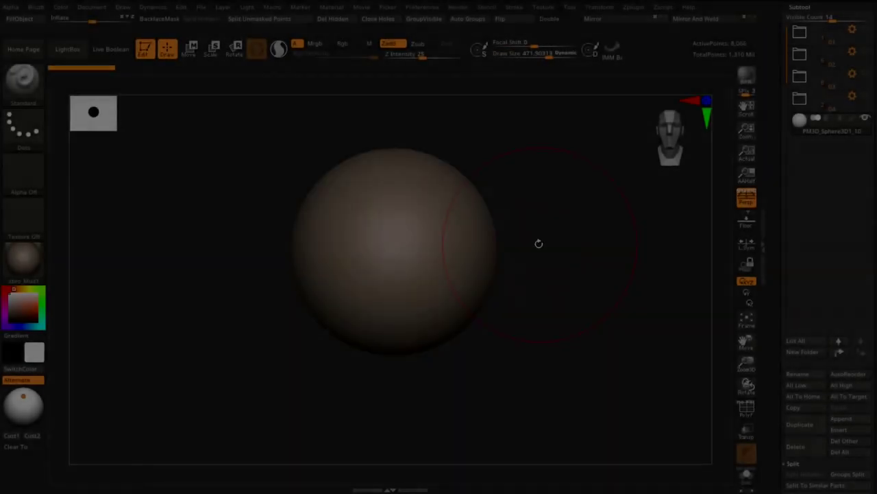
Step: Stretch the sphere with Move and hPolish into an egg-shaped head with a narrower jaw
key("s")
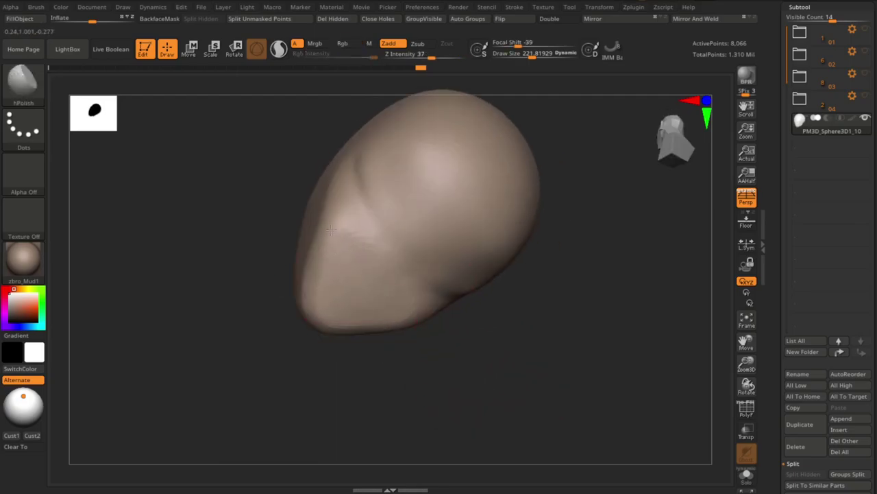
Step: Mask the head with MaskLasso and pull the neck down from its underside with Transpose Move
mouse_move(330, 230)
left_mouse_down()
mouse_move(431, 366)
mouse_move(442, 352)
left_mouse_up()
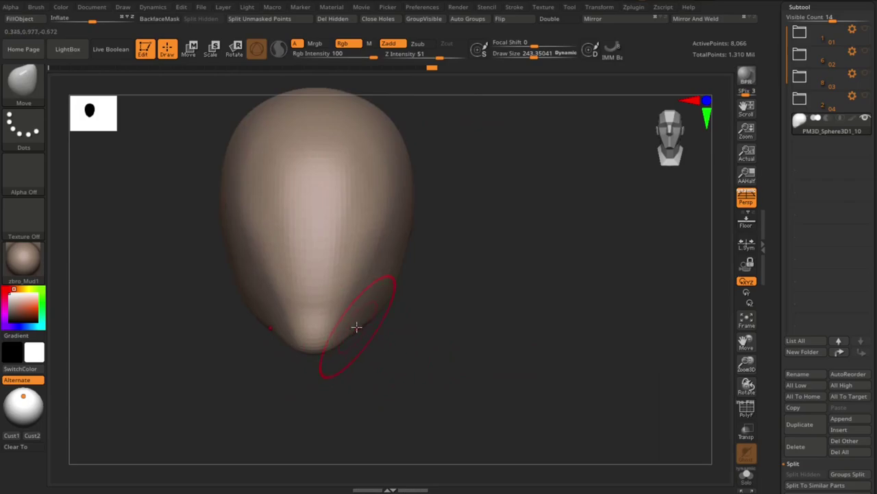
key("b")
key("m")
key("l")
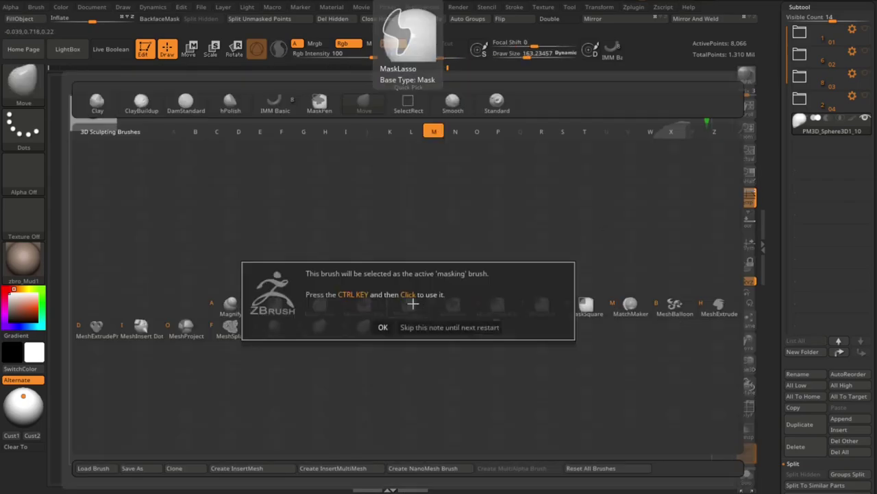
key("Return")
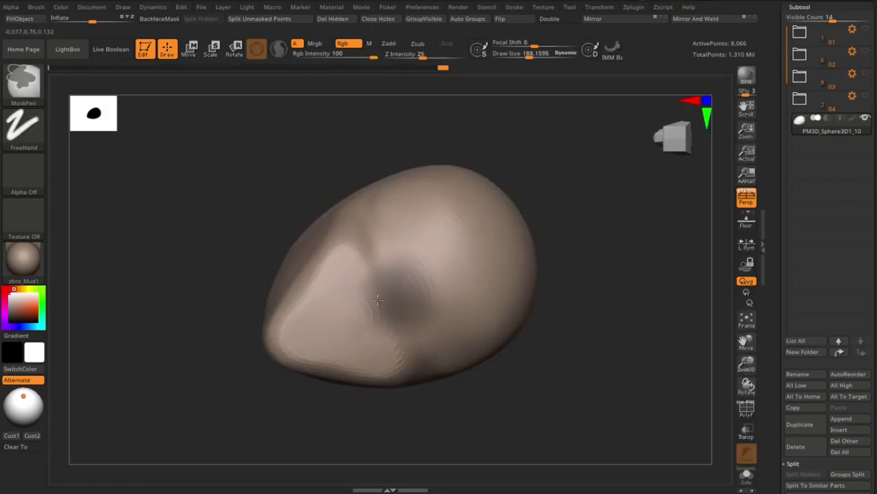
left_click_drag(366, 254, 427, 274, "ctrl")
left_click_drag(586, 254, 584, 298)
key("w")
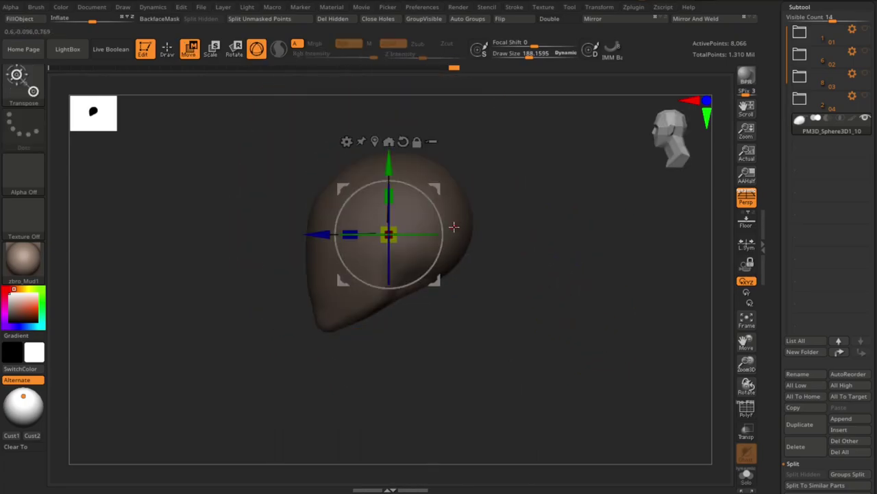
left_click_drag(388, 234, 398, 333)
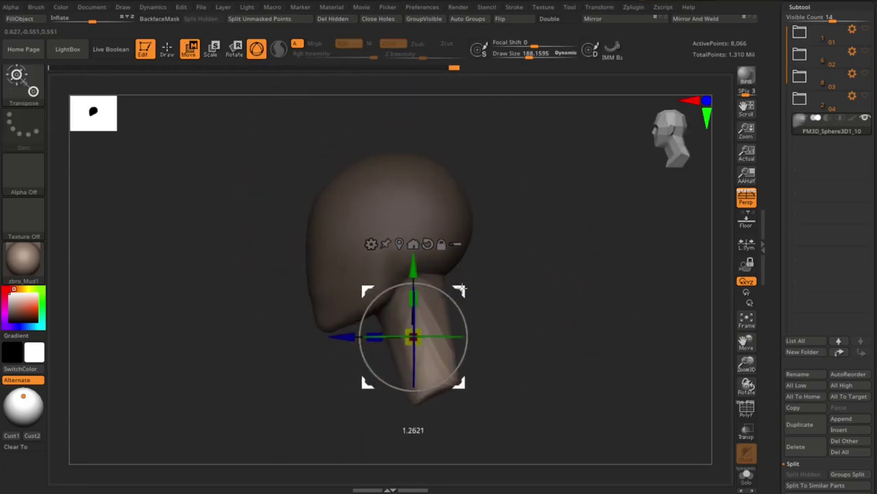
Step: Clear the mask and smooth the neck-to-head join, undoing a stray Move deformation
key("q")
left_click(513, 327, "ctrl")
mouse_move(514, 327)
left_mouse_down()
mouse_move(515, 320)
mouse_move(361, 336)
left_mouse_up()
left_click_drag(480, 261, 473, 284)
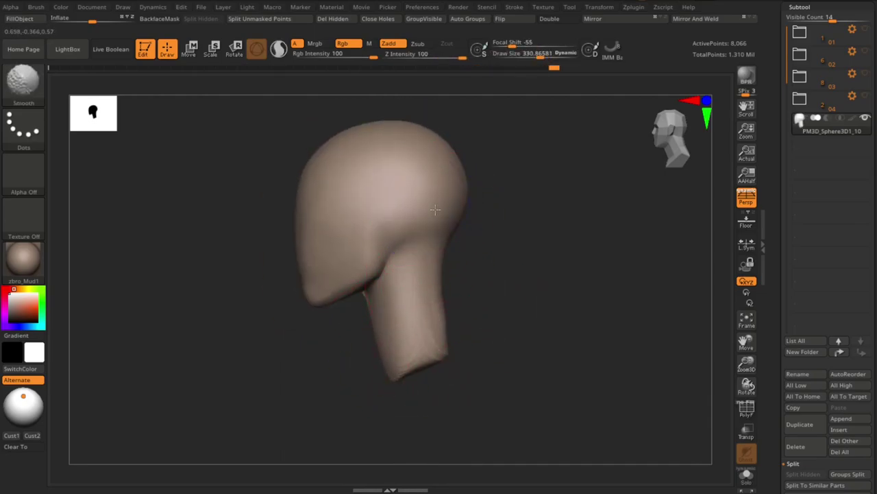
left_click_drag(449, 220, 497, 352)
key("ctrl+z")
Step: Set the brush size to about 228 and DynaMesh the head and neck evenly
key("s")
key("s")
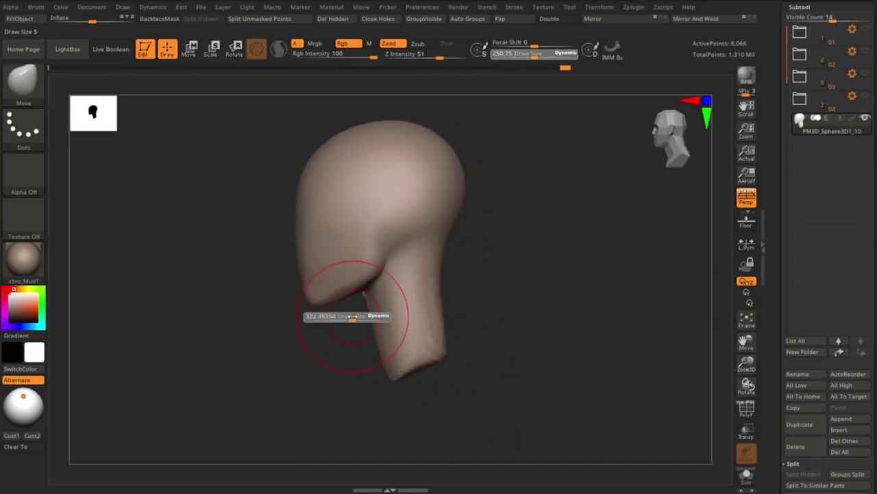
key("s")
left_click(520, 303)
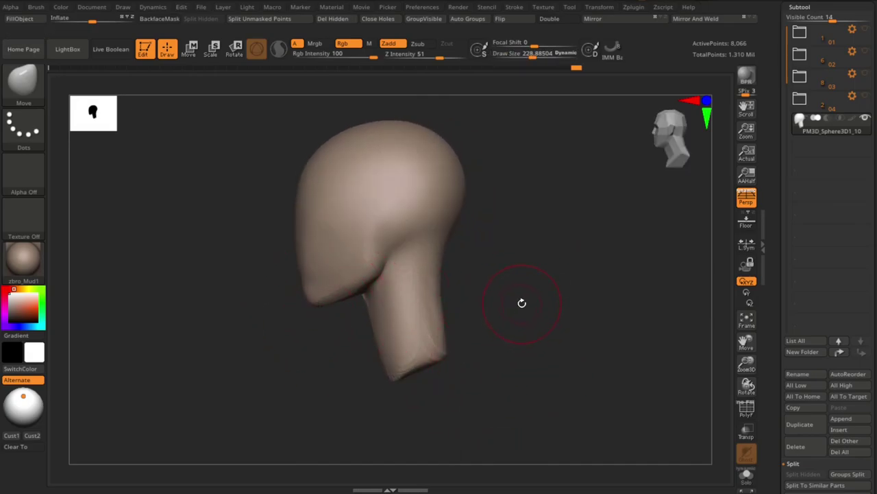
left_click(820, 5)
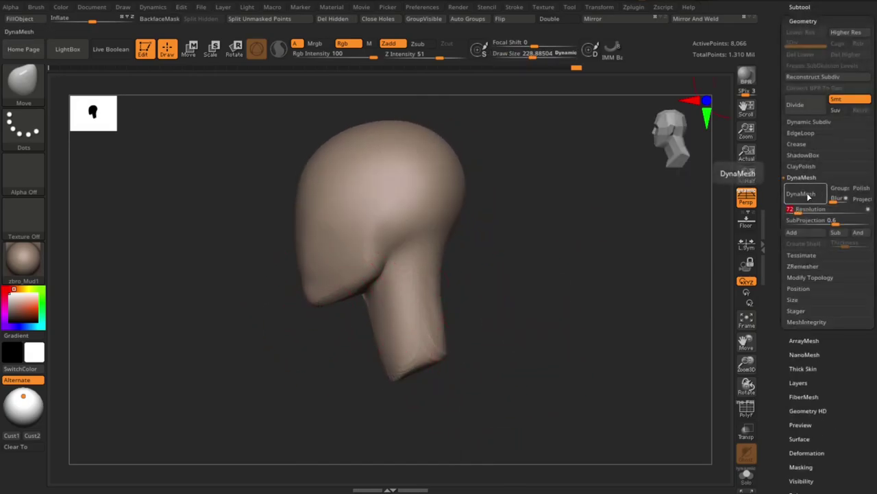
left_click(800, 194)
mouse_move(568, 364)
left_mouse_down()
mouse_move(406, 386)
mouse_move(281, 370)
left_mouse_up()
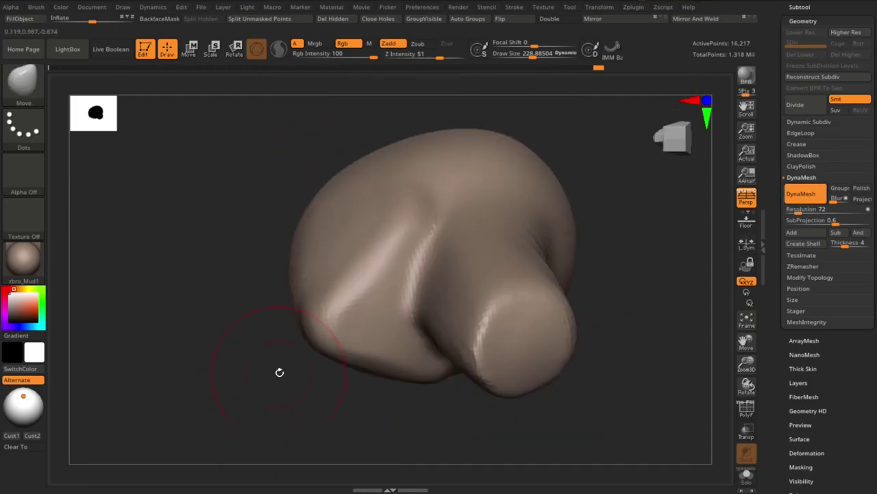
Step: Build up and reshape the jaw and chin above the neck with ClayBuildup and Move
key("b")
key("c")
key("b")
mouse_move(383, 425)
left_mouse_down()
mouse_move(350, 419)
mouse_move(419, 235)
left_mouse_up()
left_click_drag(381, 381, 366, 303)
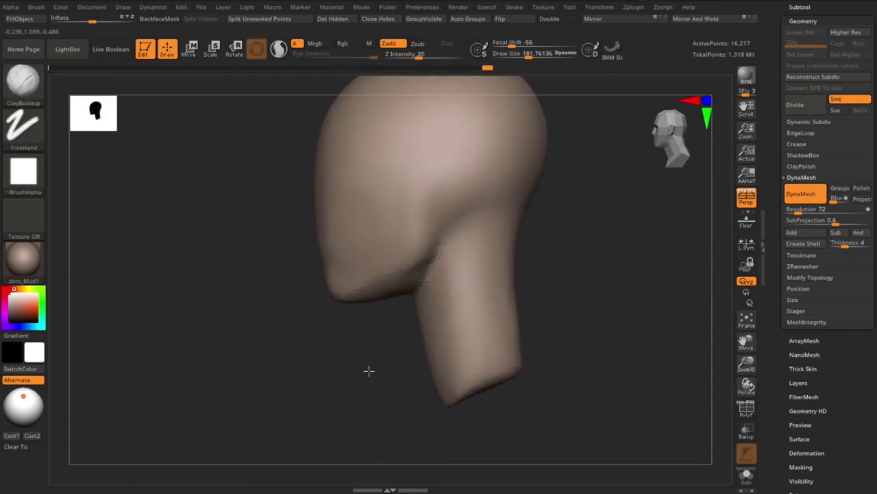
key("b")
key("m")
key("v")
key("b")
key("c")
key("b")
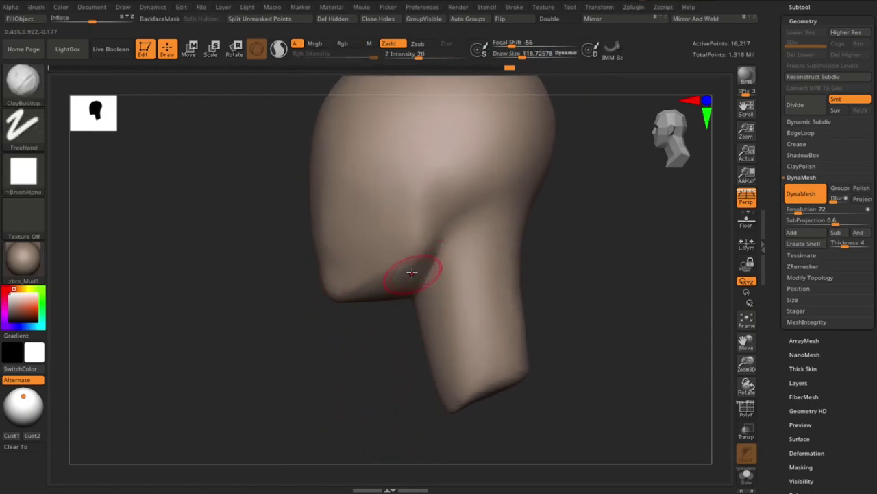
key("b")
key("m")
key("v")
mouse_move(415, 274)
right_mouse_down()
mouse_move(411, 264)
mouse_move(446, 270)
mouse_move(403, 268)
mouse_move(505, 373)
mouse_move(501, 340)
mouse_move(533, 350)
mouse_move(313, 317)
mouse_move(378, 312)
mouse_move(466, 363)
mouse_move(343, 357)
right_mouse_up()
Step: Mask the head and scale the neck base flat and wide with Transpose, then clear the mask
mouse_move(343, 357)
left_mouse_down("ctrl")
mouse_move(362, 372)
mouse_move(340, 348)
left_mouse_up("ctrl")
key("w")
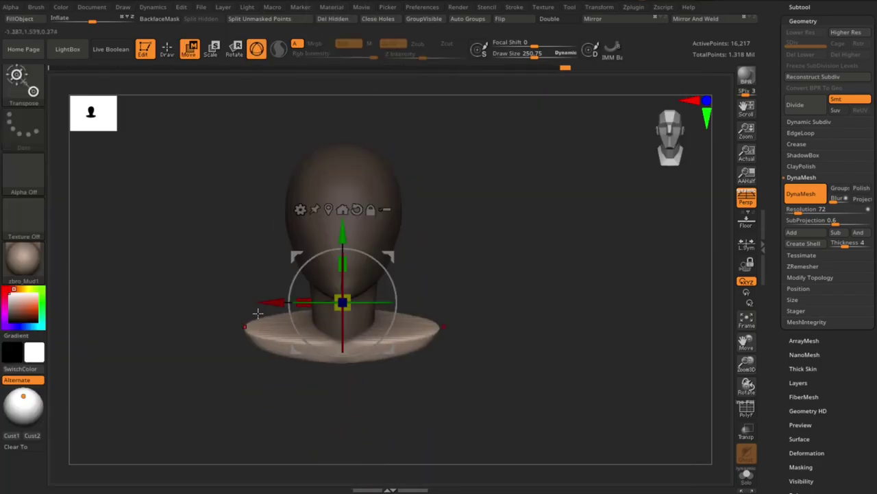
right_click_drag(501, 272, 303, 325)
left_click_drag(305, 326, 270, 322)
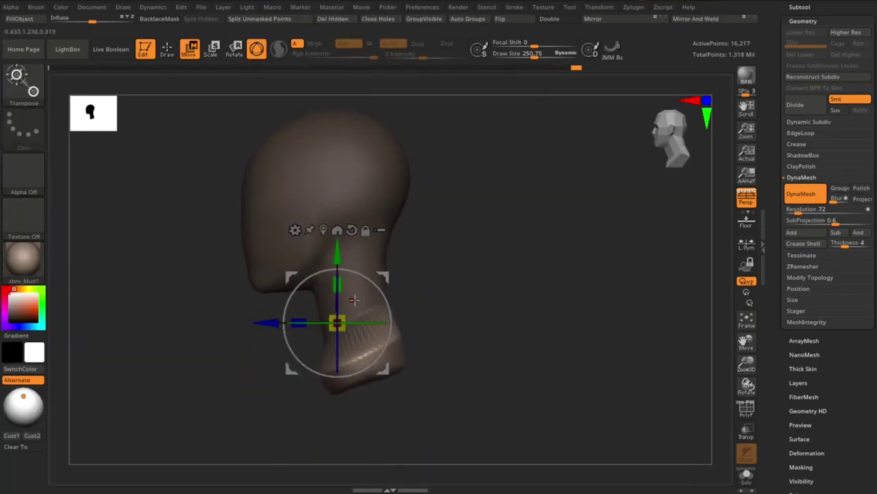
key("q")
left_click(475, 304, "ctrl")
Step: Shape the broad sloping shoulders and tapered chest, checking them from several angles
right_click_drag(475, 304, 503, 288)
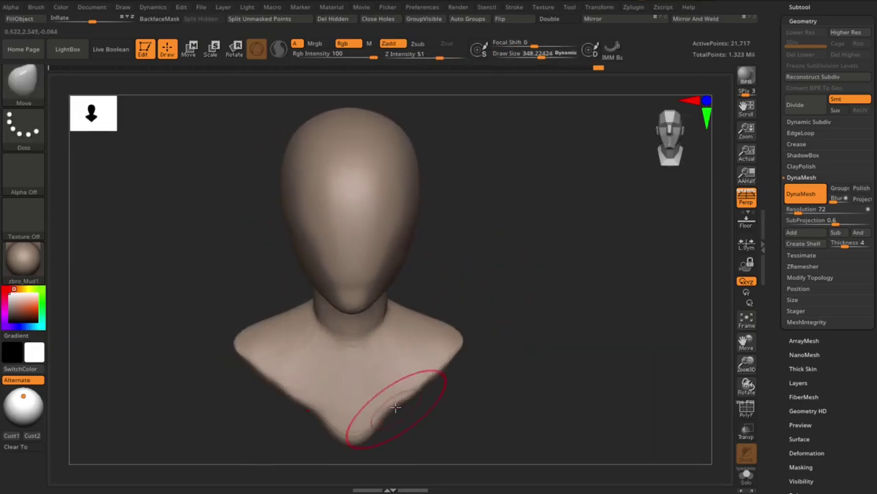
mouse_move(437, 377)
right_mouse_down()
mouse_move(518, 384)
mouse_move(525, 251)
mouse_move(519, 311)
right_mouse_up()
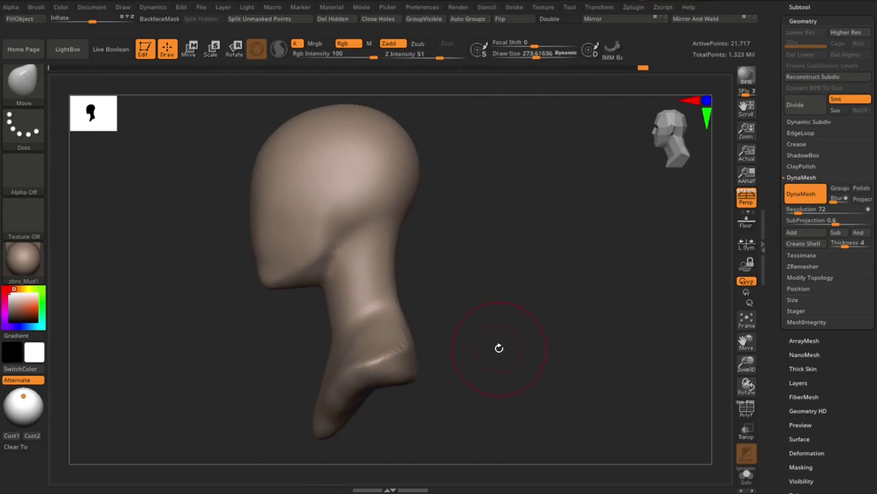
mouse_move(499, 348)
right_mouse_down()
mouse_move(425, 362)
mouse_move(502, 338)
right_mouse_up()
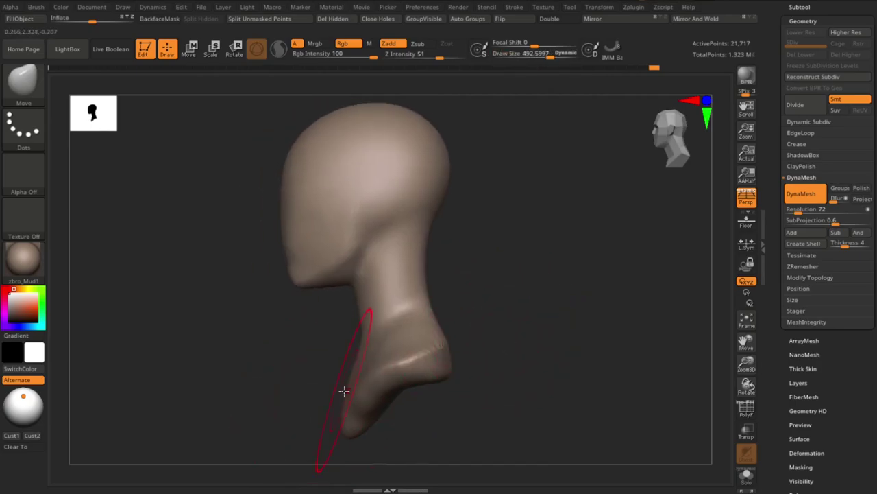
mouse_move(343, 391)
right_mouse_down()
mouse_move(487, 292)
mouse_move(433, 267)
right_mouse_up()
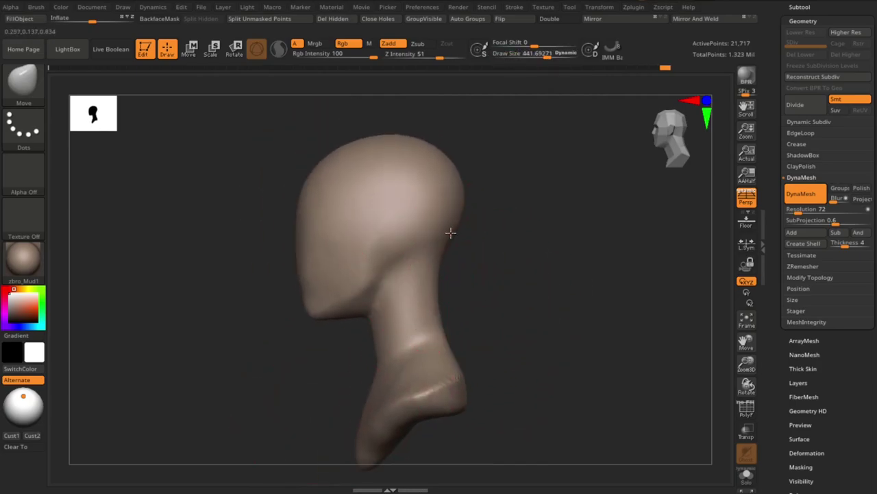
mouse_move(505, 304)
right_mouse_down("shift")
mouse_move(500, 333)
mouse_move(503, 307)
mouse_move(514, 320)
mouse_move(517, 294)
mouse_move(387, 393)
mouse_move(372, 386)
mouse_move(549, 333)
mouse_move(482, 356)
right_mouse_up("shift")
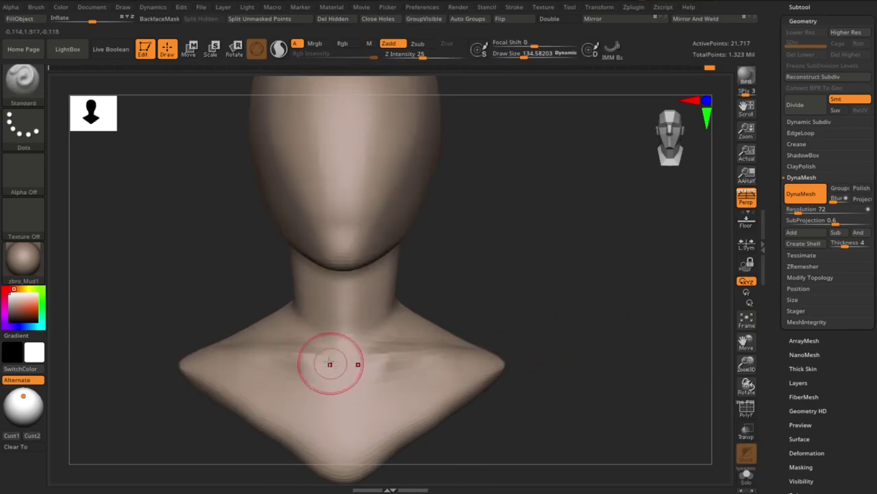
Step: Sculpt neck muscle forms on the bust with the Standard and ClayBuildup brushes
right_click_drag(333, 362, 300, 375)
mouse_move(524, 347)
right_mouse_down()
mouse_move(545, 302)
mouse_move(517, 332)
right_mouse_up()
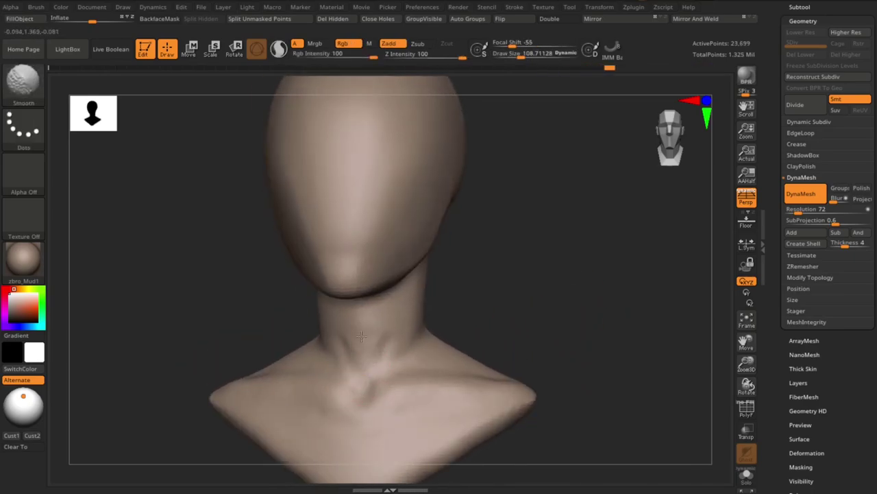
key("s")
mouse_move(361, 336)
right_mouse_down("shift")
mouse_move(333, 331)
mouse_move(408, 354)
mouse_move(428, 343)
mouse_move(401, 324)
right_mouse_up("shift")
key("b")
key("c")
key("b")
key("b")
key("s")
key("t")
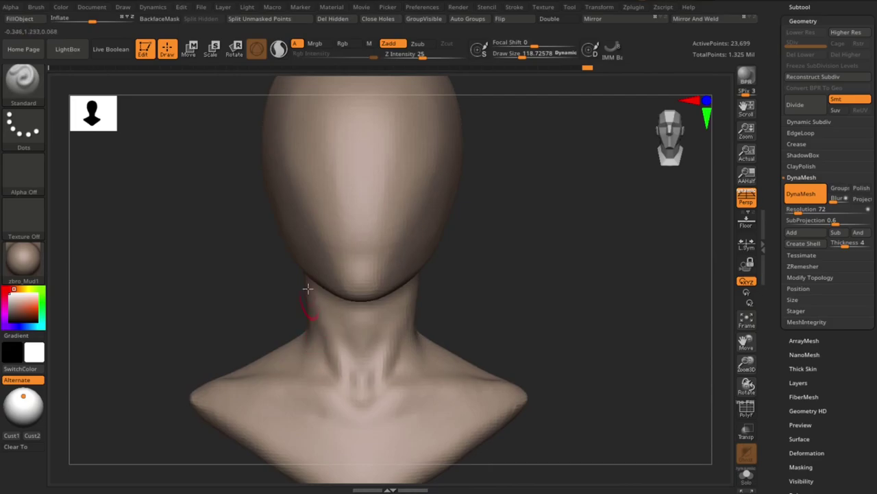
Step: Build up the collarbone and back-of-neck forms with ClayBuildup
mouse_move(307, 288)
right_mouse_down()
mouse_move(300, 304)
mouse_move(378, 322)
right_mouse_up()
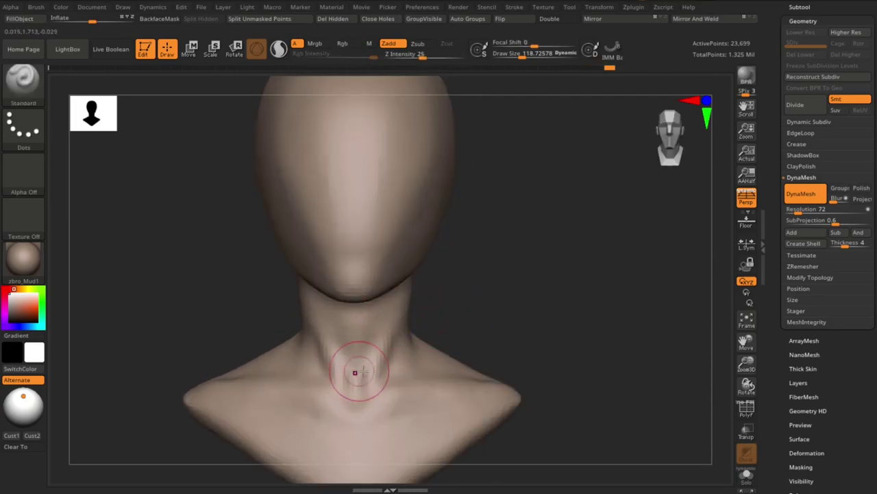
right_click_drag(355, 372, 446, 343)
key("b")
key("c")
key("b")
mouse_move(417, 310)
right_mouse_down("shift")
mouse_move(561, 319)
mouse_move(538, 284)
mouse_move(341, 252)
right_mouse_up("shift")
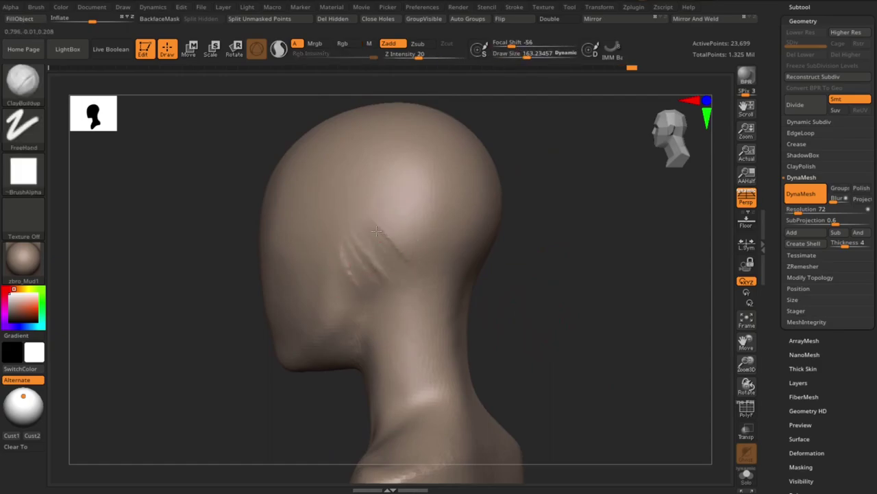
mouse_move(396, 242)
right_mouse_down()
mouse_move(382, 303)
mouse_move(323, 282)
mouse_move(542, 307)
mouse_move(573, 295)
mouse_move(529, 308)
right_mouse_up()
Step: With a large Move brush, pull the back of the skull upward and push the face forward
key("b")
key("m")
key("v")
key("s")
left_click_drag(398, 165, 425, 164)
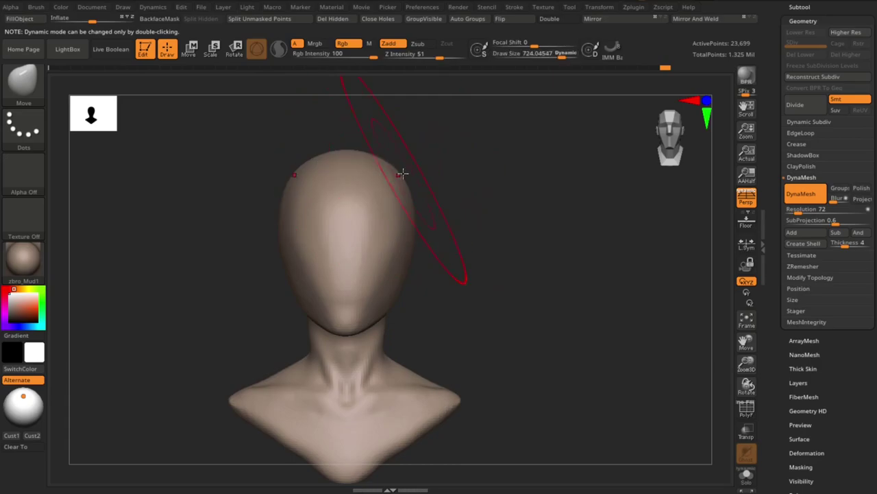
right_click_drag(410, 249, 389, 295, "ctrl")
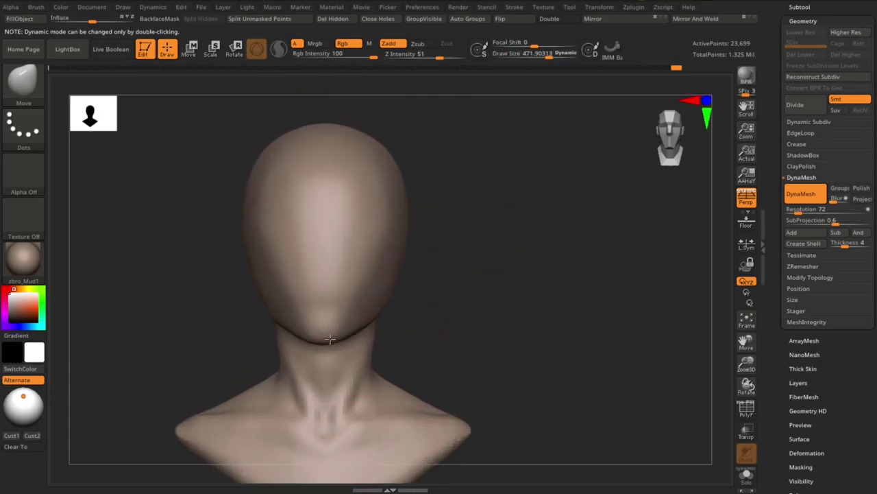
mouse_move(329, 338)
right_mouse_down()
mouse_move(560, 300)
mouse_move(392, 182)
right_mouse_up()
left_click_drag(365, 165, 364, 134)
Step: Reduce the brush size to about 157 and refine the head with ClayBuildup
key("s")
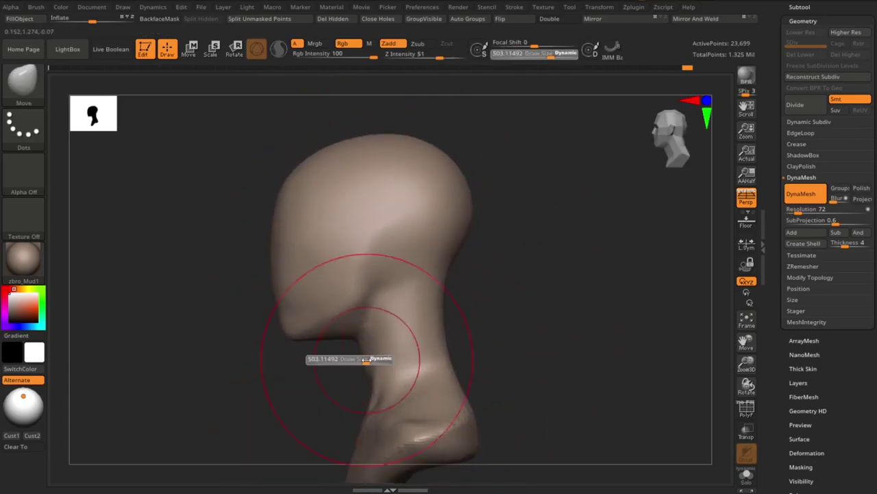
left_click_drag(383, 359, 359, 358)
key("s")
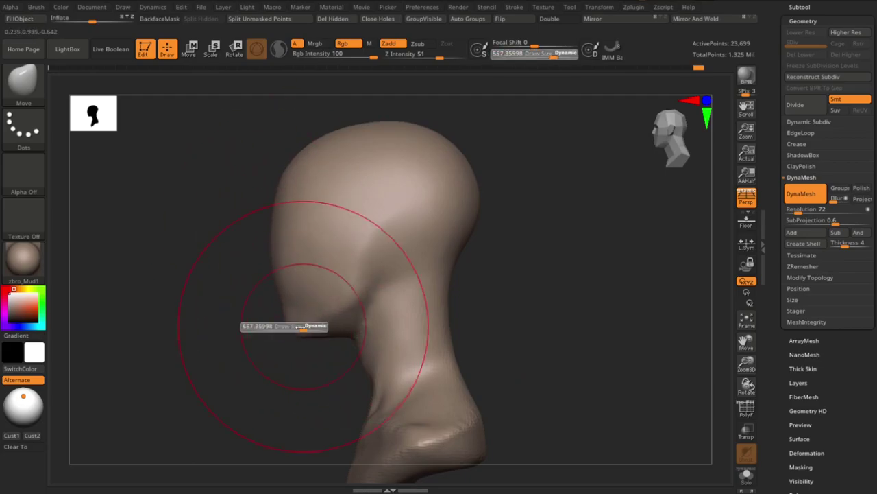
left_click_drag(288, 323, 267, 323)
key("s")
left_click_drag(349, 362, 329, 362)
right_click_drag(349, 370, 388, 341, "ctrl")
right_click_drag(596, 341, 528, 266)
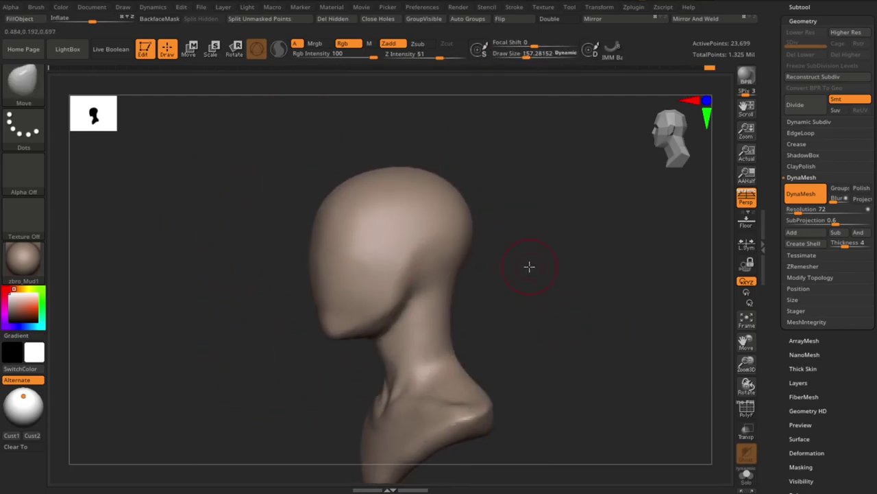
key("b")
key("c")
key("b")
right_click_drag(411, 258, 439, 267)
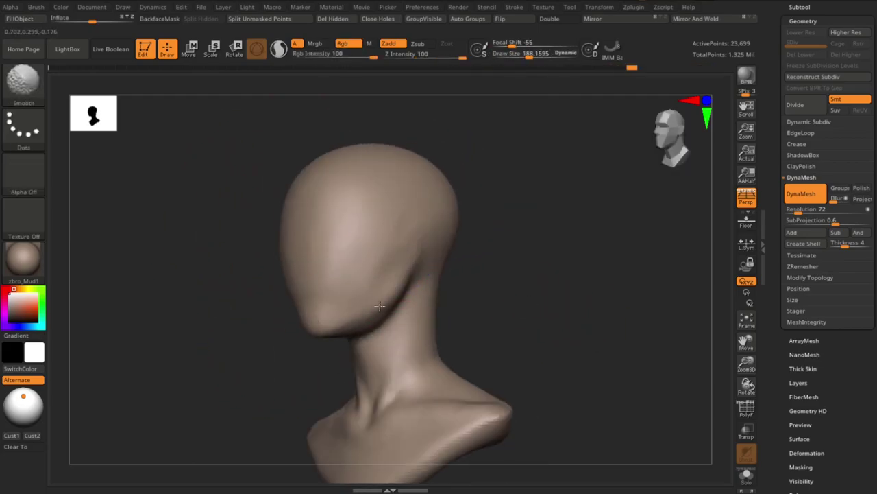
mouse_move(480, 288)
right_mouse_down("ctrl")
mouse_move(553, 314)
mouse_move(275, 206)
right_mouse_up("ctrl")
Step: Insert an IMM cylinder at the ear position and flatten it into a disc with Transpose
key("b")
key("i")
key("m")
left_click_drag(446, 318, 480, 326)
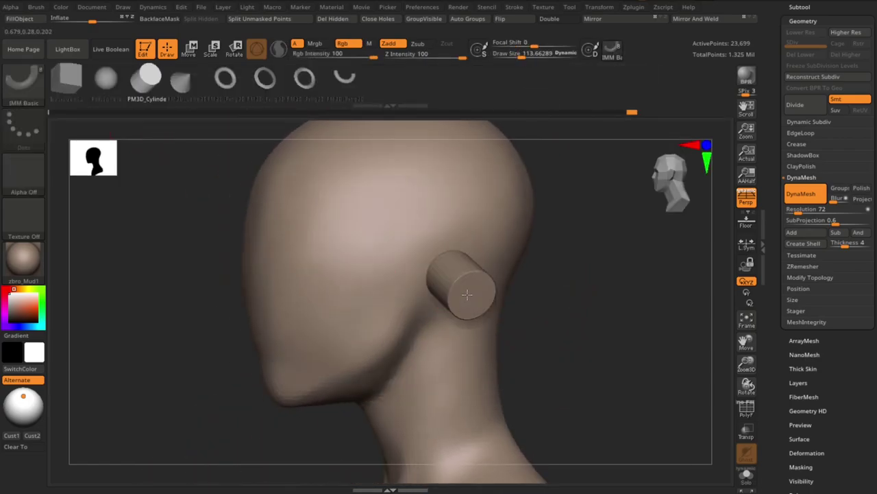
mouse_move(480, 325)
right_mouse_down()
mouse_move(612, 363)
mouse_move(413, 270)
mouse_move(501, 371)
mouse_move(445, 274)
mouse_move(547, 322)
right_mouse_up()
key("w")
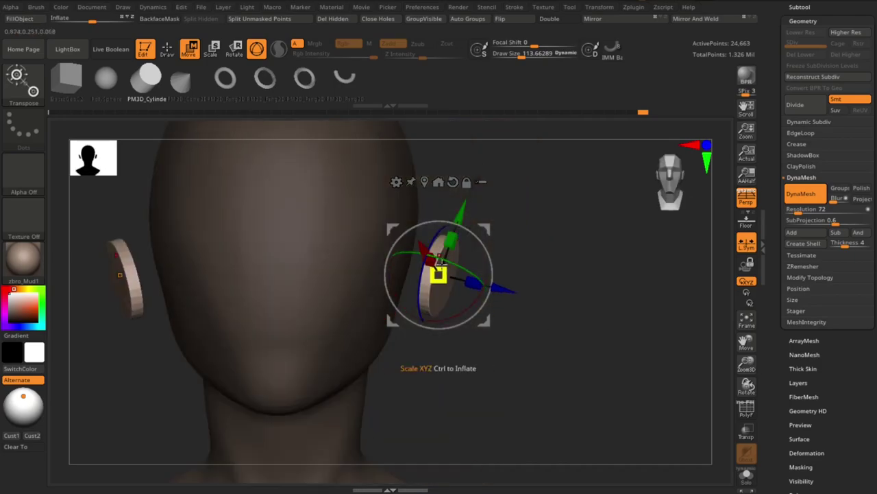
right_click_drag(519, 296, 526, 368)
Step: Shape the ear disc with Move Topological and a larger Move brush
key("b")
key("m")
key("t")
key("q")
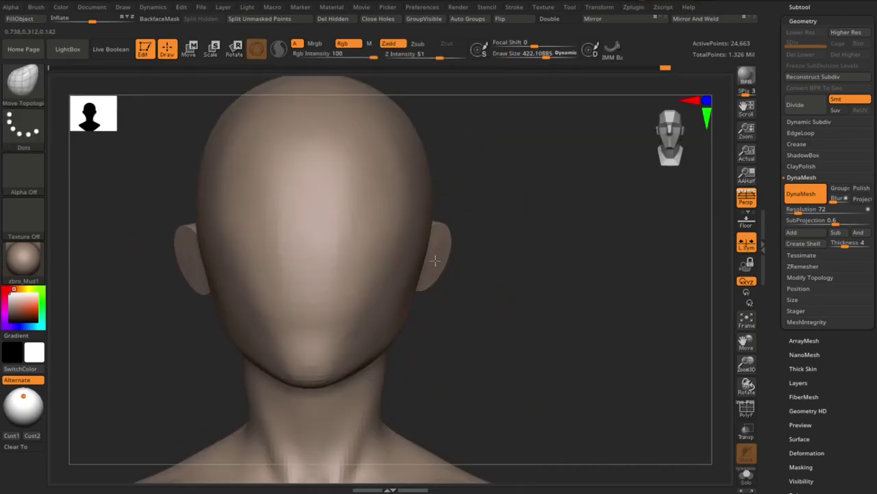
key("b")
key("m")
key("v")
right_click_drag(548, 332, 473, 259, "ctrl")
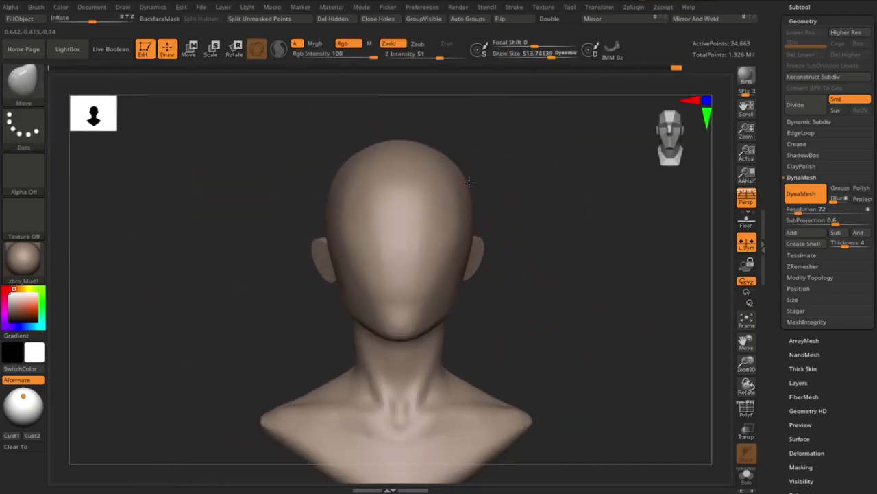
Step: Sculpt the neck muscle forms with the Standard brush and smooth them
mouse_move(464, 381)
right_mouse_down("alt")
mouse_move(345, 397)
mouse_move(384, 384)
mouse_move(350, 387)
right_mouse_up("alt")
key("b")
key("s")
key("t")
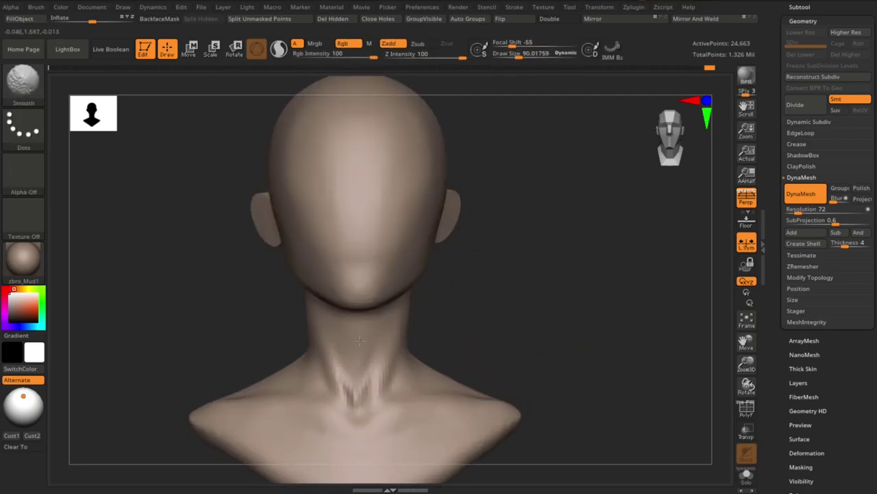
mouse_move(331, 336)
right_mouse_down()
mouse_move(350, 372)
mouse_move(332, 342)
right_mouse_up()
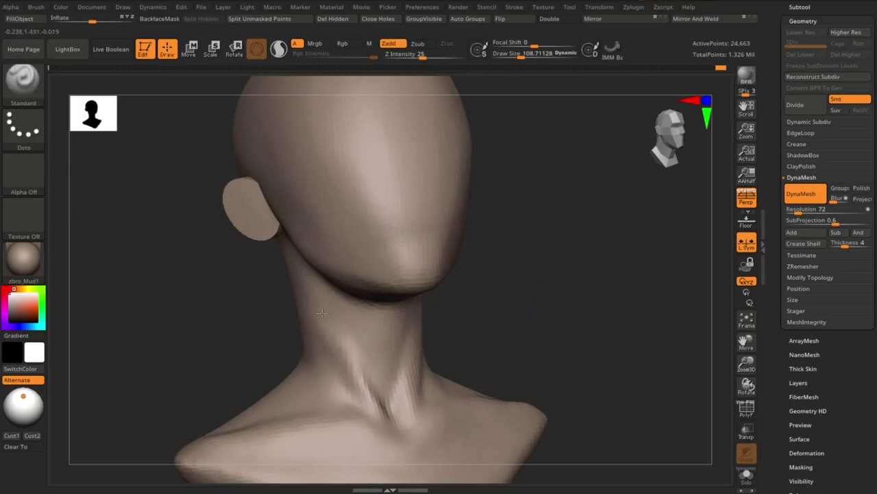
key("shift")
mouse_move(357, 371)
right_mouse_down("shift")
mouse_move(412, 370)
mouse_move(531, 295)
mouse_move(475, 312)
mouse_move(546, 304)
right_mouse_up("shift")
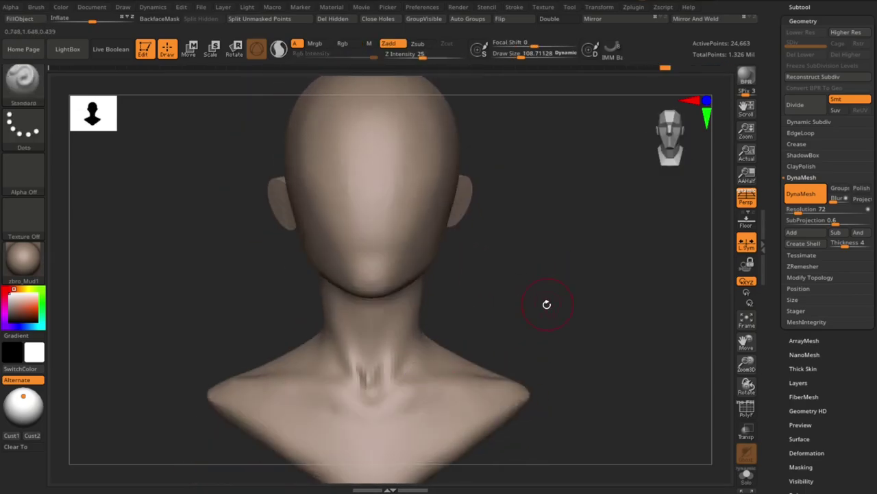
Step: Round out the back of the skull with a larger Move brush
key("b")
key("m")
key("v")
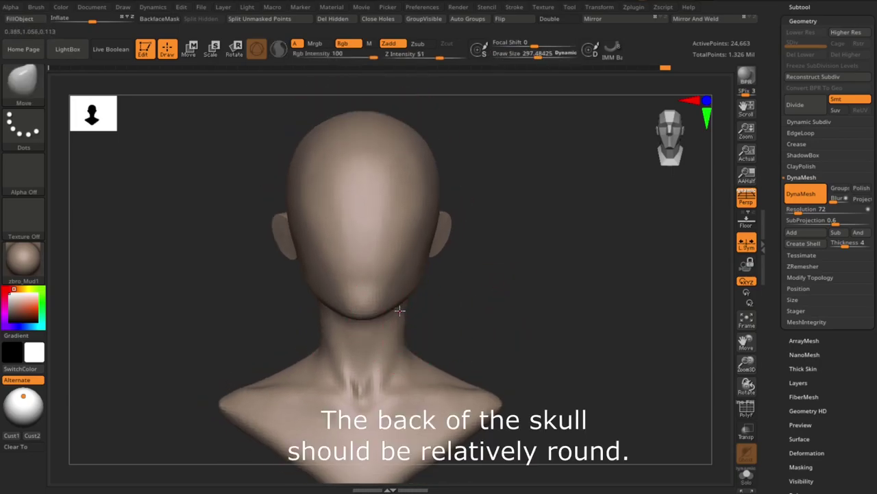
right_click_drag(402, 308, 519, 186, "shift")
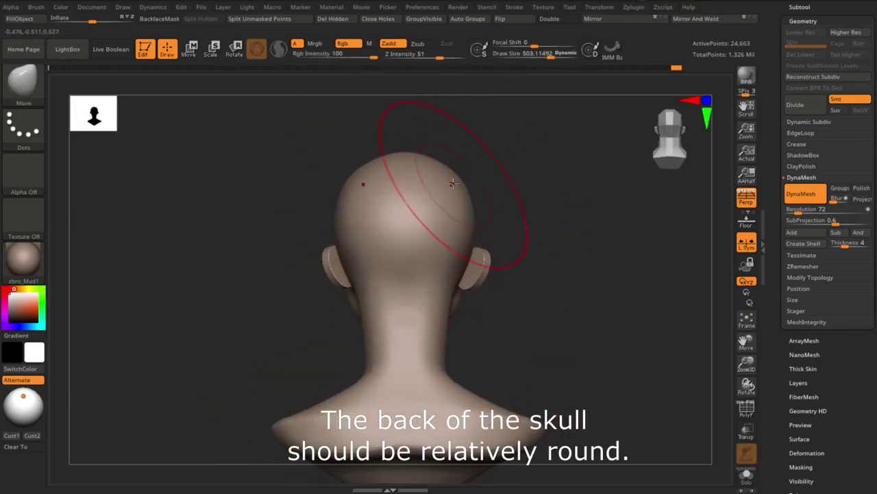
mouse_move(418, 267)
right_mouse_down("shift")
mouse_move(571, 333)
mouse_move(578, 388)
mouse_move(451, 180)
mouse_move(448, 328)
right_mouse_up("shift")
mouse_move(453, 260)
right_mouse_down("shift")
mouse_move(493, 276)
mouse_move(515, 329)
mouse_move(554, 327)
mouse_move(450, 251)
right_mouse_up("shift")
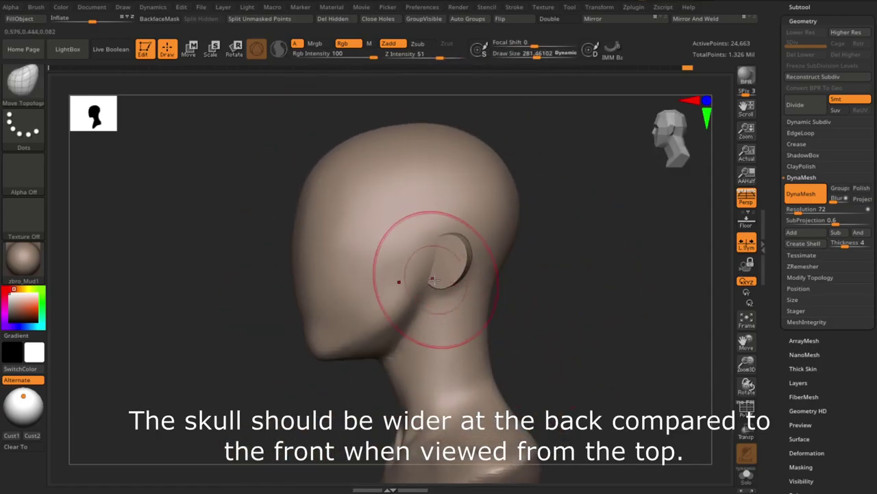
Step: Reposition the ear and reset its angle on the side of the head
right_click_drag(434, 280, 455, 236)
mouse_move(482, 295)
right_mouse_down()
mouse_move(617, 372)
mouse_move(408, 307)
mouse_move(429, 258)
mouse_move(417, 311)
right_mouse_up()
key("b")
key("m")
key("v")
key("s")
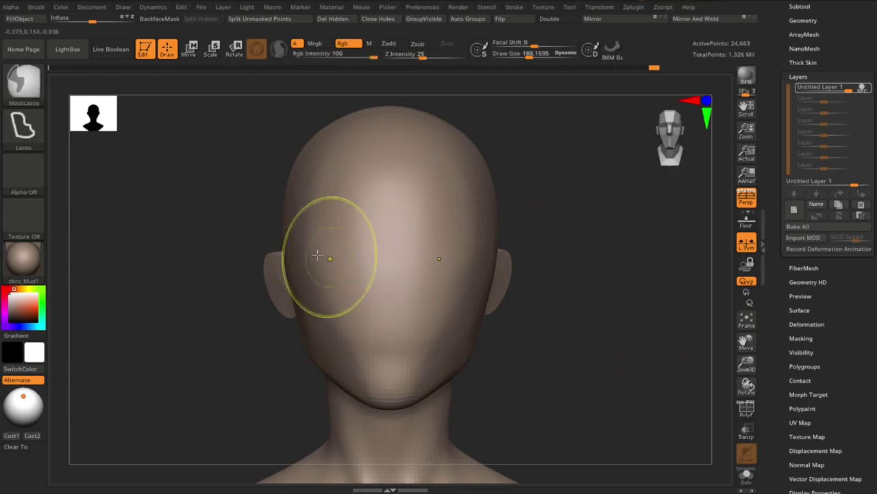
Step: Carve a brow groove across the forehead with DamStandard and smooth the rough cheek
left_click_drag(310, 245, 470, 251)
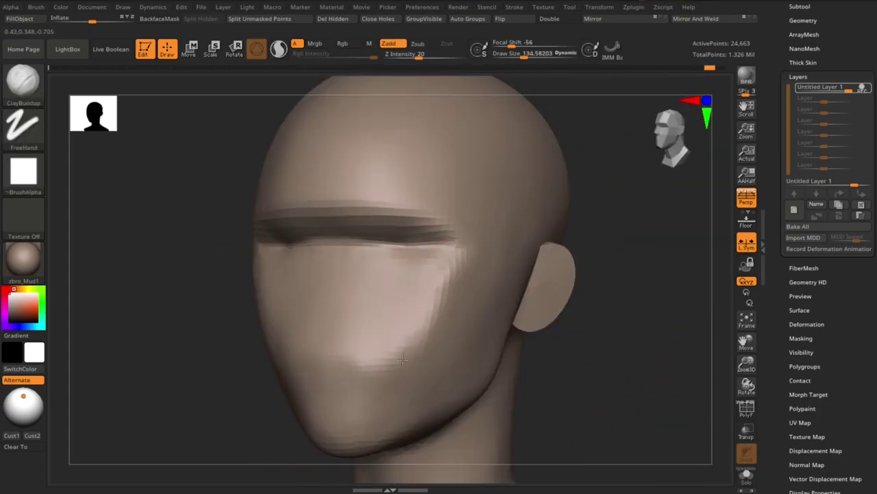
key("s")
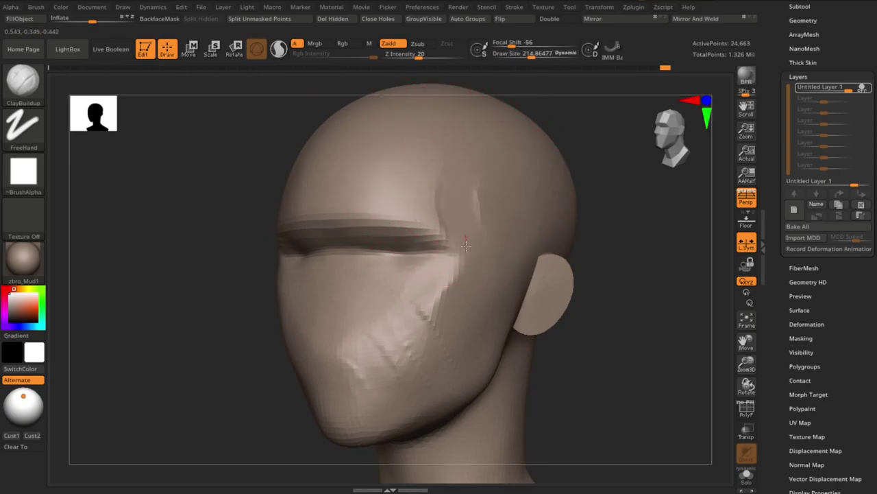
key("bracketleft")
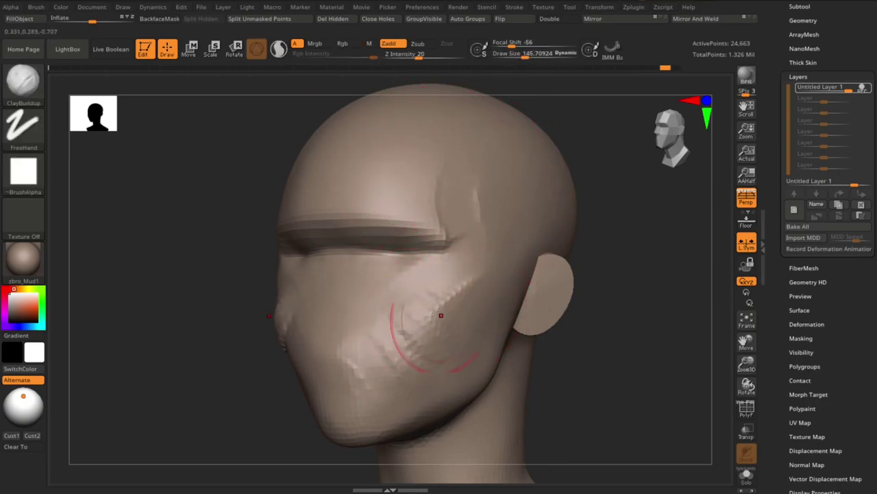
key("shift")
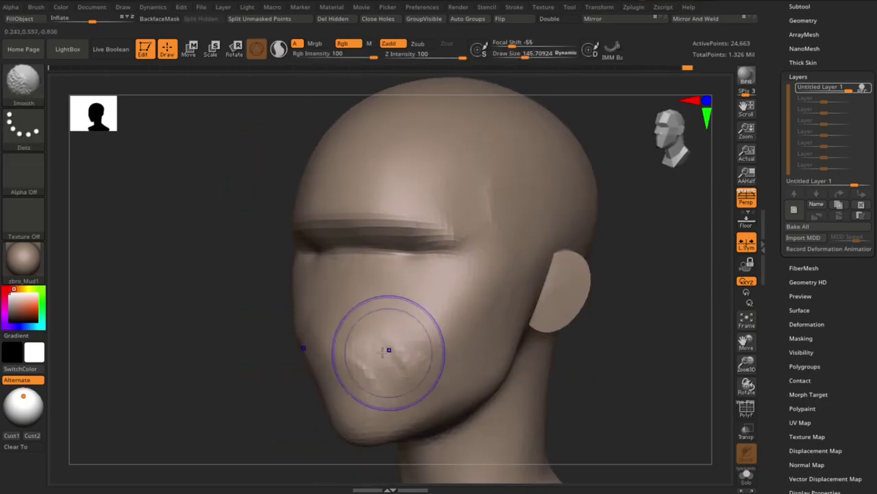
left_click_drag(604, 384, 630, 401)
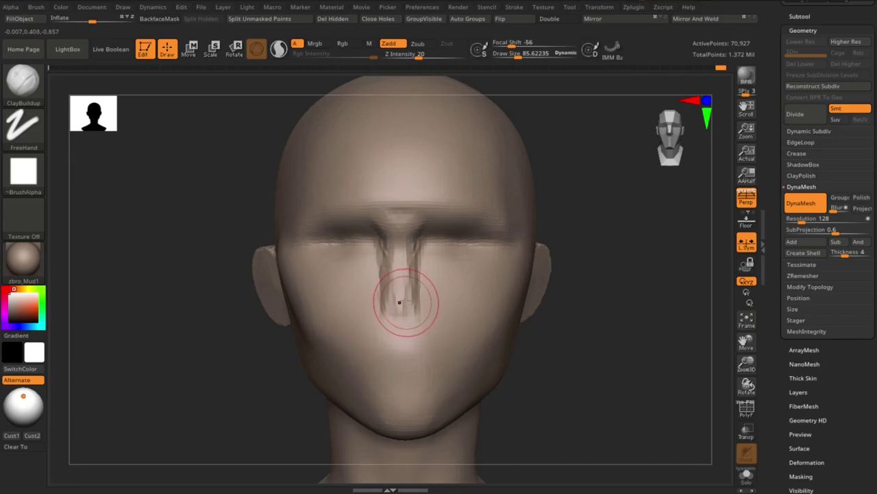
Step: Mirror the sculpted side onto the other half and resize the brush in profile
left_click(693, 19)
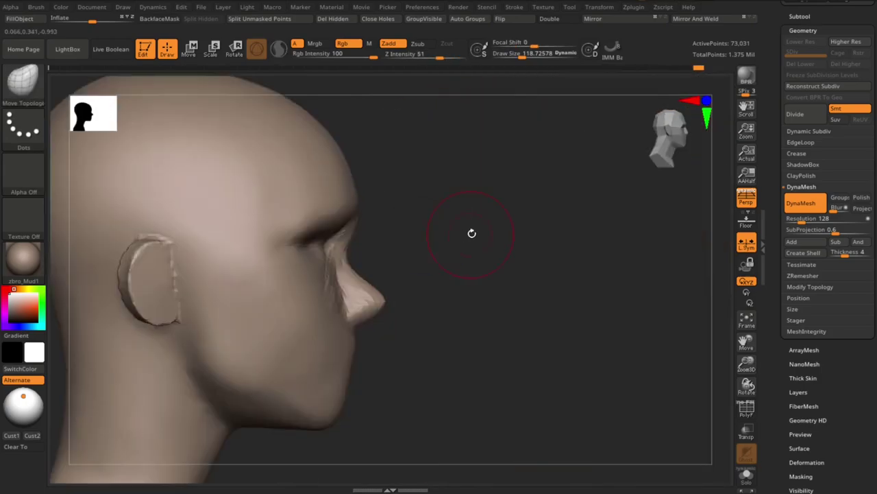
left_click_drag(470, 233, 411, 172)
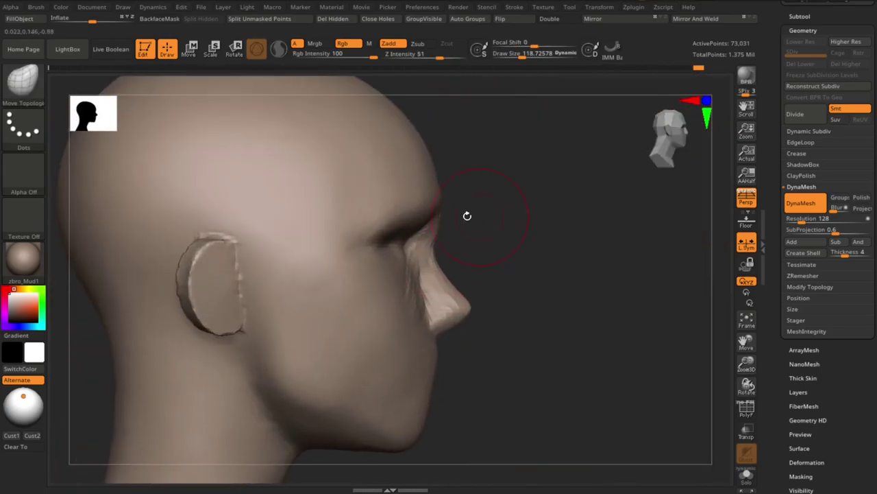
key("s")
scroll(484, 287, "up", 3)
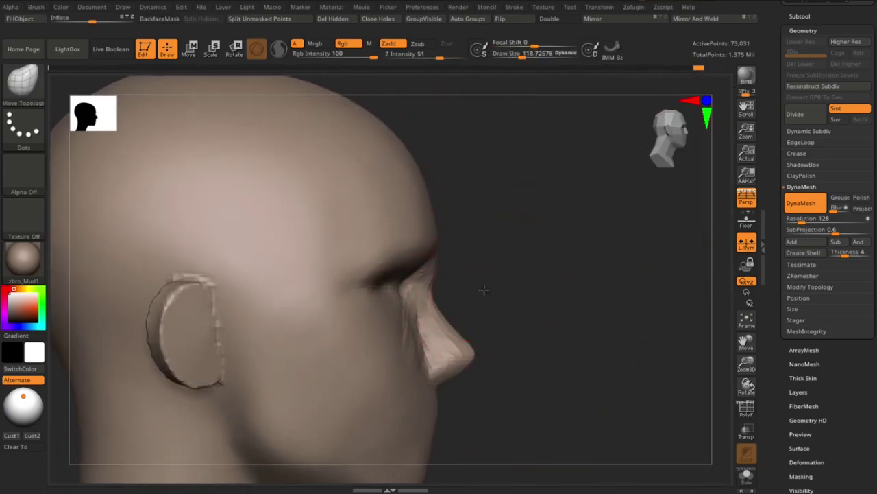
scroll(462, 232, "down", 2)
key("s")
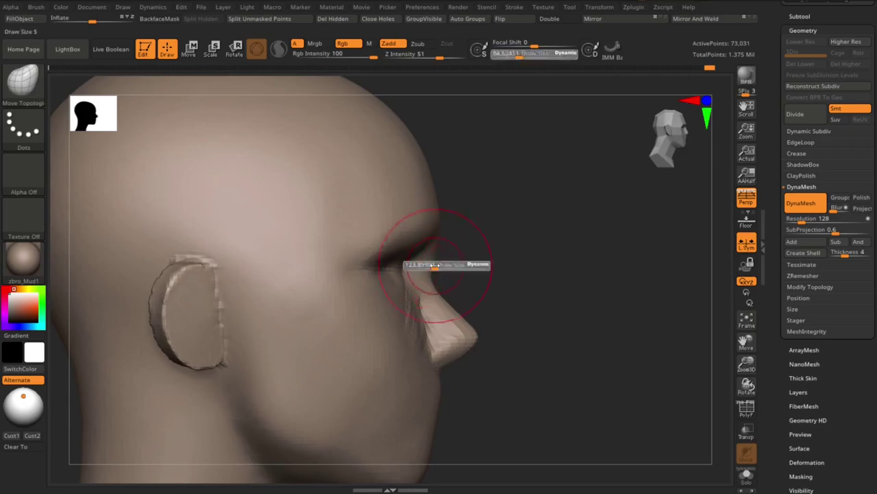
scroll(427, 323, "down", 2)
left_click_drag(531, 370, 607, 352, "shift")
Step: Widen the right cheek with ClayBuildup strokes
key("b")
key("c")
key("b")
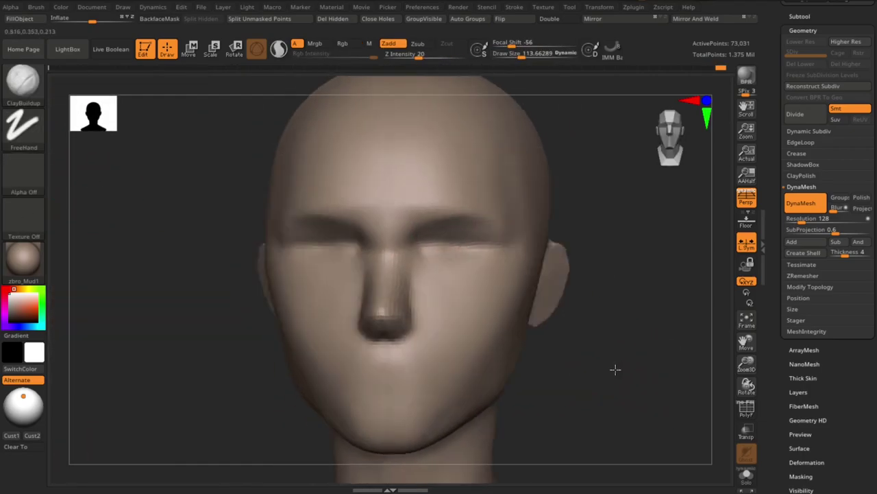
left_click_drag(614, 367, 489, 274)
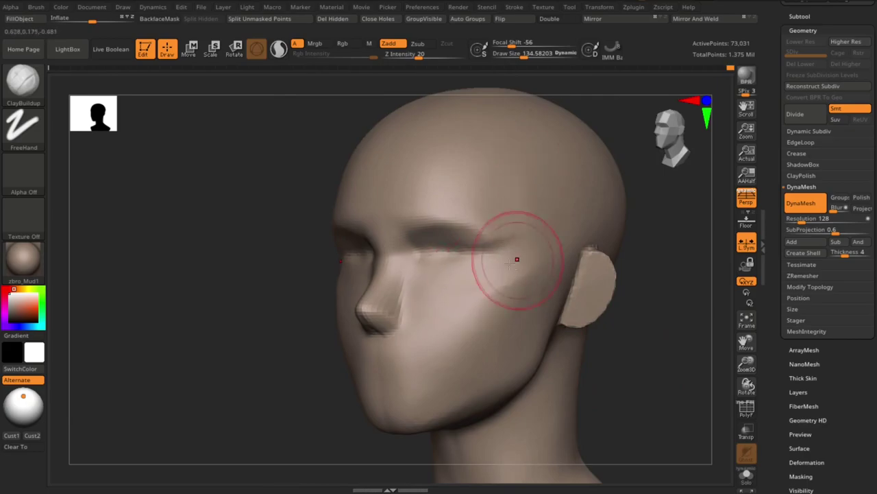
mouse_move(601, 368)
left_mouse_down("shift")
mouse_move(494, 231)
mouse_move(495, 202)
mouse_move(599, 186)
mouse_move(619, 203)
mouse_move(592, 268)
left_mouse_up("shift")
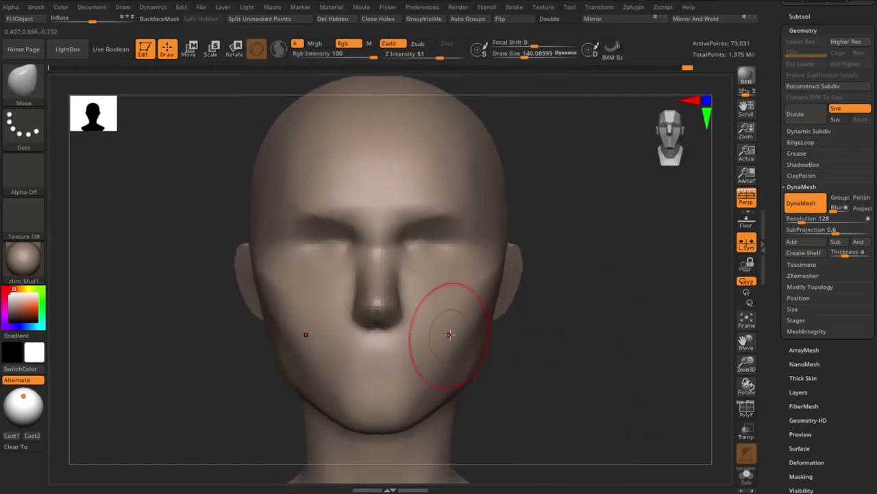
left_click_drag(466, 351, 533, 305, "alt")
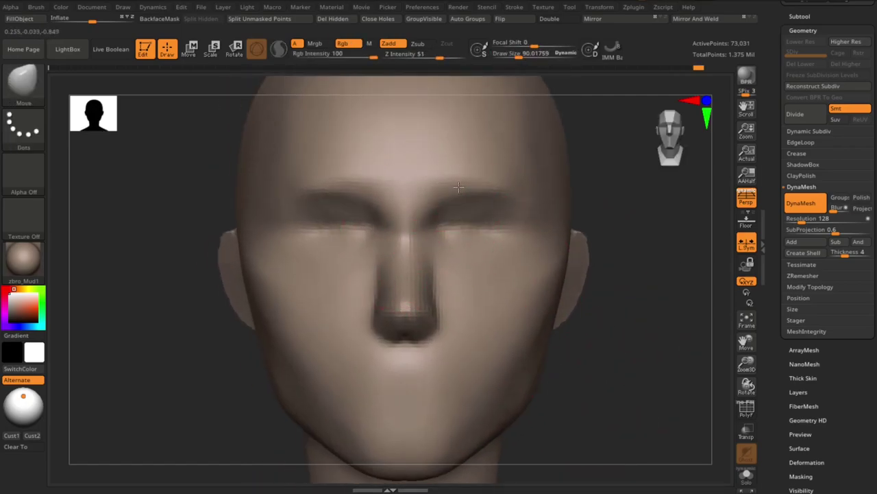
mouse_move(617, 384)
left_mouse_down("alt")
mouse_move(634, 358)
mouse_move(382, 319)
left_mouse_up("alt")
left_click_drag(171, 384, 256, 411)
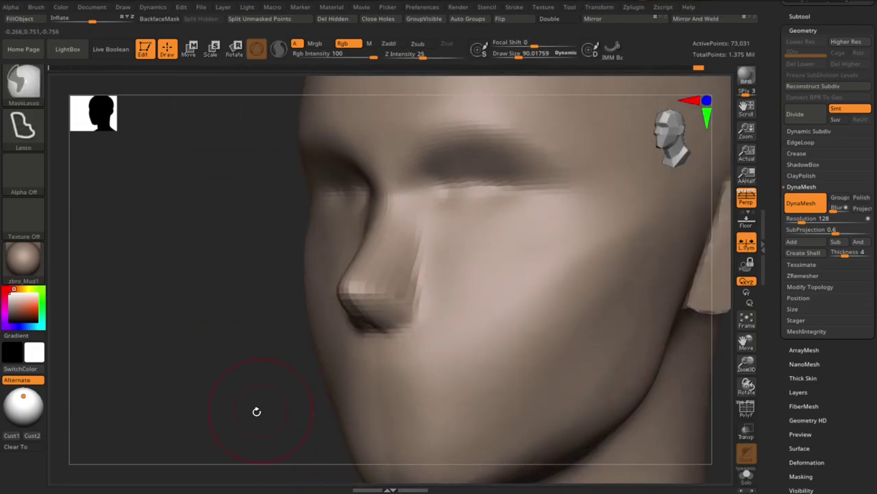
Step: Carve the crease around the nostril wing with DamStandard
key("s")
left_click_drag(275, 412, 237, 429, "shift")
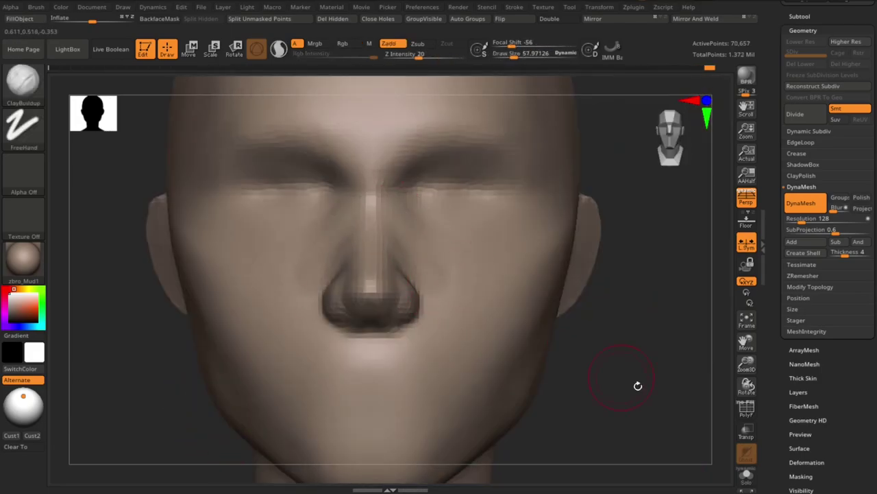
key("b")
key("d")
key("s")
right_click_drag(372, 288, 390, 253)
key("s")
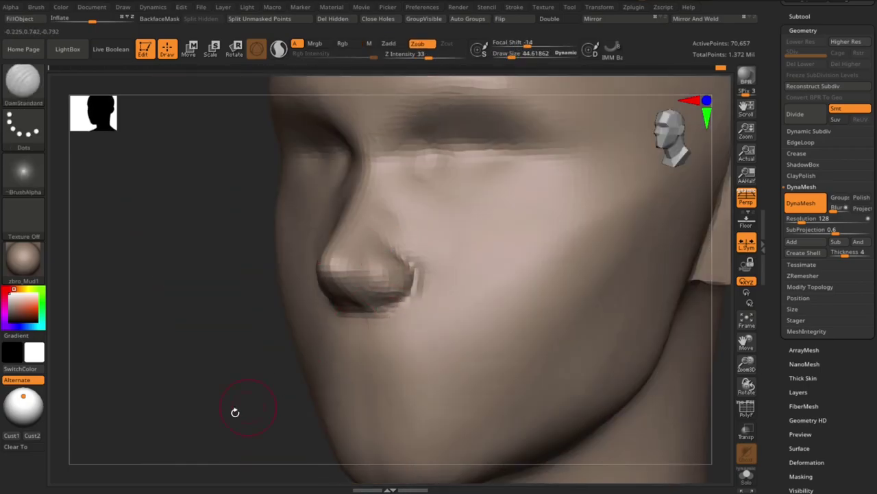
left_click_drag(235, 412, 288, 412)
Step: Shape the nose profile and tip with the Standard and Move brushes
key("b")
key("s")
key("t")
key("f")
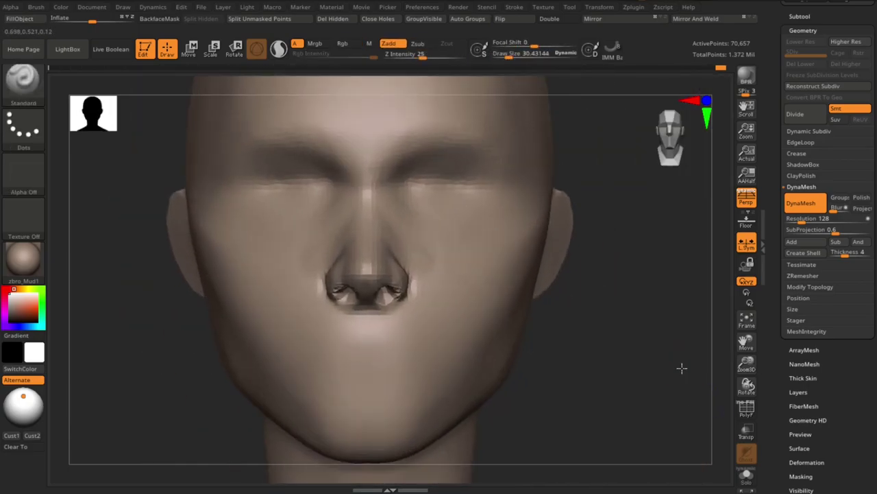
mouse_move(682, 366)
left_mouse_down()
mouse_move(591, 322)
mouse_move(449, 283)
mouse_move(480, 274)
left_mouse_up()
key("b")
key("m")
key("v")
key("s")
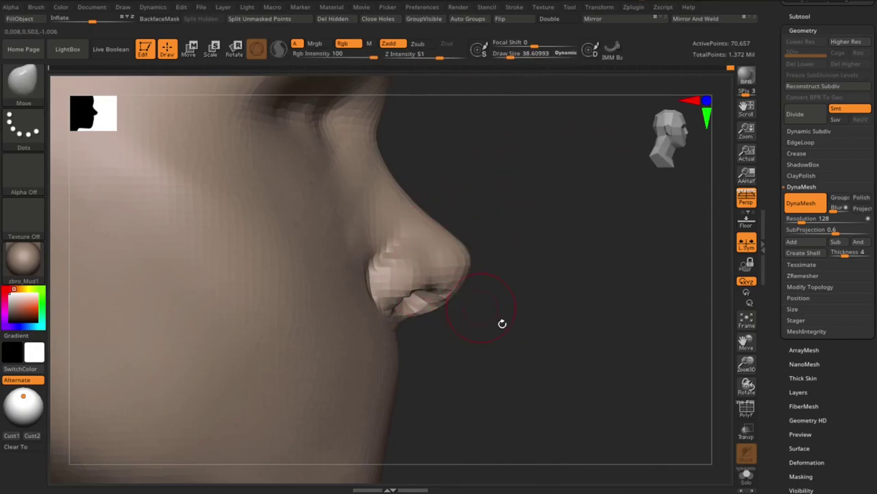
key("f")
left_click_drag(554, 360, 609, 357)
Step: Carve the nostrils with DamStandard, working from below the nose to the front
key("b")
key("d")
key("s")
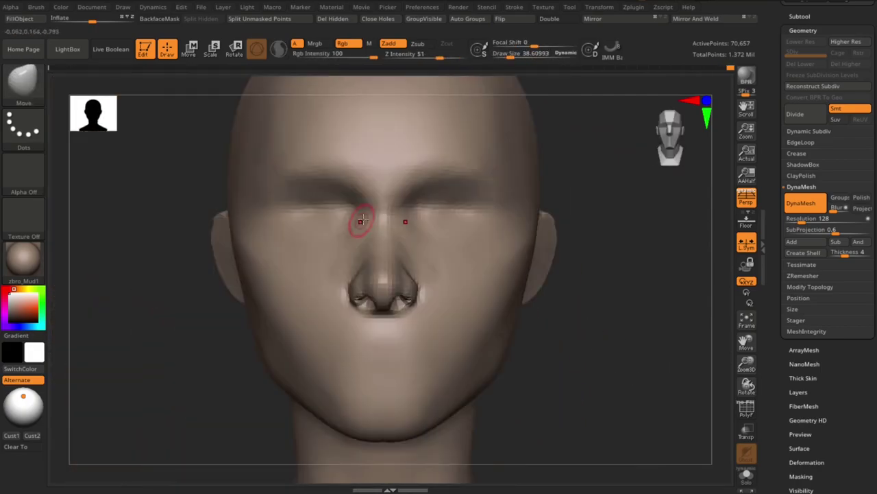
left_click_drag(631, 366, 372, 379)
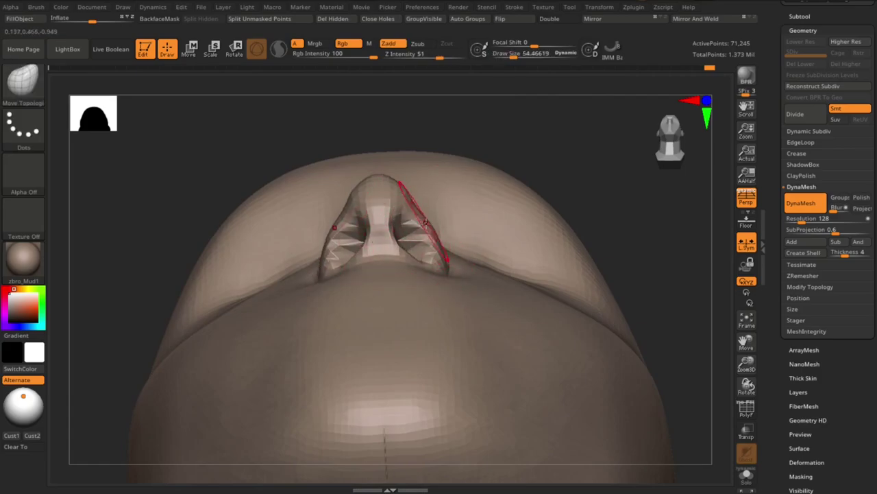
mouse_move(662, 183)
left_mouse_down("shift")
mouse_move(607, 337)
mouse_move(624, 335)
left_mouse_up("shift")
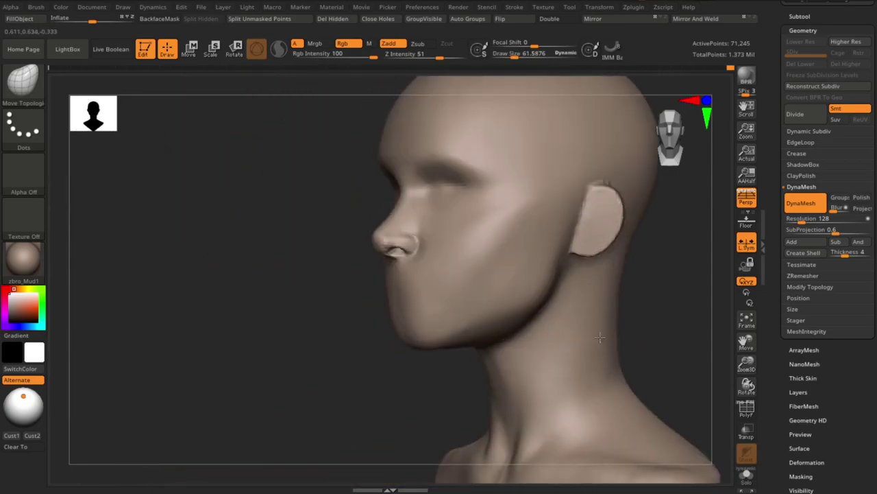
Step: Bake the sculpt layer into the head and thicken the ear with ClayBuildup
key("s")
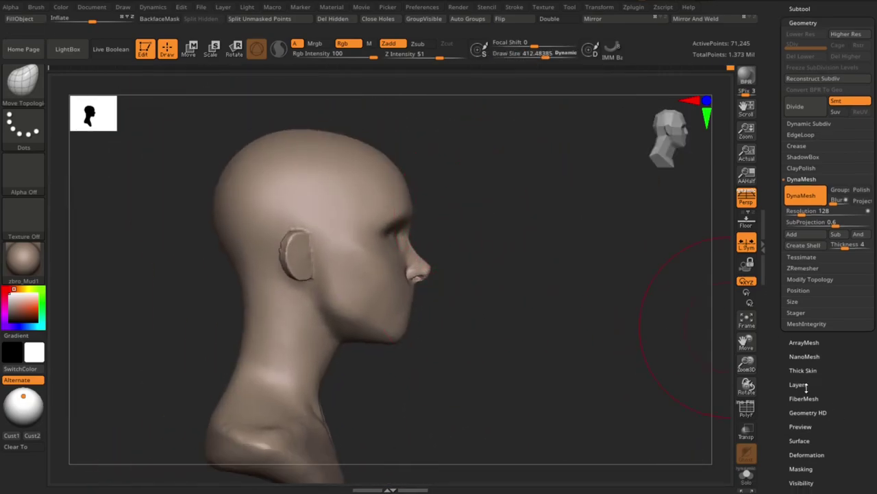
left_click(798, 391)
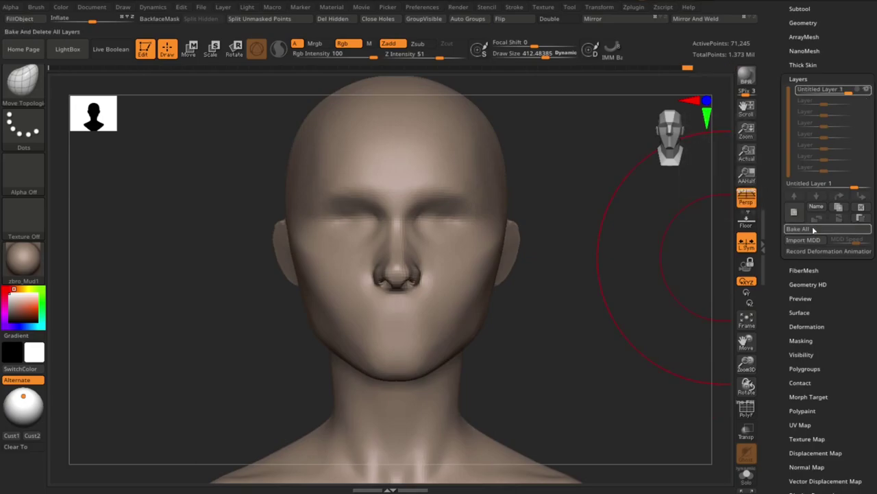
mouse_move(619, 361)
left_mouse_down()
mouse_move(676, 343)
mouse_move(447, 248)
mouse_move(407, 366)
mouse_move(472, 252)
left_mouse_up()
key("b")
key("c")
key("b")
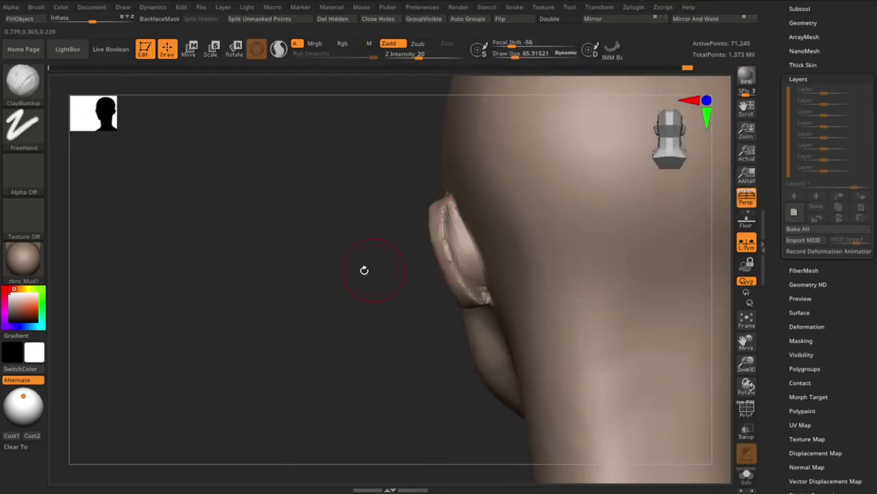
left_click_drag(364, 270, 450, 235)
mouse_move(411, 319)
left_mouse_down()
mouse_move(425, 288)
mouse_move(401, 296)
left_mouse_up()
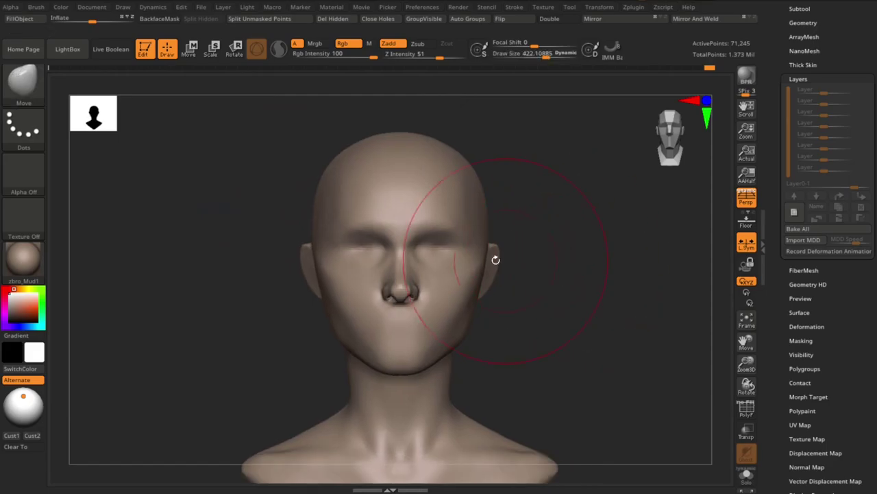
Step: Narrow the skull from above and reshape the back of the head and neck with Move Topological
key("b")
key("m")
key("t")
key("s")
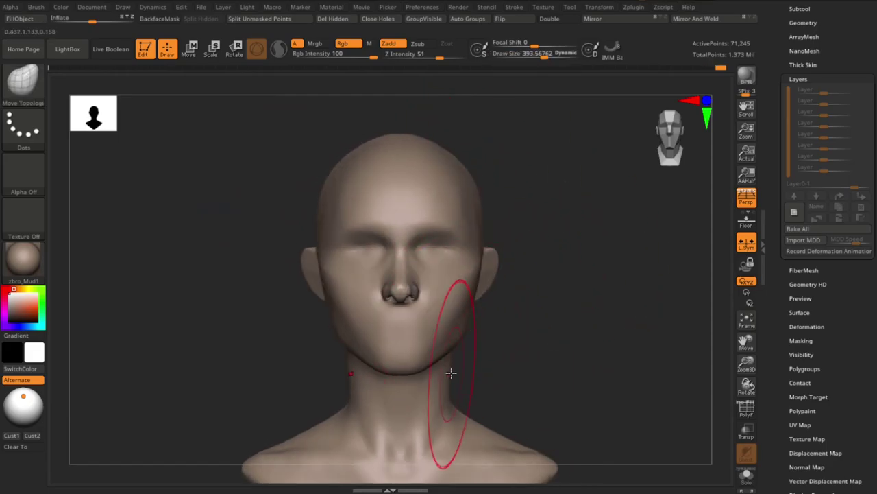
left_click_drag(558, 344, 535, 231, "shift")
mouse_move(470, 186)
left_mouse_down()
mouse_move(452, 206)
mouse_move(568, 306)
mouse_move(418, 155)
left_mouse_up()
key("s")
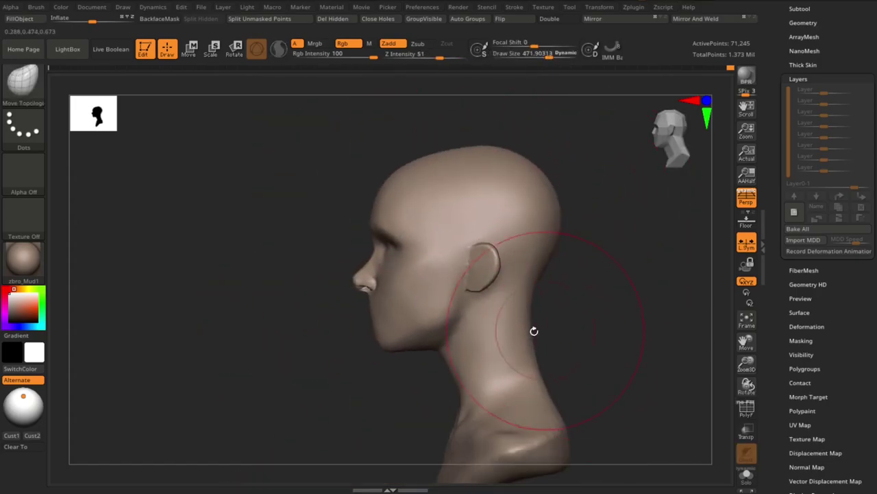
mouse_move(553, 209)
left_mouse_down()
mouse_move(587, 313)
mouse_move(566, 316)
mouse_move(603, 339)
mouse_move(589, 348)
mouse_move(611, 351)
left_mouse_up()
key("s")
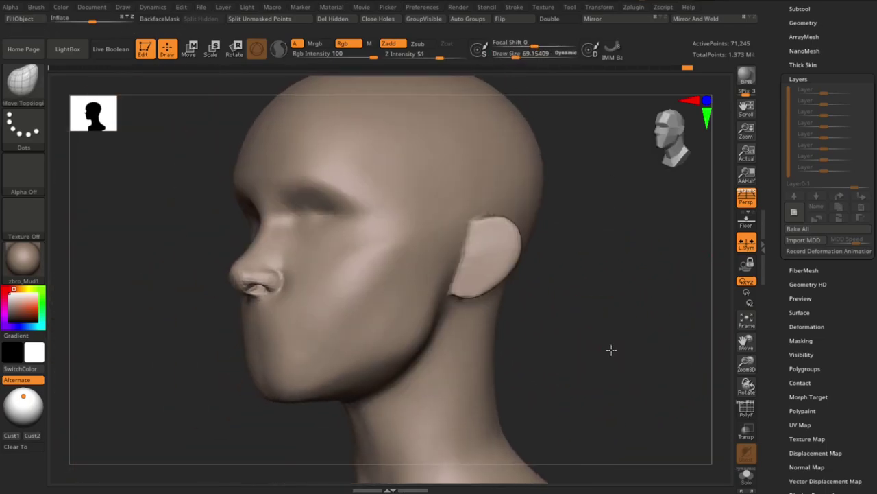
left_click_drag(544, 271, 619, 327)
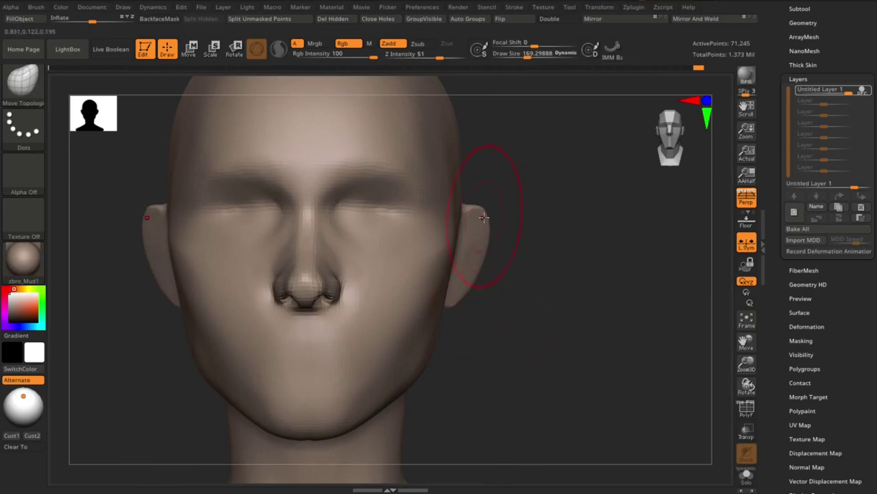
Step: Carve the folds and creases inside the ear with DamStandard and Standard brushes
left_click_drag(548, 288, 603, 315)
key("s")
mouse_move(450, 245)
left_mouse_down()
mouse_move(453, 271)
mouse_move(433, 313)
left_mouse_up()
key("b")
key("d")
key("s")
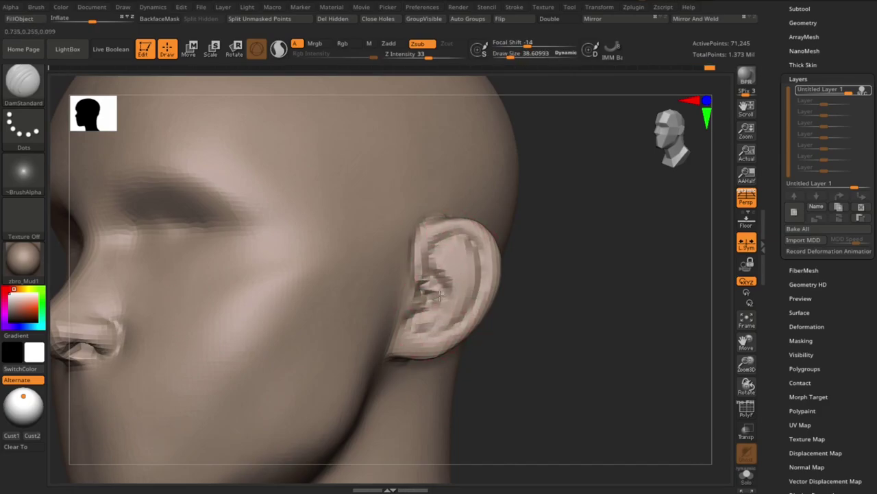
key("b")
key("s")
key("t")
left_click_drag(439, 296, 433, 308)
Step: Set up an enlarged Move Topological brush and view the skull from the top
left_click_drag(557, 368, 453, 213)
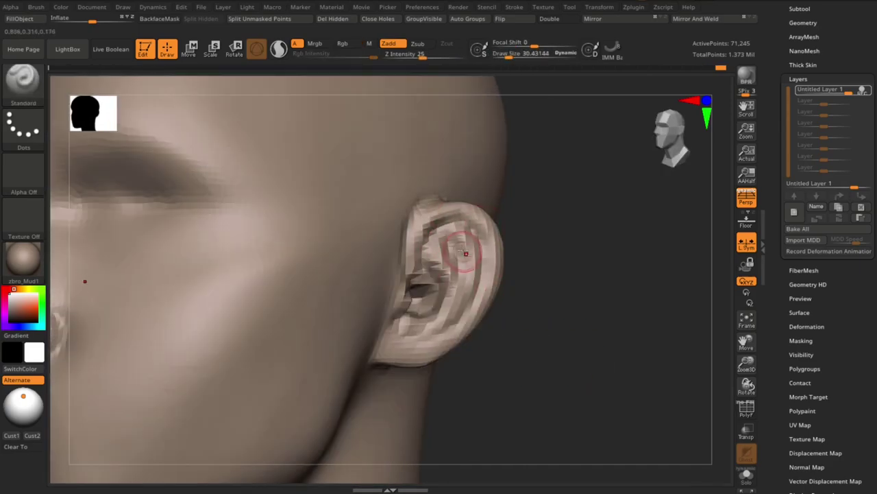
left_click_drag(453, 336, 574, 337, "shift")
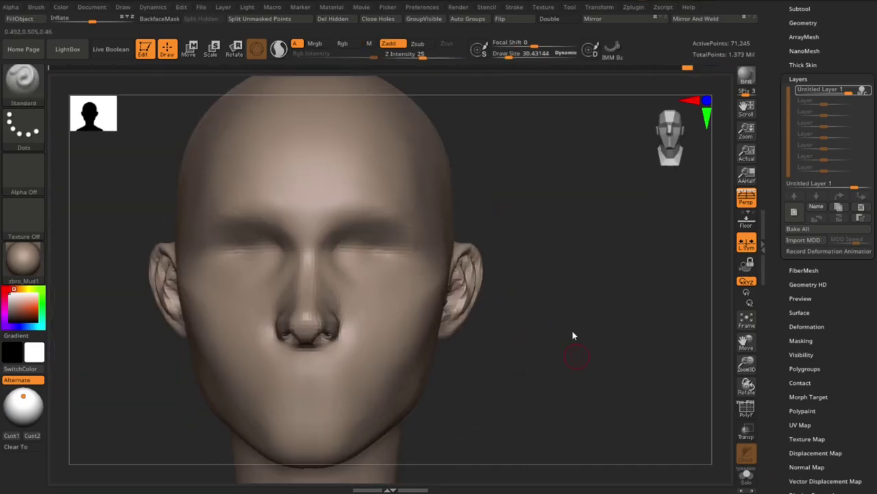
key("b")
key("m")
key("t")
key("s")
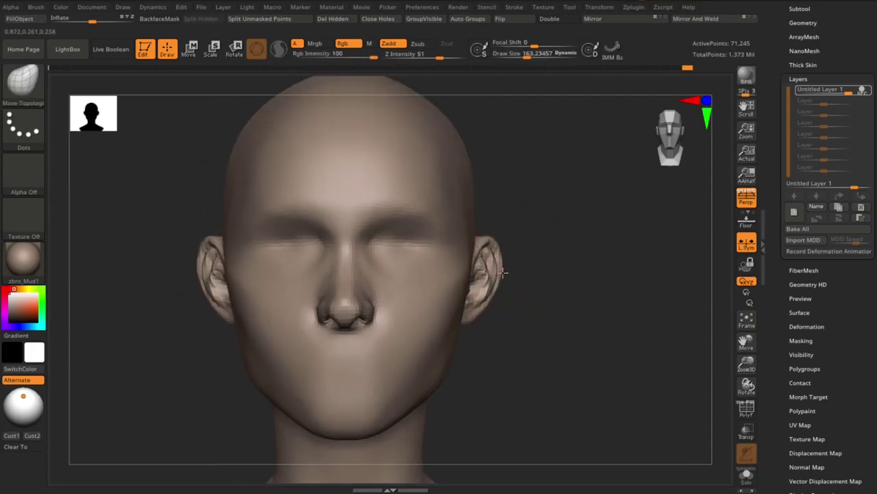
scroll(501, 258, "down", 3)
mouse_move(548, 357)
left_mouse_down()
mouse_move(605, 347)
mouse_move(582, 336)
mouse_move(580, 300)
mouse_move(599, 351)
mouse_move(402, 231)
left_mouse_up()
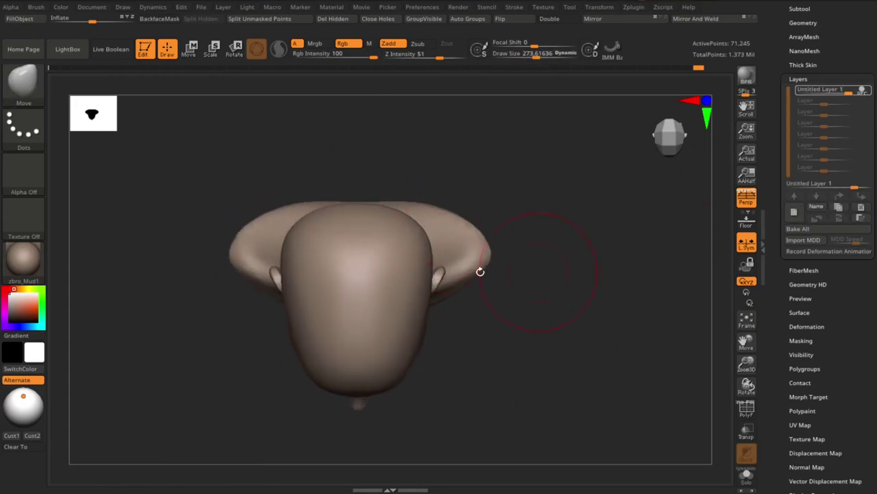
Step: Refine the skull shape with Move Topological, checking it from several angles
key("b")
key("d")
key("s")
key("b")
key("m")
key("t")
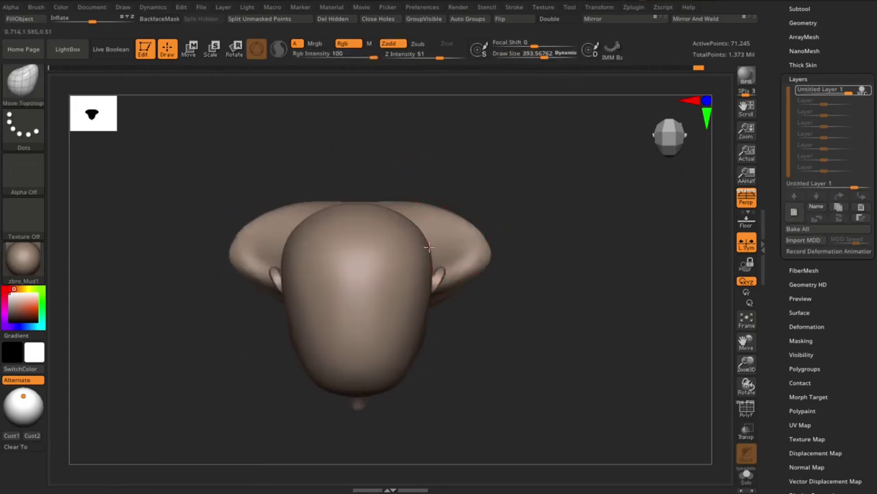
mouse_move(428, 247)
left_mouse_down("shift")
mouse_move(525, 308)
mouse_move(451, 203)
left_mouse_up("shift")
mouse_move(527, 213)
left_mouse_down()
mouse_move(434, 190)
mouse_move(486, 196)
mouse_move(670, 304)
mouse_move(555, 276)
mouse_move(545, 356)
mouse_move(536, 274)
mouse_move(599, 298)
left_mouse_up()
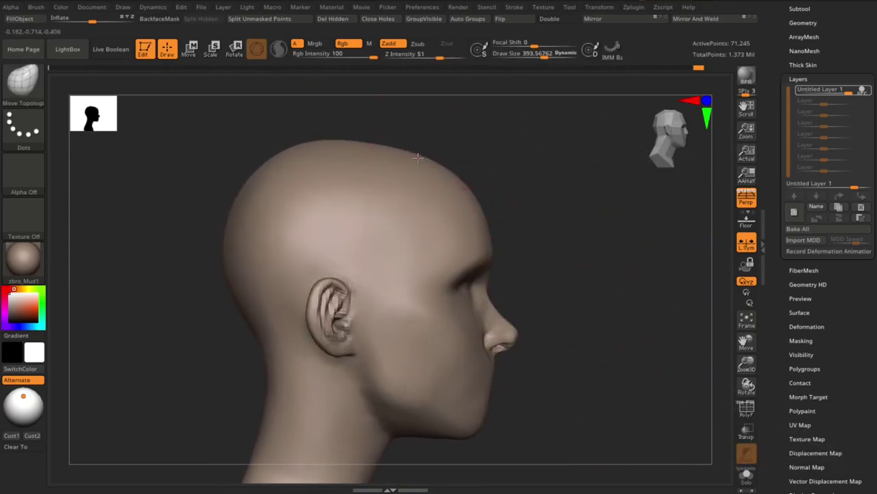
Step: Sweep the back of the skull into a smooth rounded dome in profile
key("s")
mouse_move(323, 147)
left_mouse_down()
mouse_move(519, 208)
mouse_move(401, 353)
mouse_move(533, 382)
left_mouse_up()
key("s")
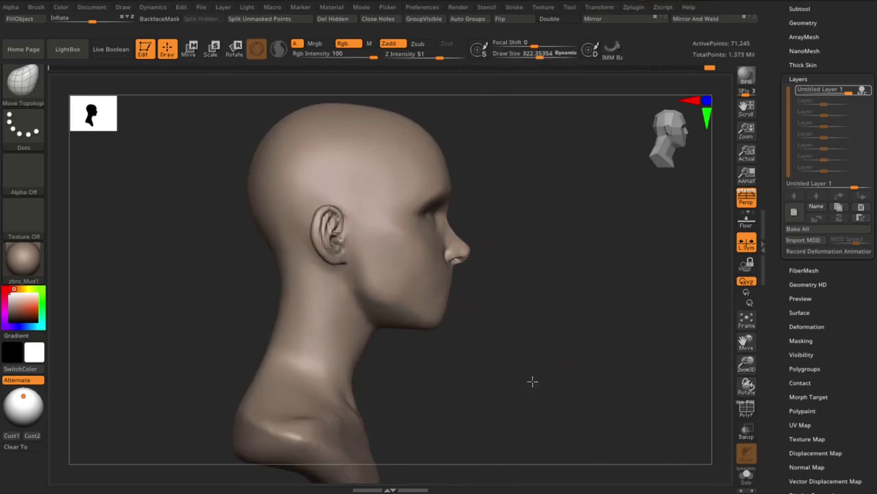
key("s")
mouse_move(411, 333)
left_mouse_down("alt")
mouse_move(424, 352)
mouse_move(509, 342)
mouse_move(384, 338)
left_mouse_up("alt")
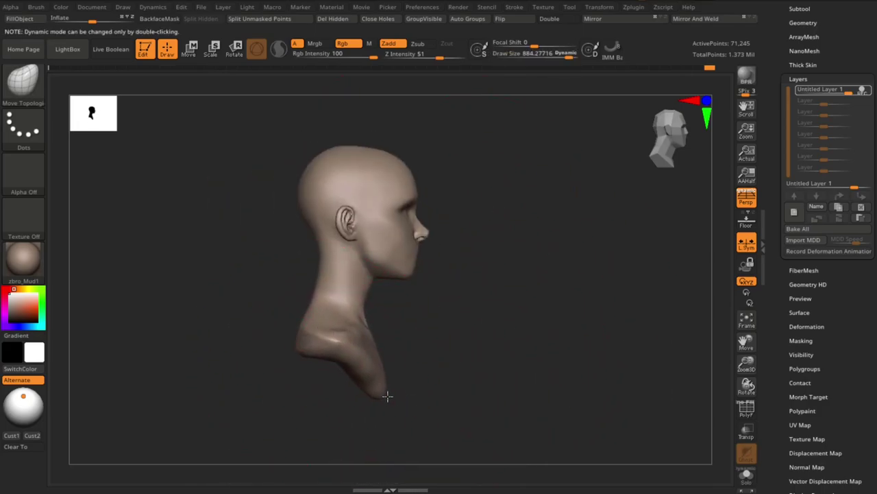
mouse_move(388, 396)
left_mouse_down()
mouse_move(564, 317)
mouse_move(549, 338)
mouse_move(582, 270)
mouse_move(533, 325)
mouse_move(544, 335)
mouse_move(374, 343)
left_mouse_up()
Step: Build up clay on the cheek beside the mouth with ClayBuildup
key("b")
key("s")
key("t")
mouse_move(260, 256)
left_mouse_down("shift")
mouse_move(570, 385)
mouse_move(493, 324)
left_mouse_up("shift")
mouse_move(386, 325)
left_mouse_down()
mouse_move(542, 400)
mouse_move(542, 366)
mouse_move(400, 304)
left_mouse_up()
key("b")
key("c")
key("b")
key("s")
mouse_move(521, 412)
left_mouse_down("shift")
mouse_move(570, 372)
mouse_move(456, 286)
left_mouse_up("shift")
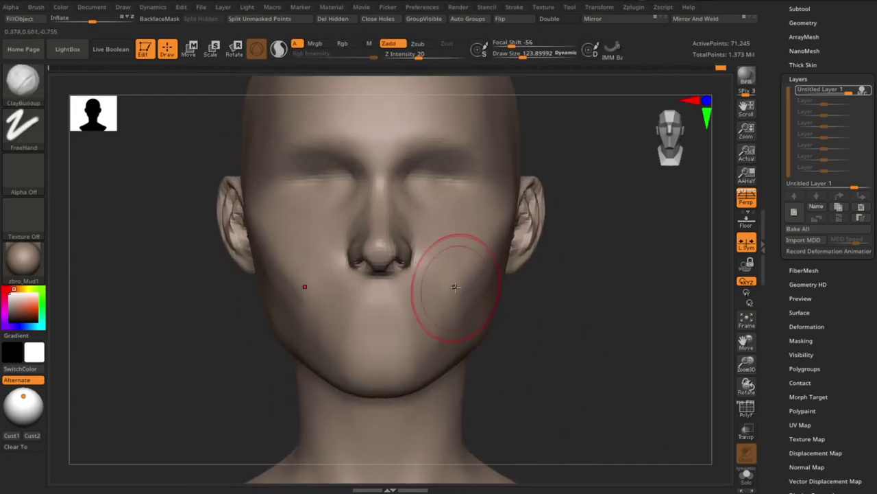
left_click_drag(539, 347, 371, 333)
Step: Carve a line separating the lips with DamStandard
key("b")
key("d")
key("s")
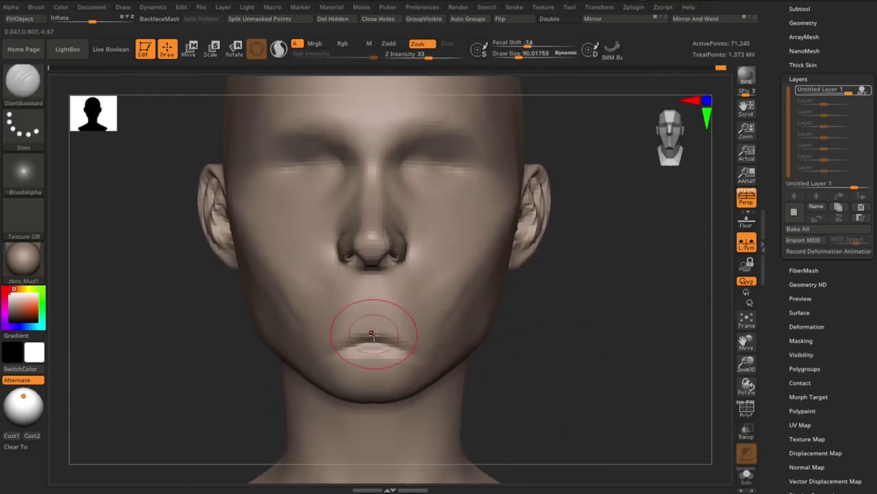
left_click_drag(528, 364, 355, 309)
Step: Push the mouth area forward in profile and smooth the jaw below the lips
key("b")
key("m")
key("v")
key("s")
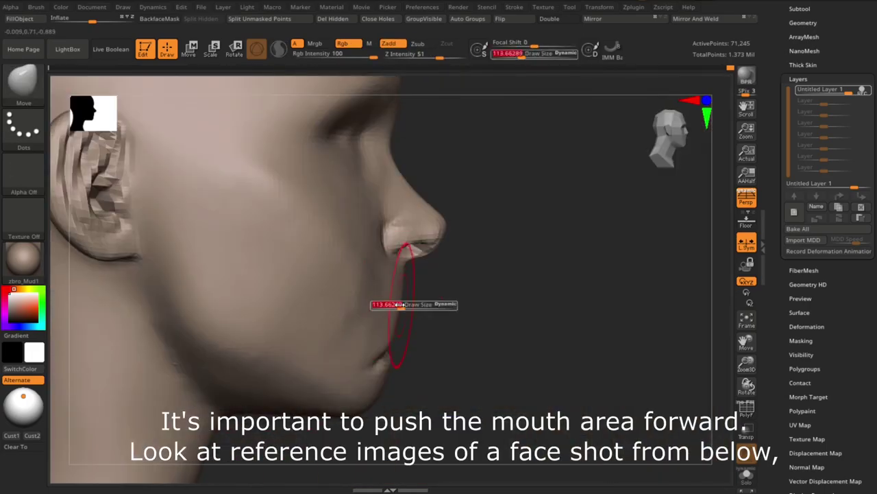
left_click_drag(409, 320, 373, 374)
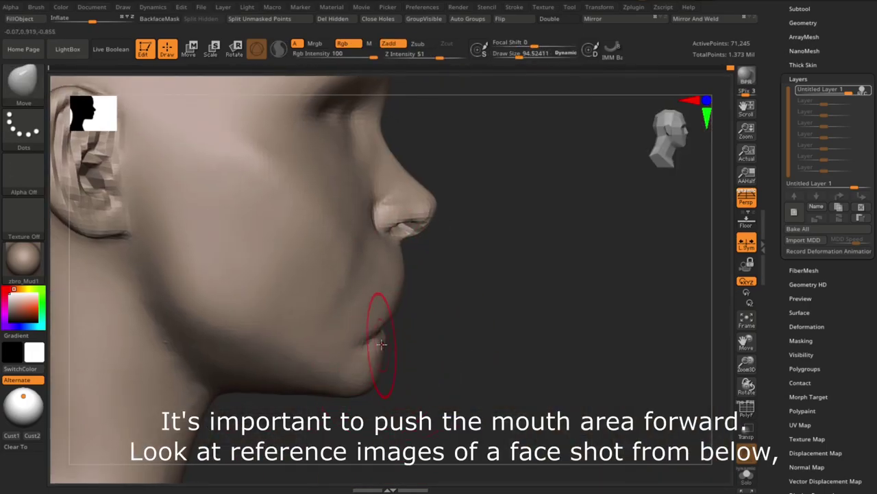
left_click_drag(398, 412, 357, 366, "shift")
mouse_move(452, 322)
left_mouse_down("shift")
mouse_move(549, 343)
mouse_move(493, 302)
mouse_move(621, 339)
left_mouse_up("shift")
key("s")
Step: Carve the line between the lips with DamStandard, checking front and three-quarter views
key("s")
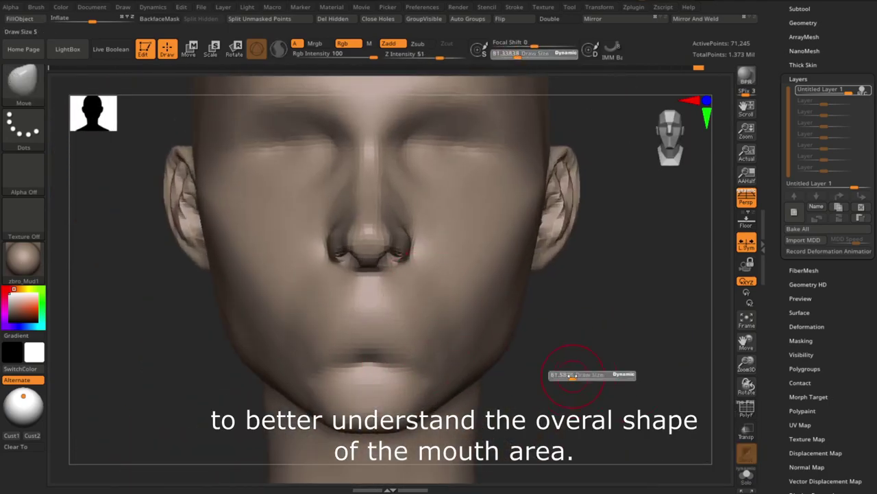
key("s")
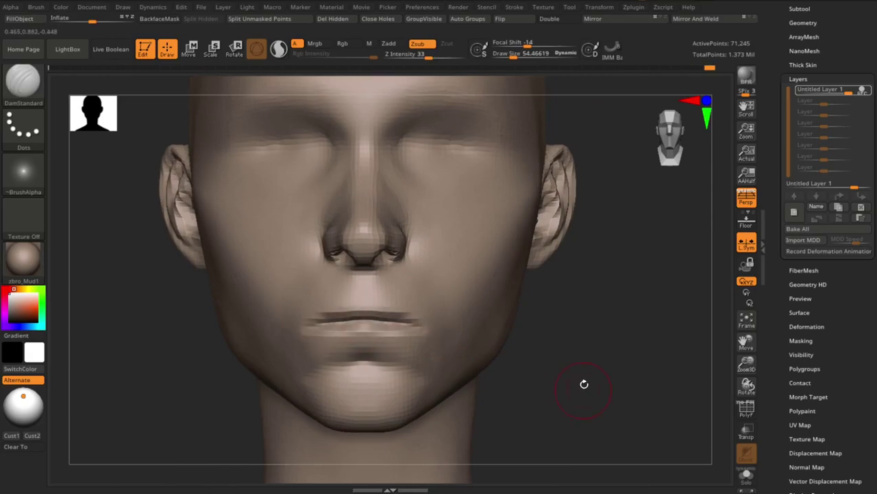
left_click_drag(583, 382, 430, 326)
left_click_drag(617, 370, 643, 387, "shift")
key("s")
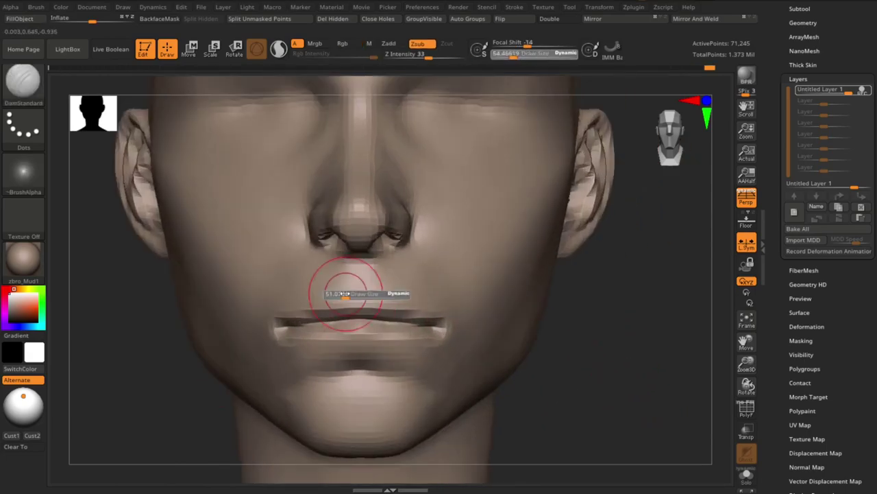
left_click_drag(588, 407, 507, 370)
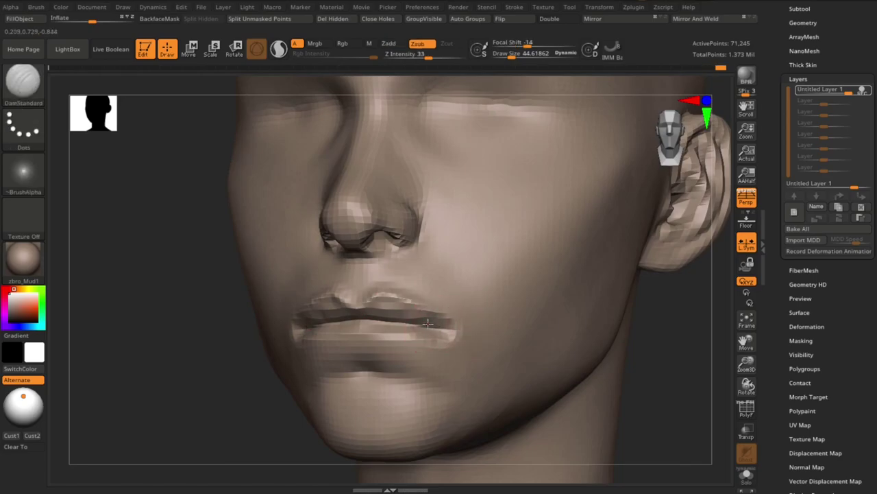
left_click_drag(636, 385, 641, 390, "shift")
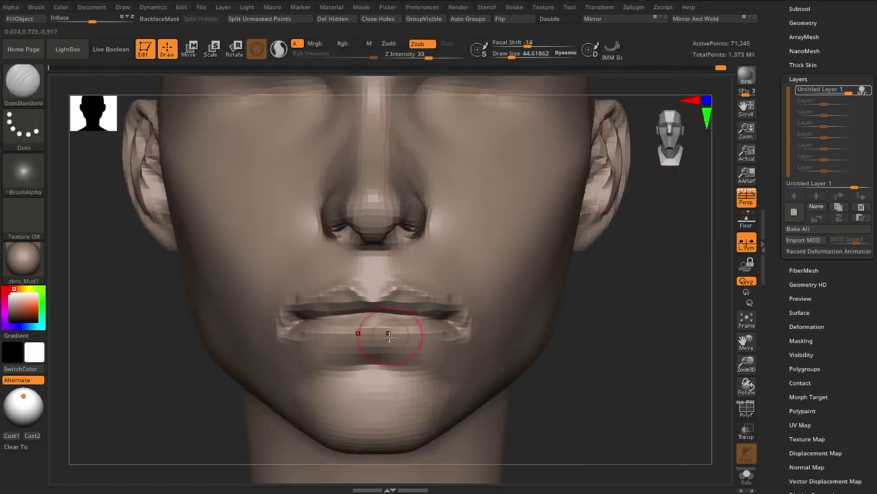
left_click_drag(562, 384, 569, 362, "alt")
Step: Shape the upper lip from below the chin with a smaller Move Topological brush
key("b")
key("c")
key("b")
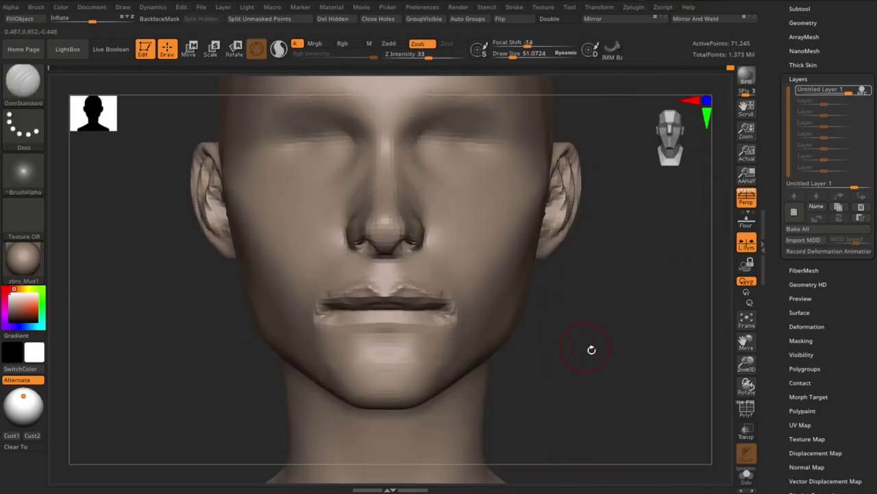
left_click_drag(591, 348, 647, 279)
key("b")
key("m")
key("t")
key("s")
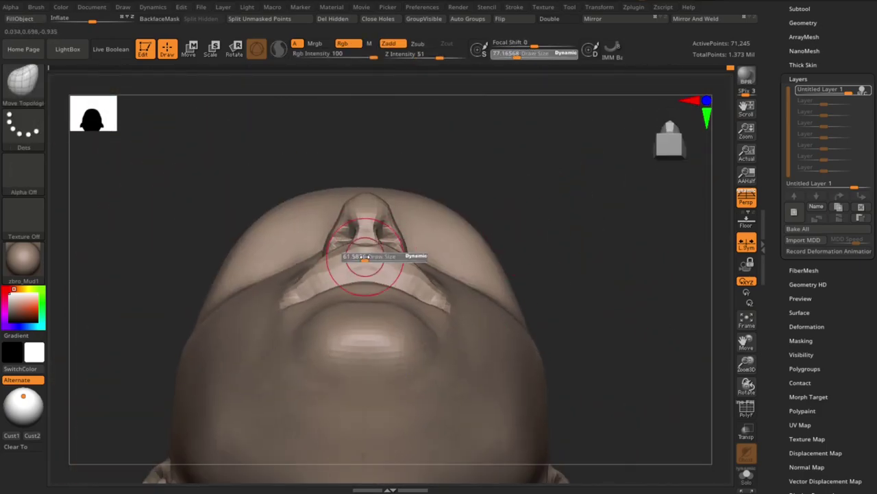
left_click_drag(397, 252, 383, 252)
mouse_move(401, 270)
right_mouse_down()
mouse_move(449, 339)
mouse_move(395, 304)
mouse_move(617, 356)
mouse_move(499, 319)
mouse_move(431, 271)
mouse_move(542, 353)
mouse_move(401, 281)
mouse_move(403, 297)
right_mouse_up()
Step: Push the lips forward in profile with Move, then build the lower lip with ClayBuildup
key("s")
key("b")
key("m")
key("v")
key("s")
mouse_move(411, 263)
right_mouse_down()
mouse_move(420, 251)
mouse_move(544, 359)
mouse_move(359, 292)
mouse_move(585, 366)
right_mouse_up()
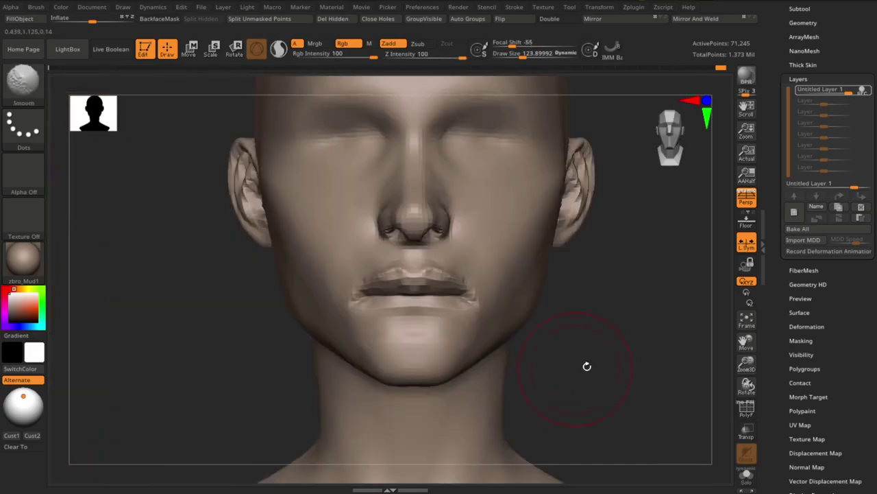
key("b")
key("c")
key("b")
key("s")
key("s")
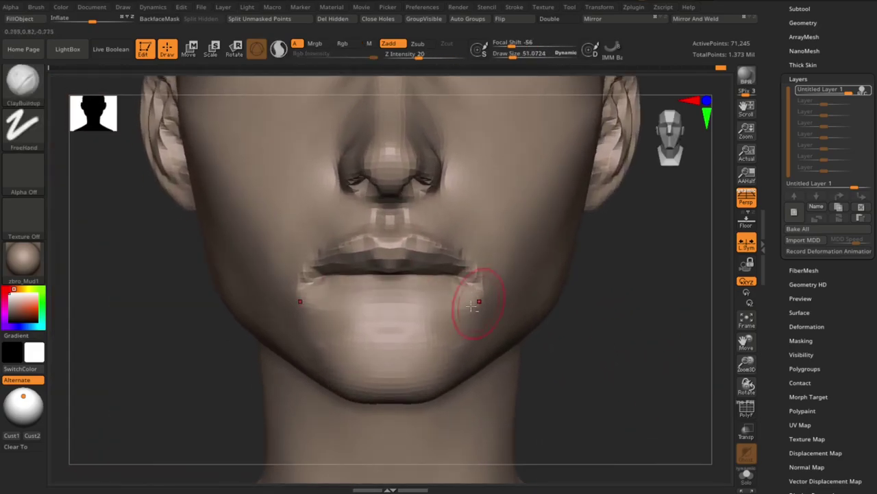
mouse_move(473, 307)
right_mouse_down("ctrl")
mouse_move(637, 349)
mouse_move(339, 323)
right_mouse_up("ctrl")
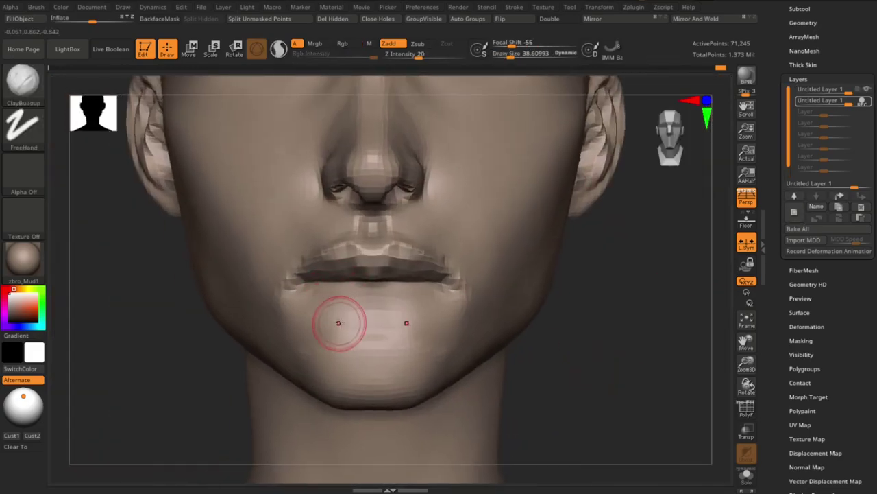
Step: Lasso-mask a band across the mouth and inspect it from front and left profile
key("ctrl")
left_click_drag(478, 275, 460, 254, "ctrl")
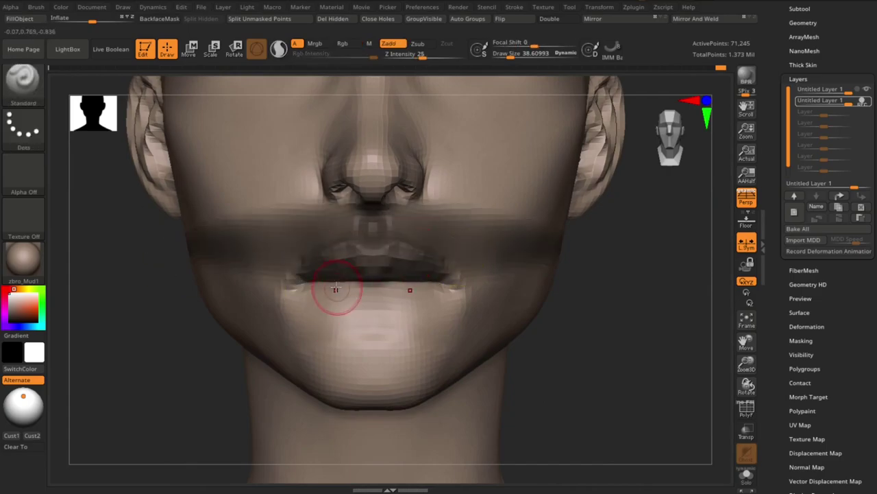
mouse_move(617, 354)
left_mouse_down()
mouse_move(333, 286)
mouse_move(647, 337)
mouse_move(348, 281)
left_mouse_up()
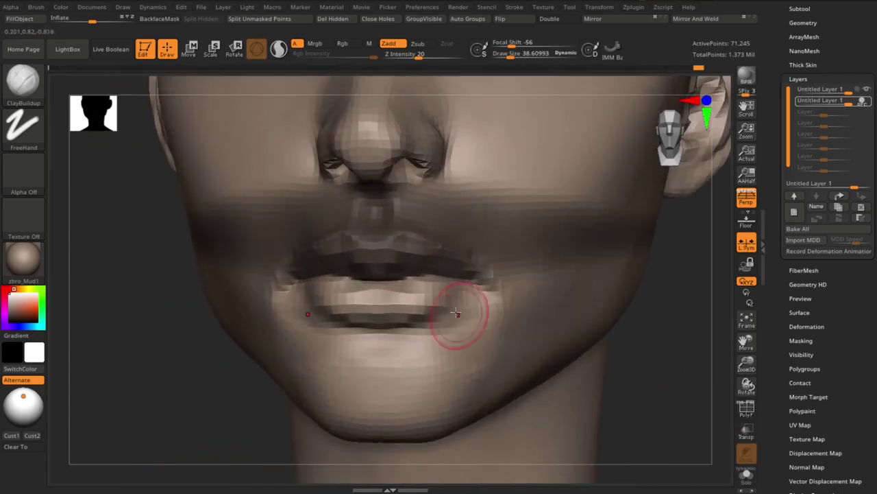
left_click_drag(455, 313, 347, 303)
key("b")
key("d")
key("s")
key("b")
key("c")
key("b")
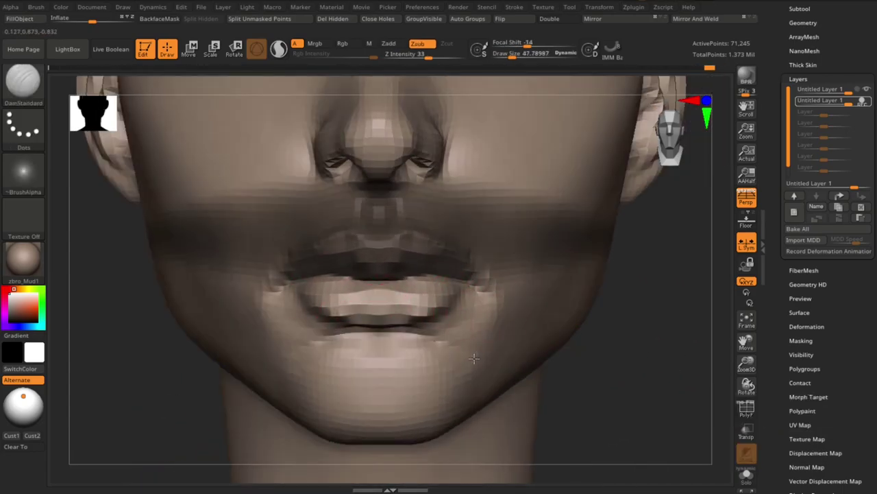
mouse_move(172, 384)
left_mouse_down()
mouse_move(295, 421)
mouse_move(393, 353)
left_mouse_up()
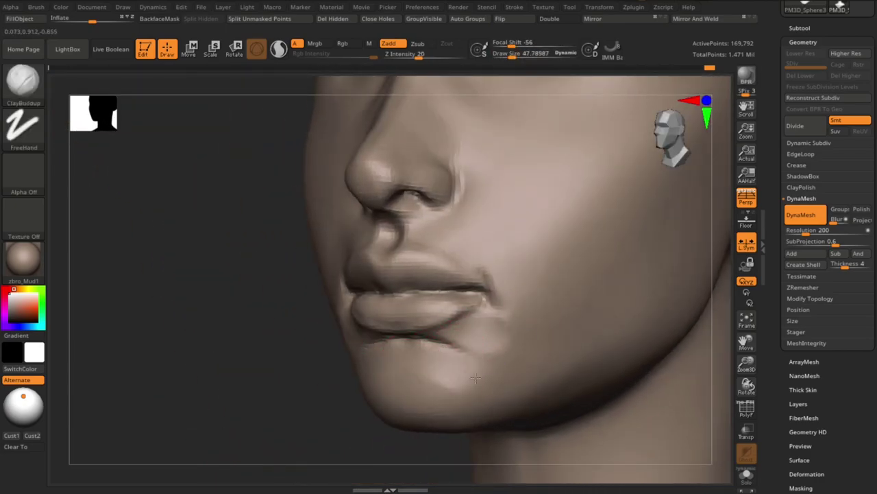
Step: Shrink the brush Draw Size to about 23 for refining the lips
key("s")
left_click_drag(480, 362, 443, 330)
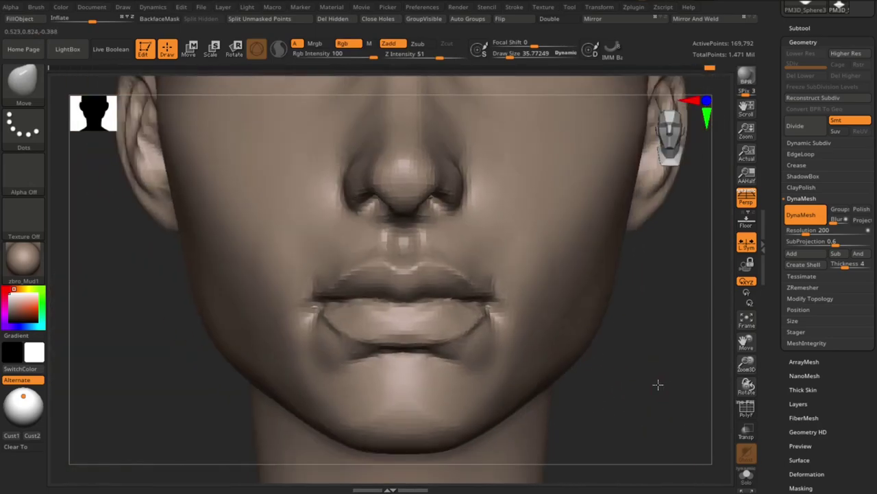
Step: Sculpt the philtrum and lip line with DamStandard and Pinch, viewing from side, front and below
mouse_move(422, 305)
left_mouse_down()
mouse_move(458, 261)
mouse_move(562, 316)
left_mouse_up()
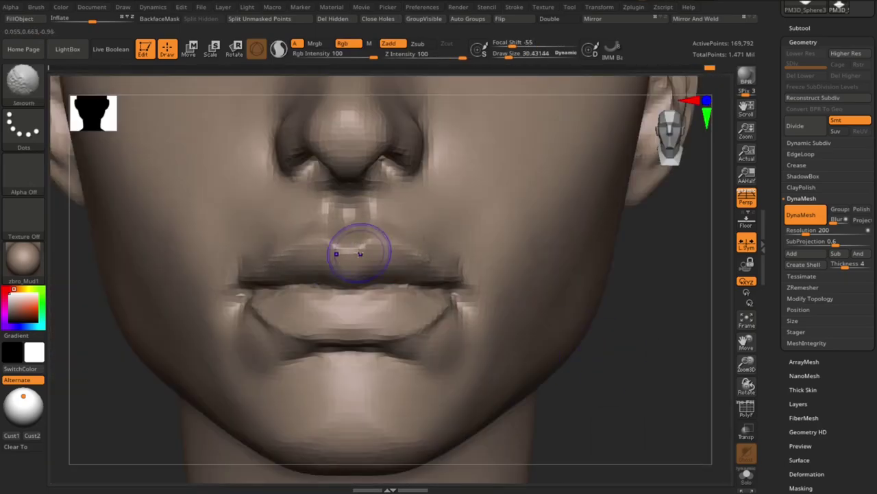
left_click_drag(527, 388, 304, 392)
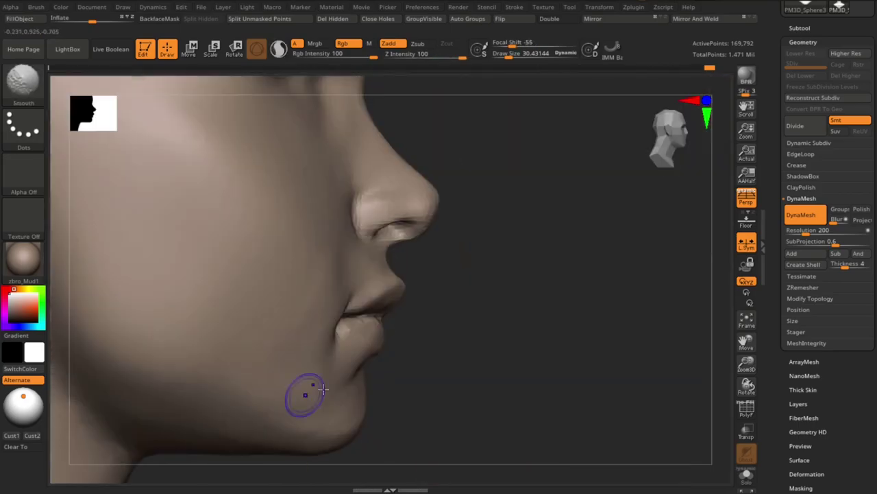
key("s")
mouse_move(386, 265)
left_mouse_down()
mouse_move(640, 411)
mouse_move(368, 317)
mouse_move(412, 322)
left_mouse_up()
key("b")
key("d")
key("s")
key("s")
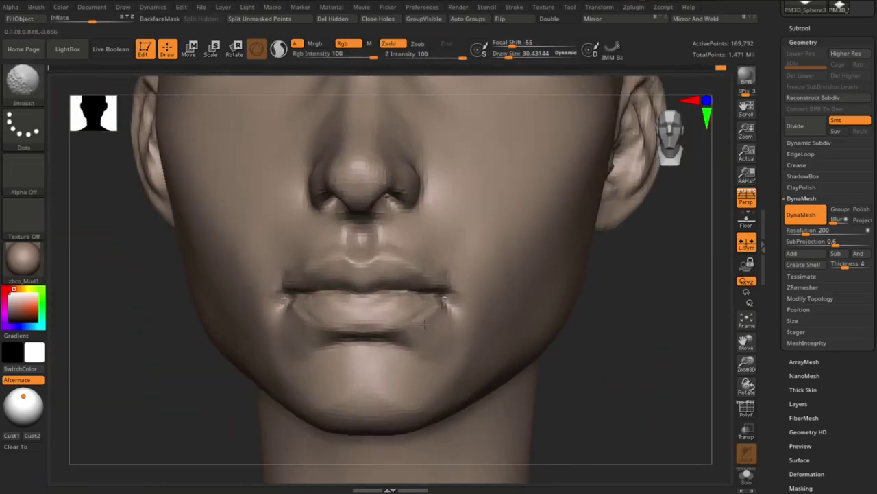
key("b")
key("p")
key("i")
mouse_move(574, 337)
left_mouse_down()
mouse_move(607, 391)
mouse_move(643, 325)
mouse_move(641, 273)
mouse_move(666, 366)
left_mouse_up()
Step: Adjust the lips with Move Topological, ClayBuildup and Move brushes, undoing an unwanted stroke
key("b")
key("m")
key("t")
key("b")
key("c")
key("b")
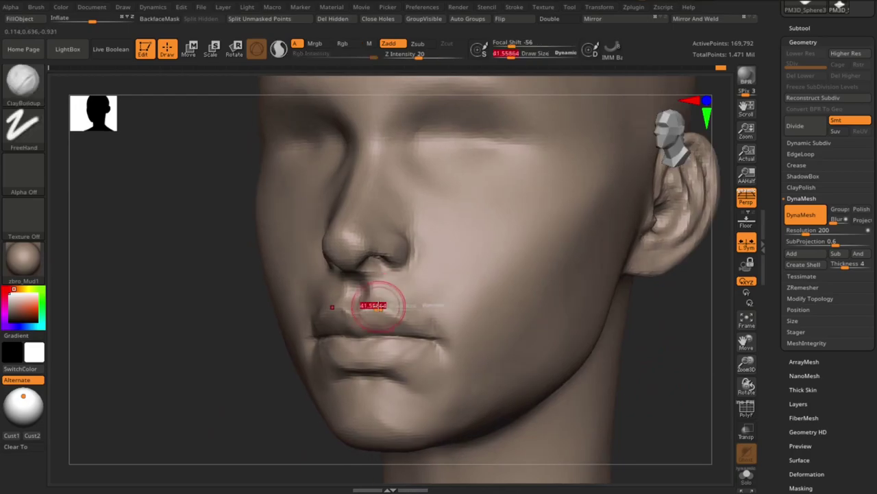
key("b")
key("m")
key("v")
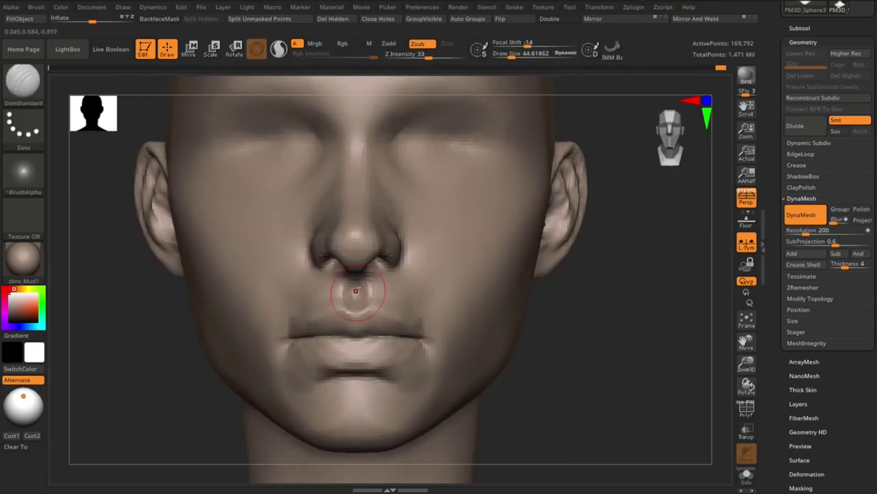
key("s")
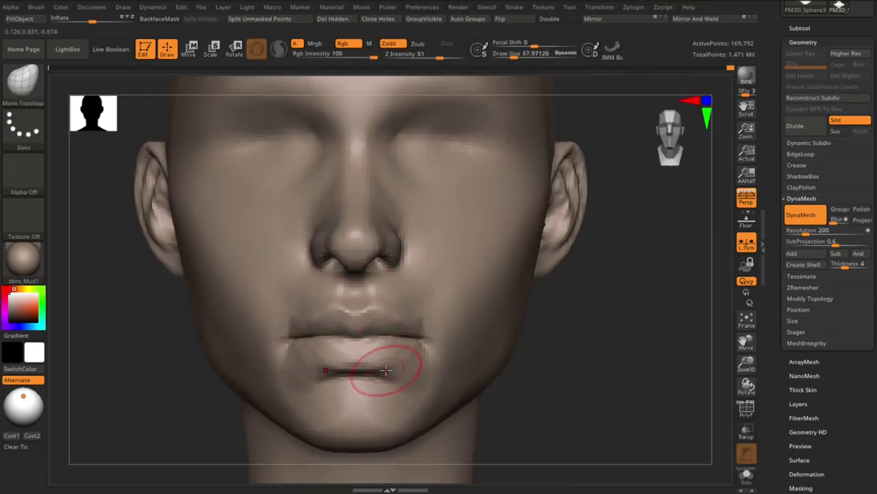
key("ctrl+z")
Step: Return to DamStandard to refine the lip line, zoomed in on the face
key("b")
key("d")
key("s")
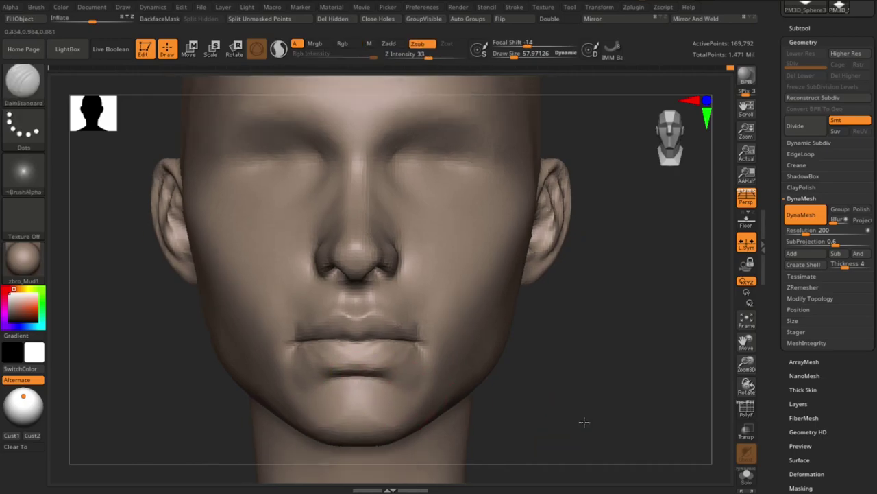
key("s")
mouse_move(584, 421)
right_mouse_down("ctrl")
mouse_move(341, 328)
mouse_move(611, 364)
mouse_move(625, 364)
mouse_move(580, 352)
mouse_move(657, 356)
right_mouse_up("ctrl")
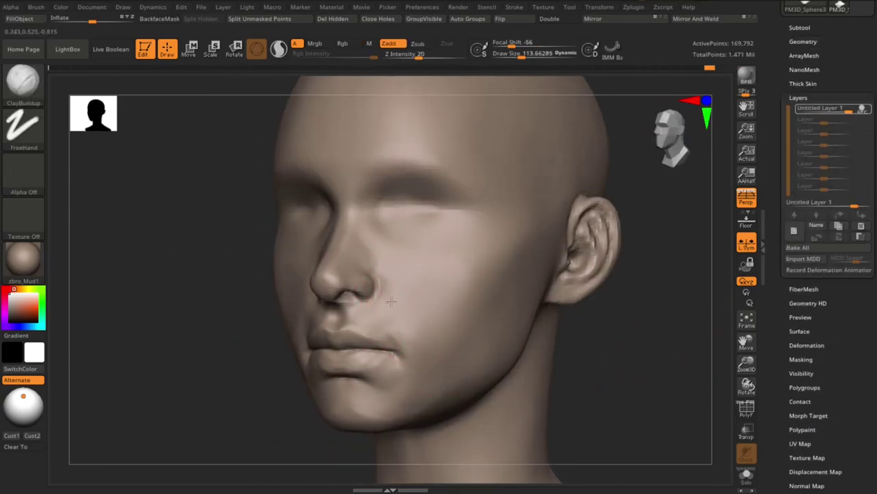
Step: Sculpt the cheeks, jaw and brow, checking from front, both three-quarter sides and profile
key("s")
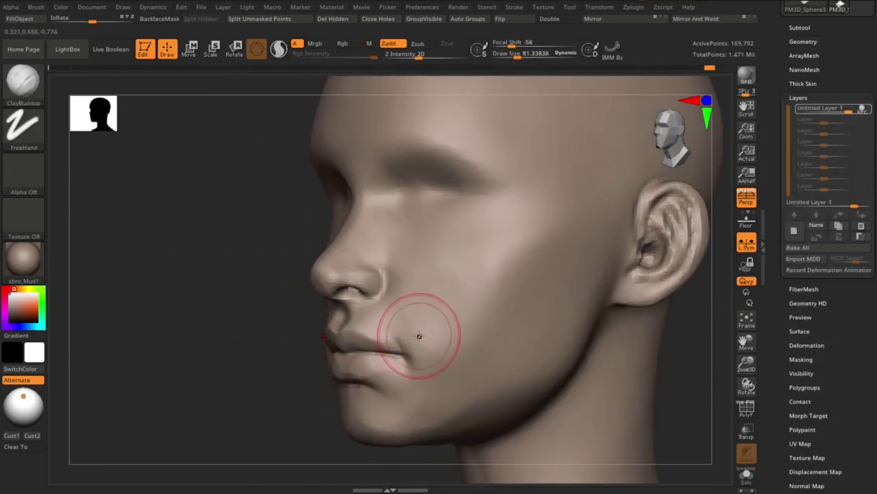
left_click_drag(472, 391, 323, 421)
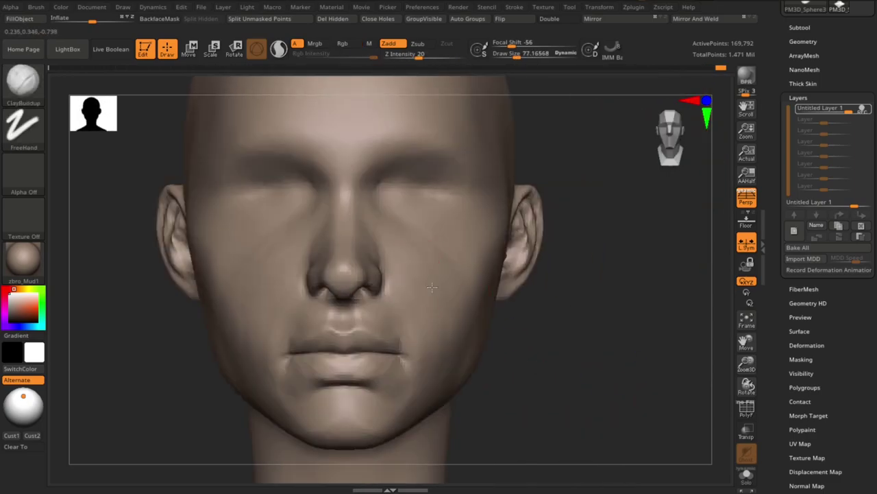
left_click_drag(397, 226, 412, 236)
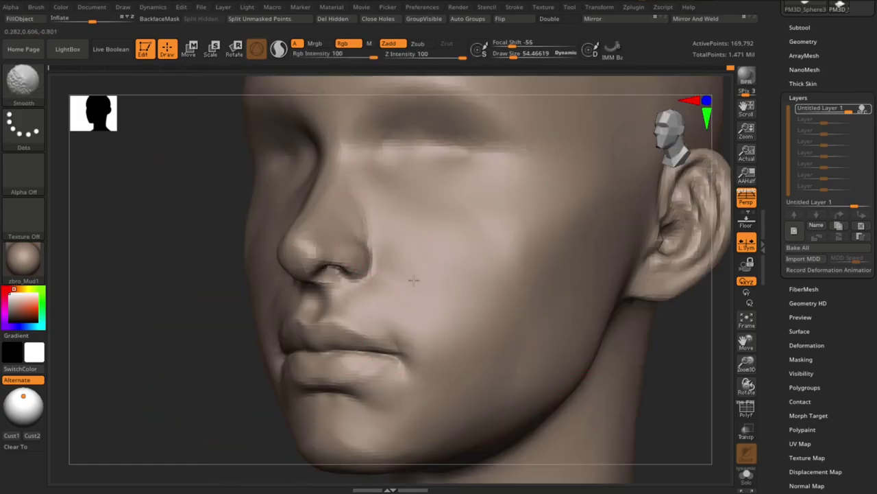
left_click_drag(401, 269, 608, 362)
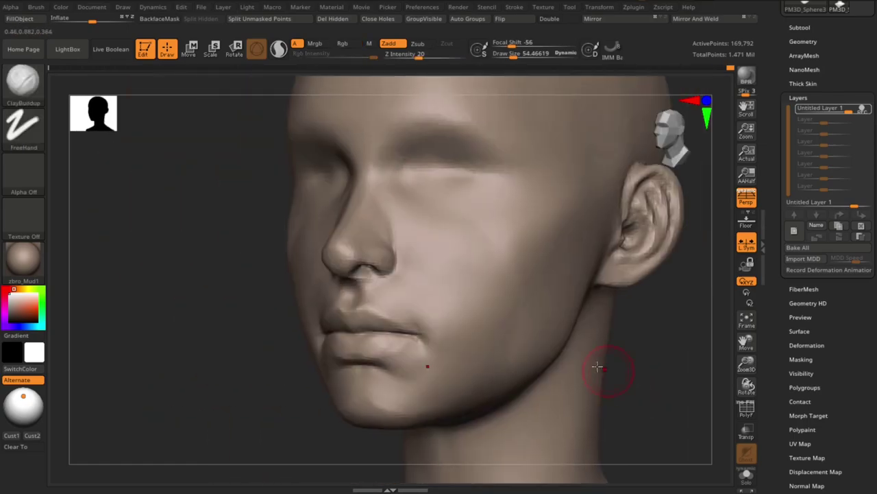
mouse_move(229, 425)
left_mouse_down()
mouse_move(553, 336)
mouse_move(517, 314)
left_mouse_up()
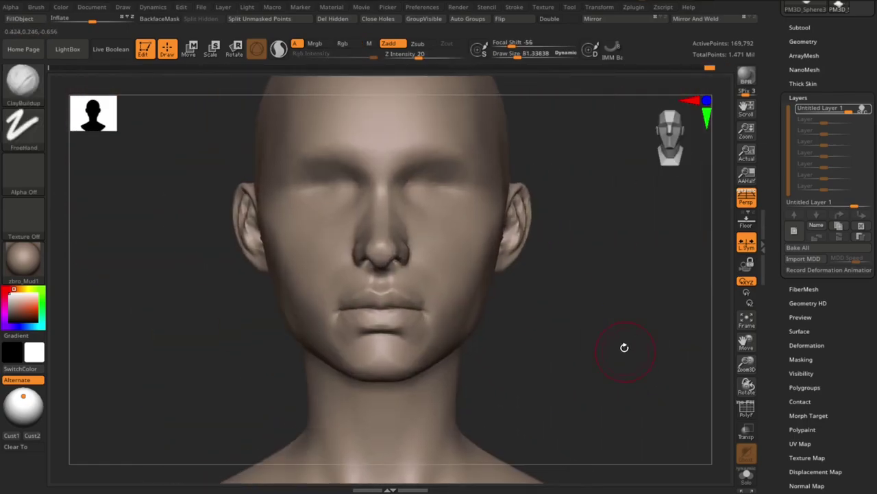
mouse_move(407, 394)
left_mouse_down()
mouse_move(635, 368)
mouse_move(505, 337)
mouse_move(603, 354)
mouse_move(613, 380)
mouse_move(205, 418)
mouse_move(203, 380)
mouse_move(664, 396)
mouse_move(458, 209)
left_mouse_up()
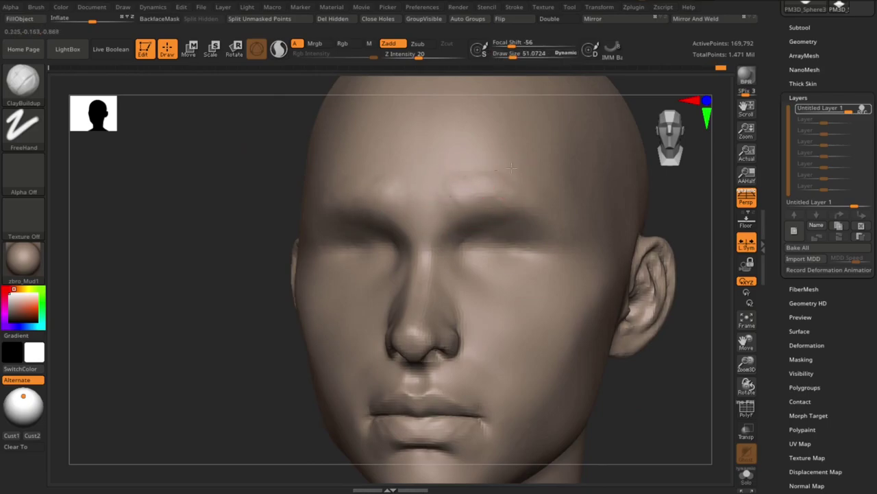
mouse_move(478, 180)
left_mouse_down("shift")
mouse_move(647, 382)
mouse_move(343, 373)
mouse_move(449, 193)
mouse_move(146, 412)
mouse_move(174, 417)
mouse_move(498, 286)
mouse_move(210, 431)
mouse_move(333, 252)
mouse_move(404, 253)
mouse_move(370, 274)
mouse_move(398, 278)
mouse_move(397, 235)
left_mouse_up("shift")
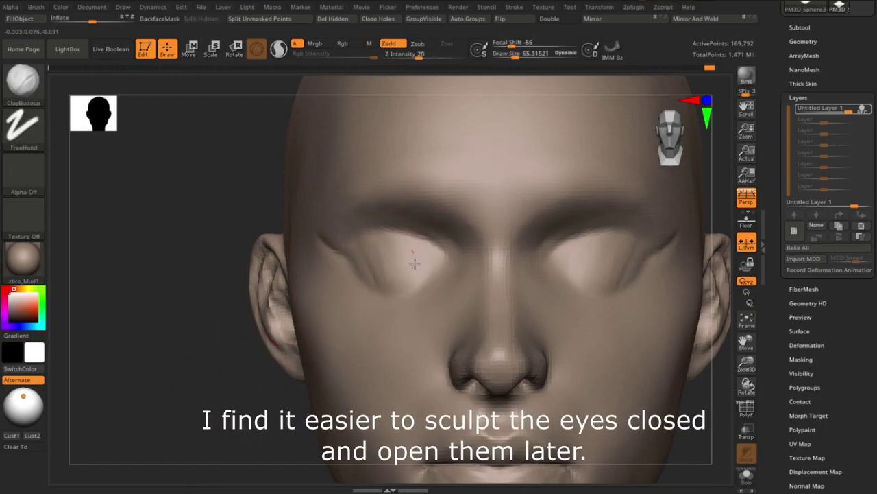
left_click_drag(206, 288, 308, 222, "alt")
mouse_move(206, 343)
left_mouse_down("alt")
mouse_move(169, 361)
mouse_move(240, 356)
mouse_move(333, 237)
left_mouse_up("alt")
left_click_drag(206, 371, 162, 397)
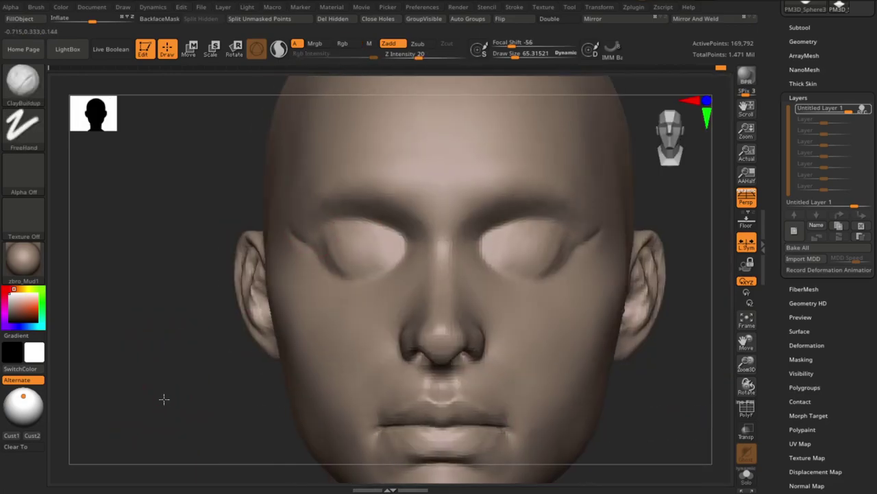
mouse_move(229, 327)
left_mouse_down()
mouse_move(176, 381)
mouse_move(230, 326)
left_mouse_up()
key("s")
mouse_move(255, 264)
left_mouse_down()
mouse_move(304, 274)
mouse_move(213, 336)
left_mouse_up()
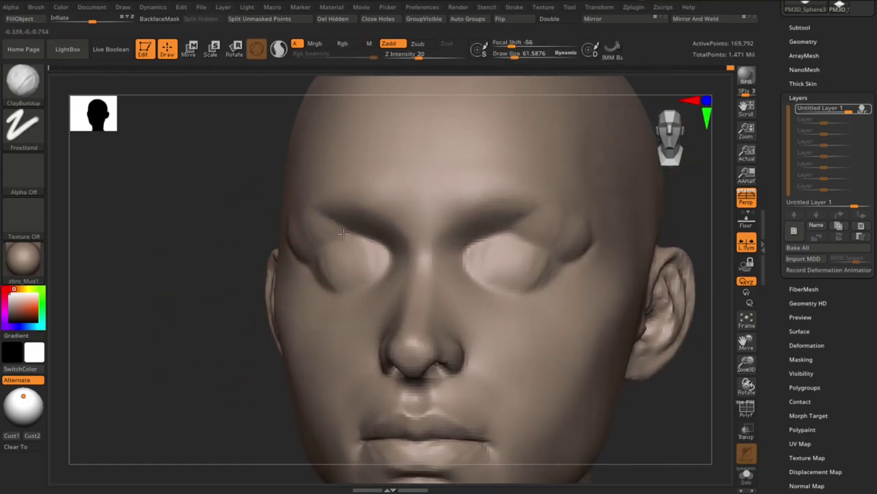
left_click_drag(236, 323, 284, 254, "shift")
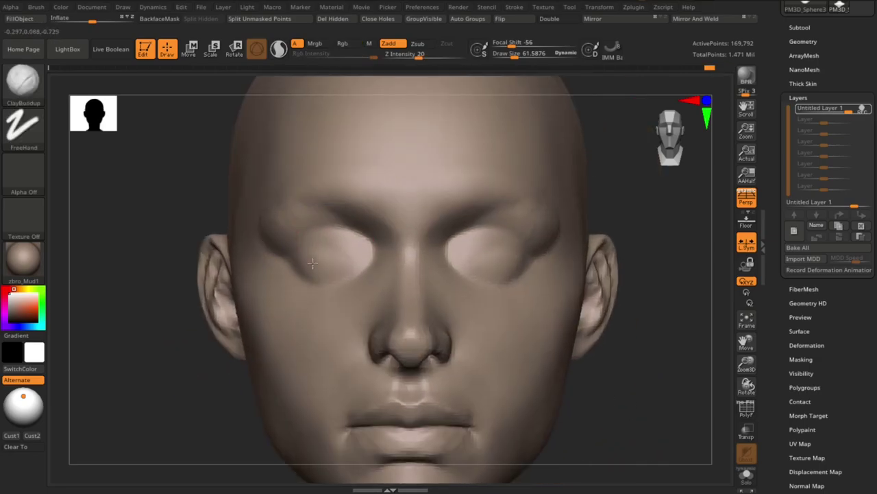
mouse_move(312, 264)
left_mouse_down()
mouse_move(350, 255)
mouse_move(372, 234)
left_mouse_up()
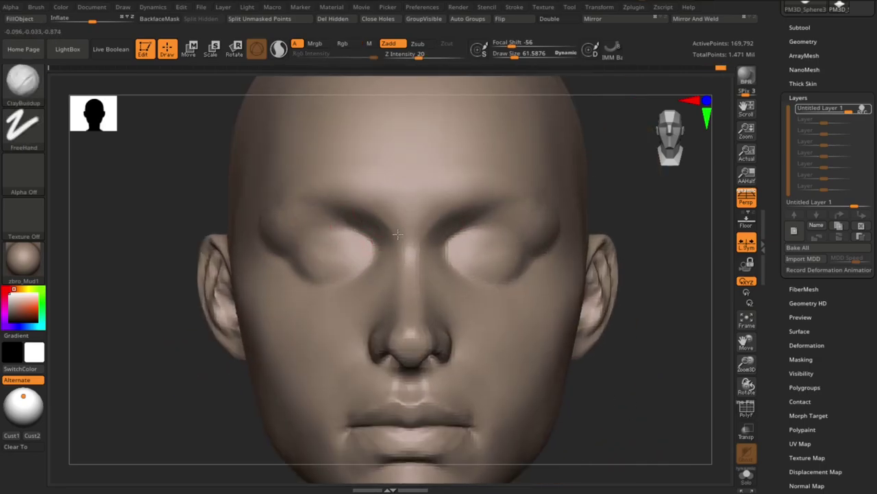
left_click_drag(601, 390, 190, 362)
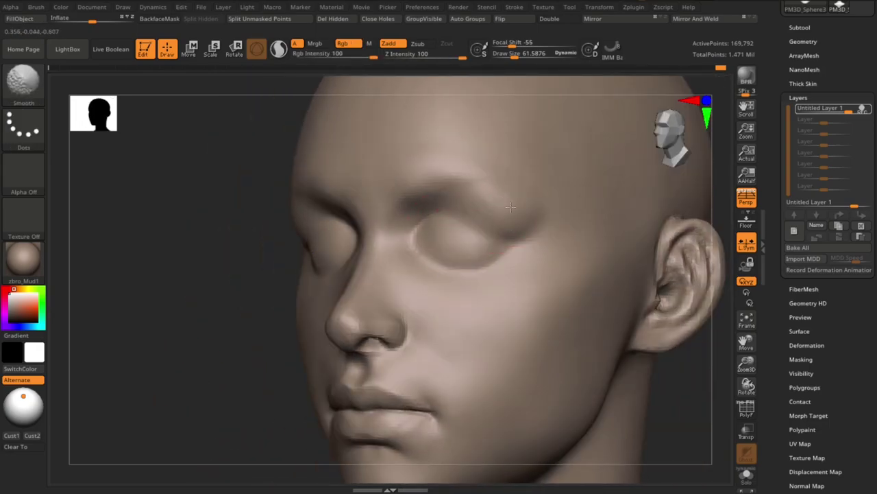
mouse_move(189, 337)
left_mouse_down()
mouse_move(640, 303)
mouse_move(627, 252)
left_mouse_up()
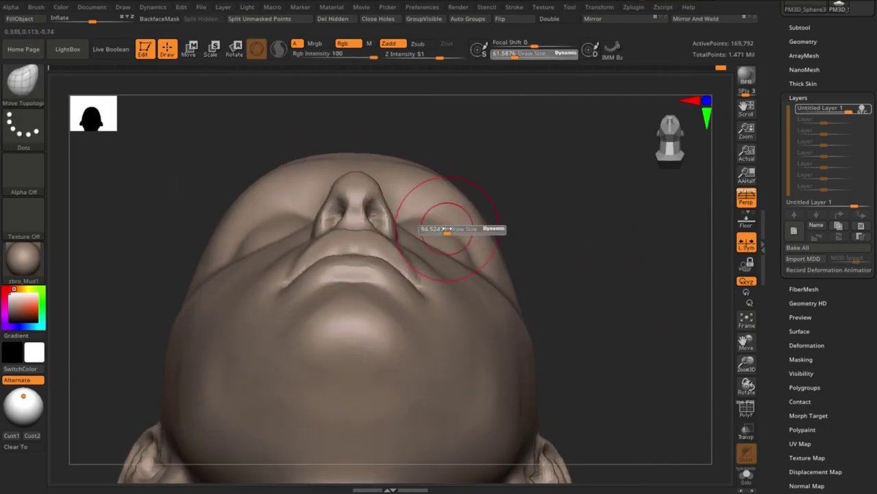
mouse_move(445, 229)
left_mouse_down()
mouse_move(470, 251)
mouse_move(439, 232)
mouse_move(454, 235)
left_mouse_up()
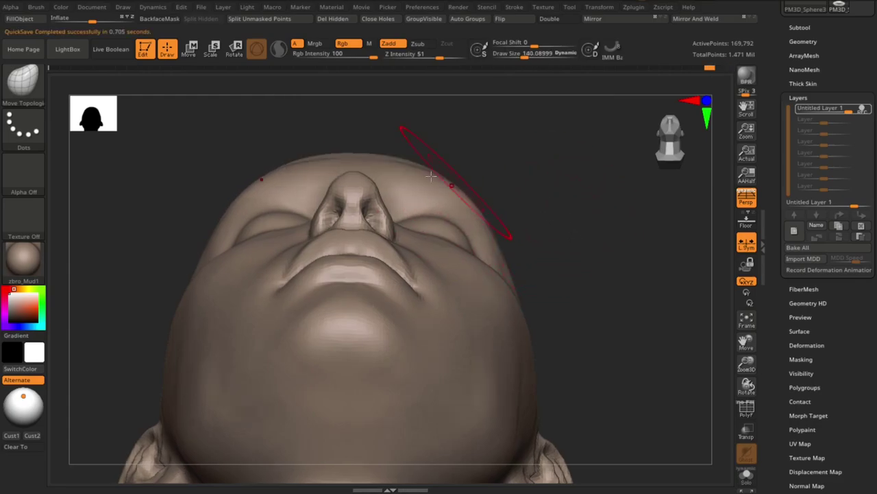
key("s")
left_click_drag(419, 220, 402, 221)
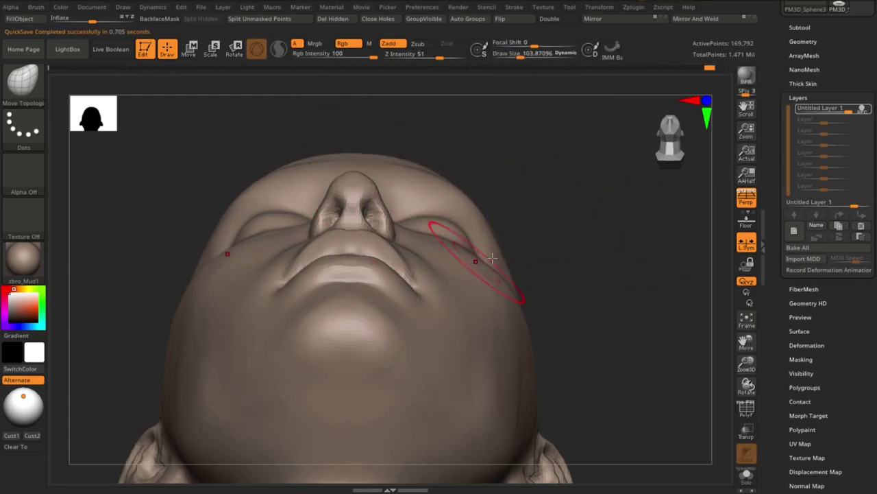
mouse_move(492, 259)
right_mouse_down()
mouse_move(623, 337)
mouse_move(331, 268)
mouse_move(502, 172)
right_mouse_up()
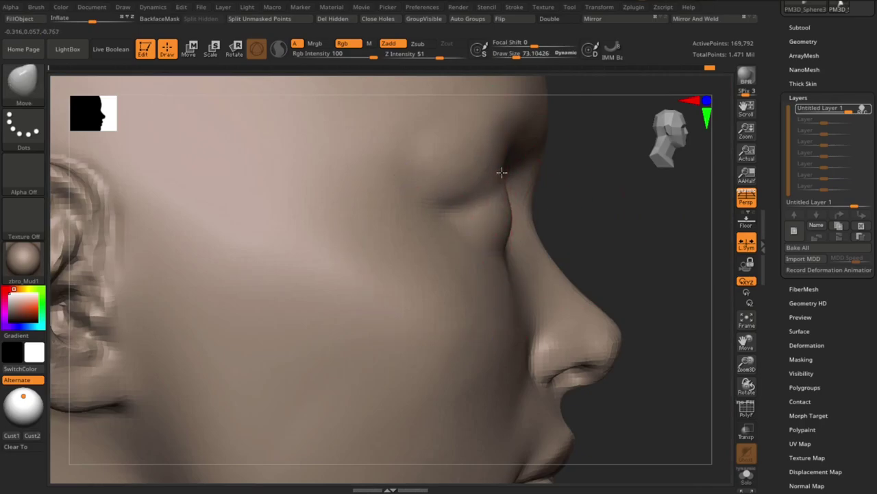
right_click_drag(646, 274, 373, 265, "ctrl")
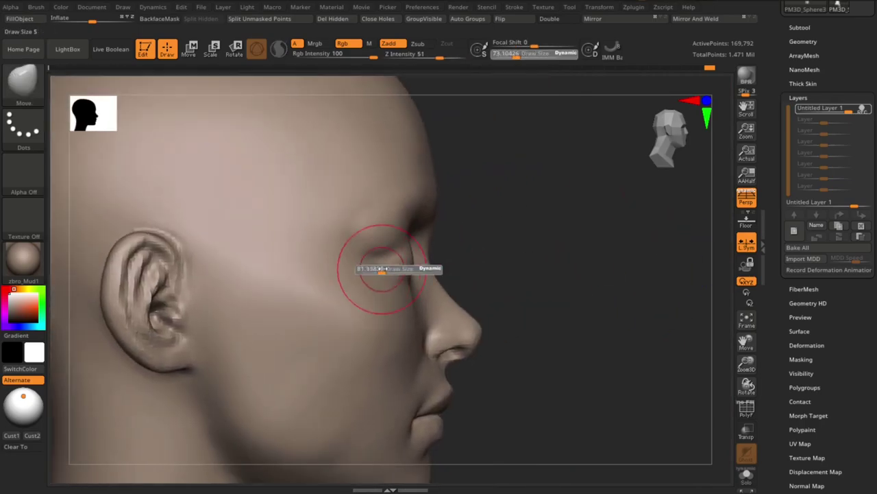
right_click_drag(566, 299, 362, 323, "ctrl")
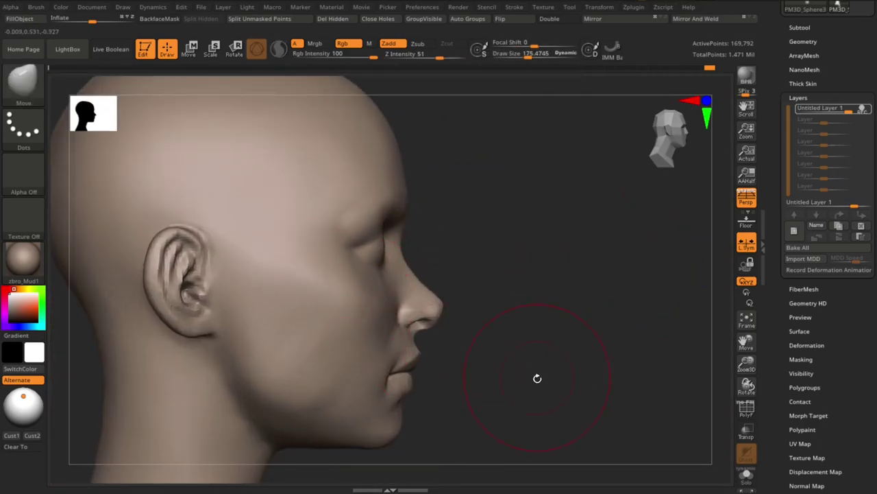
mouse_move(537, 376)
right_mouse_down()
mouse_move(619, 353)
mouse_move(578, 386)
mouse_move(601, 406)
mouse_move(298, 256)
right_mouse_up()
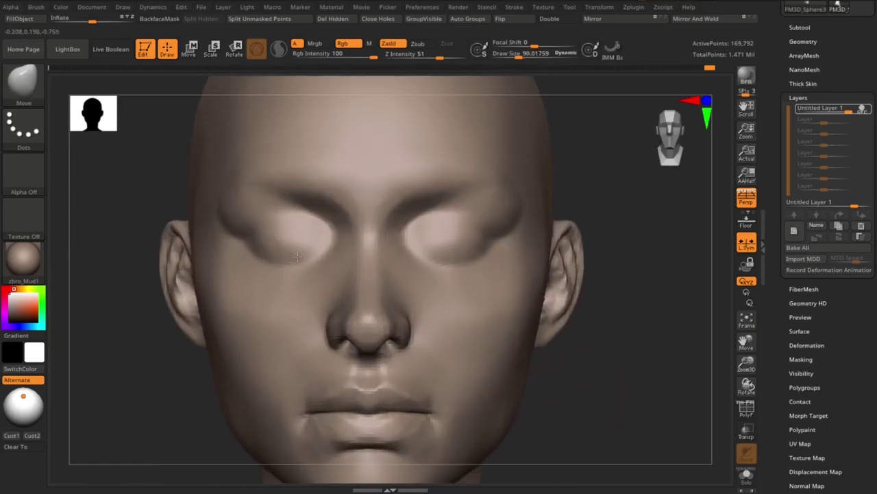
right_click_drag(637, 407, 423, 253, "ctrl")
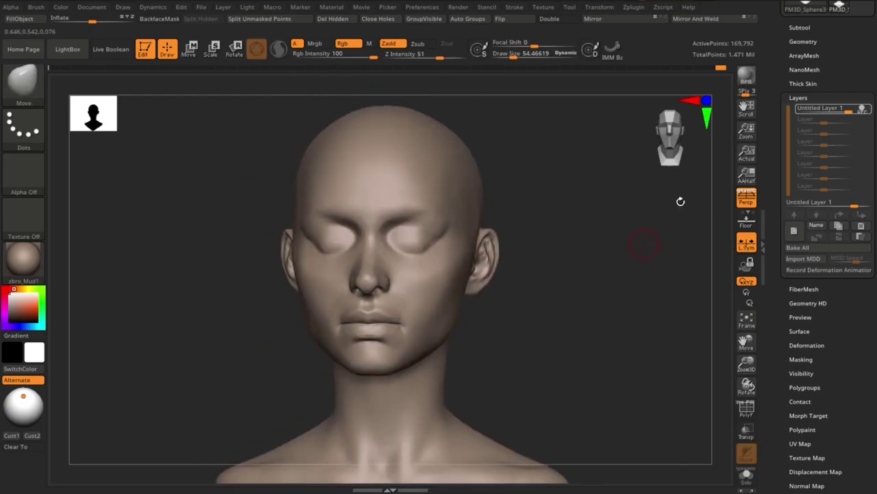
Step: Append a Sphere subtool and move it sideways into the eye sockets
left_click(841, 418)
left_click(528, 288)
key("w")
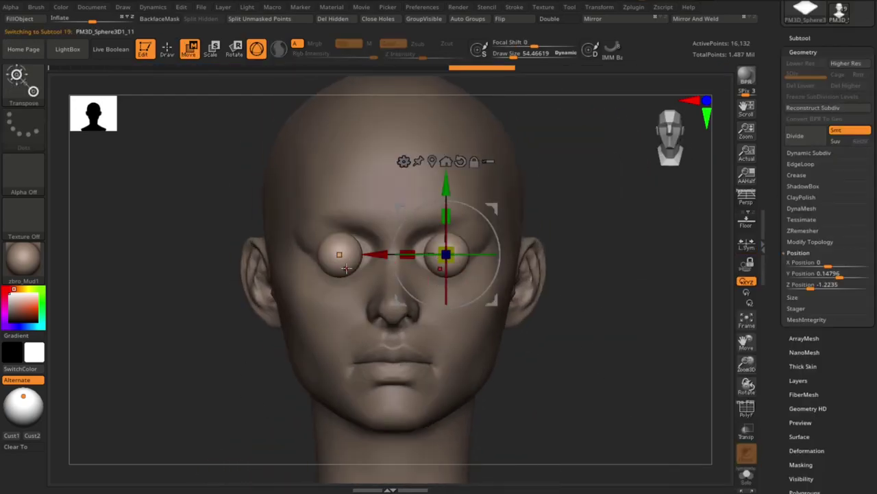
mouse_move(380, 255)
left_mouse_down()
mouse_move(350, 254)
mouse_move(393, 255)
mouse_move(377, 255)
left_mouse_up()
Step: Push the eyeball back into the socket from profile, then add a sculpting layer
left_click_drag(178, 418, 304, 431, "shift")
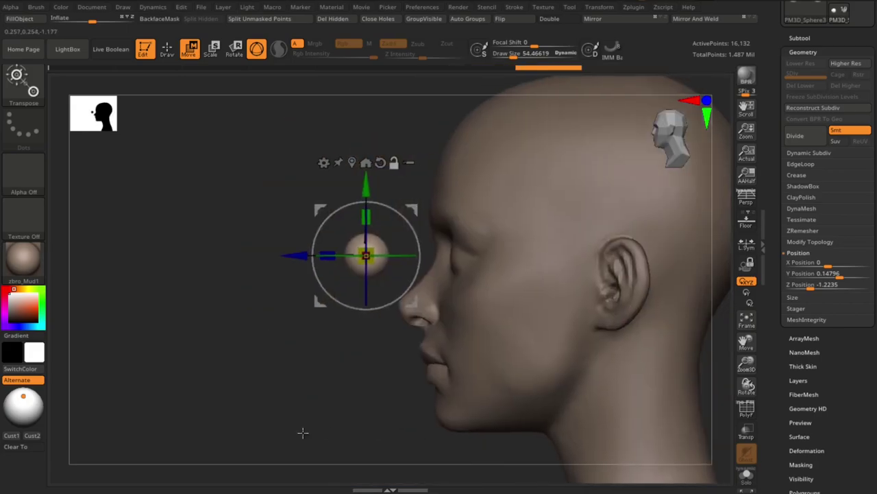
left_click_drag(294, 256, 424, 252)
left_click_drag(309, 358, 621, 336, "shift")
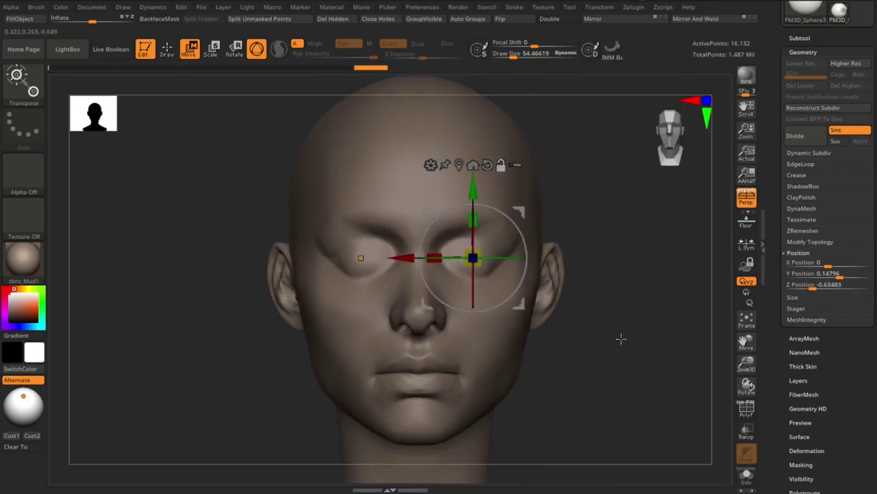
left_click(794, 241)
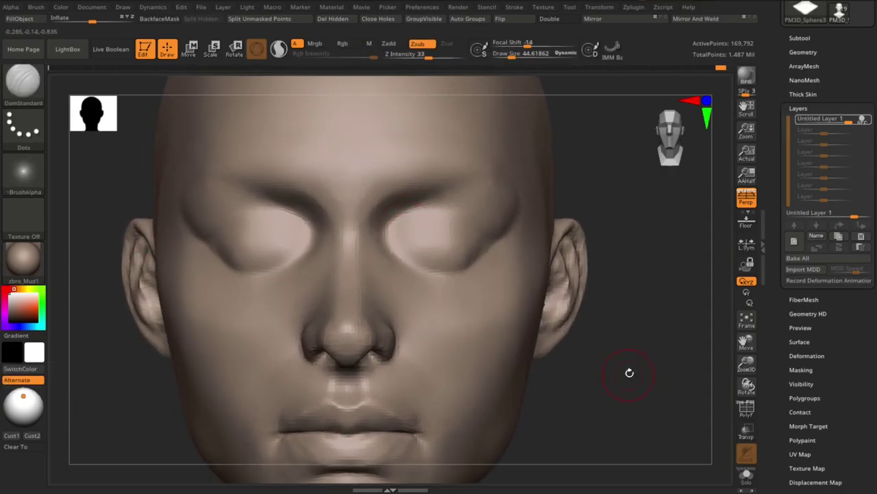
Step: Keep the carved eye slits and smooth the right eye with a slightly larger brush
left_click_drag(630, 373, 407, 237)
key("ctrl+z")
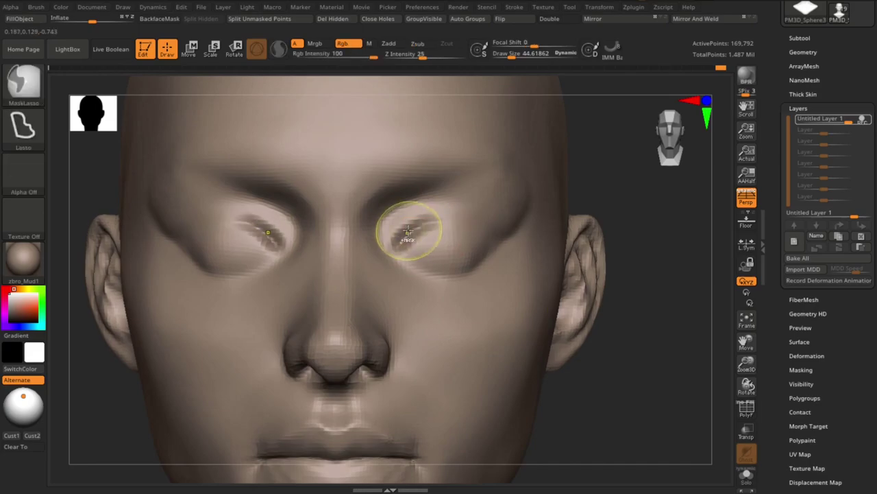
key("ctrl+shift+z")
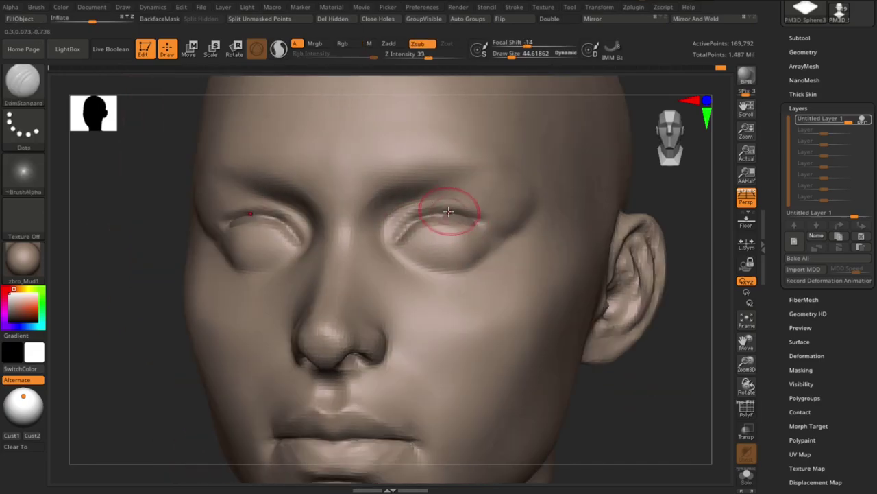
left_click_drag(450, 206, 652, 439)
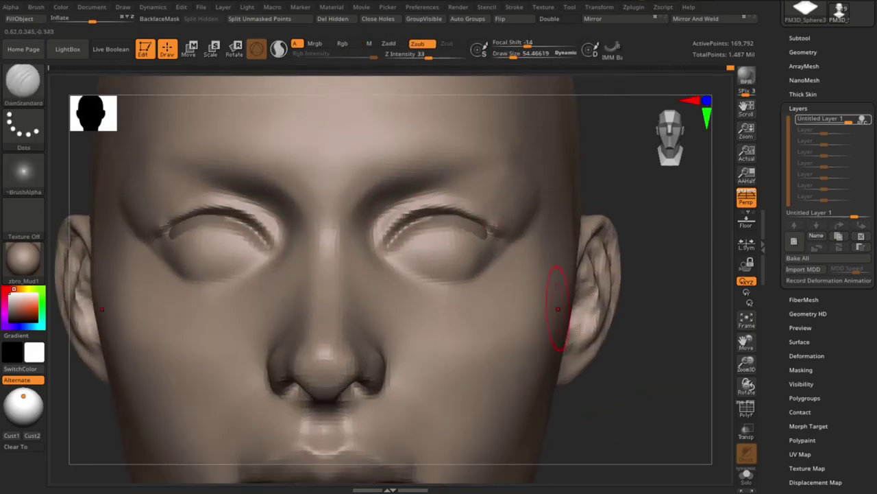
left_click_drag(579, 329, 446, 217)
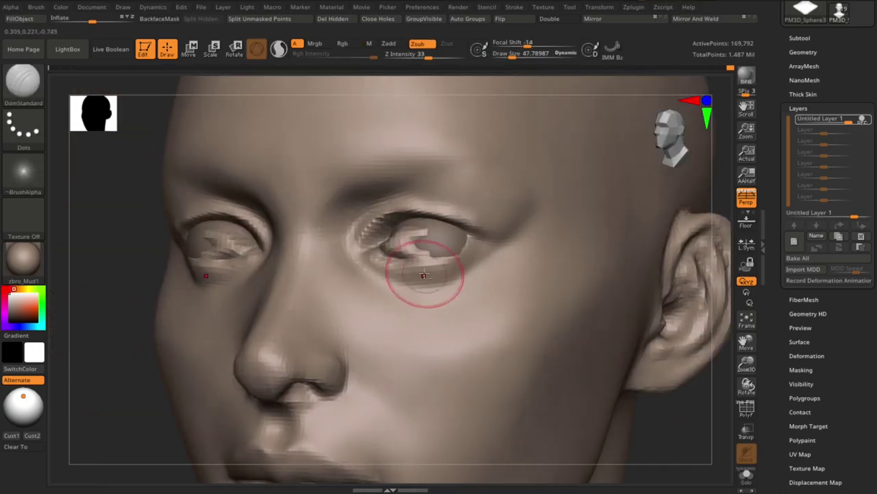
left_click_drag(417, 278, 441, 271, "shift")
key("s")
left_click_drag(421, 231, 429, 231)
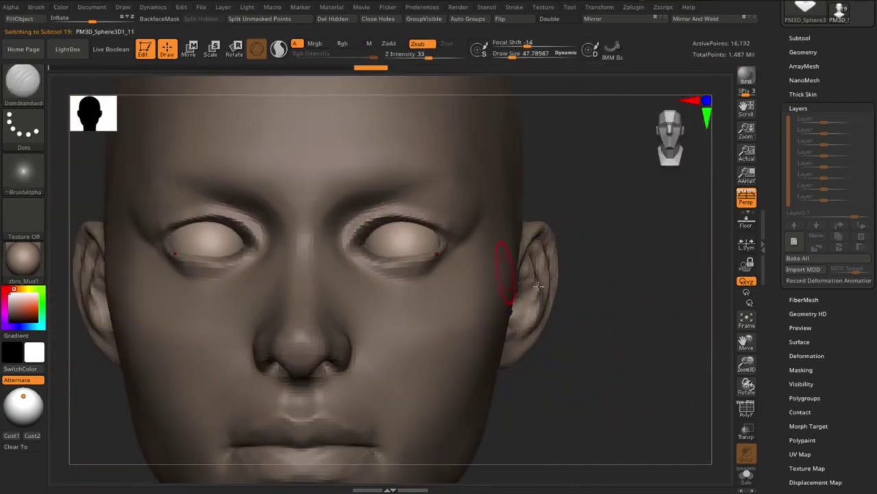
Step: Nudge the eyeball subtool into place behind the see-through head, then reselect the head
left_click(338, 240, "alt")
key("w")
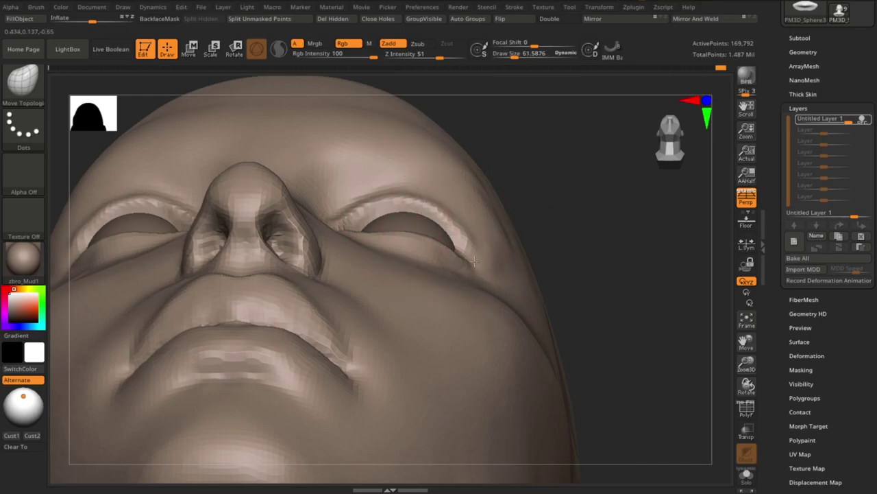
mouse_move(474, 261)
left_mouse_down()
mouse_move(623, 392)
mouse_move(680, 424)
left_mouse_up()
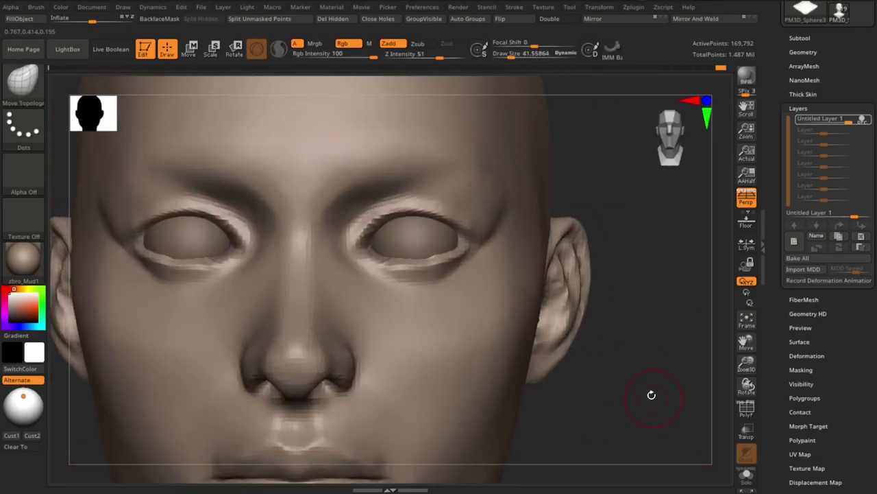
left_click_drag(650, 394, 662, 457)
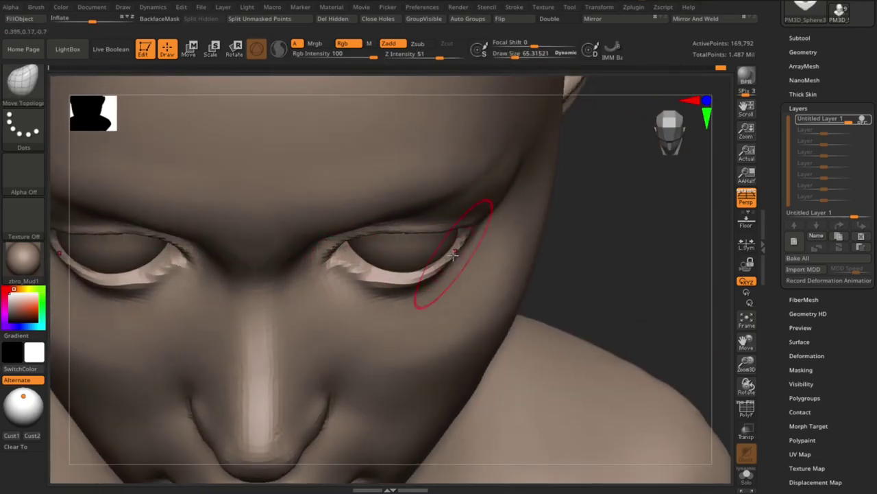
mouse_move(81, 242)
left_mouse_down()
mouse_move(615, 249)
mouse_move(640, 343)
mouse_move(641, 233)
mouse_move(458, 280)
left_mouse_up()
left_click(457, 279, "alt")
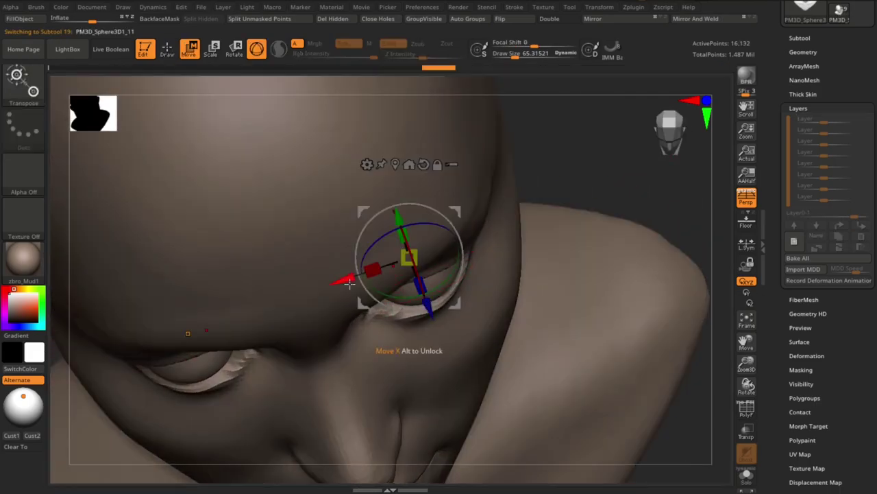
mouse_move(372, 323)
left_mouse_down()
mouse_move(640, 384)
mouse_move(624, 322)
left_mouse_up()
left_click(362, 322, "alt")
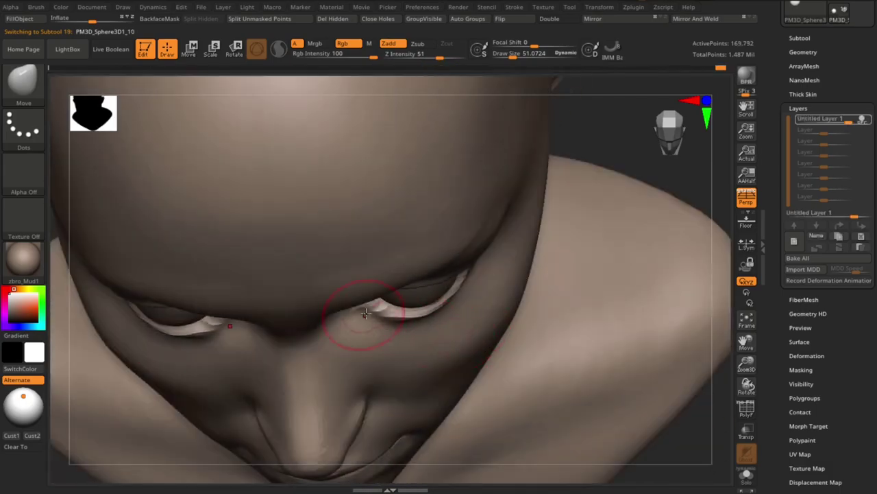
mouse_move(362, 322)
left_mouse_down()
mouse_move(619, 122)
mouse_move(362, 316)
left_mouse_up()
key("ctrl")
key("ctrl")
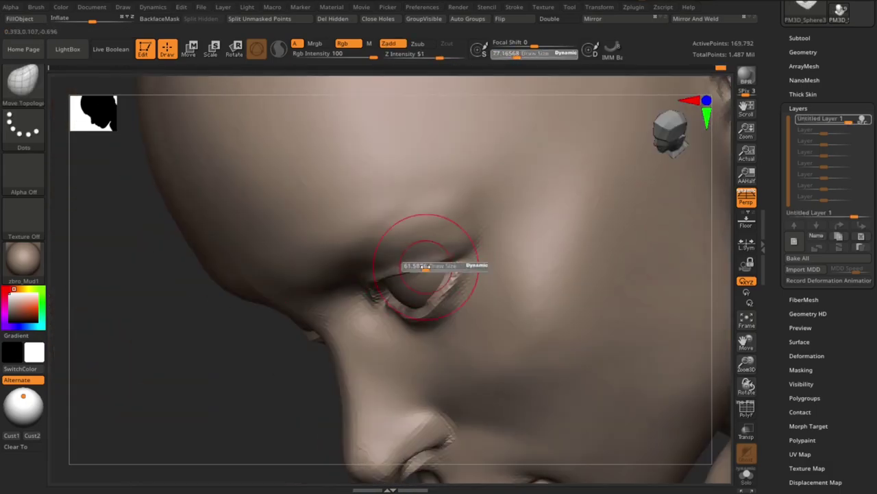
left_click_drag(368, 290, 637, 303)
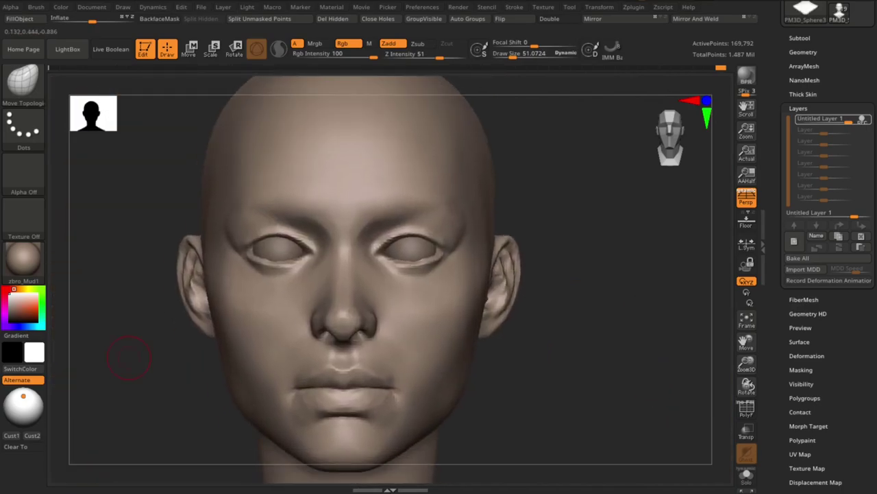
Step: Crease the eyelids with a smaller DamStandard brush, zoomed in on the eyes
key("alt+shift")
left_click_drag(609, 391, 372, 238, "alt")
key("b")
key("d")
key("s")
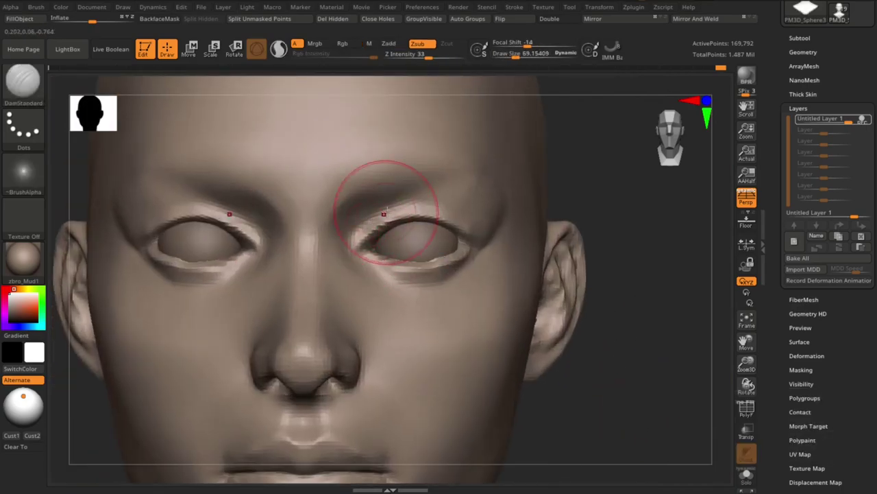
key("bracketleft")
left_click_drag(638, 405, 357, 239, "alt")
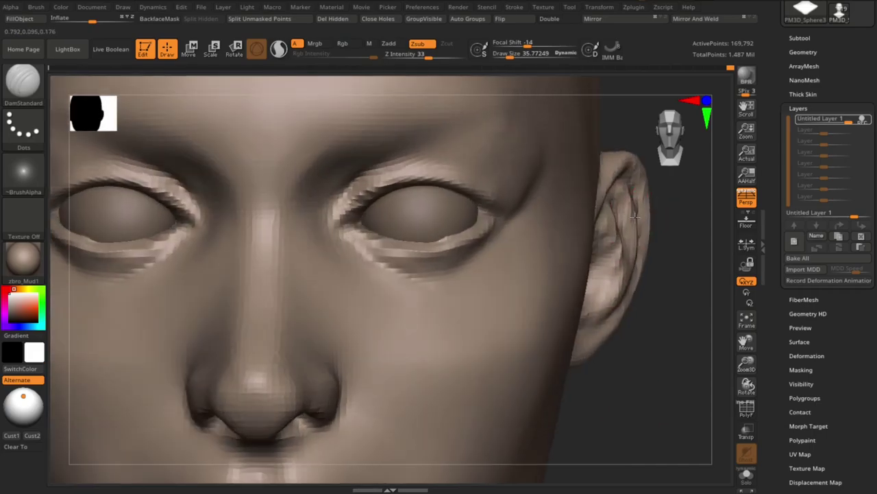
key("f")
left_click_drag(642, 366, 391, 179)
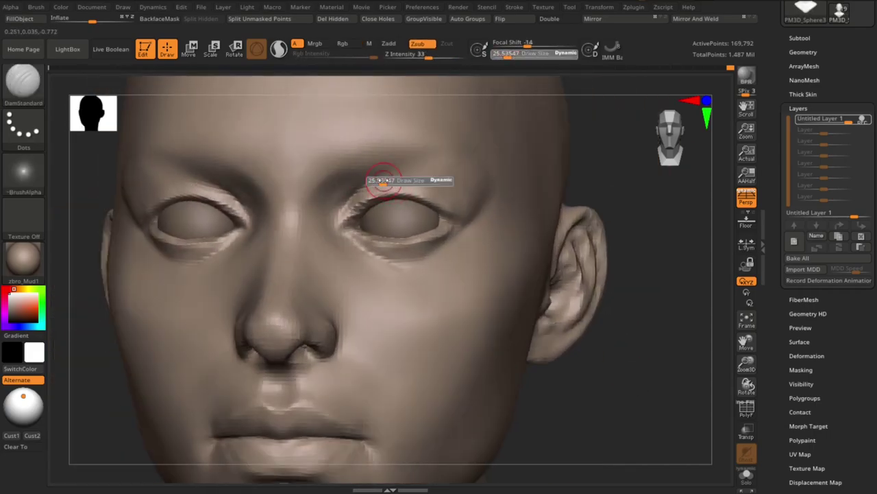
left_click_drag(597, 206, 639, 204, "shift")
right_click_drag(447, 198, 670, 470)
Step: Build up a heavier brow ridge with an enlarged ClayBuildup brush
key("b")
key("c")
Step: Refine the brow and lid creases with DamStandard and Move from several angles
key("b")
right_click_drag(626, 416, 174, 361, "alt")
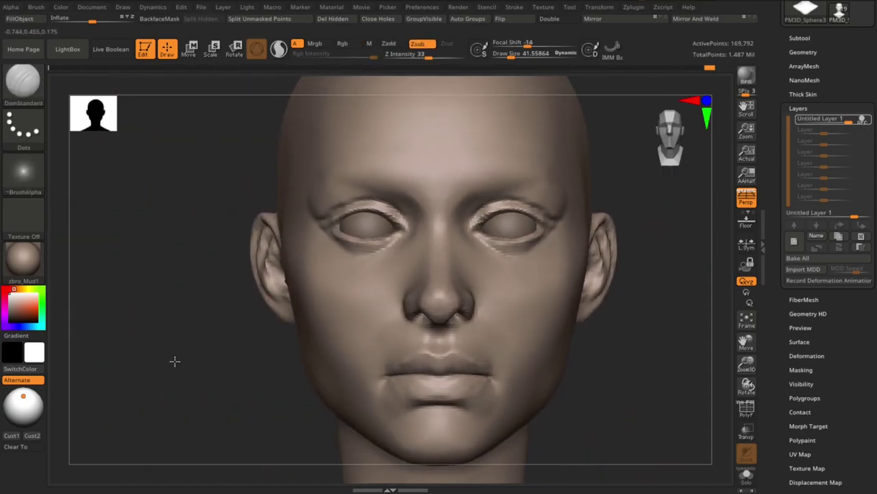
key("s")
mouse_move(251, 198)
left_mouse_down()
mouse_move(241, 196)
mouse_move(295, 165)
left_mouse_up()
right_click_drag(294, 165, 664, 368)
mouse_move(123, 409)
right_mouse_down()
mouse_move(256, 179)
mouse_move(446, 373)
mouse_move(378, 171)
mouse_move(368, 193)
right_mouse_up()
key("b")
key("d")
key("s")
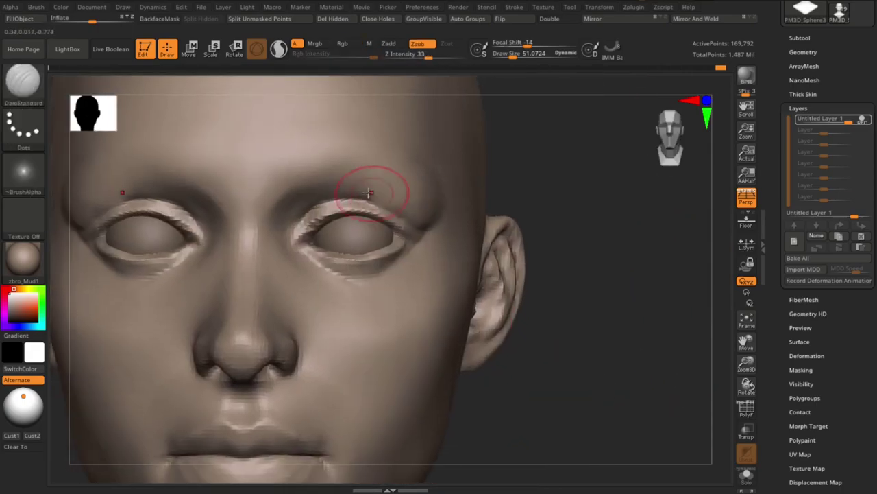
mouse_move(585, 189)
right_mouse_down()
mouse_move(480, 288)
mouse_move(652, 382)
mouse_move(455, 185)
mouse_move(654, 399)
mouse_move(652, 391)
right_mouse_up()
key("b")
key("m")
key("v")
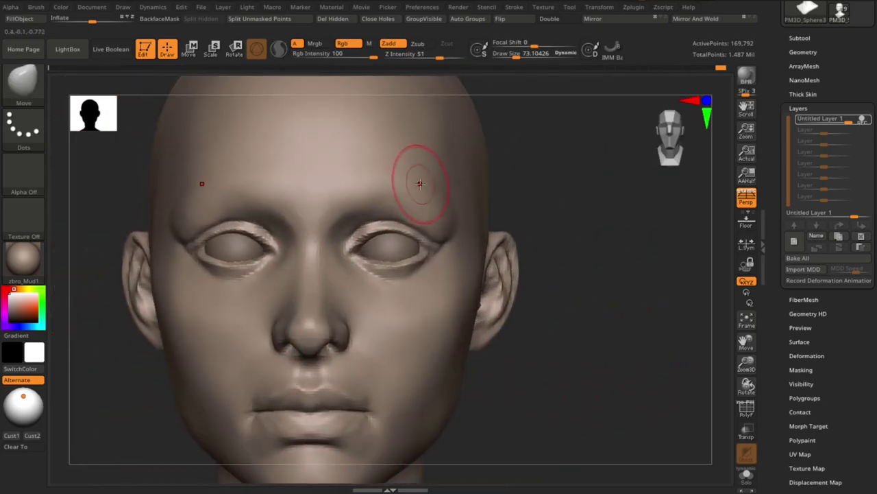
mouse_move(415, 176)
right_mouse_down("ctrl")
mouse_move(610, 329)
mouse_move(363, 211)
mouse_move(365, 237)
right_mouse_up("ctrl")
Step: Finish shaping the brows with ClayBuildup and Move, then switch to MaskPen for the eyebrows
key("b")
key("d")
key("s")
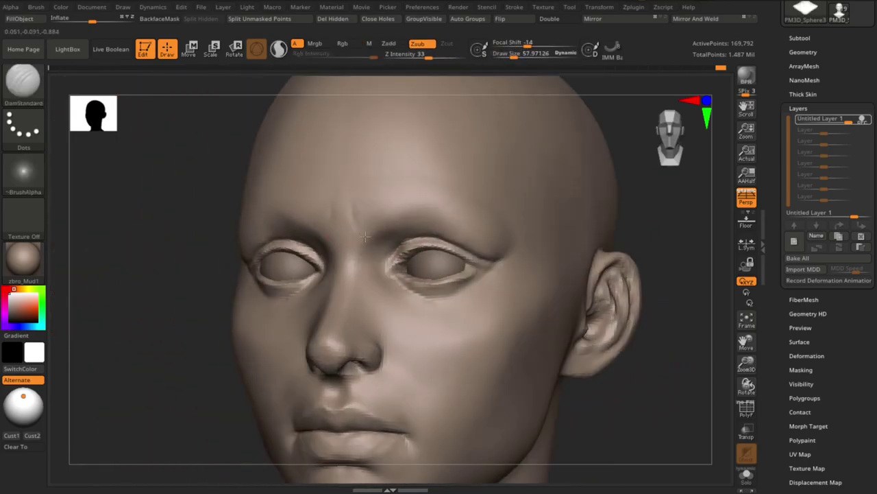
mouse_move(405, 176)
right_mouse_down()
mouse_move(372, 192)
mouse_move(368, 212)
mouse_move(659, 372)
mouse_move(392, 201)
mouse_move(327, 214)
mouse_move(650, 392)
mouse_move(352, 199)
right_mouse_up()
key("b")
key("c")
key("b")
key("b")
key("m")
key("v")
key("b")
key("c")
key("b")
mouse_move(624, 353)
right_mouse_down()
mouse_move(640, 364)
mouse_move(625, 368)
mouse_move(347, 214)
right_mouse_up()
key("b")
key("m")
key("p")
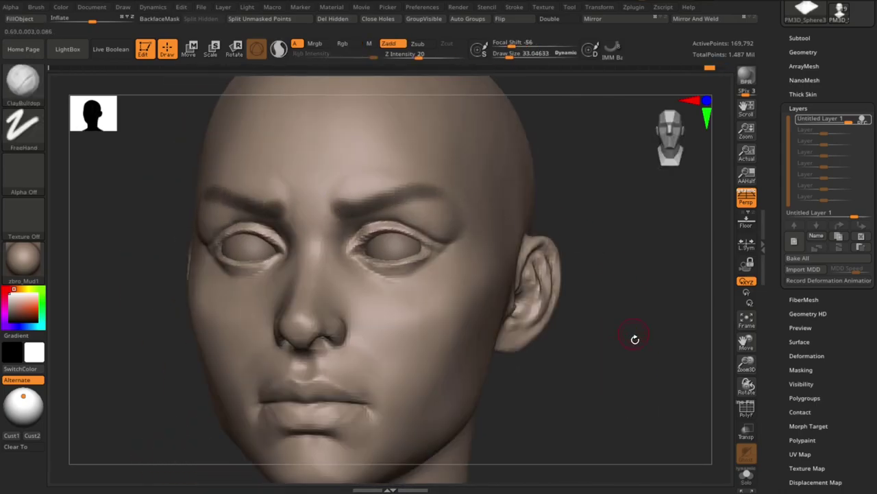
right_click_drag(634, 339, 402, 195)
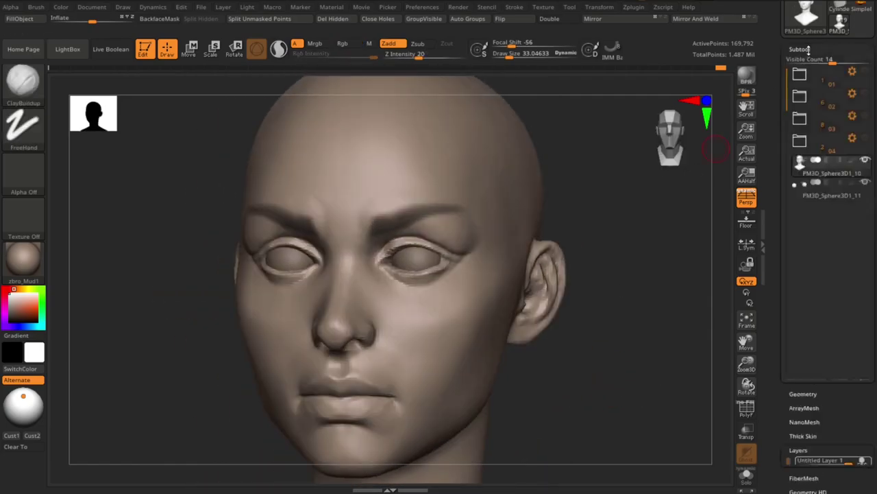
Step: Open the extraction options and edit the eyebrow extraction thickness value
scroll(829, 205, "down", 5)
left_click(796, 369)
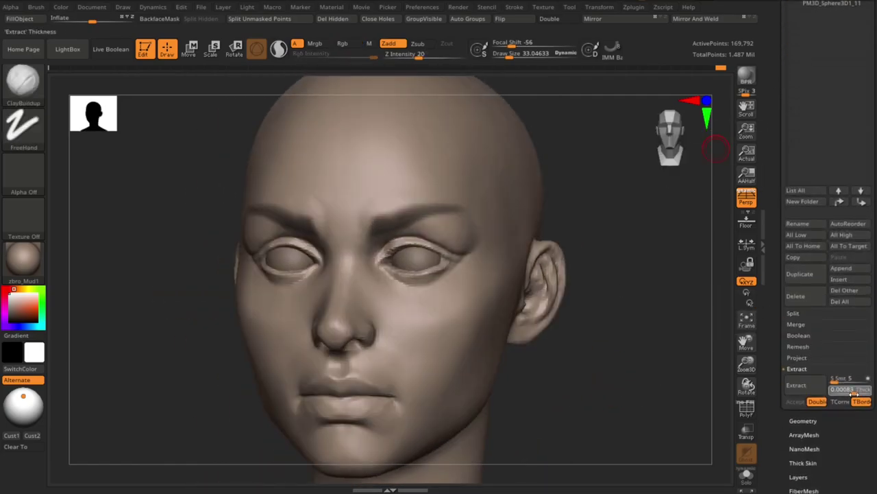
left_click(850, 388)
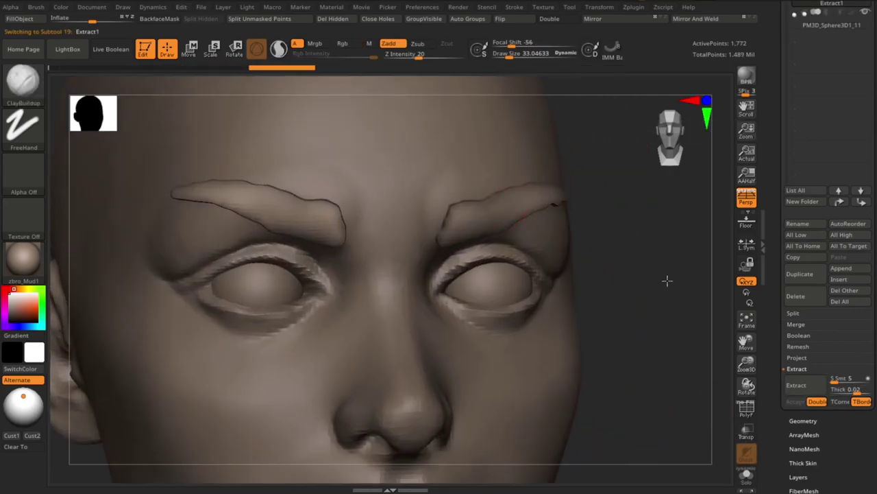
Step: Solo the extracted eyebrows and rotate to inspect them alone
left_click(746, 474)
left_click_drag(490, 215, 574, 392)
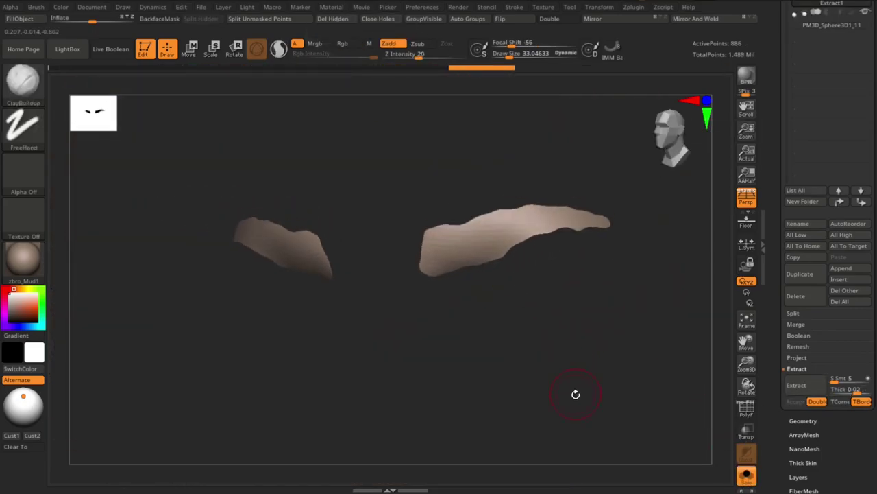
Step: Turn Solo off to show the whole head with eyebrows, orbit low, and set brush size about 215
left_click(746, 474)
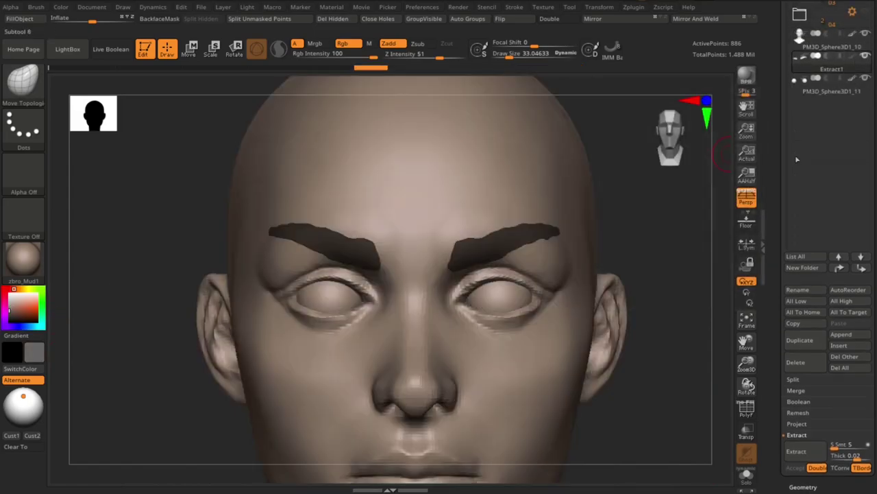
left_click_drag(685, 172, 451, 251)
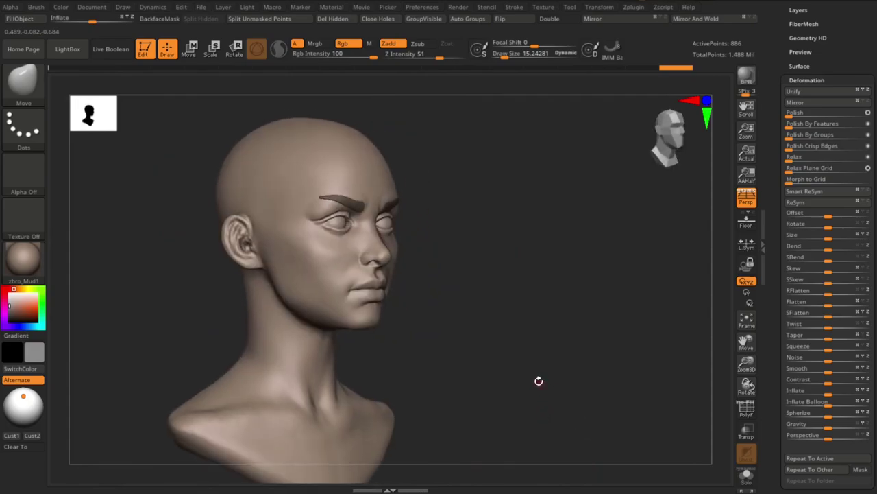
key("s")
left_click(344, 280)
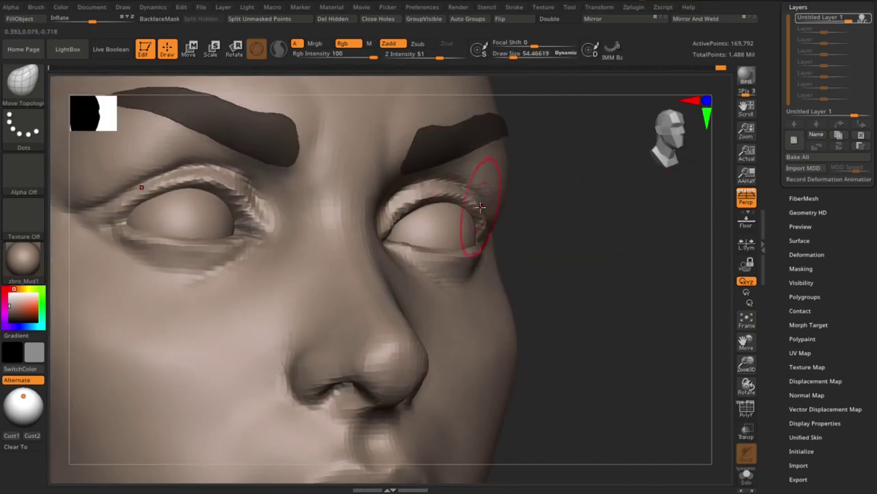
Step: Set the brush size to about 38.6 and shape the eyelids while orbiting around the head
key("s")
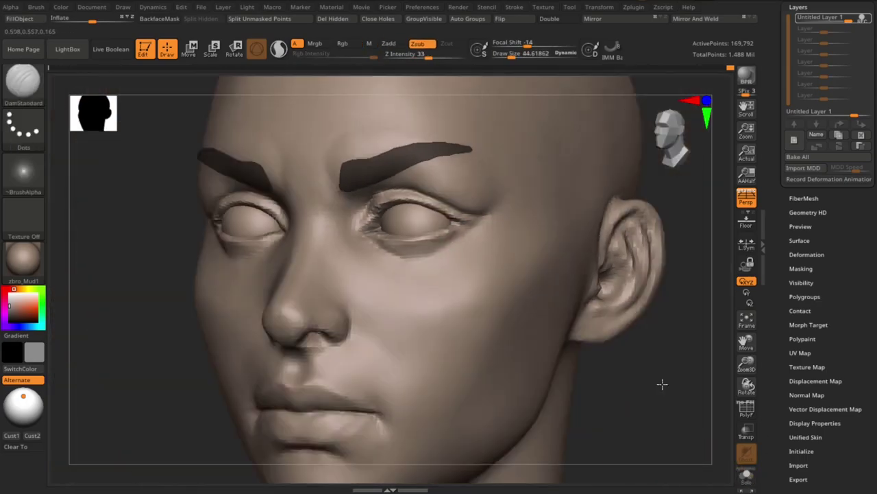
mouse_move(662, 383)
left_mouse_down()
mouse_move(654, 411)
mouse_move(615, 386)
mouse_move(593, 317)
left_mouse_up()
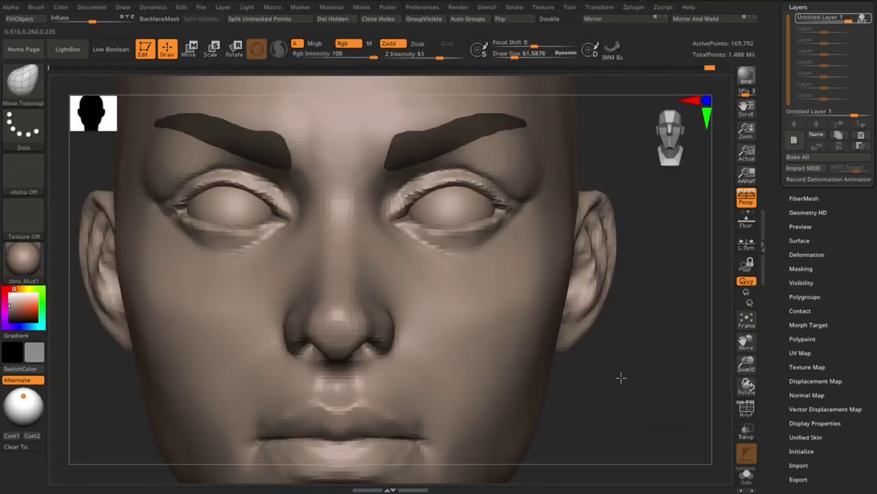
mouse_move(619, 377)
left_mouse_down()
mouse_move(631, 390)
mouse_move(391, 223)
left_mouse_up()
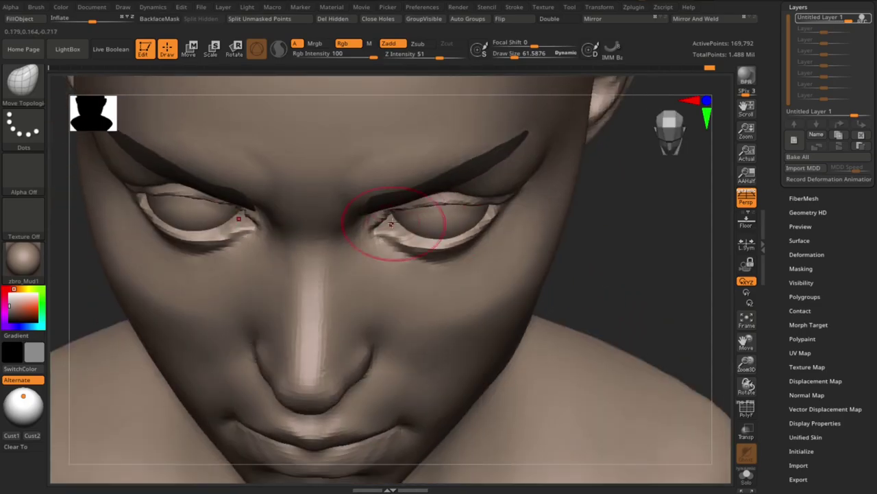
left_click_drag(520, 241, 410, 179)
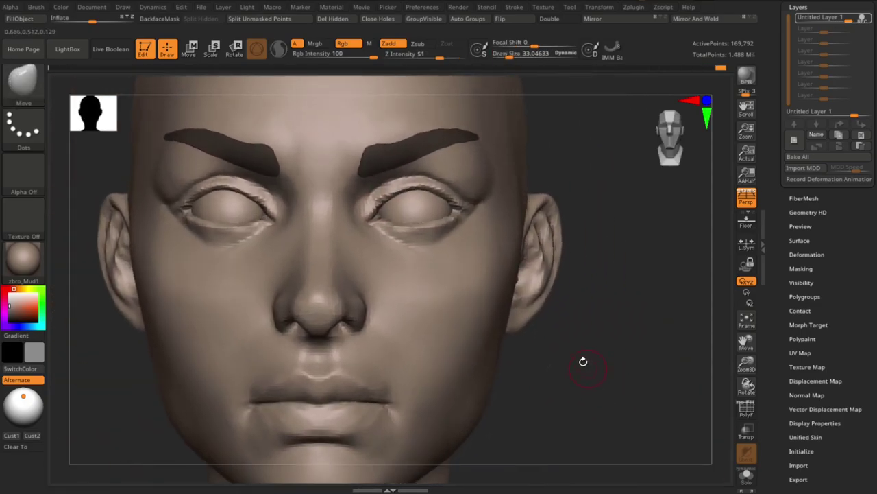
left_click_drag(583, 361, 592, 402)
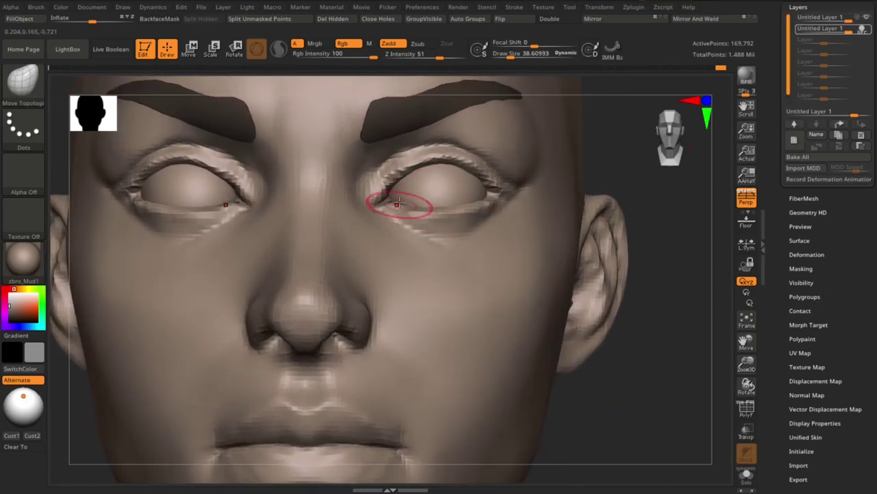
left_click_drag(418, 216, 427, 215)
left_click_drag(623, 413, 469, 201)
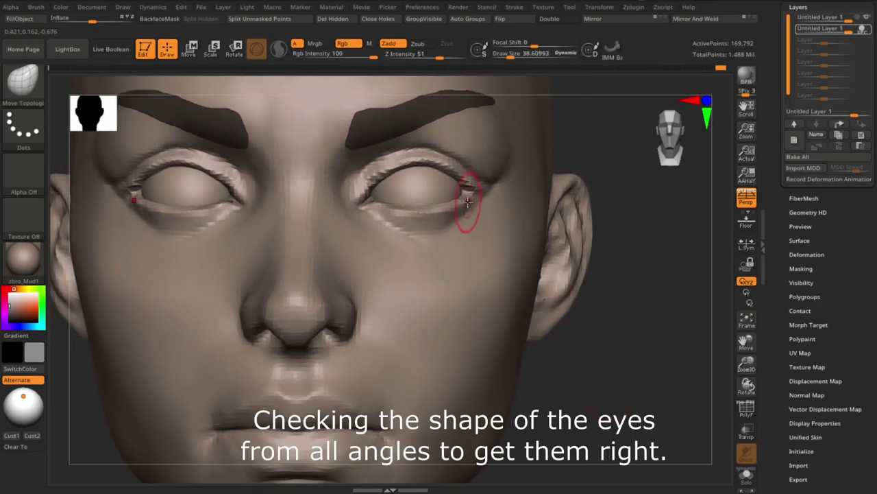
mouse_move(603, 356)
left_mouse_down()
mouse_move(617, 343)
mouse_move(597, 352)
mouse_move(224, 351)
mouse_move(306, 223)
mouse_move(280, 252)
left_mouse_up()
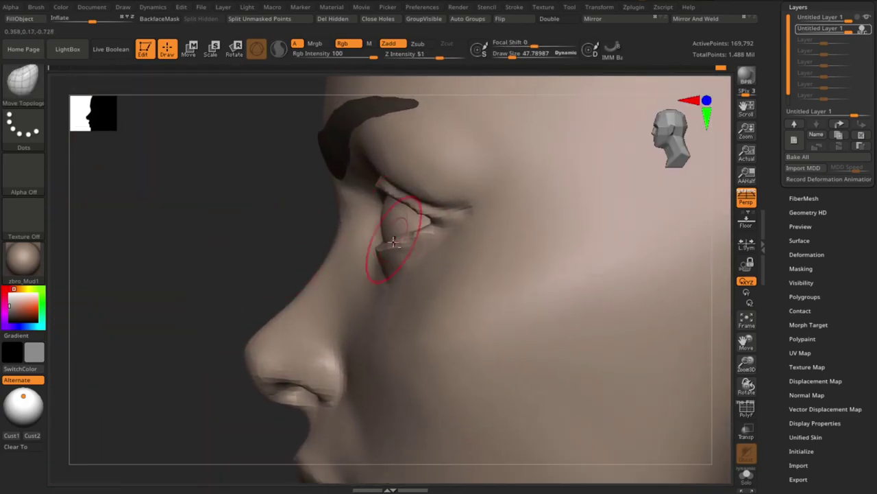
mouse_move(267, 265)
right_mouse_down()
mouse_move(484, 329)
mouse_move(417, 355)
mouse_move(392, 255)
mouse_move(398, 357)
mouse_move(496, 327)
mouse_move(611, 372)
right_mouse_up()
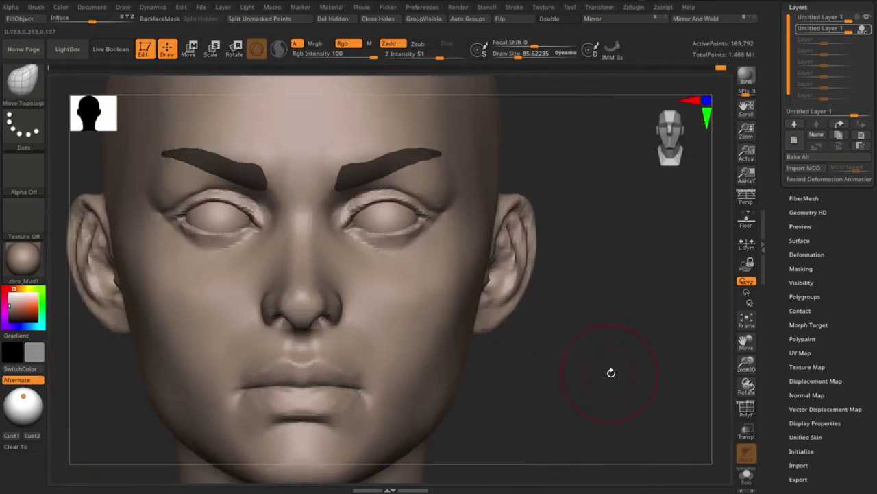
Step: Turn on Persp and refine the eyes up close with the brush reduced to about 30
left_click(123, 7)
left_click(143, 241)
mouse_move(480, 309)
right_mouse_down()
mouse_move(569, 336)
mouse_move(588, 364)
mouse_move(378, 229)
right_mouse_up()
key("s")
mouse_move(423, 204)
right_mouse_down()
mouse_move(674, 231)
mouse_move(382, 264)
mouse_move(378, 226)
mouse_move(619, 356)
mouse_move(630, 386)
mouse_move(420, 190)
right_mouse_up()
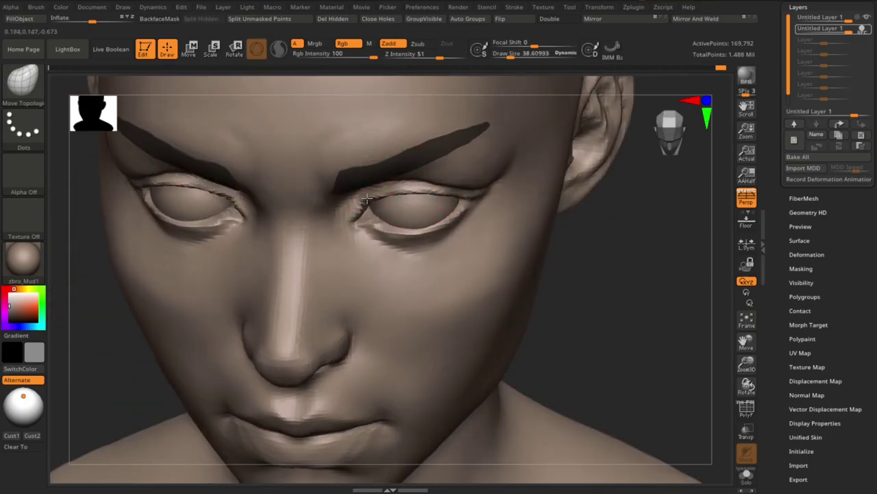
left_click_drag(421, 196, 411, 196)
mouse_move(411, 196)
right_mouse_down()
mouse_move(613, 393)
mouse_move(398, 208)
right_mouse_up()
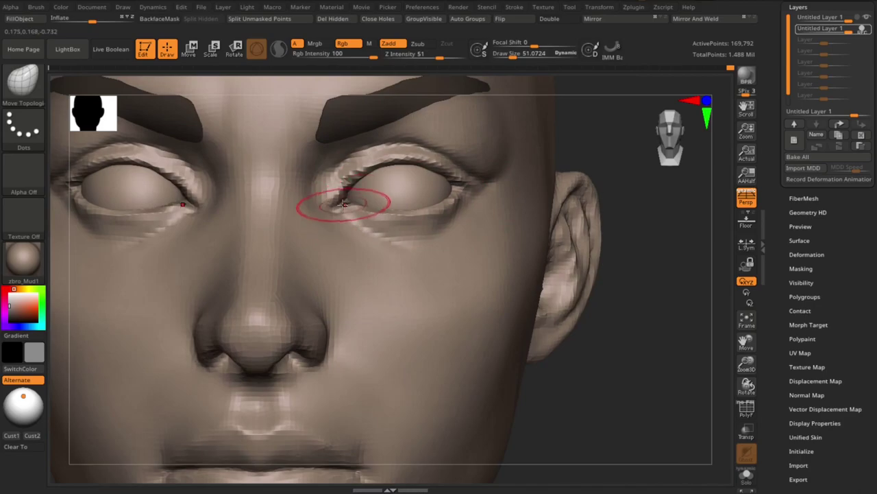
mouse_move(337, 204)
right_mouse_down("alt")
mouse_move(586, 345)
mouse_move(460, 192)
mouse_move(584, 292)
mouse_move(444, 312)
right_mouse_up("alt")
Step: Build up the brow and eye-socket forms with the ClayBuildup brush
key("f")
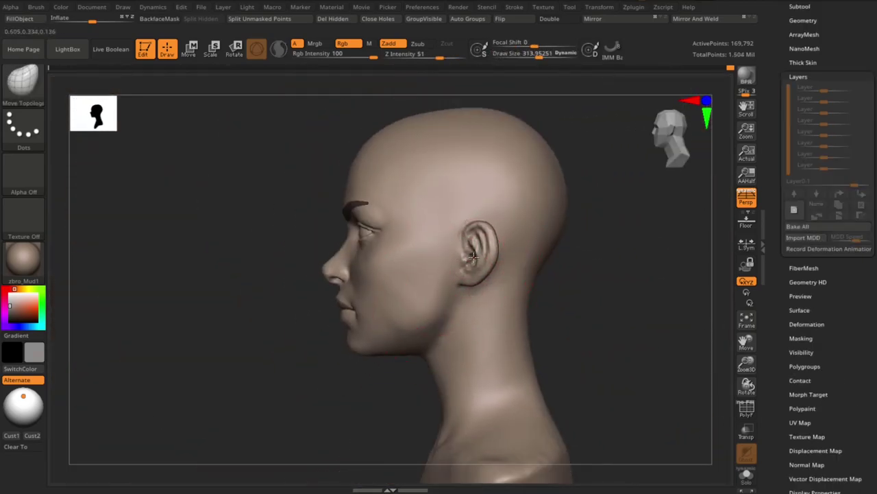
mouse_move(473, 256)
right_mouse_down()
mouse_move(575, 314)
mouse_move(542, 329)
mouse_move(423, 313)
mouse_move(446, 324)
right_mouse_up()
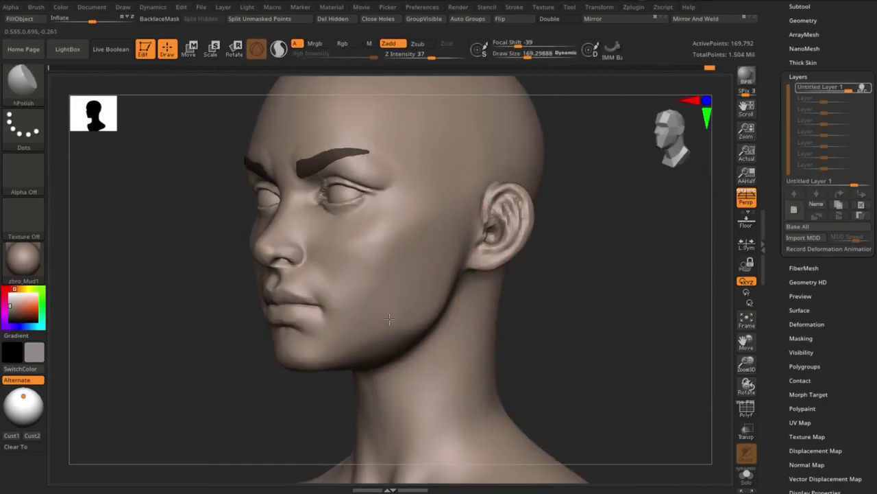
right_click_drag(378, 327, 313, 470)
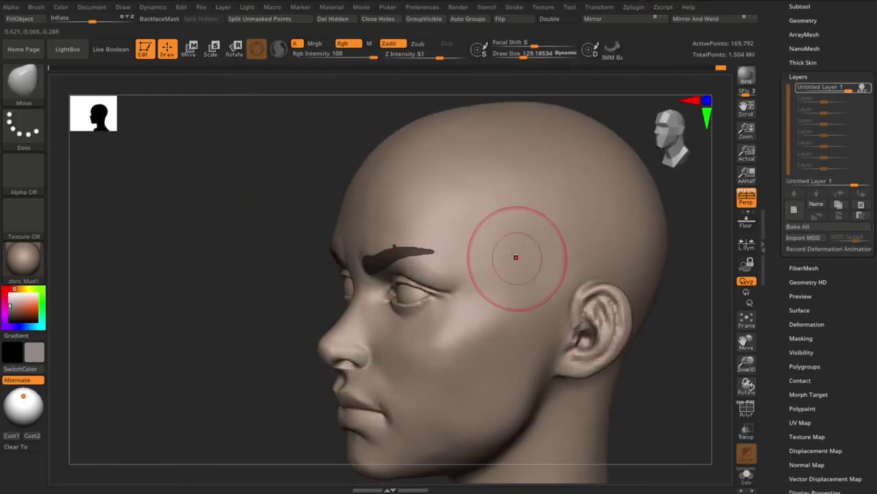
key("b")
key("c")
key("b")
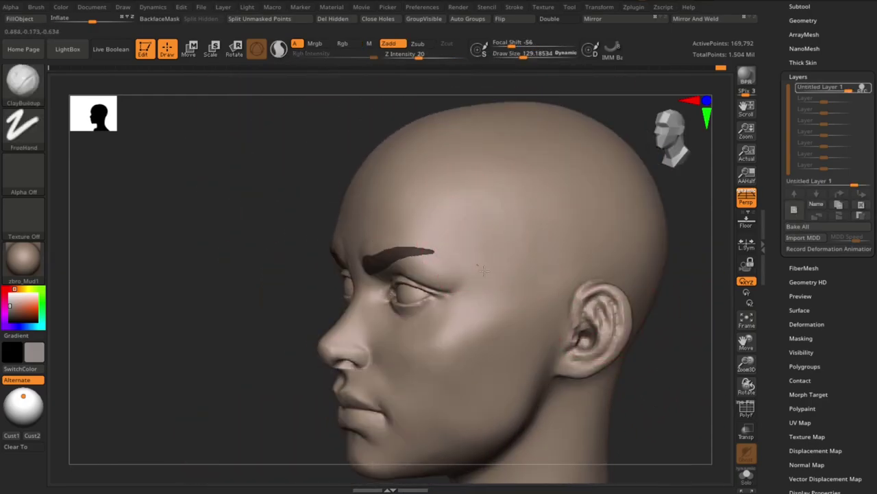
mouse_move(455, 241)
right_mouse_down()
mouse_move(665, 376)
mouse_move(547, 247)
mouse_move(666, 323)
mouse_move(640, 375)
mouse_move(638, 333)
mouse_move(631, 376)
mouse_move(596, 397)
mouse_move(464, 306)
mouse_move(668, 368)
mouse_move(500, 305)
right_mouse_up()
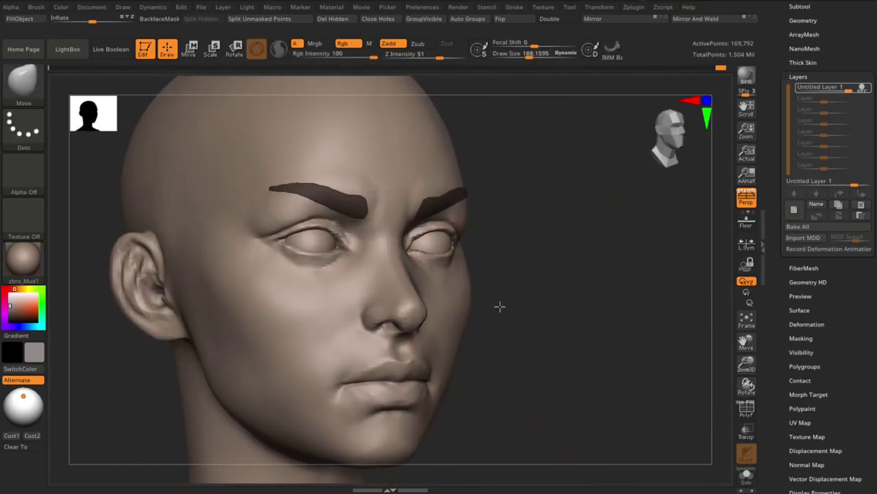
Step: Mask around one eye and tweak the eye corners with Move Topological
key("b")
key("m")
key("t")
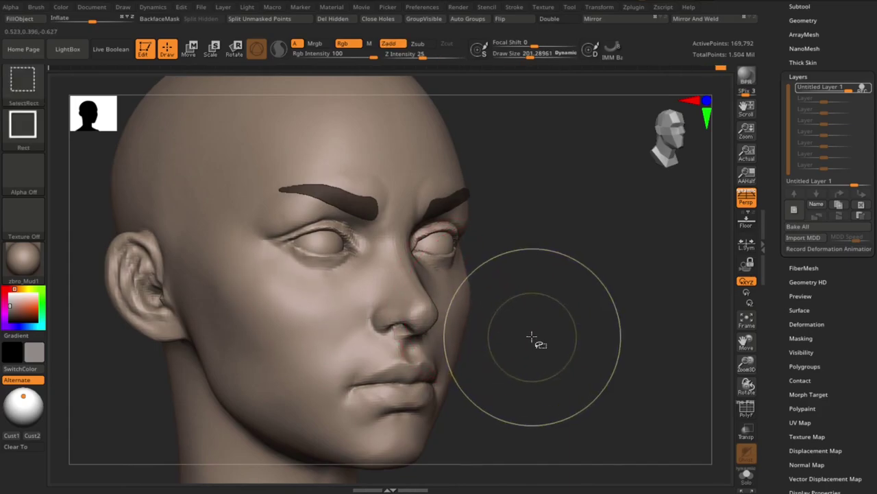
right_click_drag(528, 336, 387, 237, "shift")
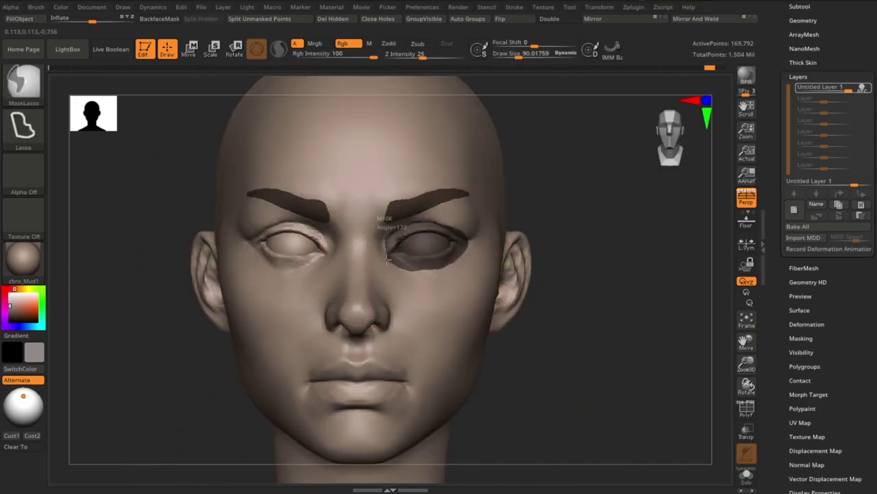
left_click_drag(542, 353, 556, 358, "ctrl")
mouse_move(556, 359)
right_mouse_down()
mouse_move(462, 277)
mouse_move(448, 315)
mouse_move(513, 363)
mouse_move(455, 337)
mouse_move(597, 391)
right_mouse_up()
key("s")
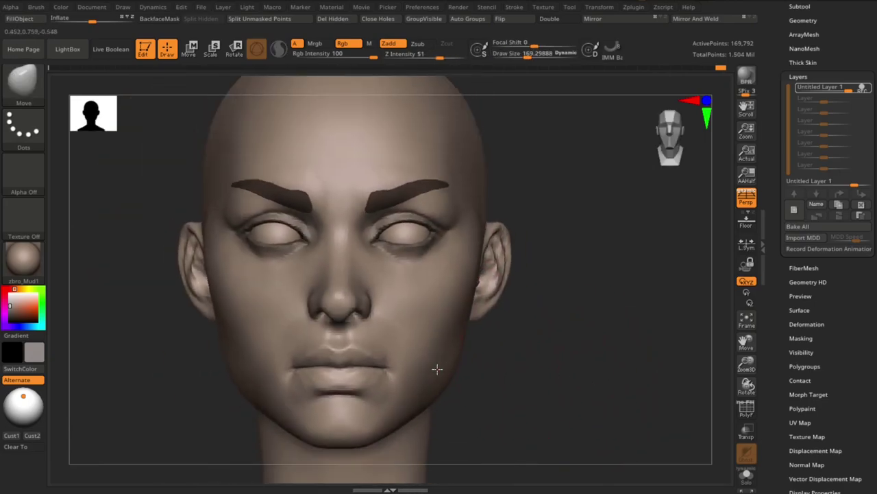
mouse_move(437, 368)
right_mouse_down()
mouse_move(532, 362)
mouse_move(500, 325)
right_mouse_up()
Step: Refine the brows further with ClayBuildup at brush size about 61.6 from the front
key("b")
key("c")
key("b")
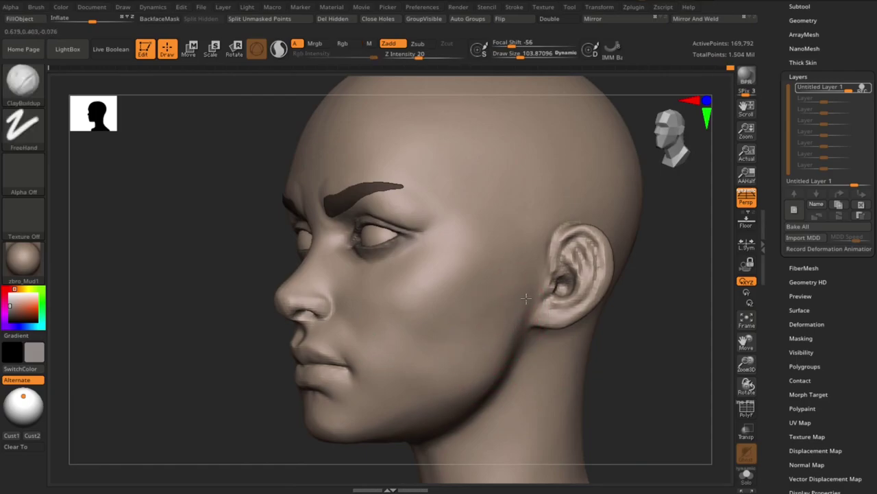
mouse_move(672, 368)
right_mouse_down("shift")
mouse_move(607, 377)
mouse_move(569, 346)
right_mouse_up("shift")
key("s")
left_click_drag(364, 189, 353, 191)
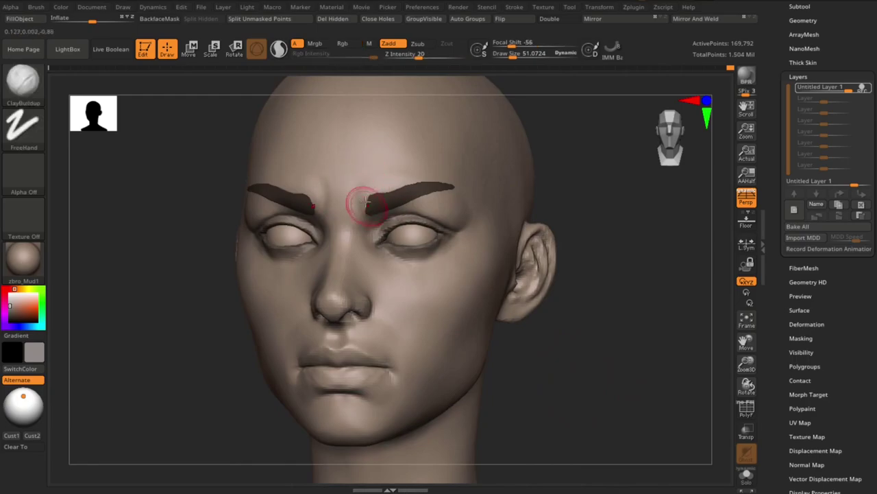
mouse_move(363, 196)
right_mouse_down("shift")
mouse_move(568, 343)
mouse_move(541, 351)
mouse_move(548, 384)
mouse_move(607, 388)
mouse_move(648, 222)
mouse_move(628, 318)
mouse_move(343, 248)
right_mouse_up("shift")
Step: Select Move Topological, toggle the sculpting layer, and zoom in on the mouth
key("b")
key("m")
key("v")
key("b")
key("m")
key("t")
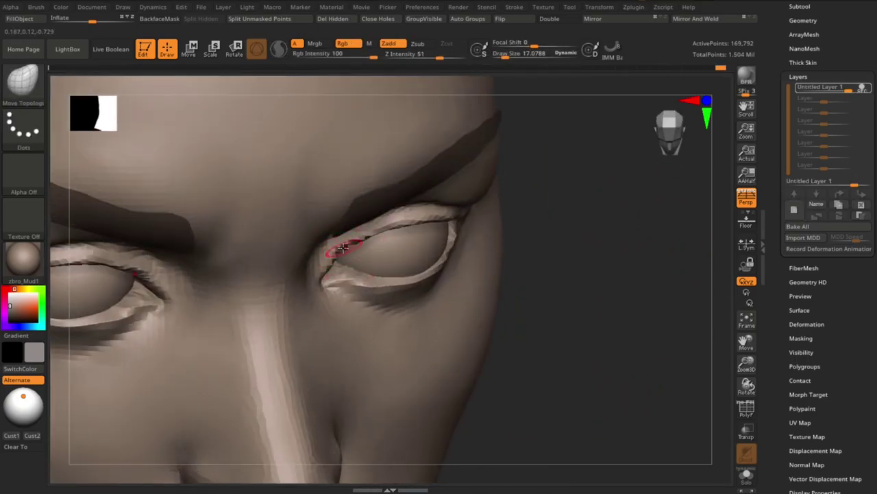
key("f")
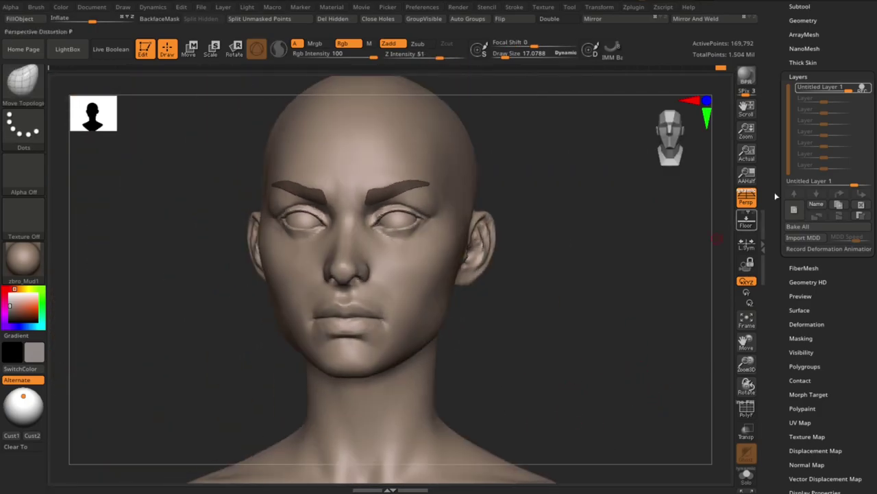
left_click(865, 89)
mouse_move(685, 308)
right_mouse_down()
mouse_move(637, 372)
mouse_move(416, 333)
right_mouse_up()
Step: Carve and deepen the crease between the lips with the DamStandard brush
key("b")
key("d")
key("s")
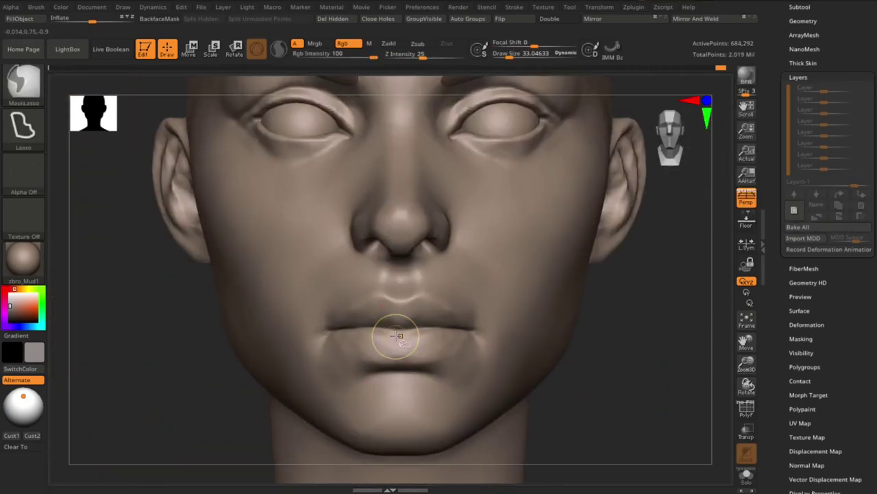
key("s")
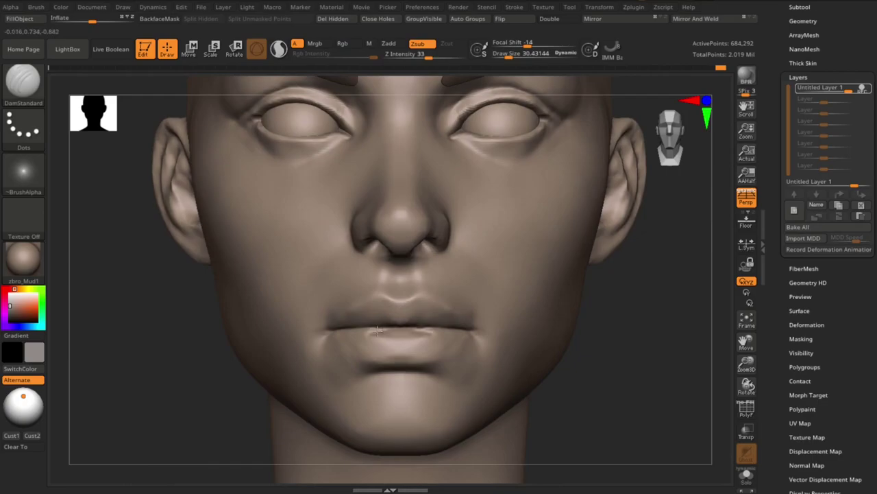
right_click_drag(378, 332, 670, 372, "alt")
right_click_drag(412, 333, 328, 422)
mouse_move(625, 451)
right_mouse_down("alt")
mouse_move(679, 444)
mouse_move(415, 307)
mouse_move(665, 416)
right_mouse_up("alt")
key("s")
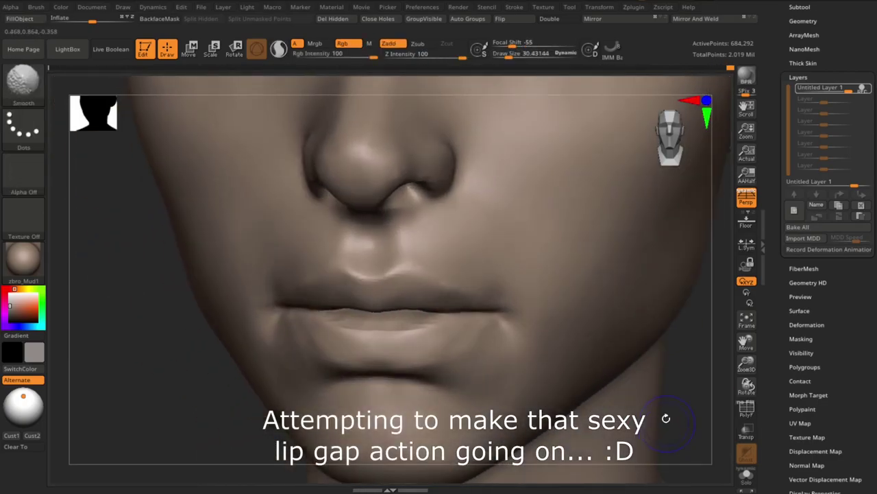
Step: Build up the lips with ClayBuildup and Move Topological, checking profile and three-quarter views
key("b")
key("c")
key("b")
mouse_move(362, 333)
right_mouse_down("alt")
mouse_move(656, 421)
mouse_move(618, 389)
mouse_move(660, 390)
right_mouse_up("alt")
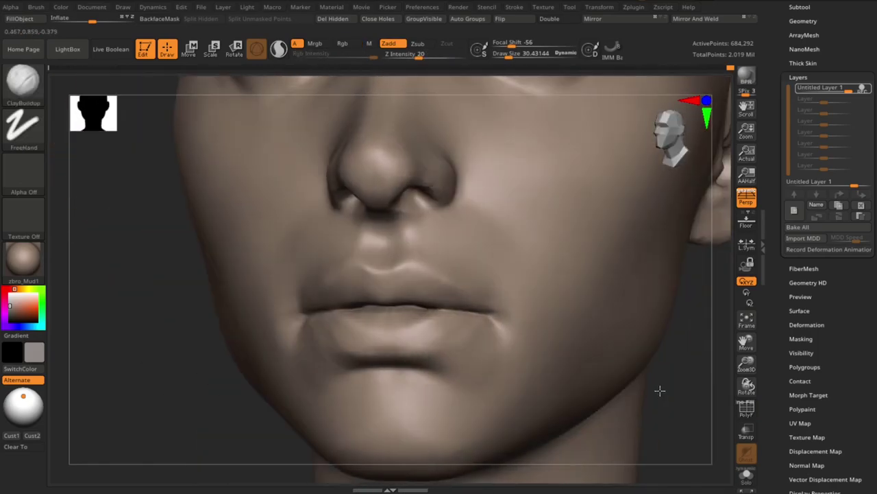
key("b")
key("m")
key("t")
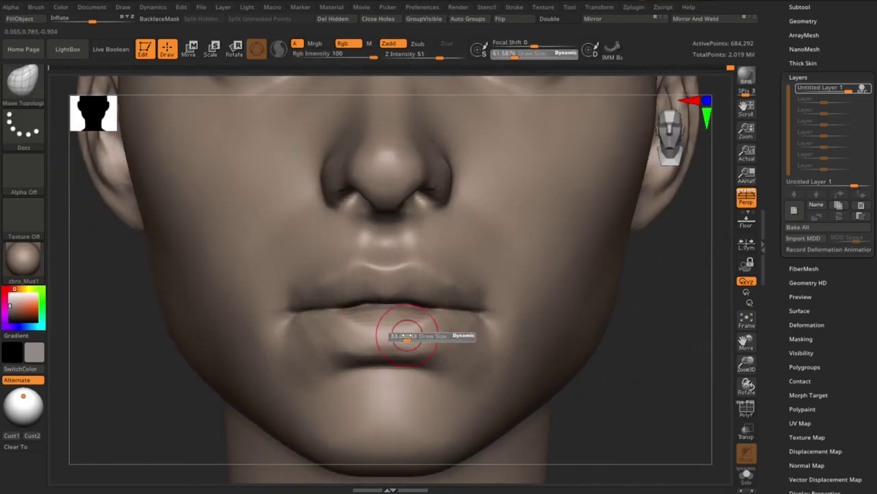
key("b")
key("c")
key("b")
right_click_drag(403, 323, 394, 341)
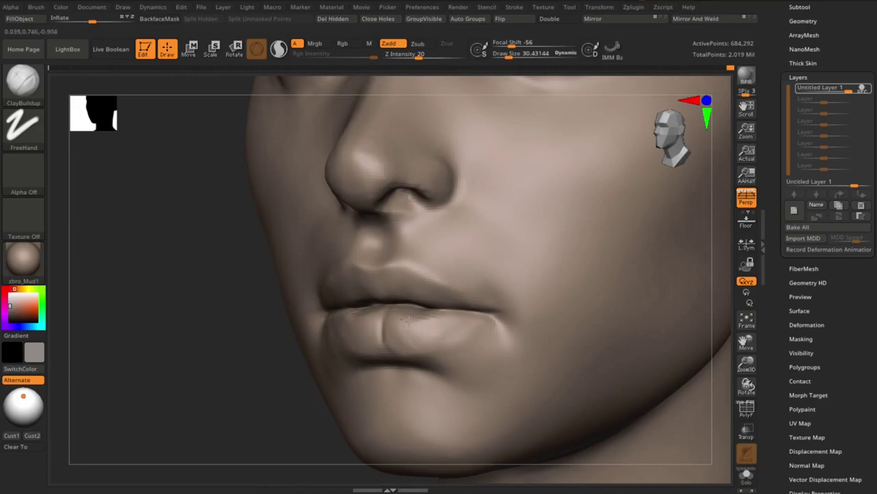
right_click_drag(264, 396, 631, 349)
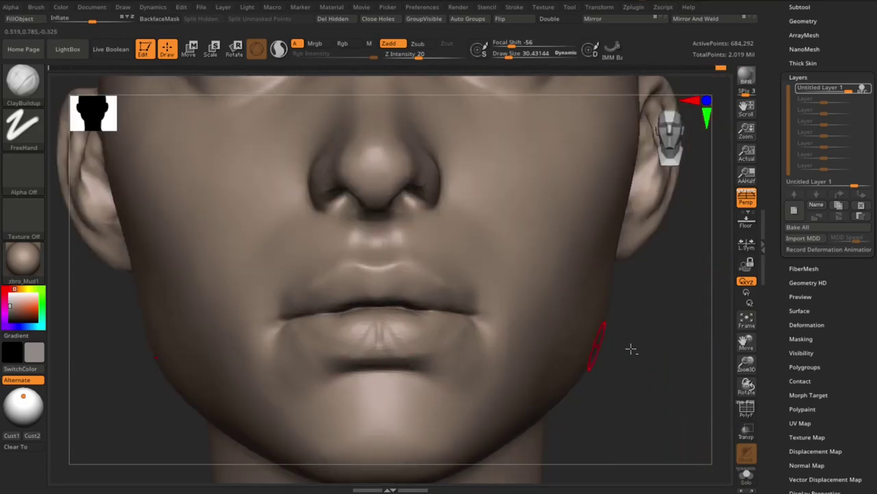
Step: Build up the lip surface with the Standard brush, checking from the front
key("b")
key("s")
key("t")
right_click_drag(358, 281, 399, 284)
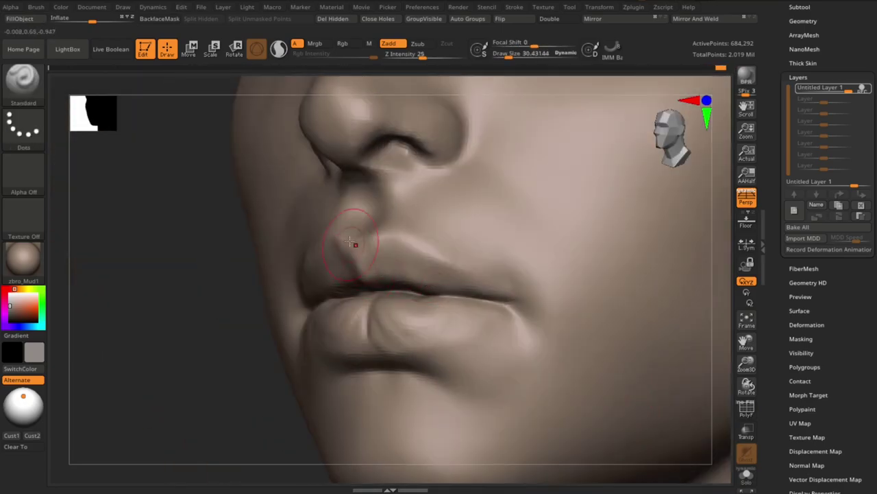
right_click_drag(319, 336, 656, 384)
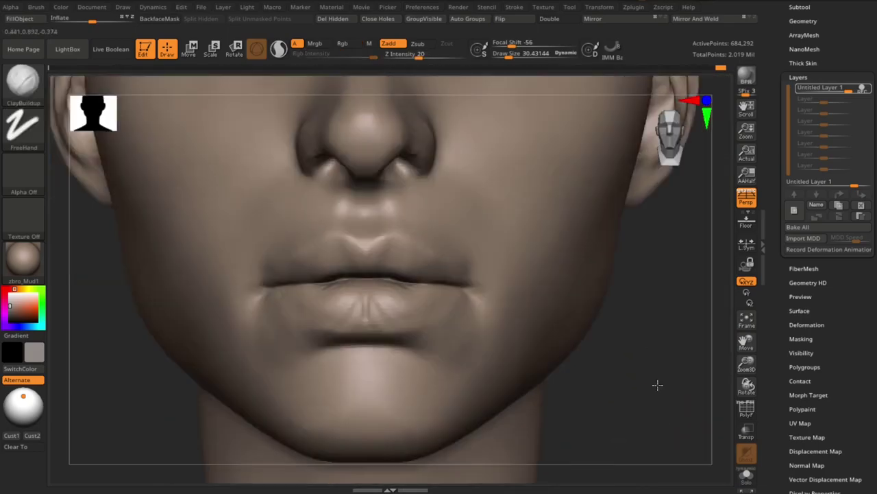
mouse_move(457, 319)
right_mouse_down("alt")
mouse_move(629, 349)
mouse_move(652, 370)
mouse_move(640, 353)
mouse_move(658, 361)
right_mouse_up("alt")
Step: Mask the upper lip and cheeks at brush size 38, then invert the mask with Ctrl+I
key("b")
key("m")
key("t")
key("s")
left_click_drag(373, 257, 367, 258)
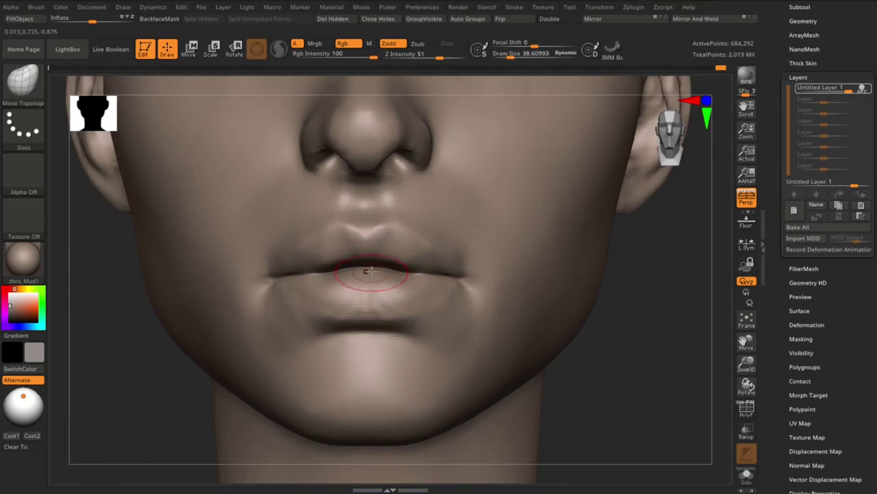
mouse_move(440, 263)
left_mouse_down("ctrl")
mouse_move(313, 197)
mouse_move(519, 166)
mouse_move(438, 180)
mouse_move(542, 185)
left_mouse_up("ctrl")
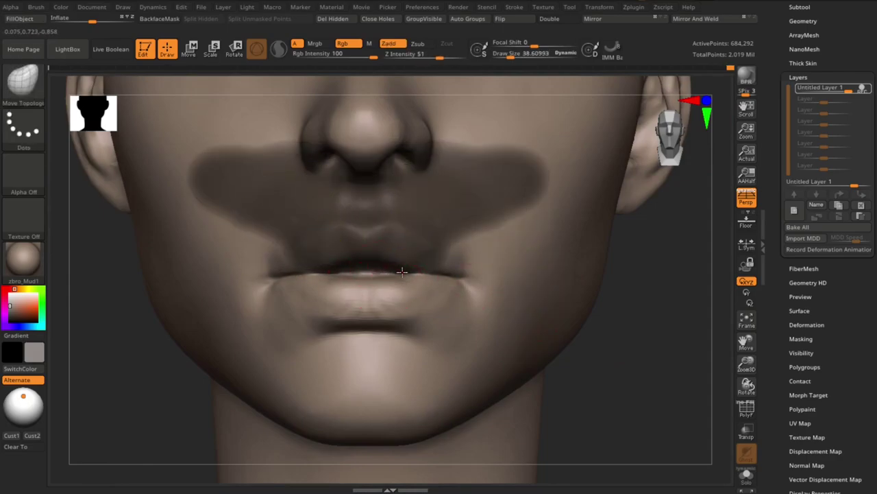
key("ctrl+i")
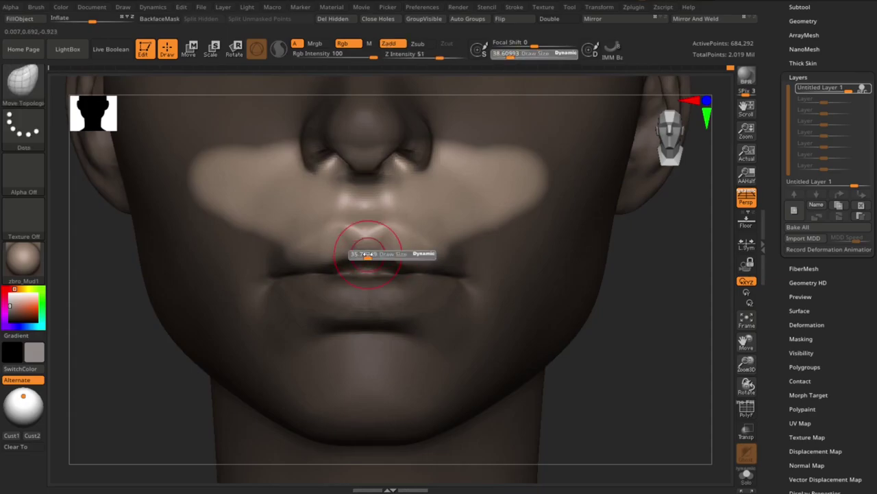
Step: Invert the mask again and zoom in and out to check the lips
right_click_drag(374, 257, 665, 378, "ctrl")
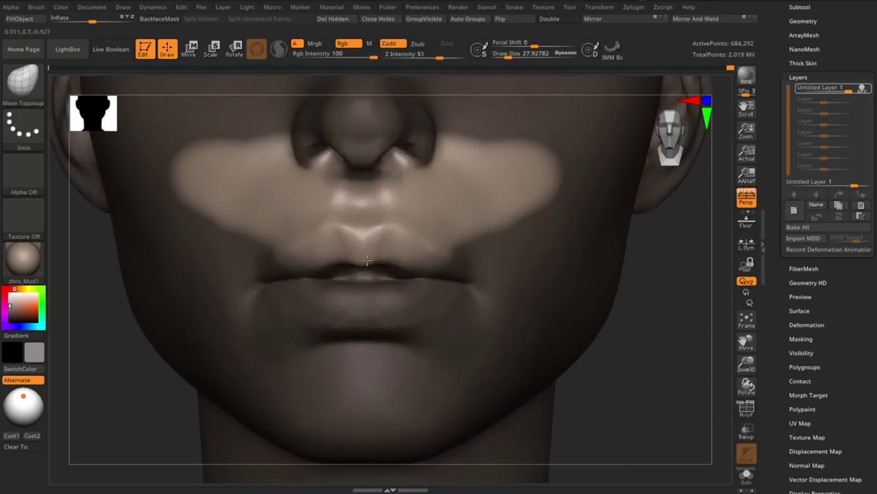
left_click(667, 366, "ctrl")
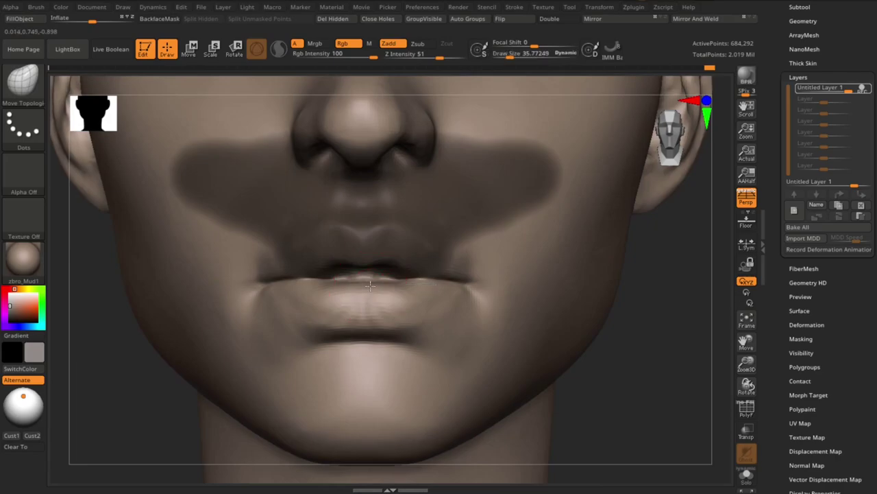
mouse_move(634, 341)
left_mouse_down()
mouse_move(617, 339)
mouse_move(639, 345)
left_mouse_up()
right_click_drag(640, 345, 658, 364, "ctrl")
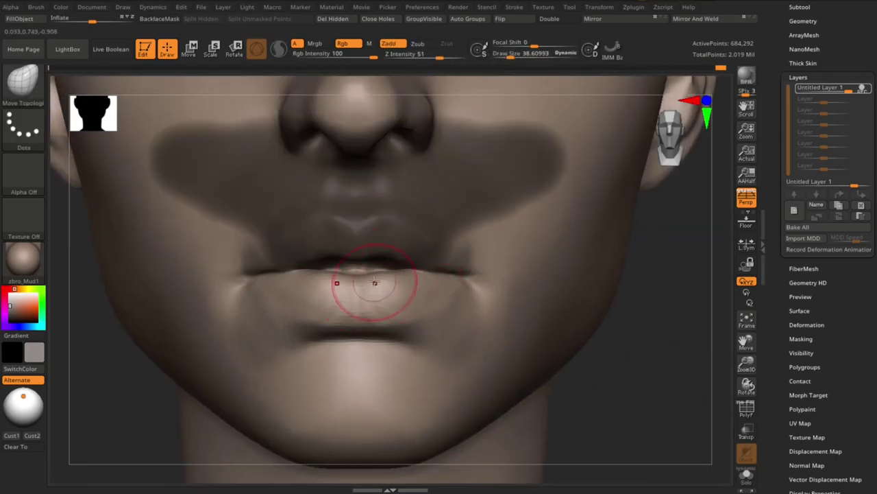
right_click_drag(658, 363, 635, 347, "ctrl")
Step: Clear the face mask and zoom in on the nose and lips
left_click_drag(635, 346, 647, 352, "ctrl")
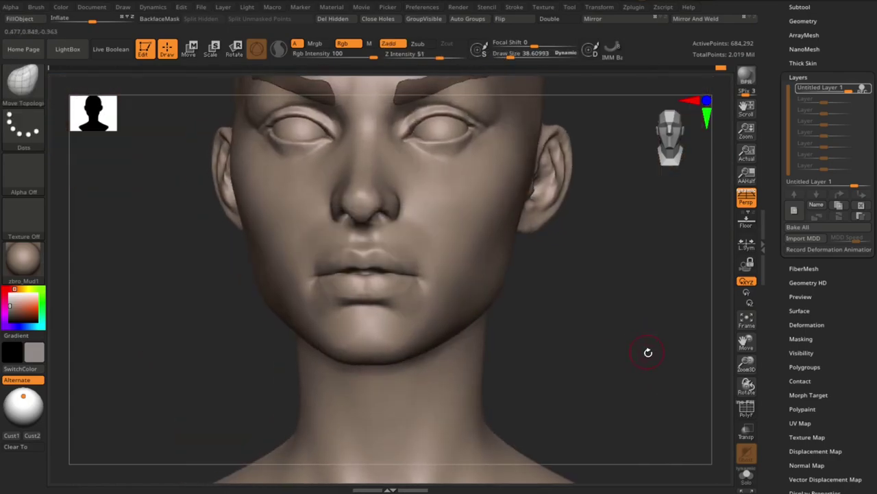
mouse_move(647, 352)
right_mouse_down("ctrl")
mouse_move(629, 337)
mouse_move(619, 347)
right_mouse_up("ctrl")
mouse_move(618, 347)
left_mouse_down()
mouse_move(593, 304)
mouse_move(627, 308)
left_mouse_up()
right_click_drag(626, 307, 658, 363, "ctrl")
Step: Refine the nostrils with the Standard brush at strength 25
key("b")
key("m")
key("v")
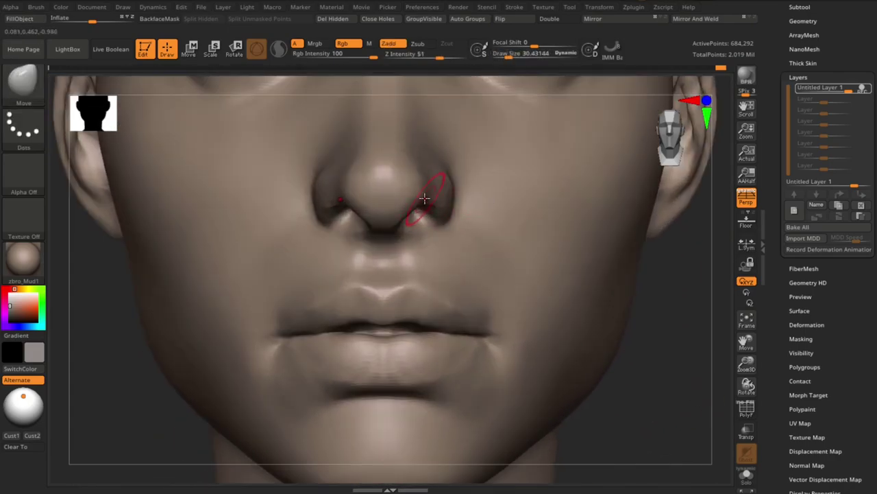
key("b")
key("s")
key("t")
Step: Adjust the nose and lips in profile with a smaller Move brush
key("s")
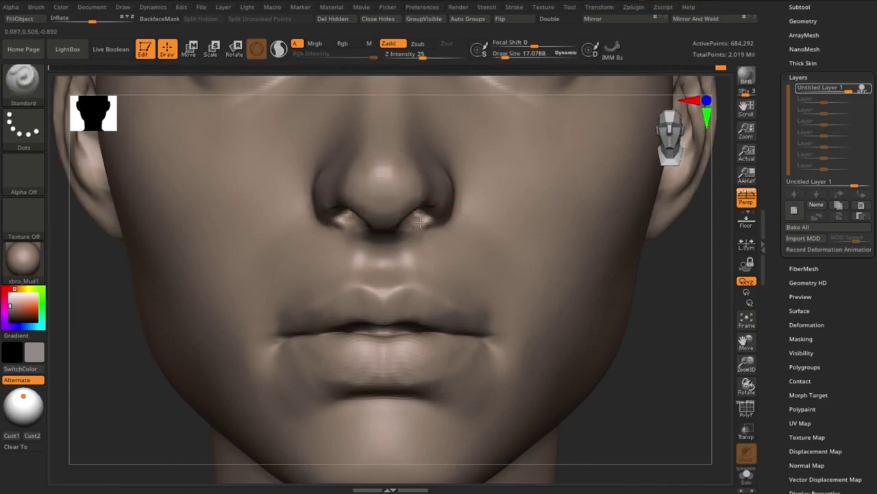
key("f")
mouse_move(530, 274)
left_mouse_down()
mouse_move(625, 355)
mouse_move(639, 343)
mouse_move(652, 376)
left_mouse_up()
right_click_drag(652, 376, 654, 405, "ctrl")
key("b")
key("m")
key("v")
key("s")
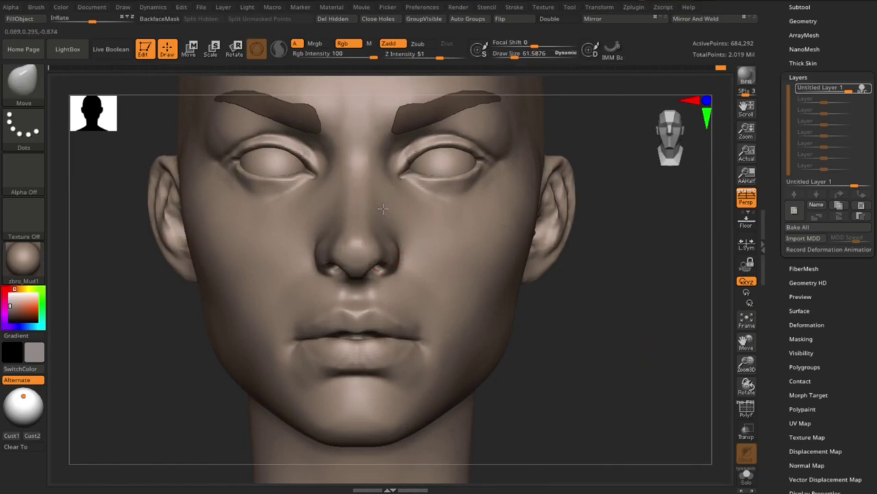
key("f")
mouse_move(616, 381)
left_mouse_down()
mouse_move(564, 347)
mouse_move(501, 411)
mouse_move(525, 369)
left_mouse_up()
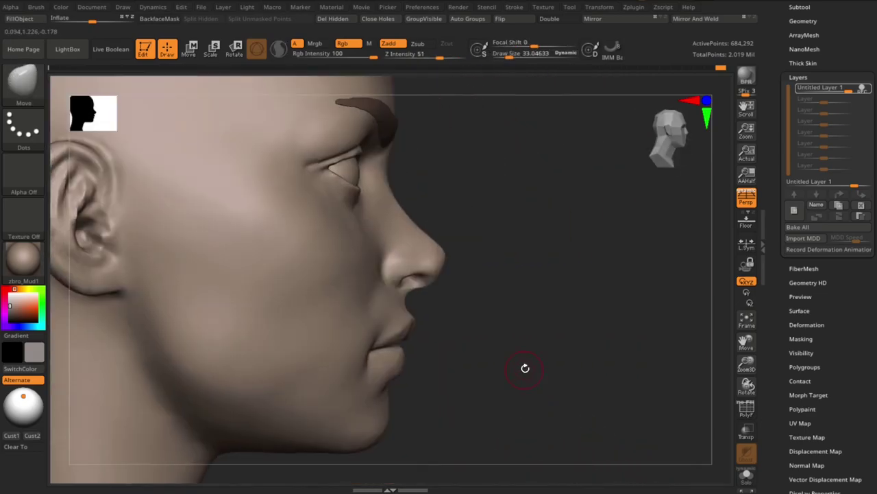
right_click_drag(550, 311, 429, 227, "ctrl")
key("s")
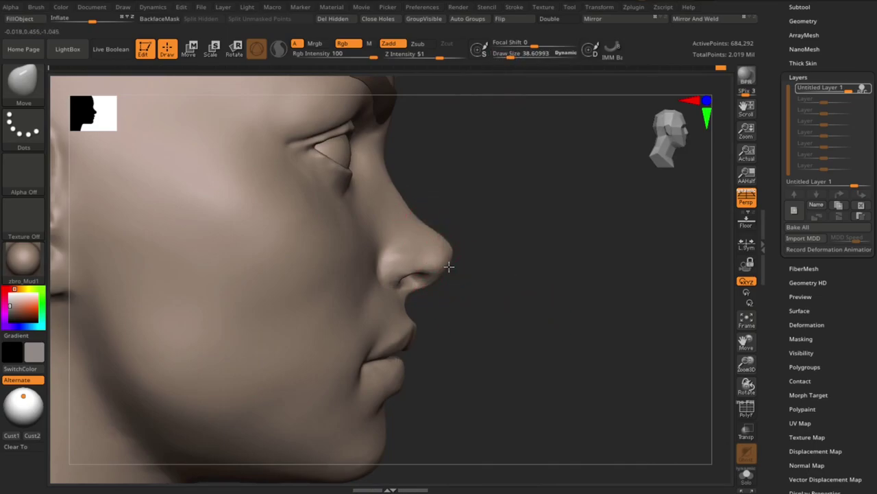
key("f")
left_click_drag(588, 300, 605, 345)
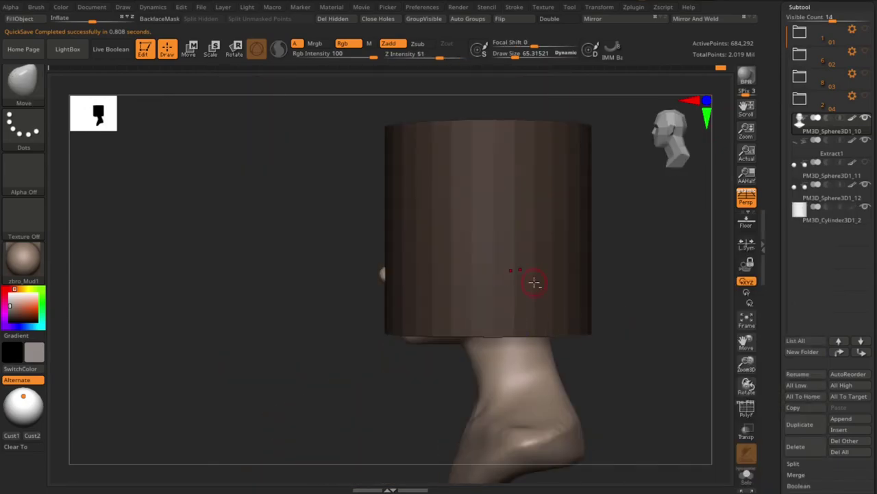
Step: Select the cylinder subtool and move it behind the lips, using see-through display to check placement
left_click(534, 283, "alt")
key("w")
left_click_drag(480, 288, 580, 227)
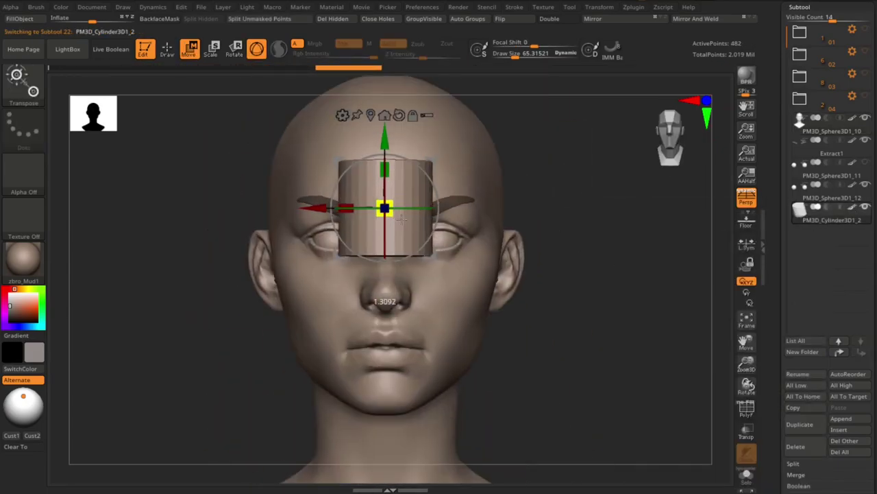
mouse_move(377, 139)
left_mouse_down()
mouse_move(548, 405)
mouse_move(436, 295)
left_mouse_up()
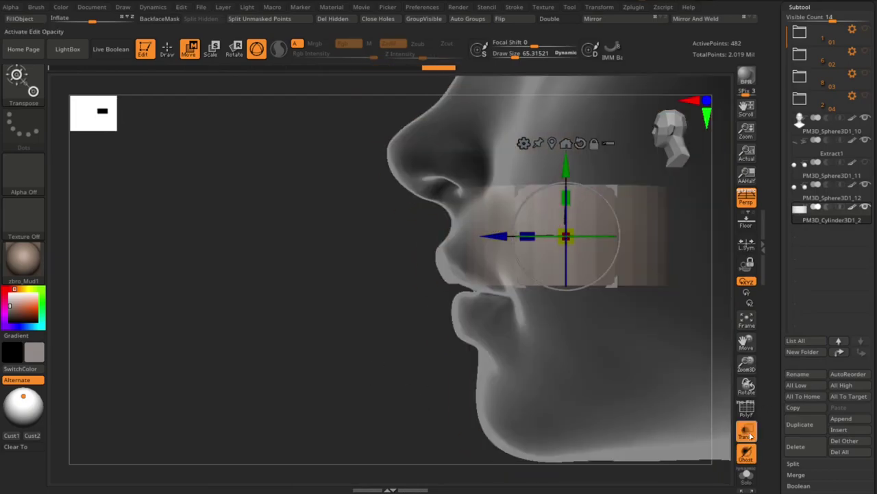
key("ctrl+shift+t")
mouse_move(574, 319)
left_mouse_down("shift")
mouse_move(684, 410)
mouse_move(482, 305)
left_mouse_up("shift")
key("ctrl+shift+t")
key("q")
key("w")
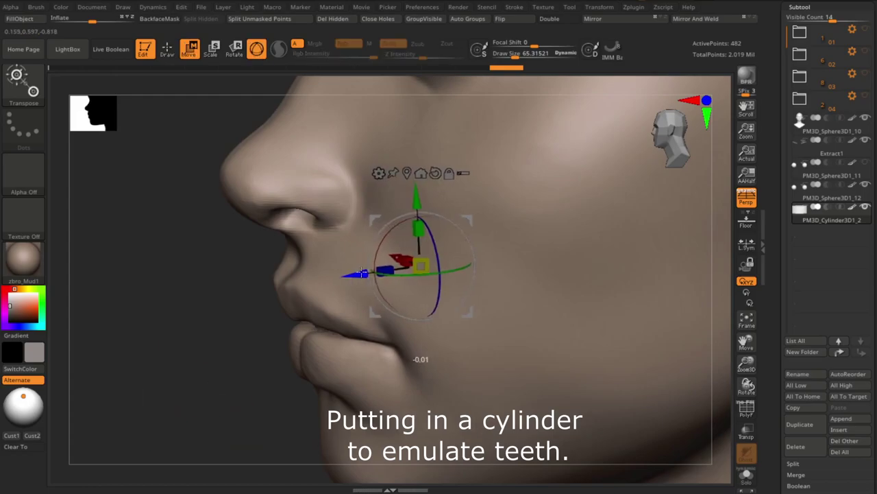
left_click_drag(417, 356, 356, 359, "shift")
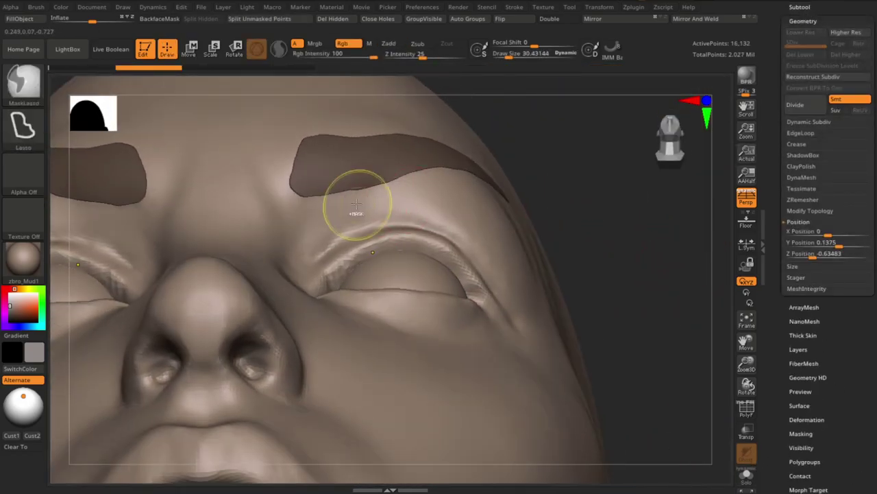
Step: Select the head subtool and paint a mask strip along the upper eyelid
left_click(350, 220, "alt")
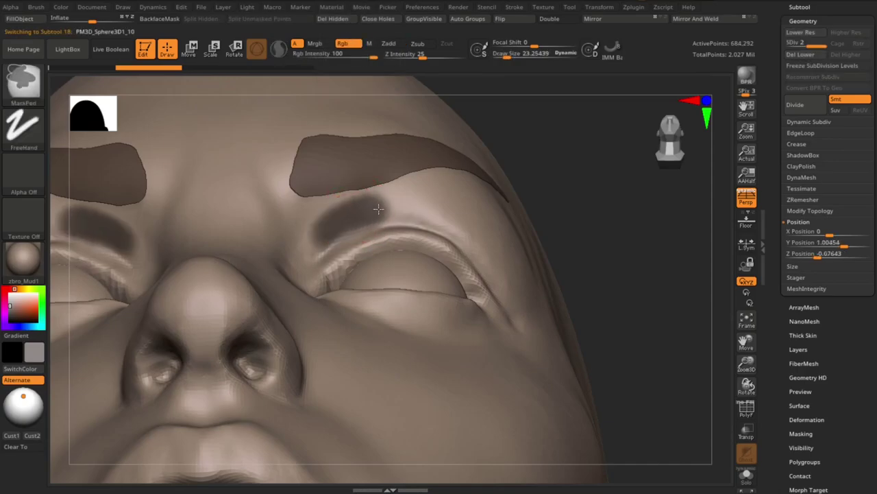
left_click_drag(347, 223, 418, 204, "ctrl")
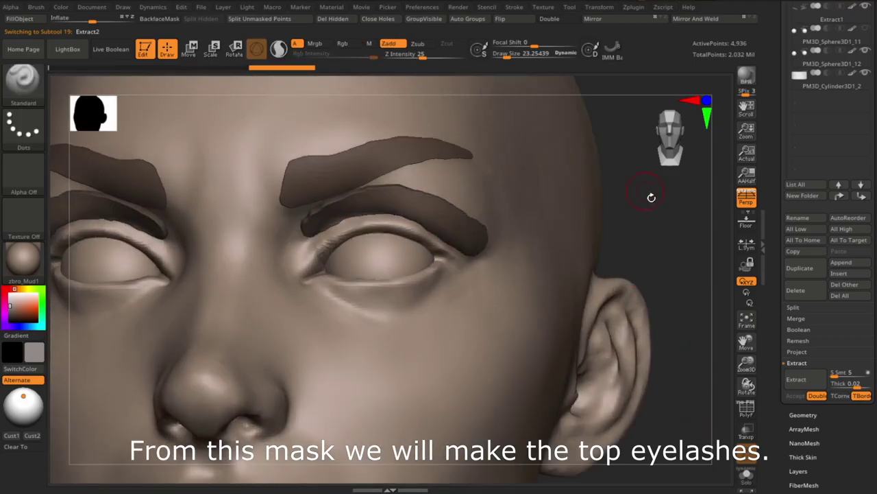
Step: Orbit around both eyes to inspect the upper eyelash strip from front, low and side angles
scroll(789, 131, "down", 5)
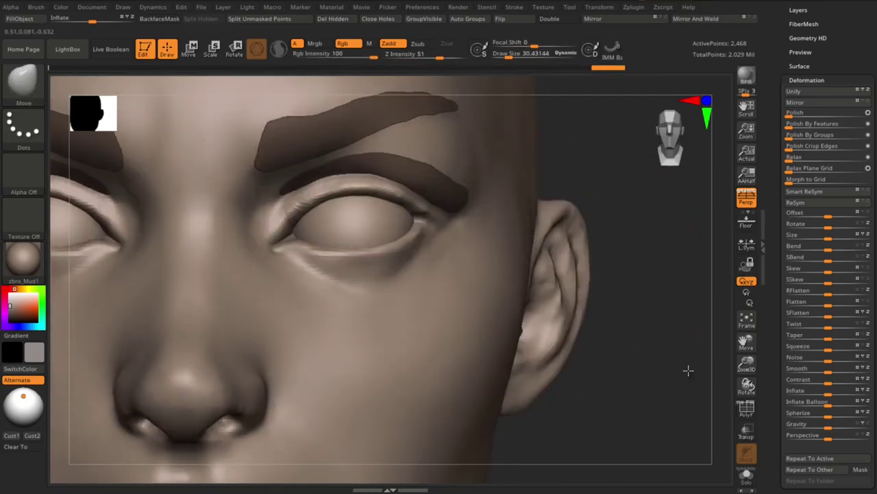
left_click_drag(686, 368, 449, 216)
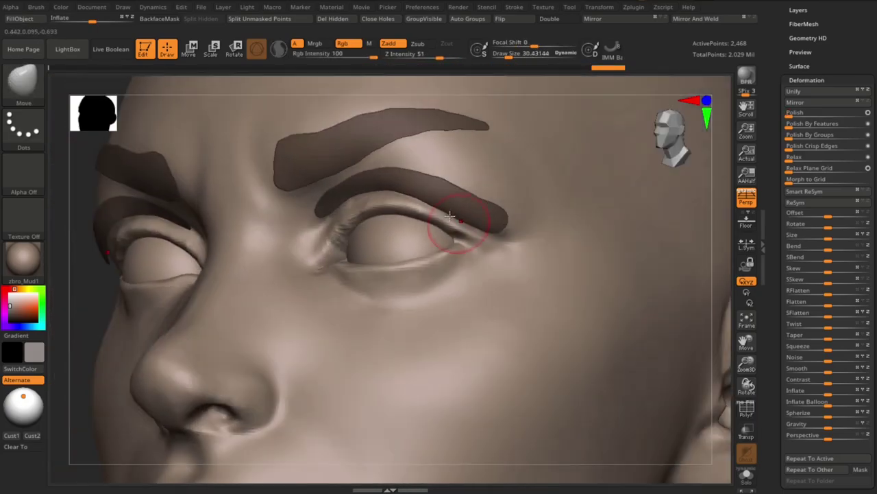
left_click_drag(716, 201, 496, 229)
key("w")
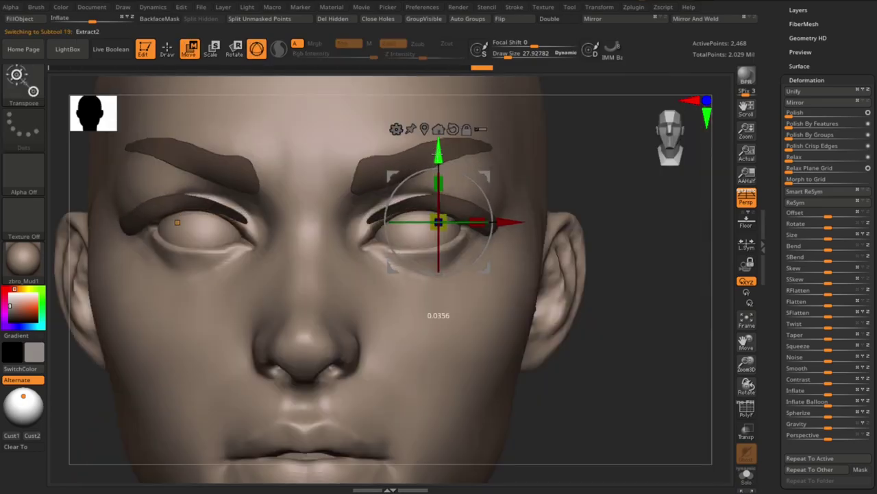
mouse_move(675, 416)
left_mouse_down()
mouse_move(435, 194)
mouse_move(457, 155)
left_mouse_up()
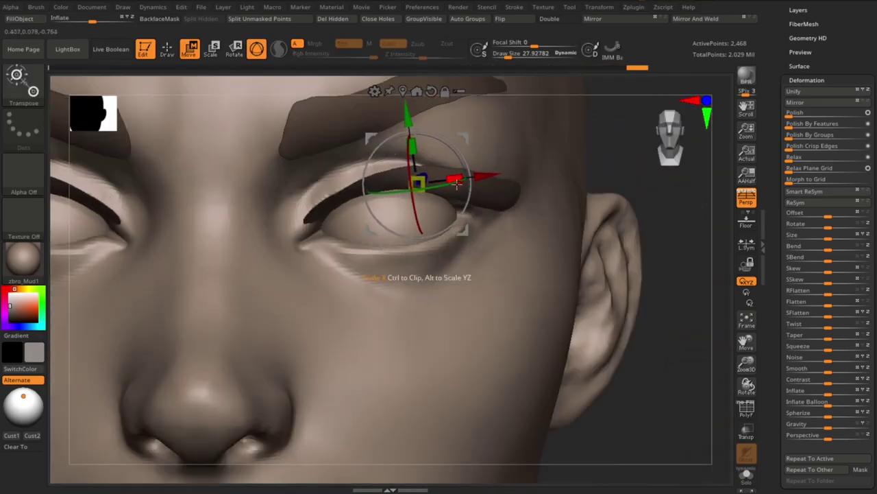
key("q")
key("f")
mouse_move(637, 366)
left_mouse_down()
mouse_move(478, 81)
mouse_move(299, 225)
left_mouse_up()
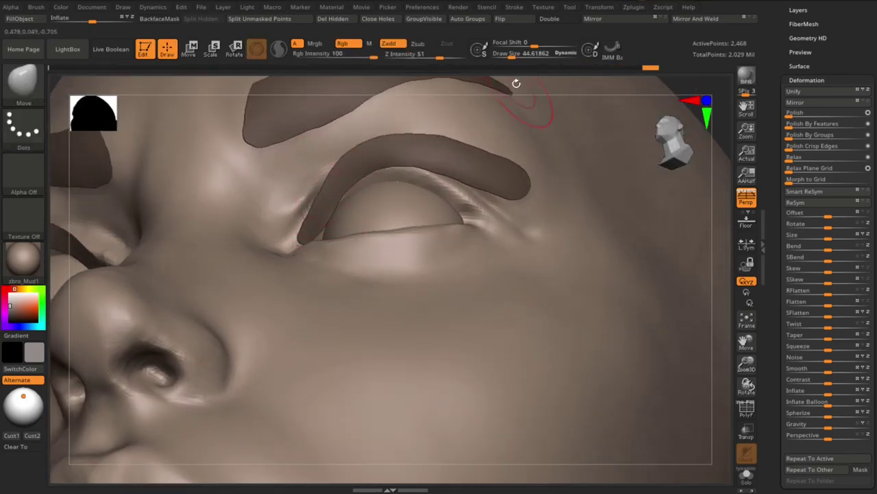
mouse_move(517, 83)
left_mouse_down()
mouse_move(441, 147)
mouse_move(471, 186)
mouse_move(505, 186)
mouse_move(330, 245)
left_mouse_up()
Step: Make the eyelash strip active, zoom close on the eyelid, and switch to a smaller Move Topological brush
left_click(322, 247, "alt")
key("s")
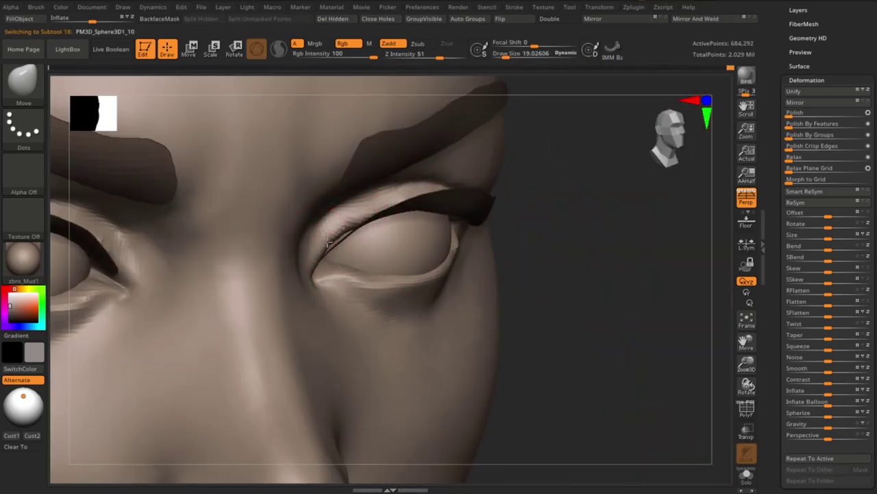
mouse_move(686, 206)
left_mouse_down()
mouse_move(709, 192)
mouse_move(608, 178)
left_mouse_up()
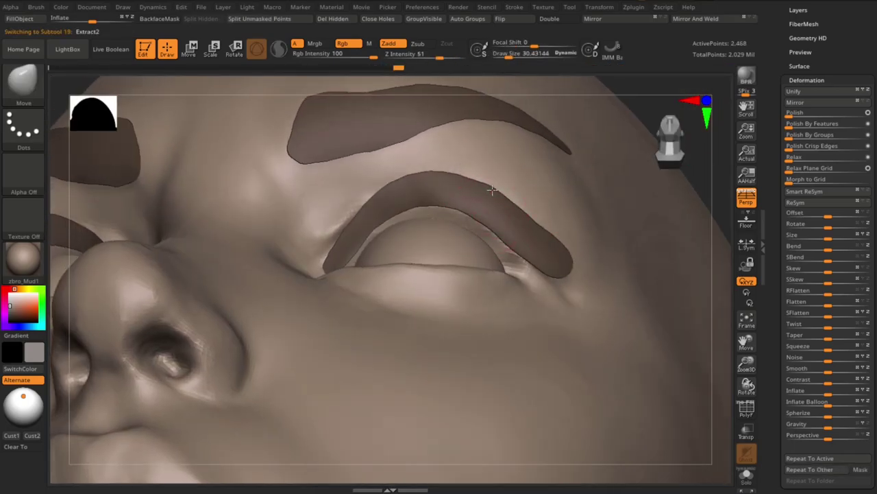
key("f")
mouse_move(685, 272)
left_mouse_down()
mouse_move(656, 300)
mouse_move(704, 308)
mouse_move(678, 222)
left_mouse_up()
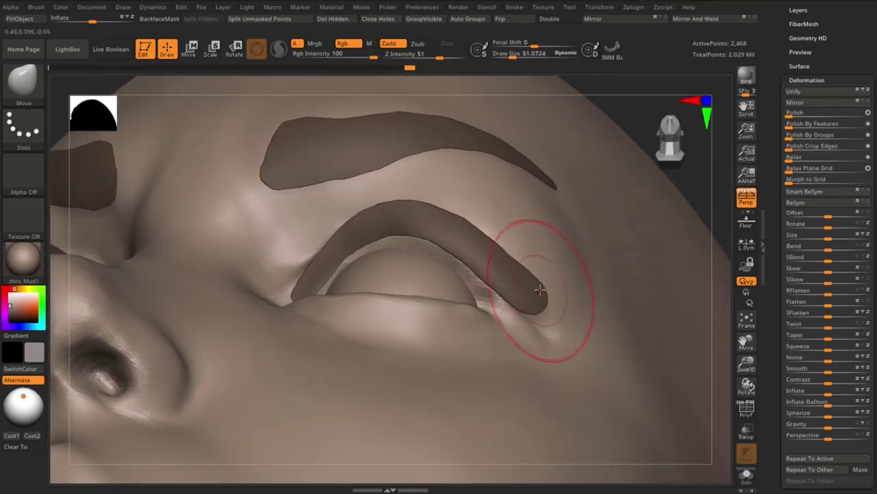
mouse_move(540, 290)
left_mouse_down()
mouse_move(701, 413)
mouse_move(559, 296)
left_mouse_up()
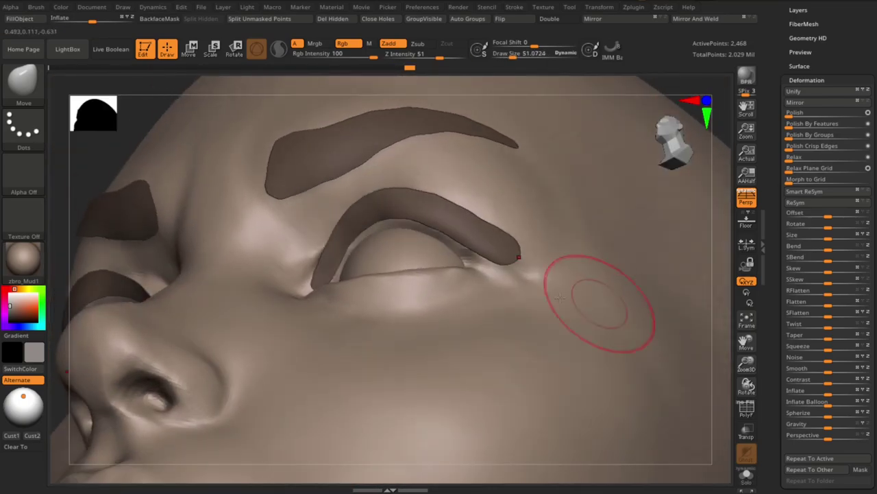
mouse_move(396, 157)
left_mouse_down()
mouse_move(643, 227)
mouse_move(504, 306)
left_mouse_up()
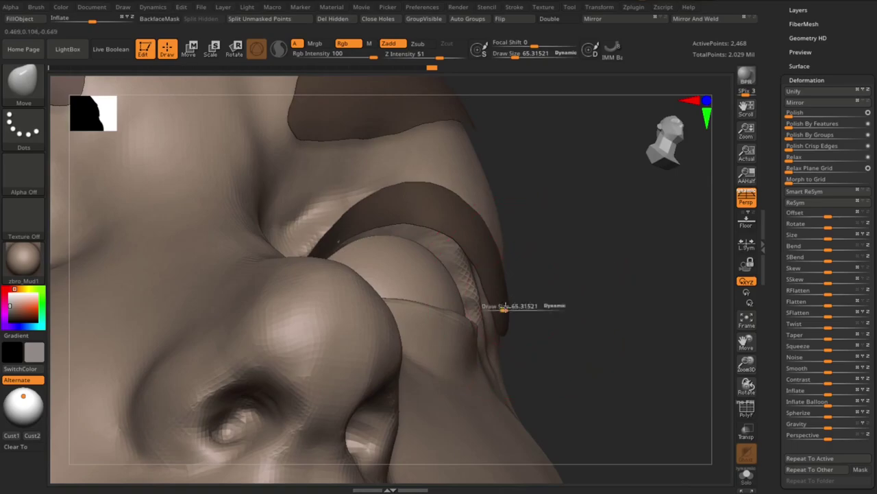
mouse_move(472, 266)
left_mouse_down()
mouse_move(614, 290)
mouse_move(315, 260)
left_mouse_up()
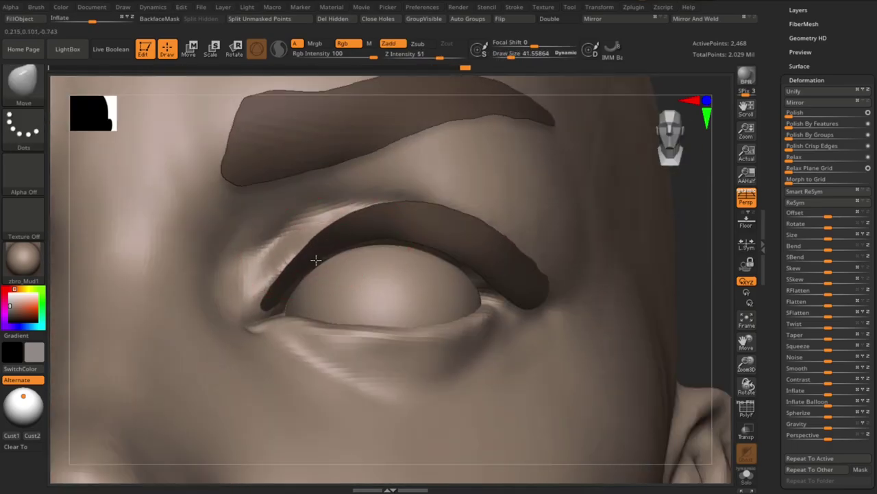
mouse_move(711, 218)
left_mouse_down()
mouse_move(720, 333)
mouse_move(477, 194)
mouse_move(546, 80)
mouse_move(463, 226)
left_mouse_up()
key("b")
key("m")
key("t")
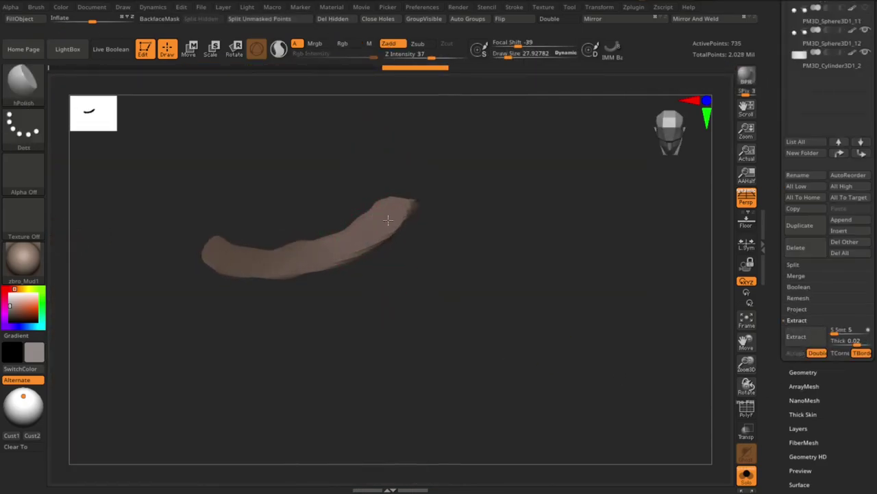
Step: Apply Deformation Polish to the isolated strip and reshape it with Move
scroll(802, 412, "down", 3)
left_click(806, 384)
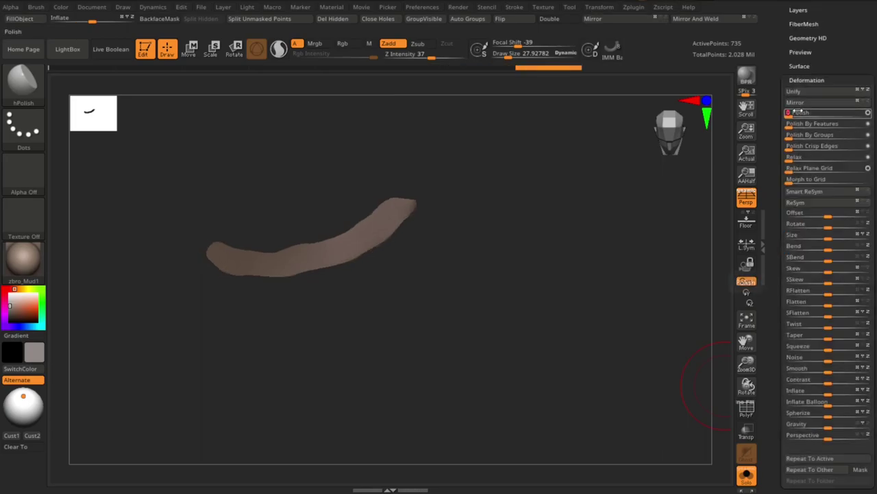
left_click_drag(480, 329, 336, 268)
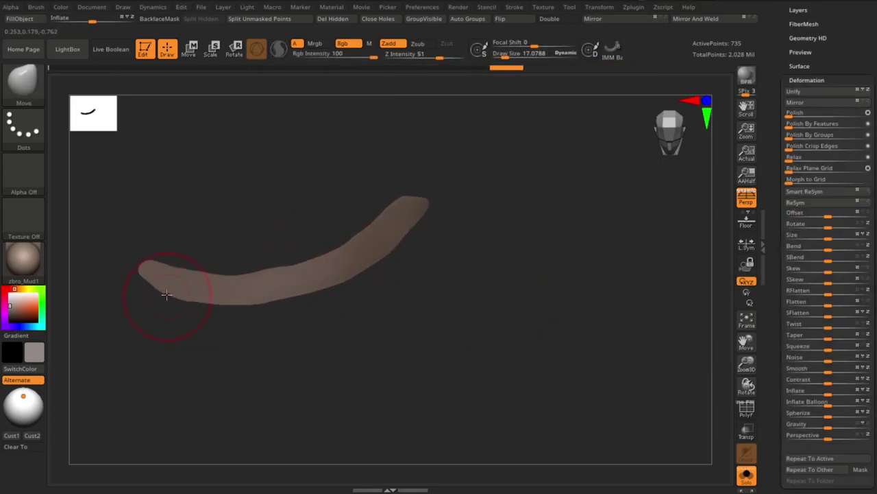
Step: Enable Dynamic Subdiv and smooth and shorten the strip's tip under the eye
key("d")
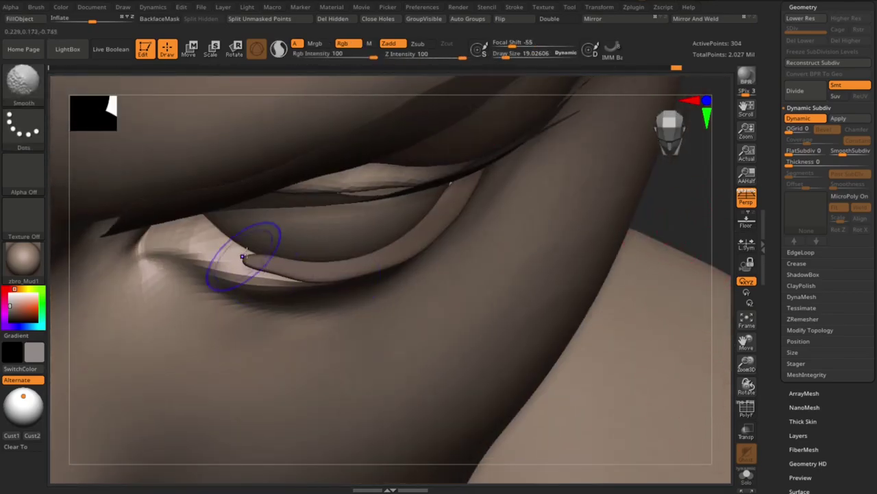
left_click_drag(244, 255, 290, 259, "shift")
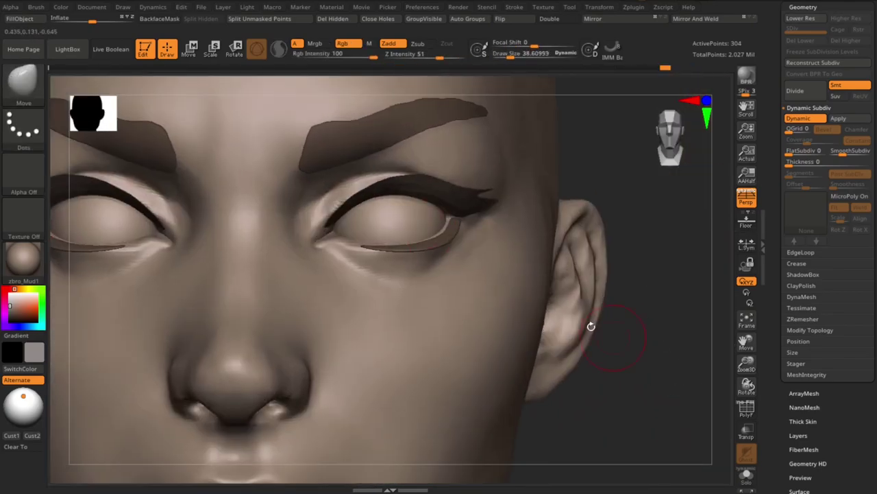
left_click_drag(617, 370, 644, 386)
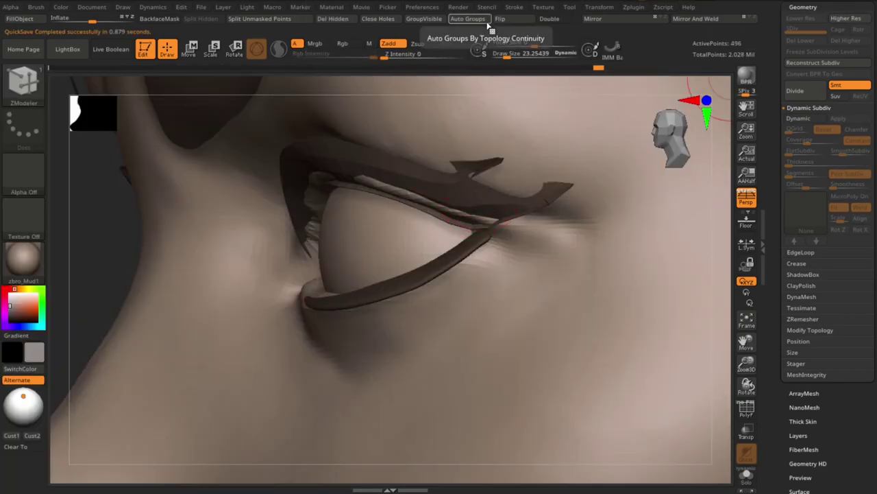
key("d")
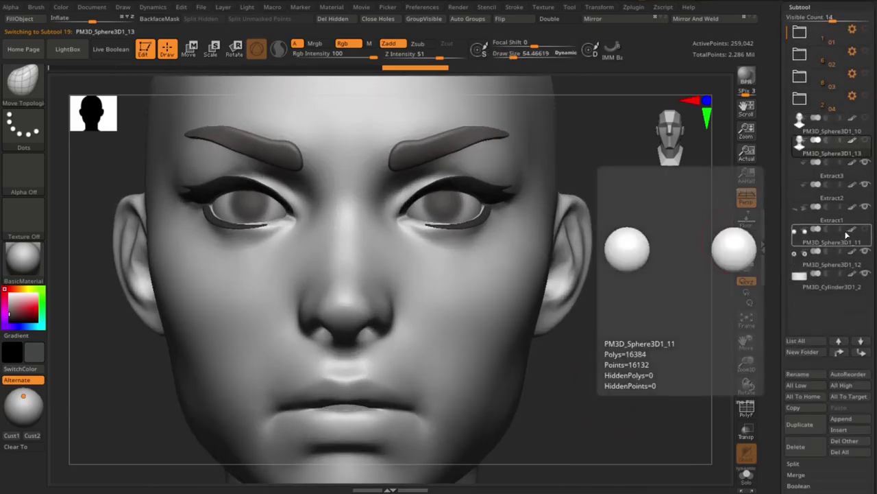
Step: Hide the eyelash subtool, select the head subtool, and open its Layers palette
left_click(844, 186)
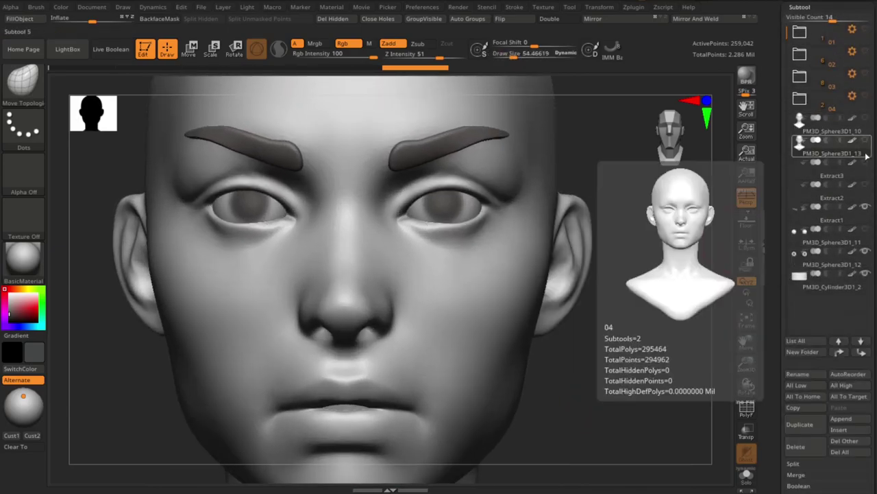
left_click(799, 7)
left_click(798, 77)
mouse_move(587, 402)
right_mouse_down()
mouse_move(620, 384)
mouse_move(626, 309)
right_mouse_up()
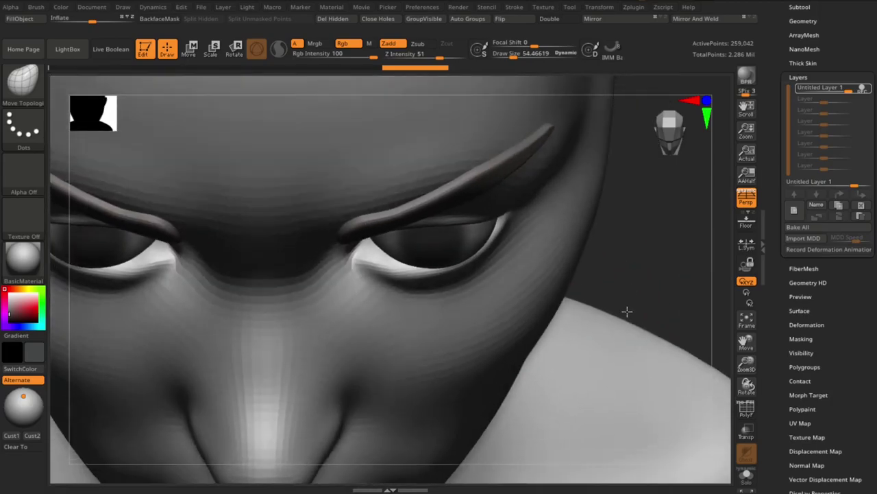
Step: Return the head to its highest subdivision level and set Draw Size to about 41.6
key("shift+d")
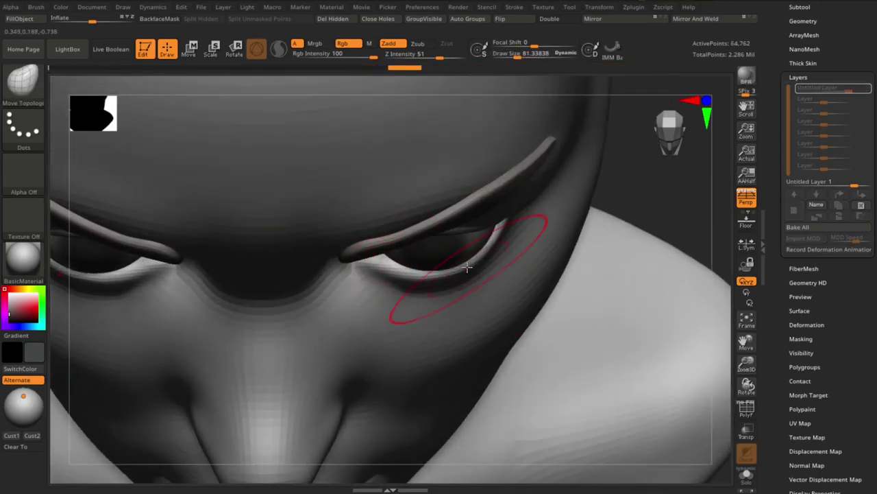
key("d")
right_click_drag(701, 196, 648, 348)
key("s")
left_click_drag(466, 233, 469, 233)
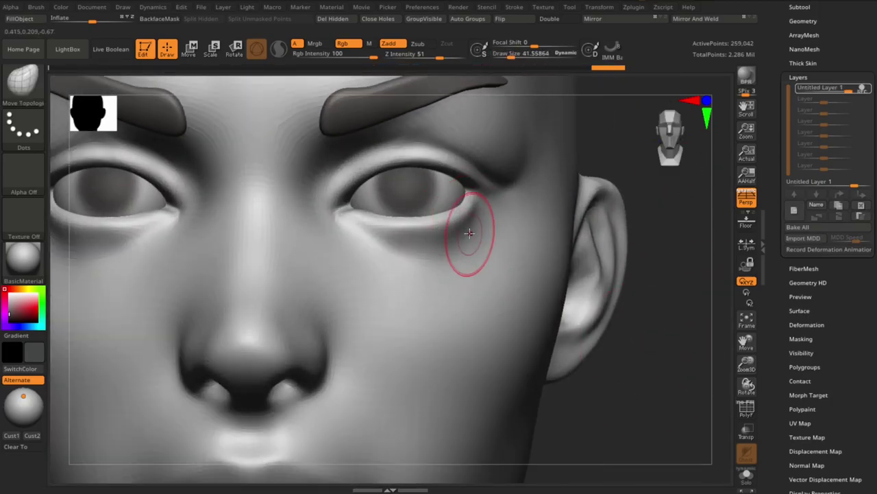
right_click_drag(647, 396, 666, 391)
Step: Switch to DamStandard with Zsub and carve eye creases between front and three-quarter views
key("b")
key("d")
key("s")
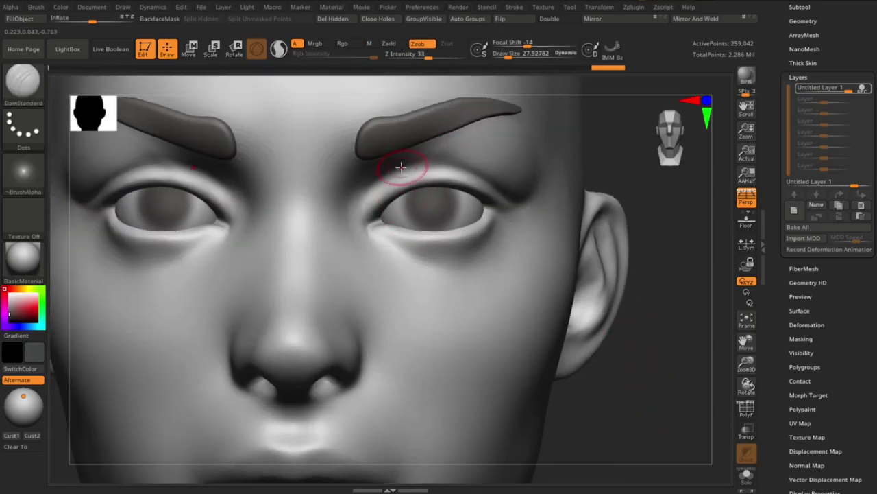
right_click_drag(439, 177, 468, 169)
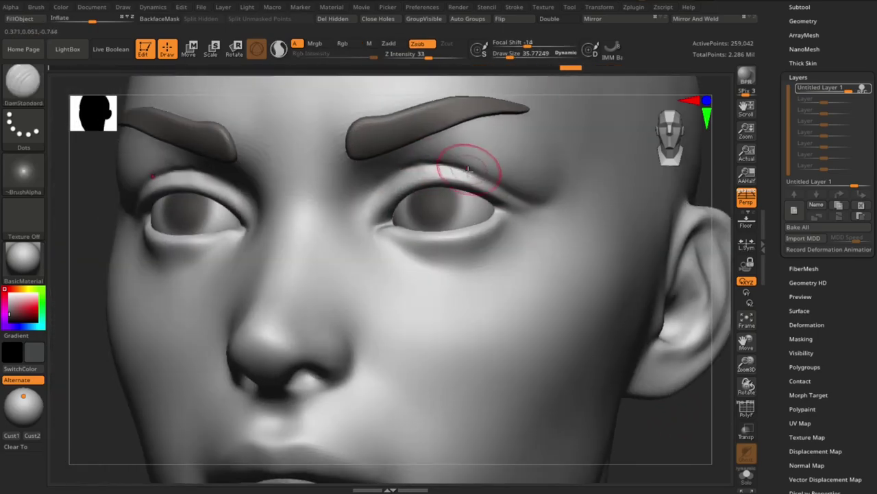
left_click_drag(685, 421, 473, 182)
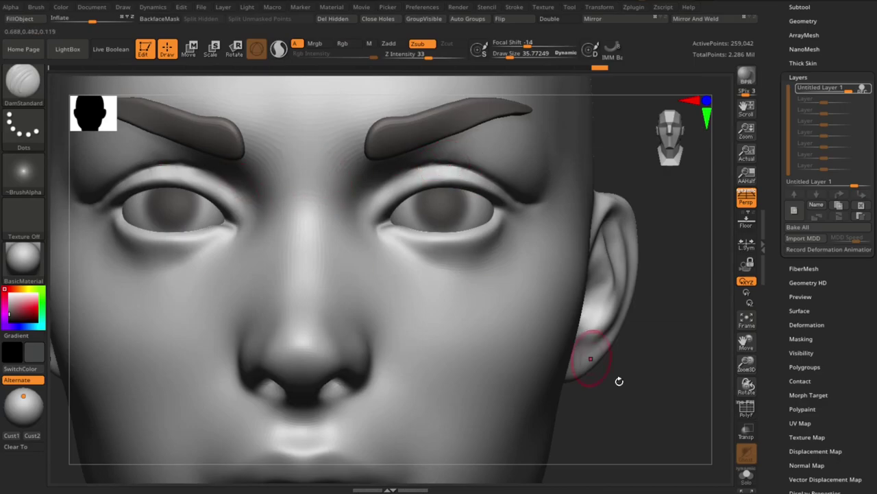
left_click_drag(619, 381, 290, 121)
right_click_drag(322, 144, 451, 259)
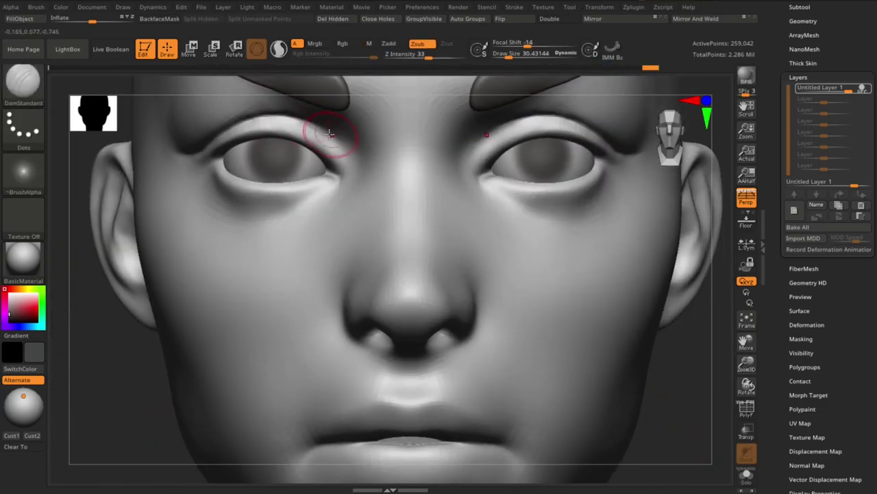
mouse_move(354, 165)
right_mouse_down()
mouse_move(349, 146)
mouse_move(695, 391)
mouse_move(186, 289)
mouse_move(665, 362)
mouse_move(345, 205)
right_mouse_up()
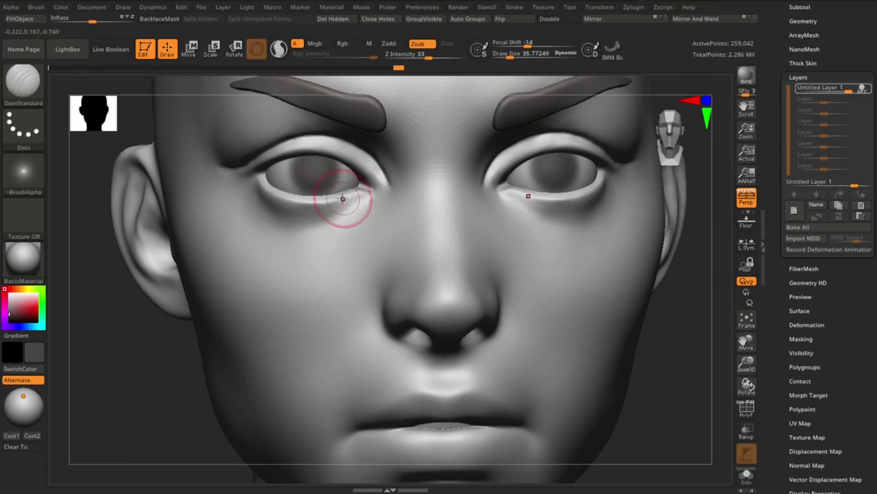
Step: Shrink Draw Size to about 19 and refine the creases along the upper eyelid and brow
key("s")
right_click_drag(222, 264, 623, 304)
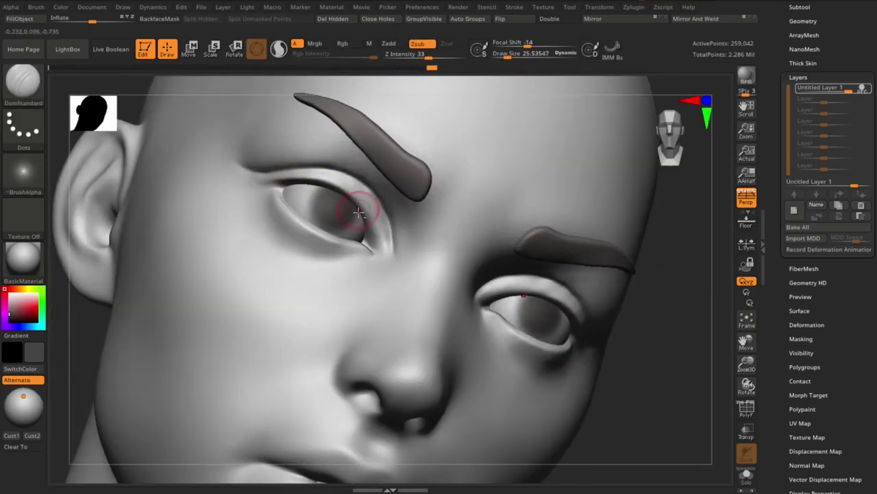
right_click_drag(359, 212, 182, 225)
mouse_move(385, 241)
right_mouse_down()
mouse_move(368, 214)
mouse_move(388, 216)
right_mouse_up()
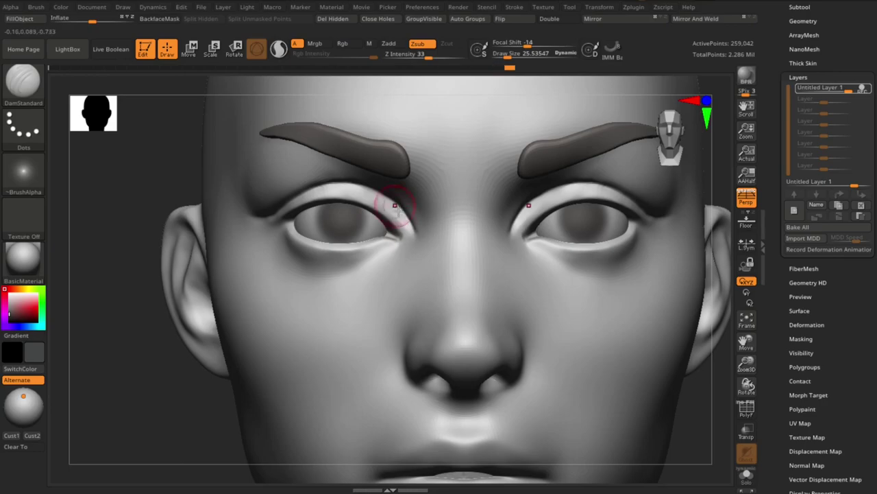
right_click_drag(395, 205, 414, 234)
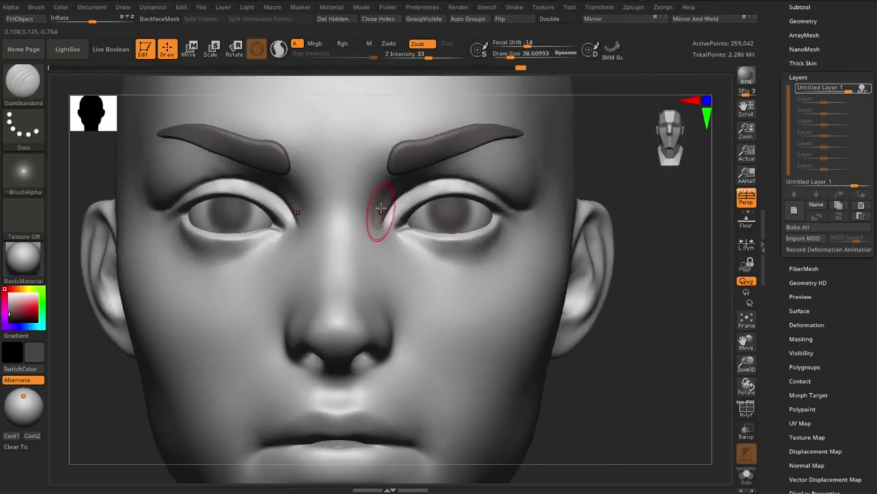
Step: Zoom out to the full head and switch to the Clay Buildup brush with a new size
key("s")
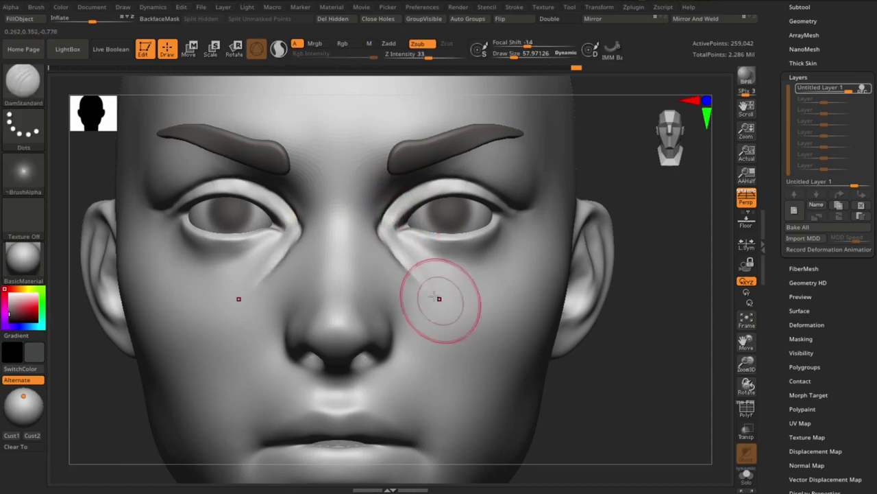
right_click_drag(435, 295, 621, 448, "ctrl")
key("b")
key("c")
key("b")
right_click_drag(372, 224, 379, 209)
key("s")
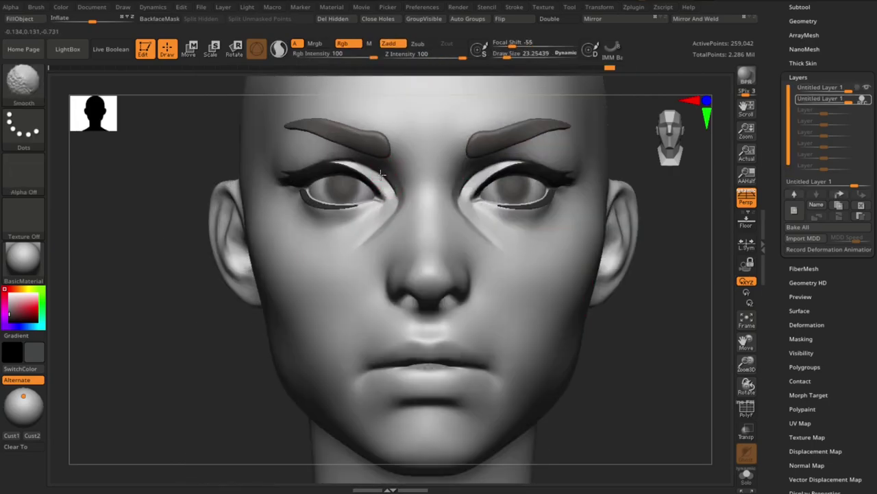
Step: Switch to an enlarged Move brush for broad reshaping around the nose and mouth
key("b")
key("m")
key("v")
key("s")
left_click_drag(351, 163, 361, 164)
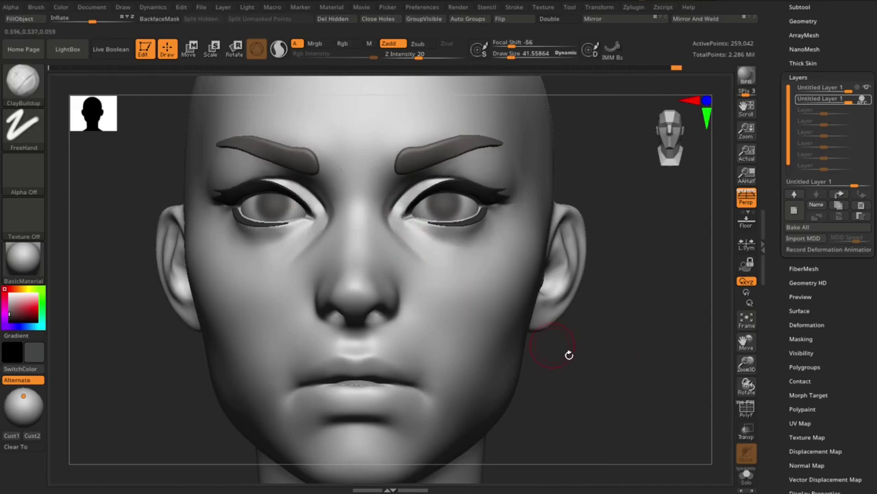
mouse_move(569, 354)
left_mouse_down()
mouse_move(689, 416)
mouse_move(399, 269)
left_mouse_up()
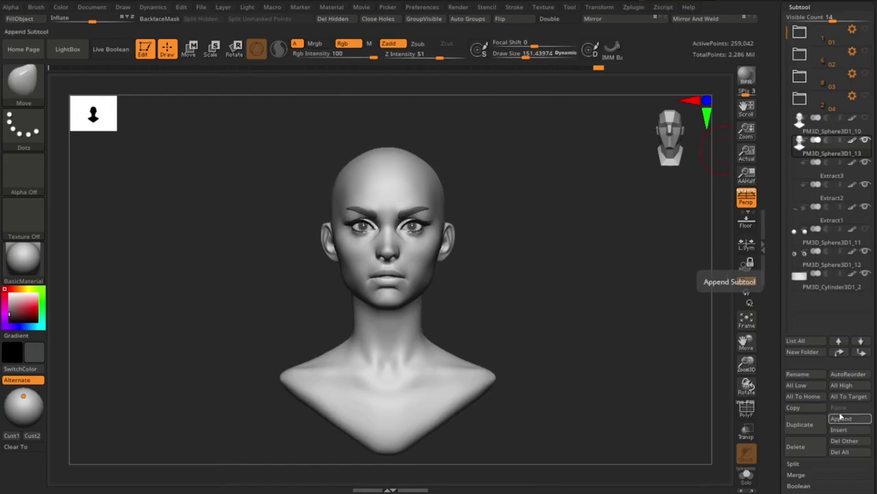
Step: Append a Sphere3D subtool and check its placement from side and front views
left_click(843, 419)
left_click(657, 275)
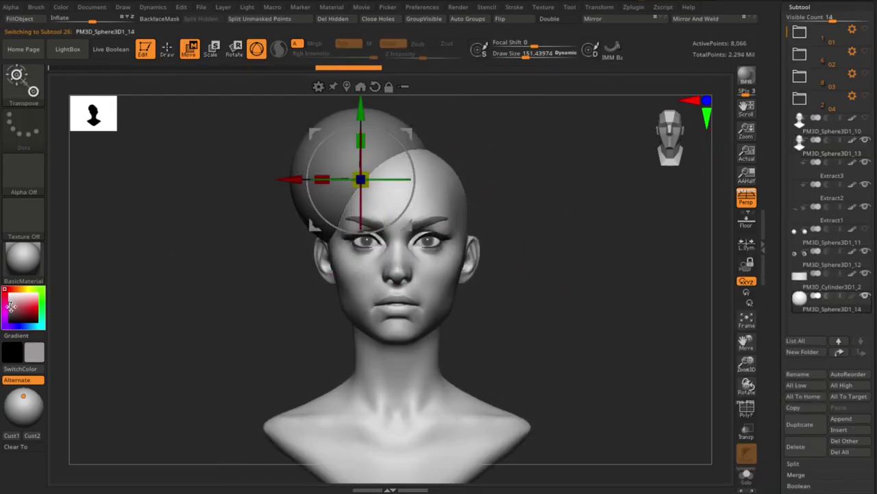
left_click_drag(384, 267, 517, 266)
left_click_drag(594, 223, 568, 265)
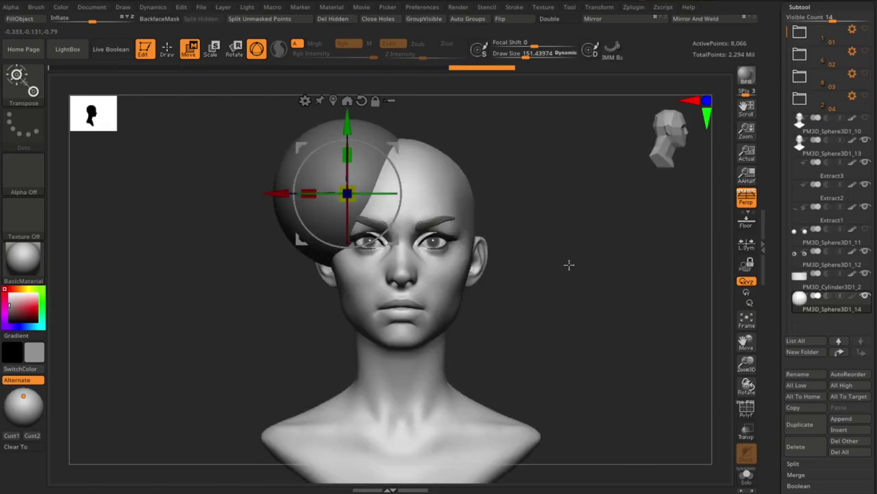
Step: Pull the sphere with the SnakeHook brush into a long hair mass down the back
key("q")
key("b")
key("s")
key("h")
mouse_move(521, 206)
left_mouse_down()
mouse_move(346, 254)
mouse_move(355, 281)
mouse_move(294, 297)
left_mouse_up()
mouse_move(548, 309)
left_mouse_down()
mouse_move(499, 348)
mouse_move(429, 192)
left_mouse_up()
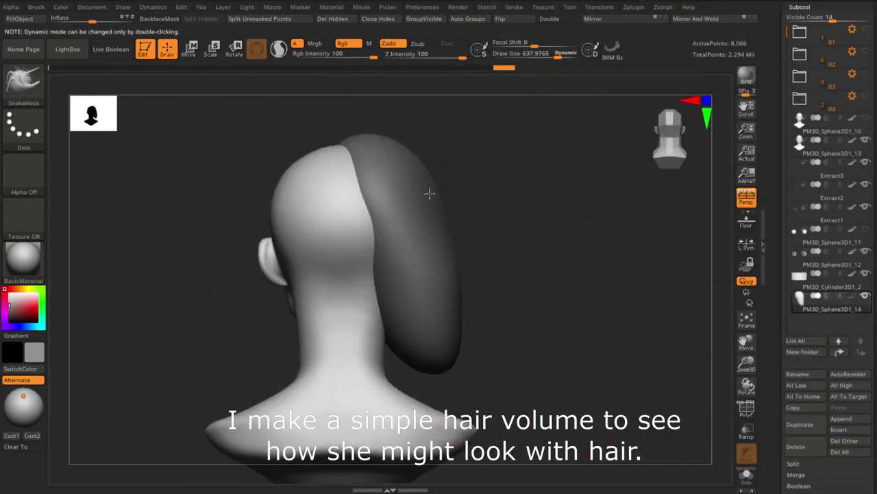
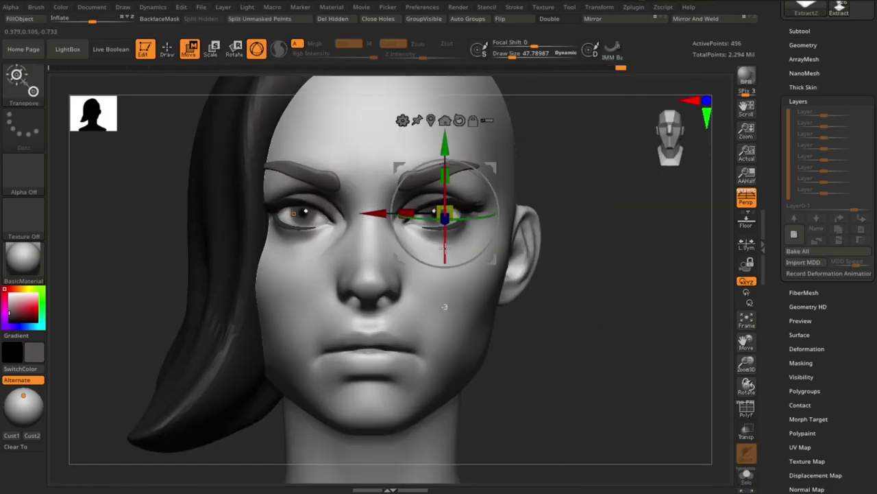
Step: Zoom in on the face, turn toward a side view of the nose, and size the brush
left_click_drag(602, 286, 612, 351, "alt")
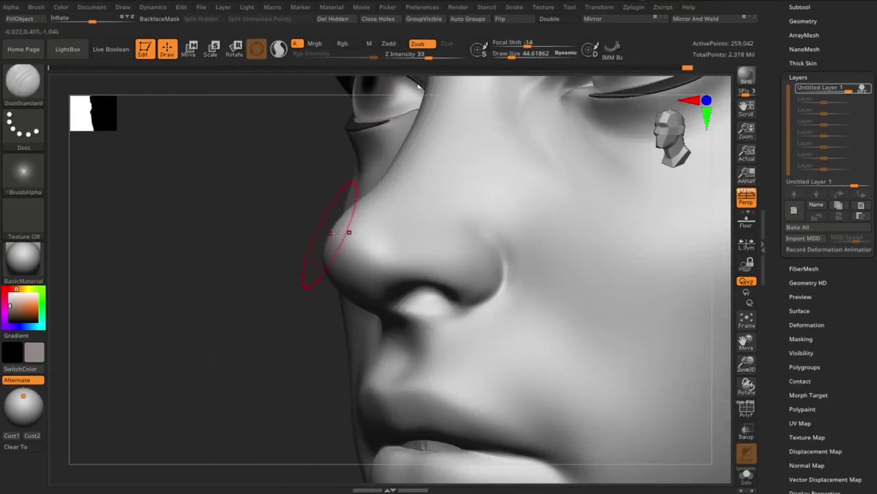
left_click_drag(214, 395, 382, 243)
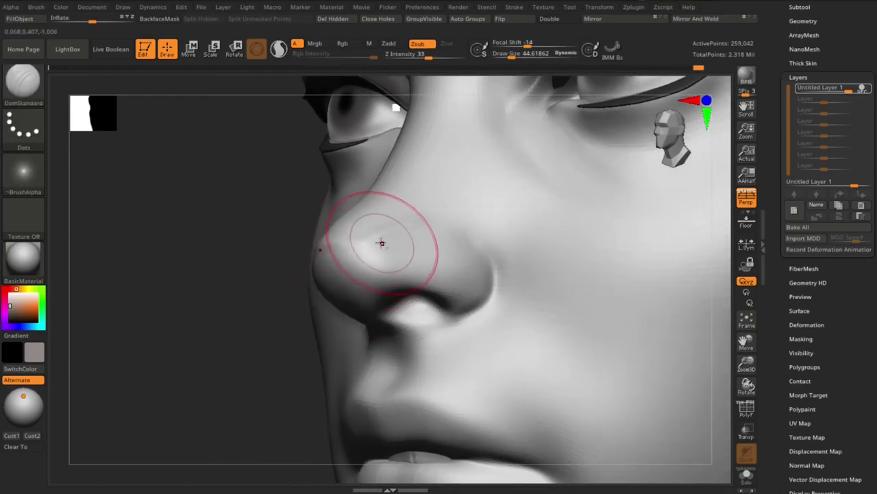
left_click_drag(216, 430, 431, 237)
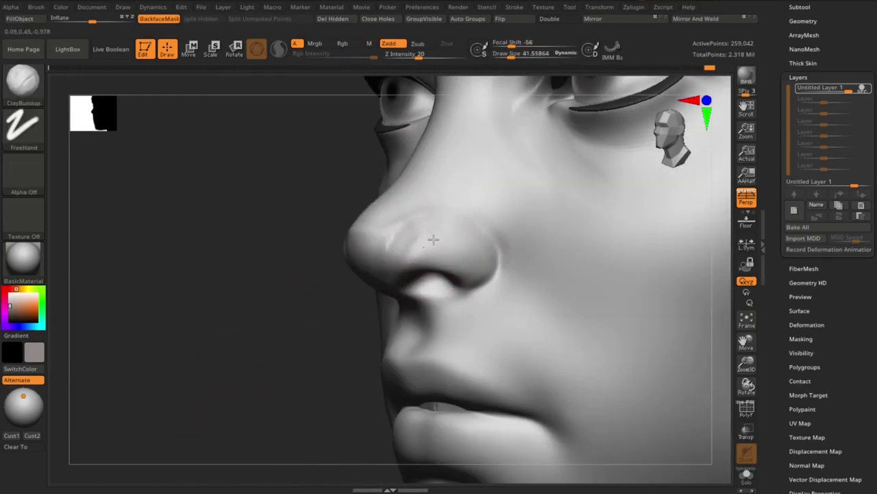
key("s")
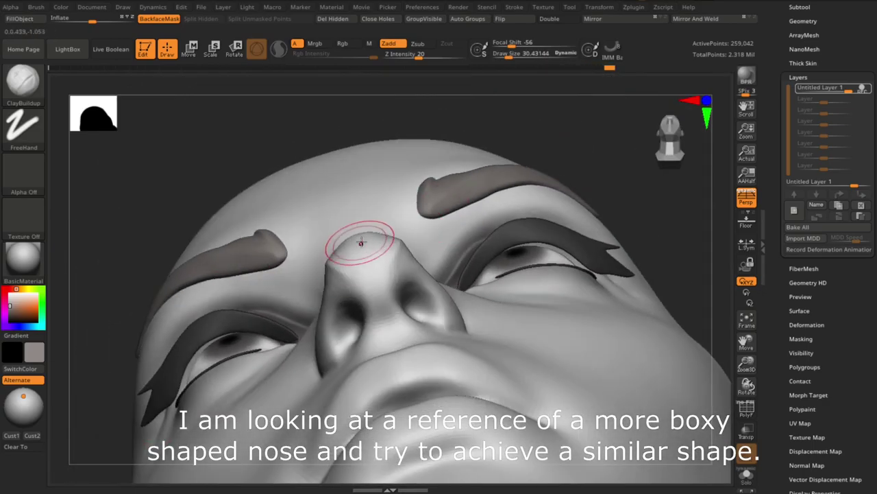
Step: Reshape the nose tip and nostrils with Move Topological, working from above and underneath
key("b")
key("m")
key("v")
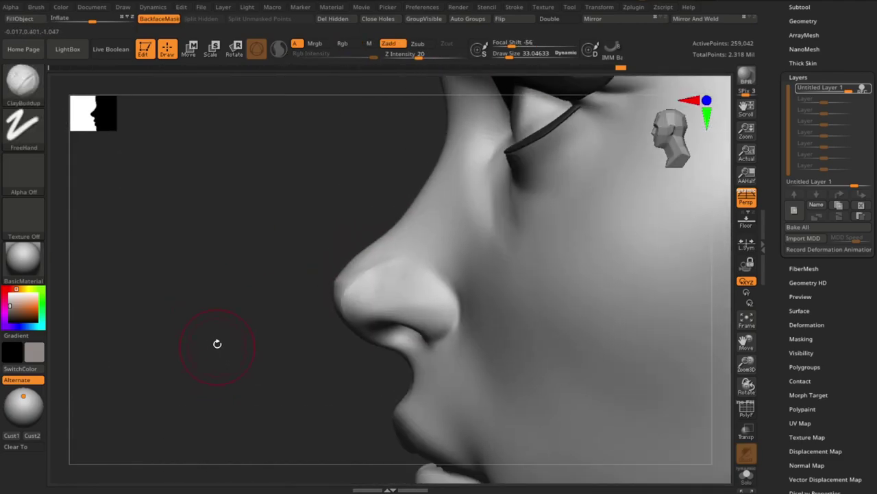
left_click_drag(217, 344, 351, 262)
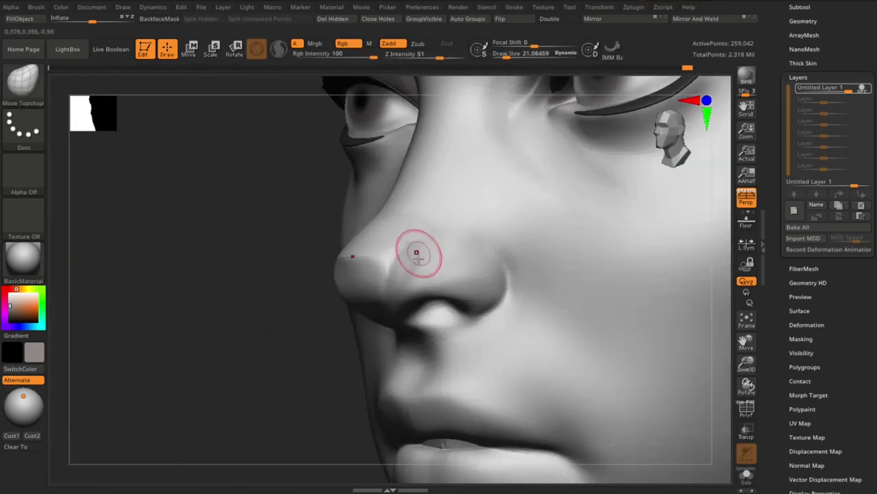
mouse_move(393, 291)
right_mouse_down()
mouse_move(398, 269)
mouse_move(377, 294)
mouse_move(211, 284)
right_mouse_up()
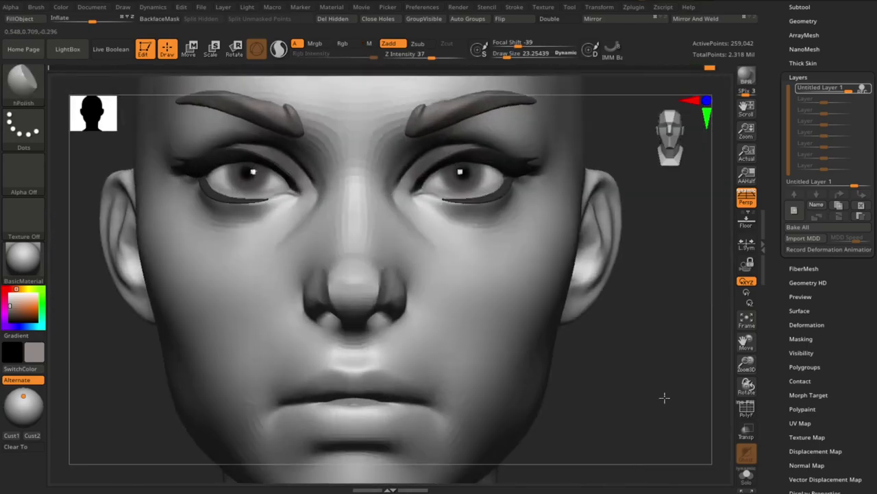
mouse_move(665, 398)
right_mouse_down()
mouse_move(194, 354)
mouse_move(203, 327)
right_mouse_up()
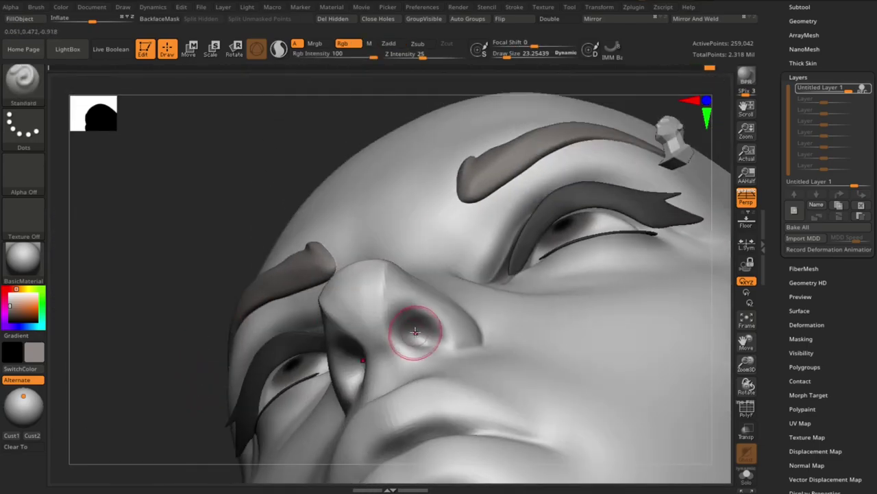
Step: Build volume around the nostrils with an enlarged ClayBuildup brush, checking side and front
left_click(389, 44)
right_click_drag(414, 336, 470, 166)
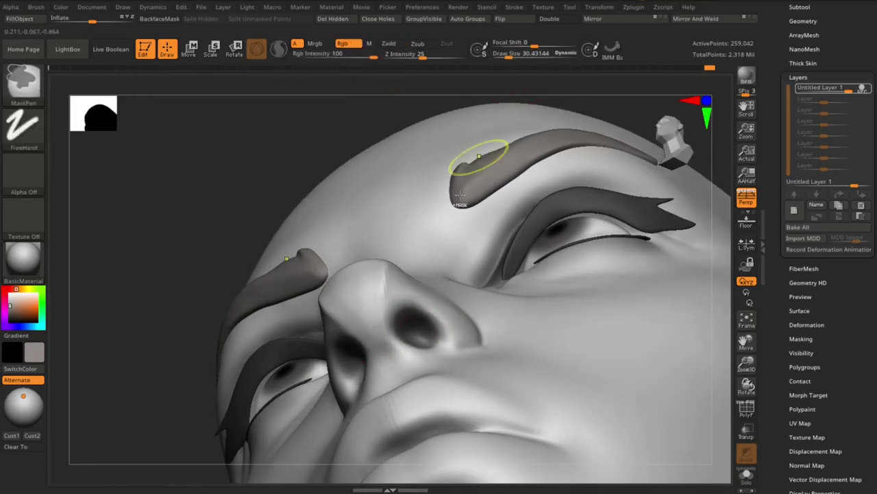
right_click_drag(420, 333, 203, 362)
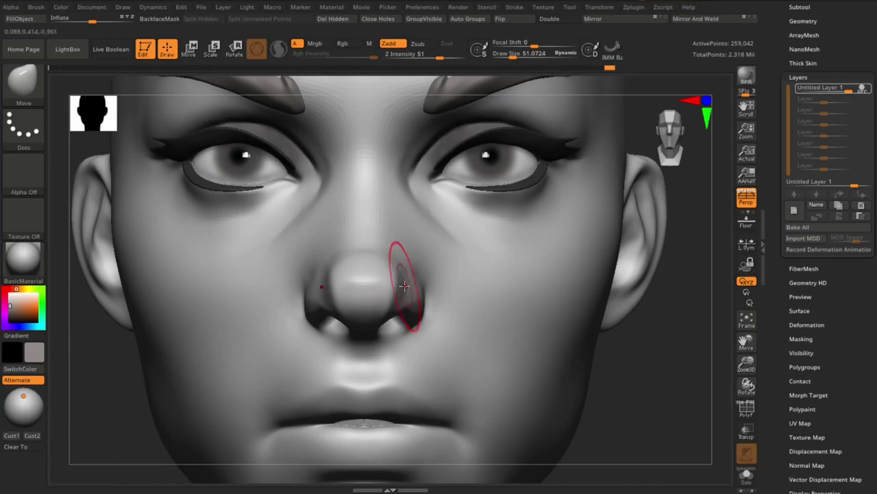
mouse_move(404, 285)
right_mouse_down()
mouse_move(448, 348)
mouse_move(391, 257)
right_mouse_up()
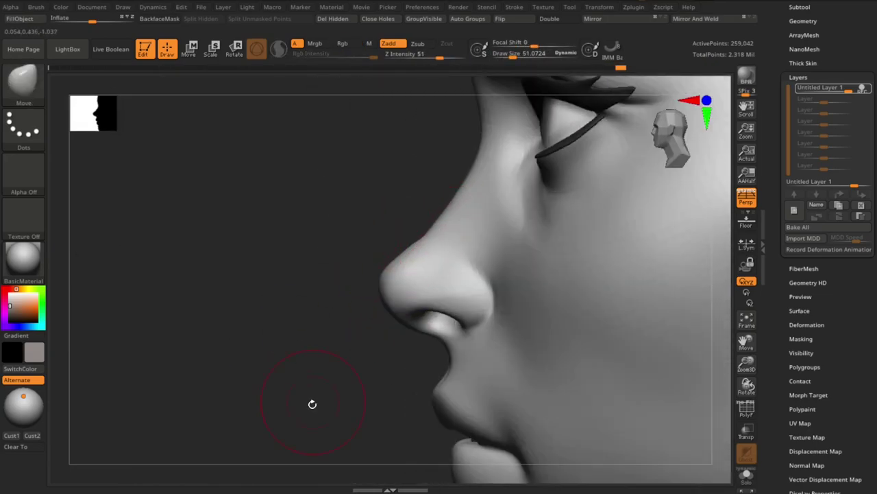
mouse_move(312, 404)
right_mouse_down()
mouse_move(662, 313)
mouse_move(235, 359)
mouse_move(432, 221)
right_mouse_up()
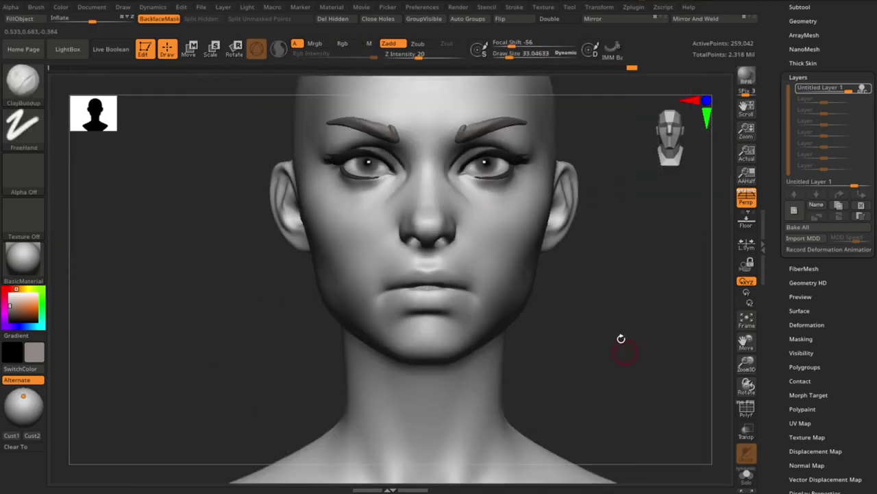
mouse_move(621, 337)
right_mouse_down()
mouse_move(298, 340)
mouse_move(302, 350)
mouse_move(325, 356)
mouse_move(421, 291)
right_mouse_up()
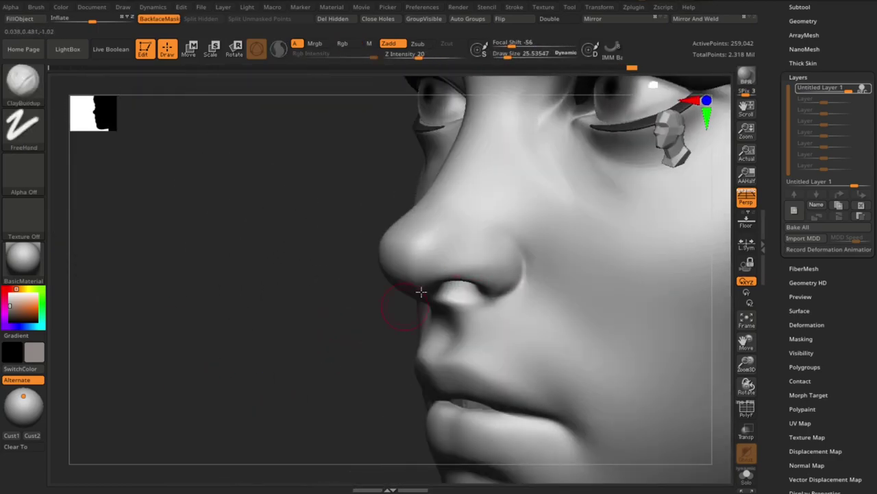
Step: Carve fine nostril creases with a resized DamStandard brush
key("b")
key("d")
key("s")
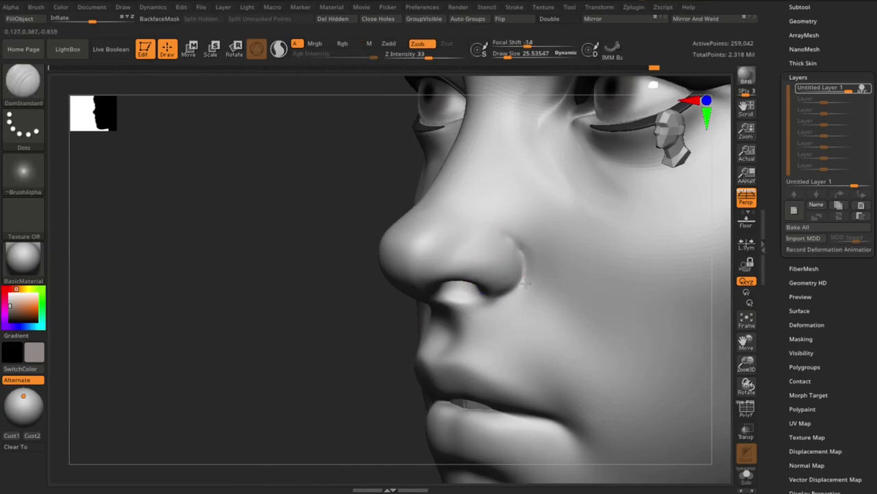
right_click_drag(497, 268, 531, 251)
key("s")
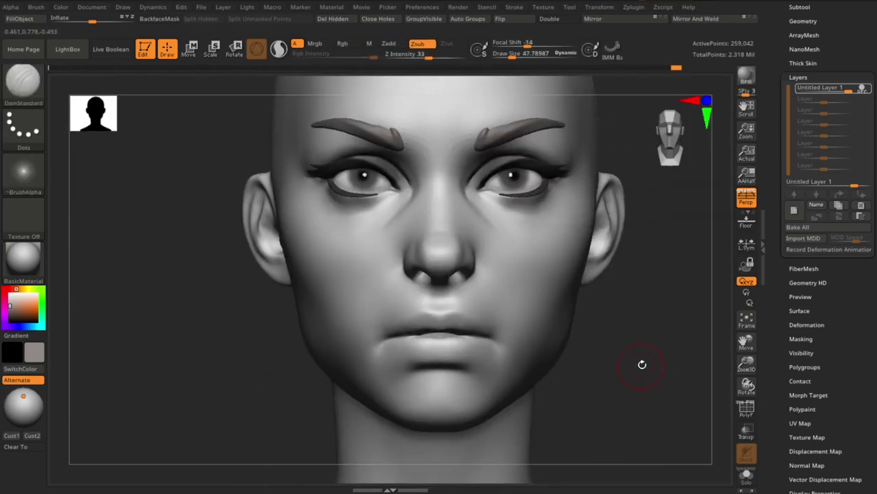
left_click(386, 194, "alt")
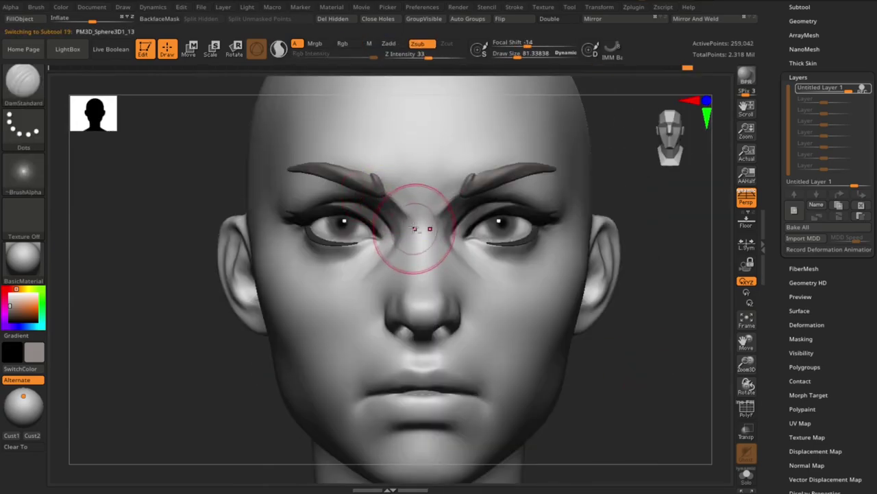
right_click_drag(409, 220, 607, 303)
Step: Toggle Solo to inspect the head alone, then show the eyes and eyebrows again
key("shift+alt+s")
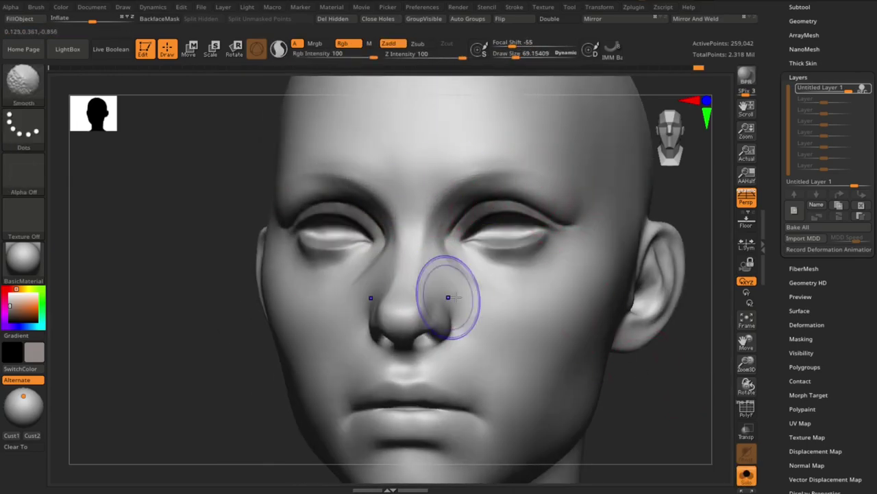
right_click_drag(443, 290, 590, 371)
left_click(747, 473)
mouse_move(728, 452)
right_mouse_down("ctrl")
mouse_move(631, 366)
mouse_move(496, 313)
mouse_move(688, 416)
mouse_move(446, 259)
mouse_move(612, 369)
right_mouse_up("ctrl")
Step: Add a new sculpt layer and switch to ClayBuildup for the cheeks
key("s")
key("b")
key("c")
key("b")
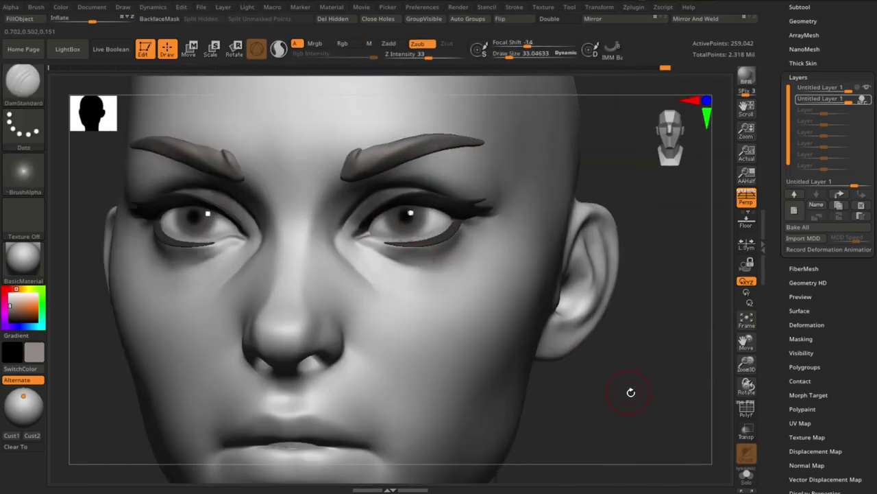
Step: Build up and move the lips into fuller shapes curving around the teeth, checking profile and front
left_click_drag(631, 392, 358, 264)
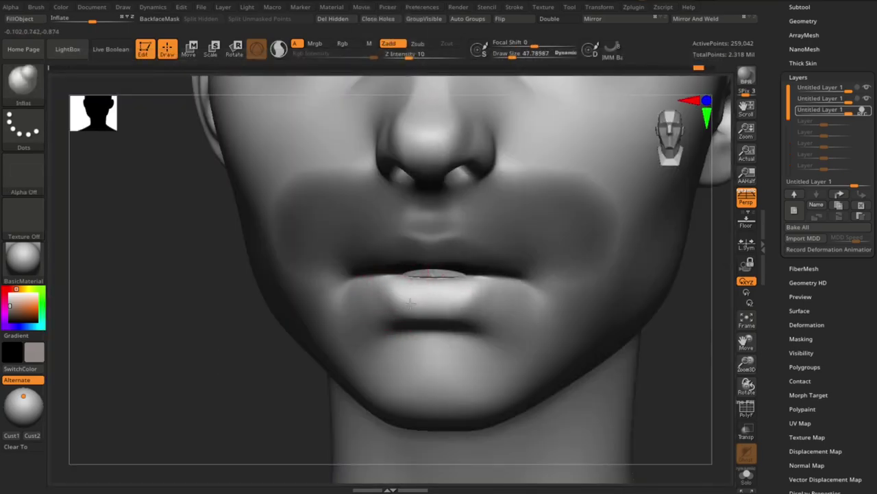
right_click_drag(409, 303, 376, 282)
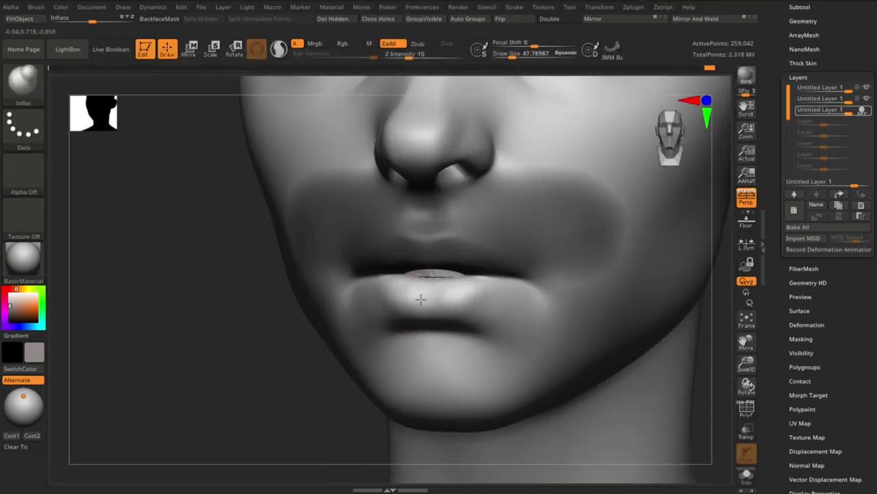
mouse_move(420, 299)
right_mouse_down()
mouse_move(329, 320)
mouse_move(444, 312)
right_mouse_up()
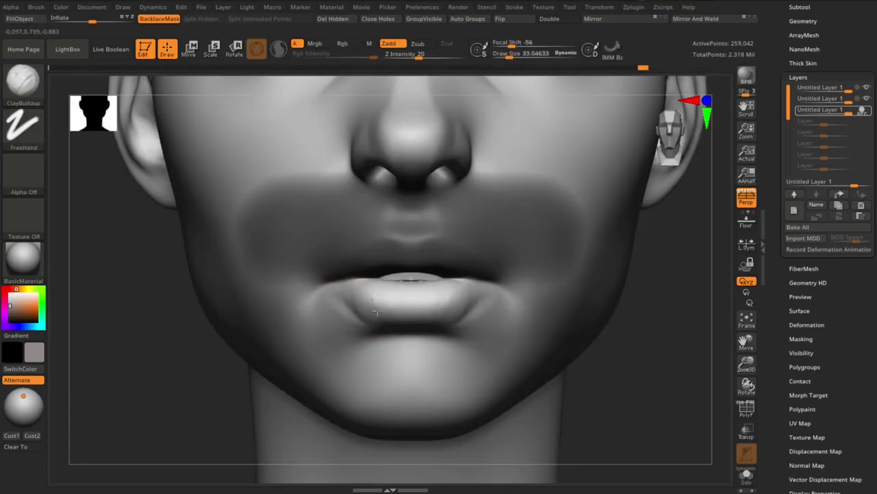
mouse_move(405, 300)
right_mouse_down()
mouse_move(587, 349)
mouse_move(219, 349)
mouse_move(345, 307)
right_mouse_up()
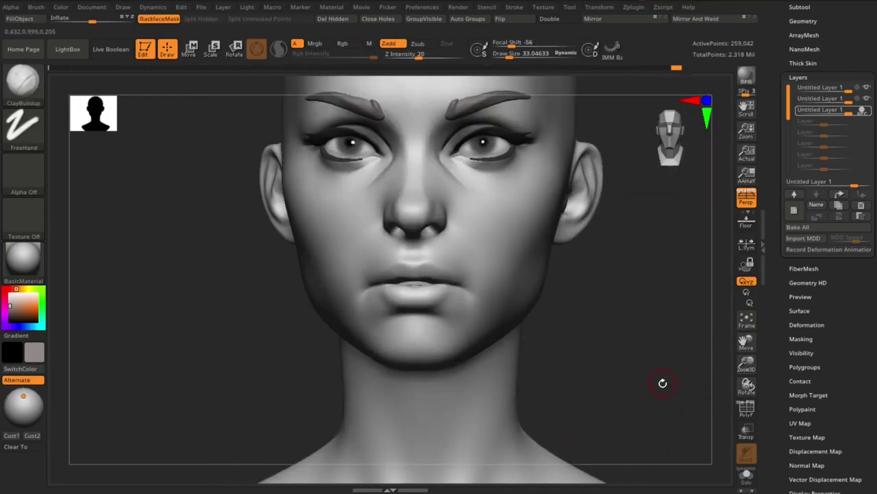
right_click_drag(370, 297, 343, 273)
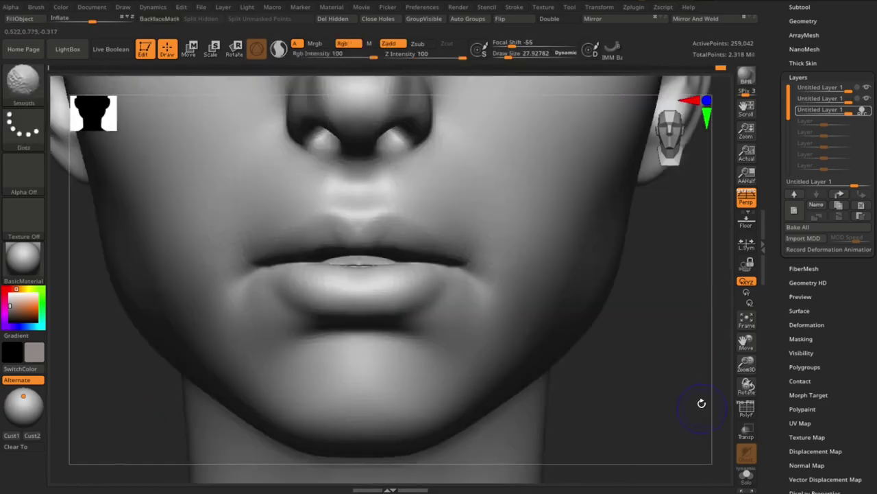
left_click_drag(702, 403, 311, 315)
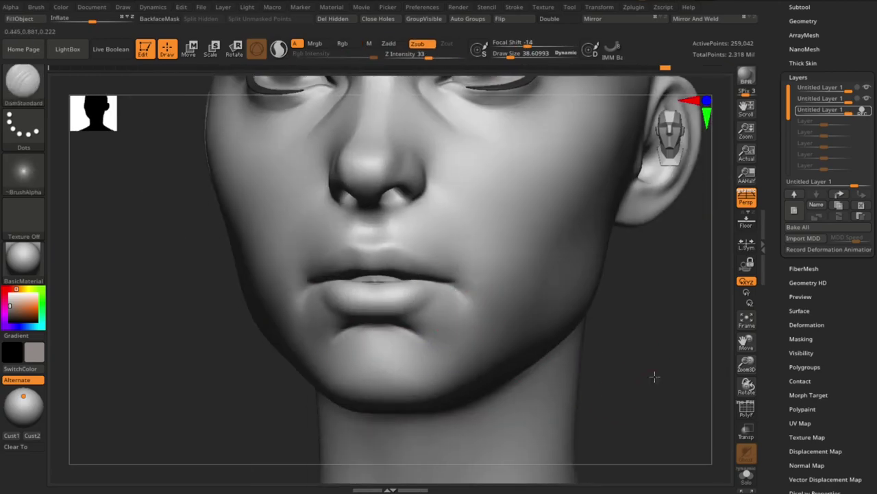
key("s")
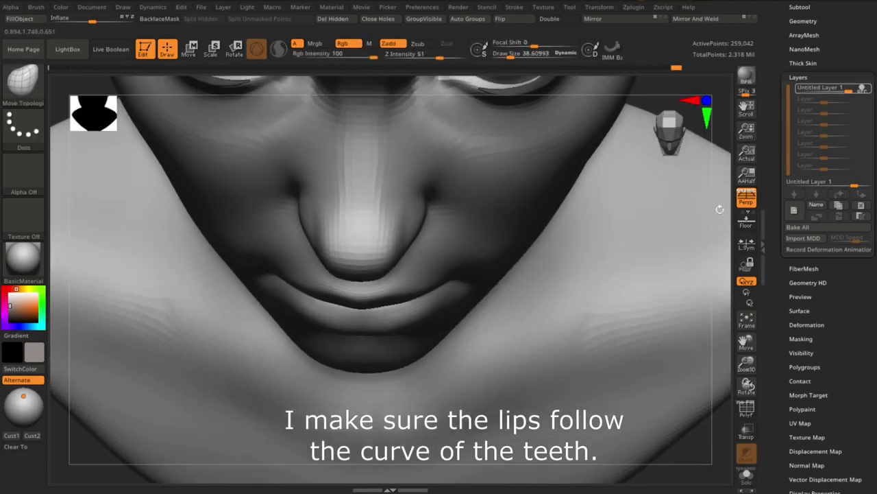
key("s")
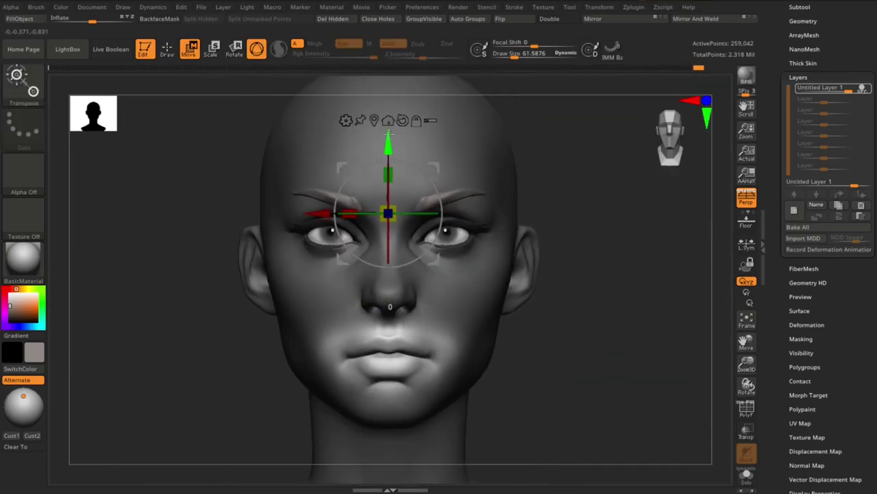
Step: Place the new sphere under the neck, reviewing it from front, side and below the chin
key("q")
mouse_move(587, 364)
left_mouse_down()
mouse_move(592, 327)
mouse_move(597, 354)
left_mouse_up()
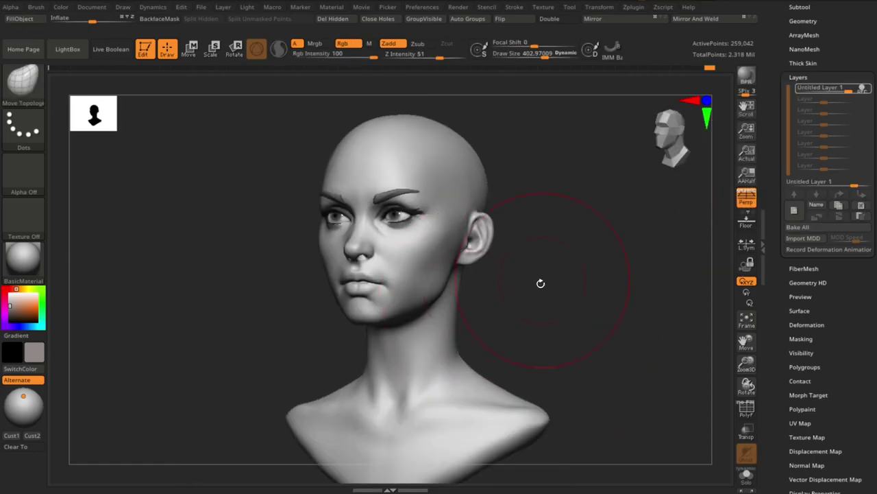
left_click_drag(540, 283, 469, 269)
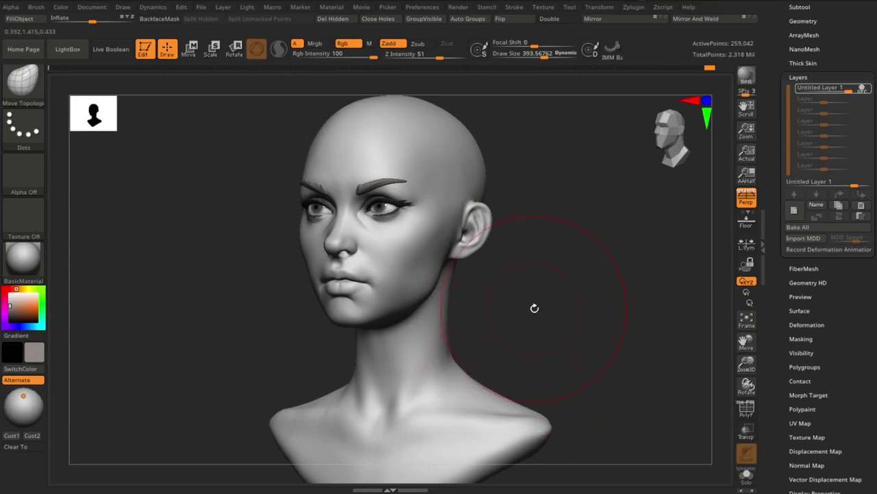
left_click_drag(168, 216, 572, 372)
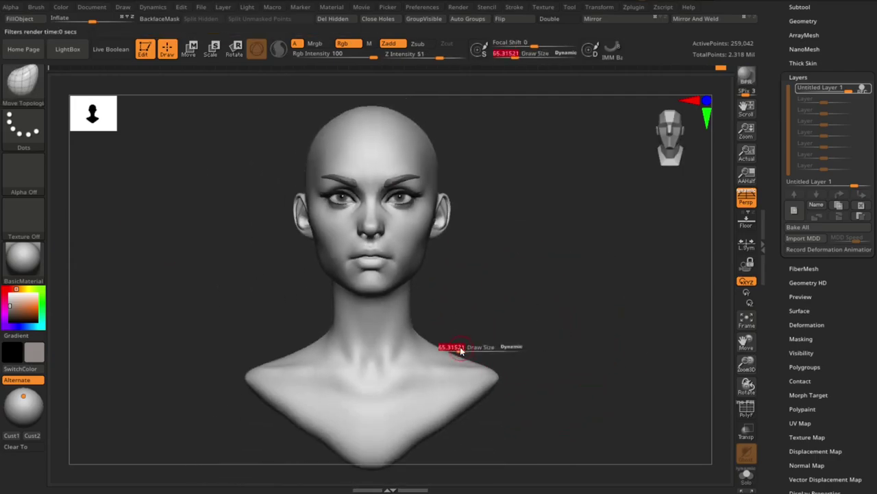
left_click_drag(581, 333, 528, 351)
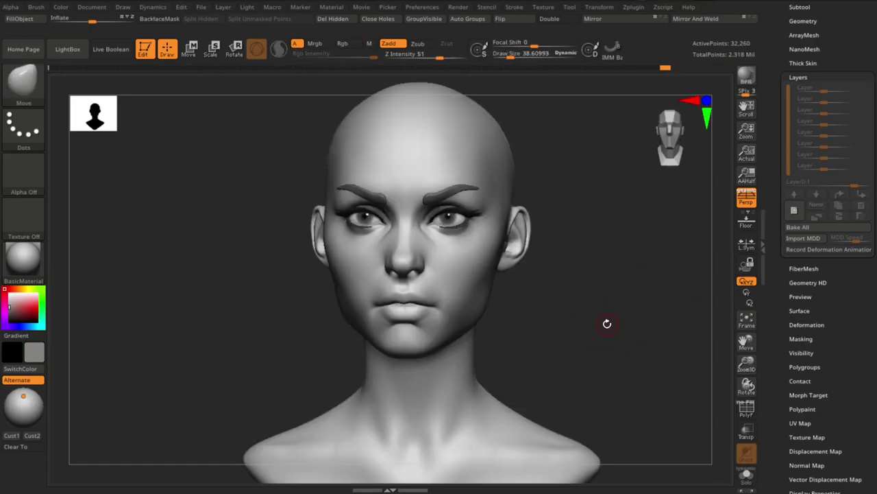
mouse_move(606, 323)
left_mouse_down()
mouse_move(580, 257)
mouse_move(623, 277)
mouse_move(577, 268)
mouse_move(634, 174)
left_mouse_up()
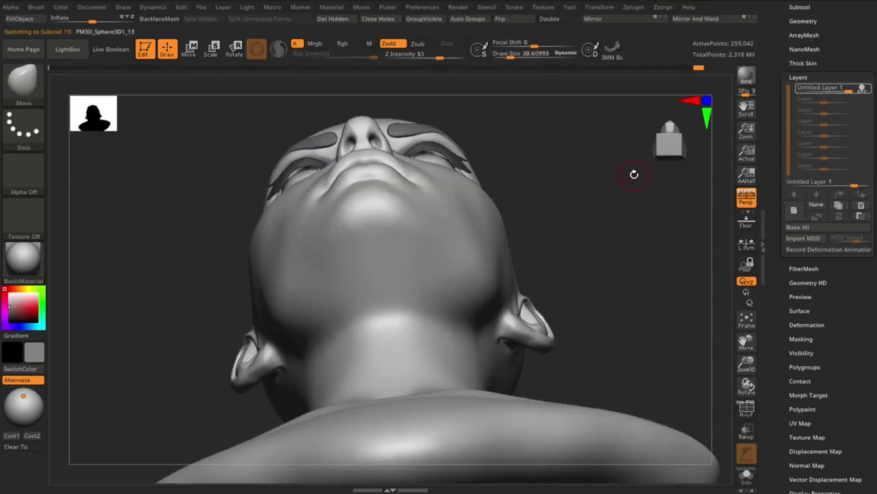
key("s")
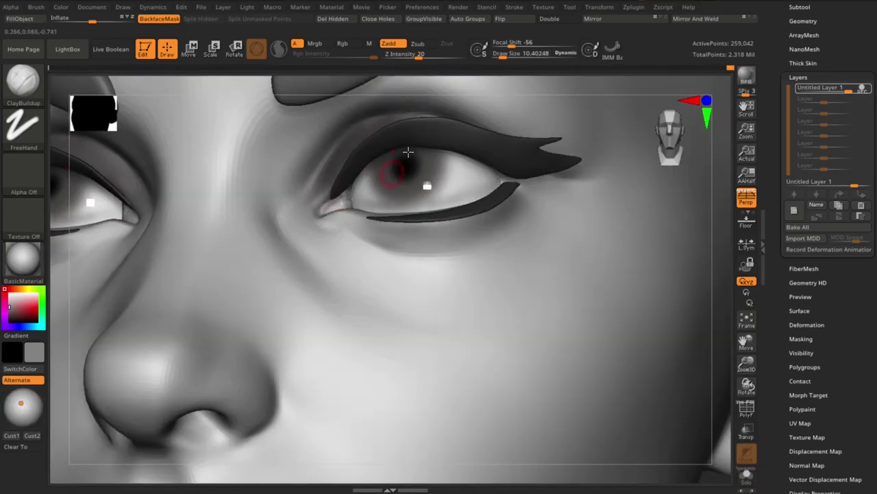
right_click_drag(408, 151, 349, 206)
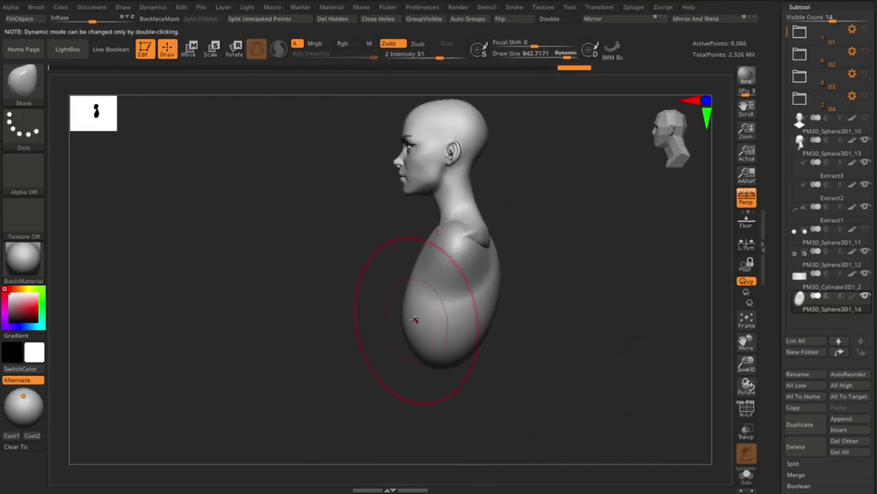
Step: Pull the torso block in at the waist and out at the hips
right_click_drag(414, 320, 415, 383)
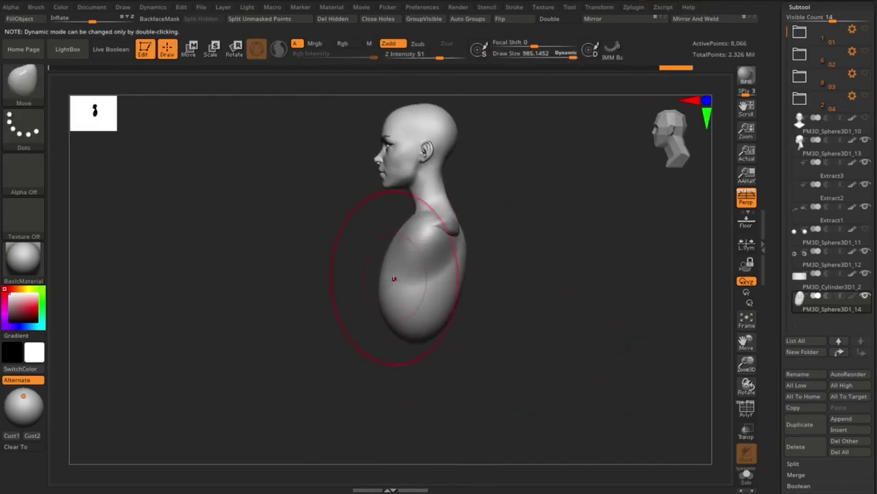
left_click_drag(396, 365, 384, 365)
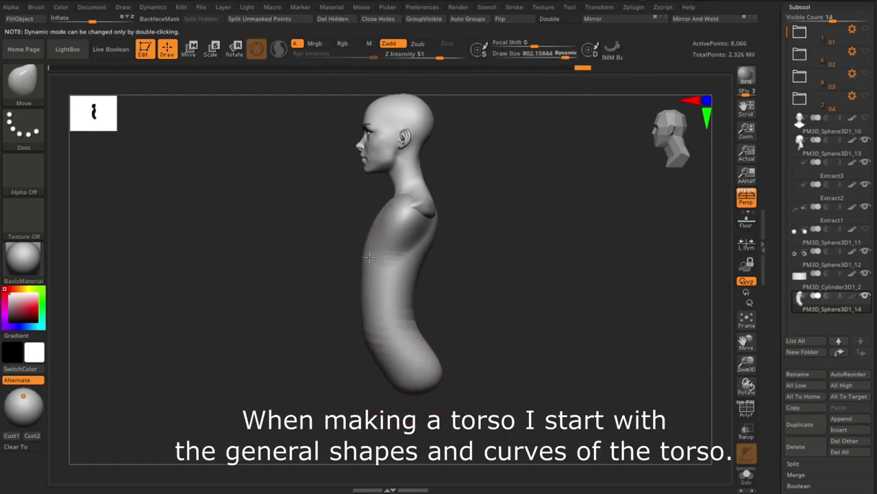
mouse_move(432, 233)
right_mouse_down()
mouse_move(391, 219)
mouse_move(354, 261)
mouse_move(509, 329)
right_mouse_up()
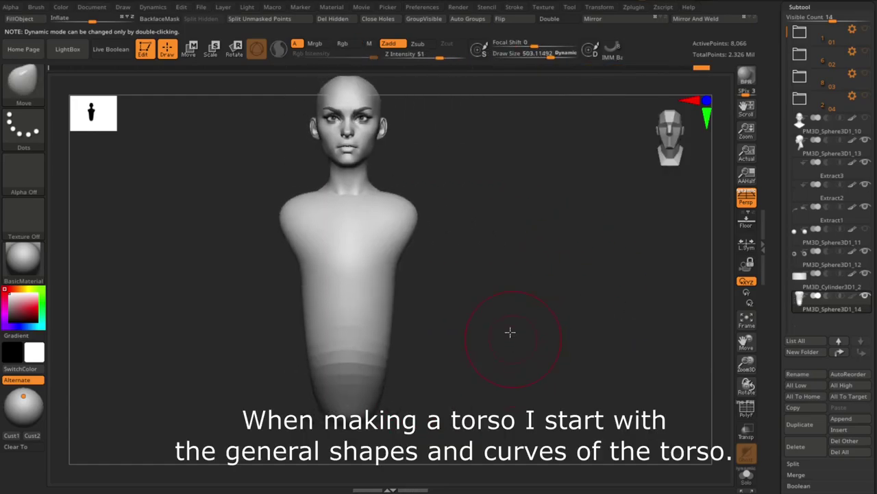
mouse_move(389, 390)
left_mouse_down()
mouse_move(352, 343)
mouse_move(421, 205)
mouse_move(446, 397)
left_mouse_up()
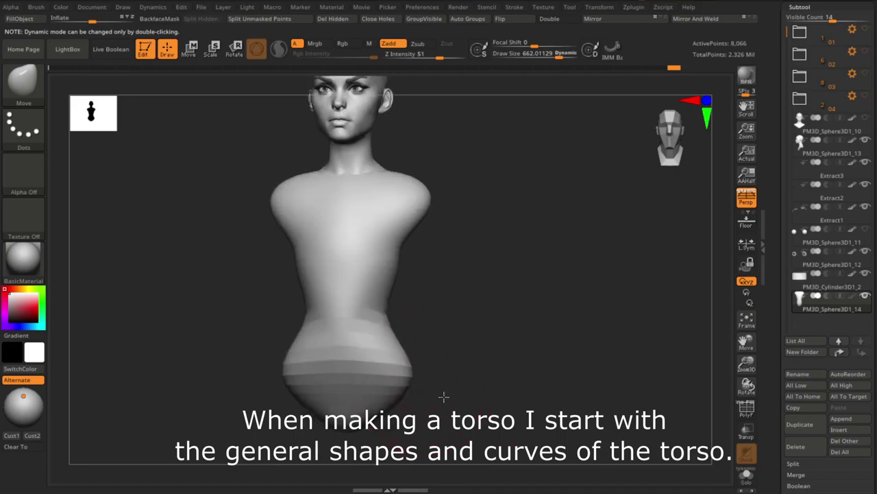
mouse_move(446, 397)
right_mouse_down()
mouse_move(433, 360)
mouse_move(523, 384)
mouse_move(425, 346)
right_mouse_up()
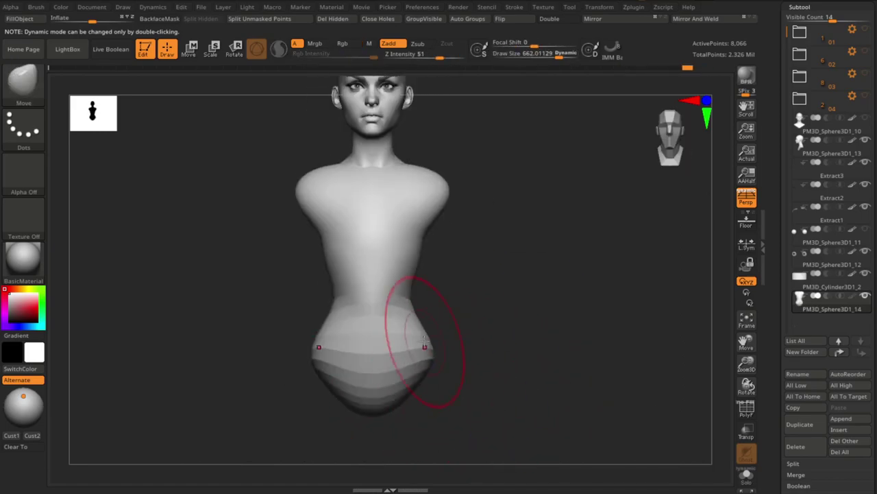
Step: Check the torso from the back and both profiles, then DynaMesh it at resolution 56
mouse_move(386, 431)
right_mouse_down()
mouse_move(372, 381)
mouse_move(372, 245)
right_mouse_up()
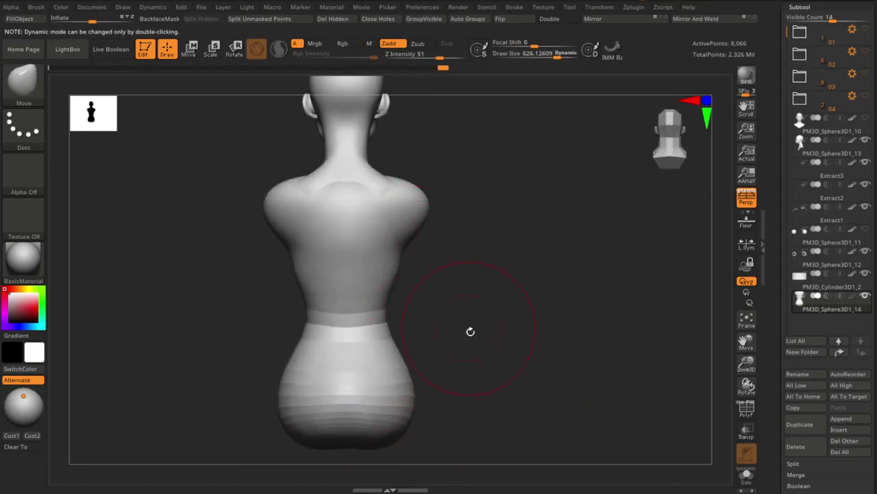
mouse_move(470, 333)
right_mouse_down()
mouse_move(374, 409)
mouse_move(519, 318)
right_mouse_up()
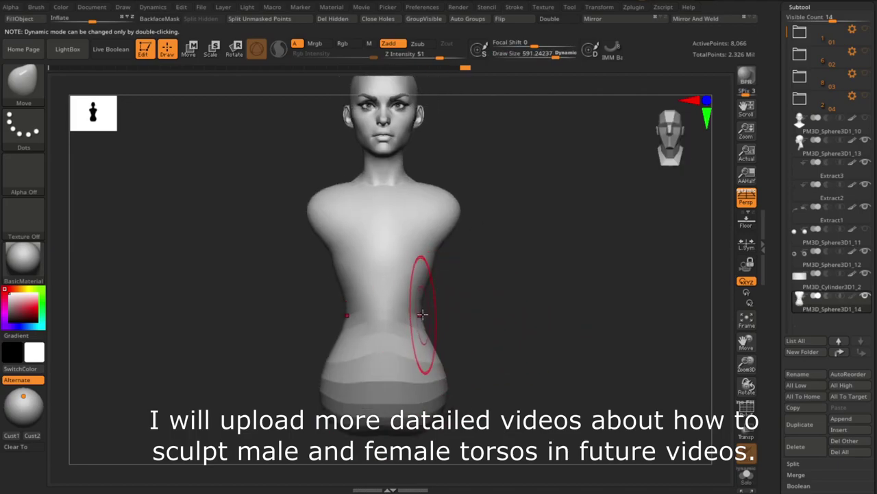
right_click_drag(415, 310, 432, 231)
mouse_move(553, 323)
right_mouse_down()
mouse_move(402, 395)
mouse_move(542, 353)
right_mouse_up()
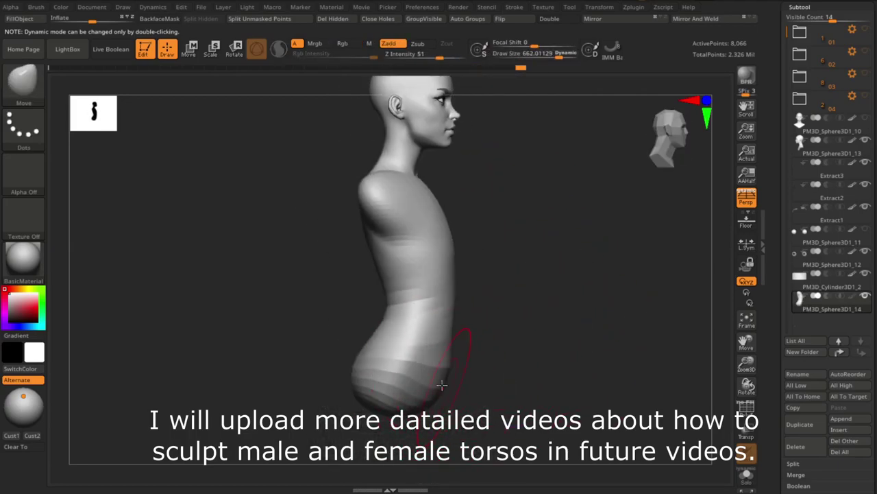
mouse_move(455, 372)
right_mouse_down()
mouse_move(437, 399)
mouse_move(556, 325)
mouse_move(450, 254)
right_mouse_up()
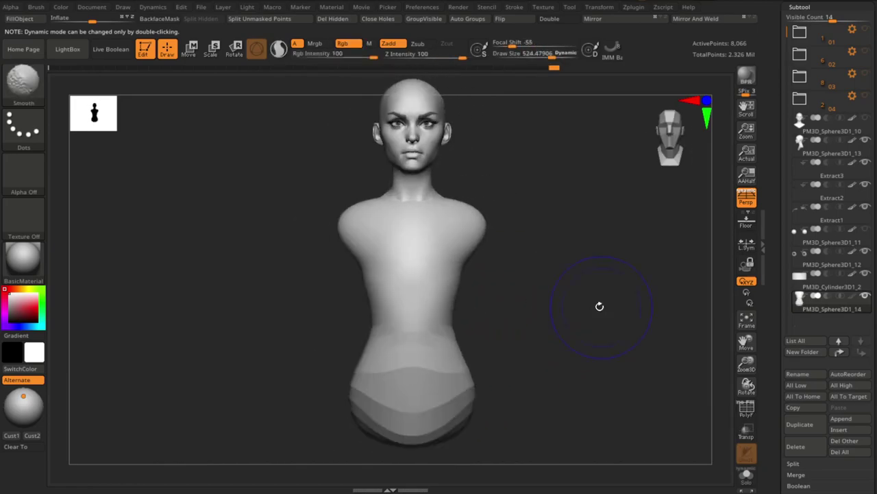
mouse_move(597, 304)
right_mouse_down()
mouse_move(414, 235)
mouse_move(572, 320)
mouse_move(354, 345)
mouse_move(493, 319)
right_mouse_up()
mouse_move(373, 363)
right_mouse_down()
mouse_move(509, 321)
mouse_move(447, 180)
right_mouse_up()
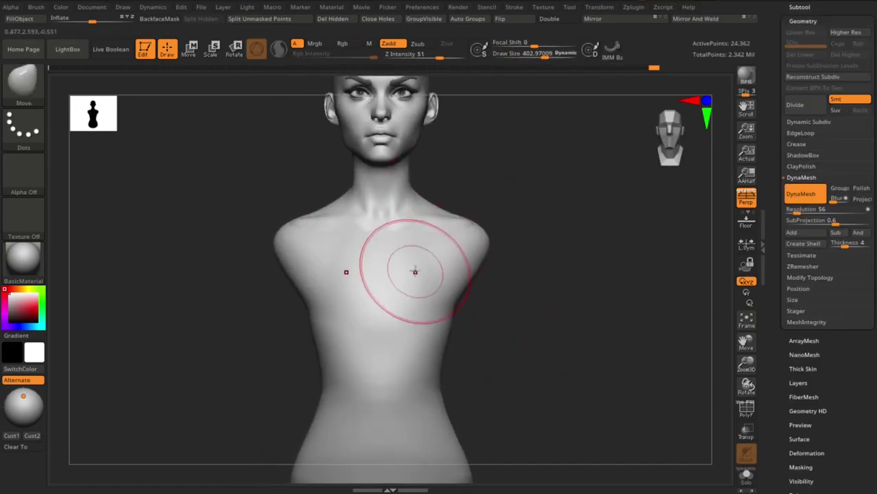
Step: Carve grooves down the chest and abdomen with a smaller brush
right_click_drag(415, 271, 380, 250)
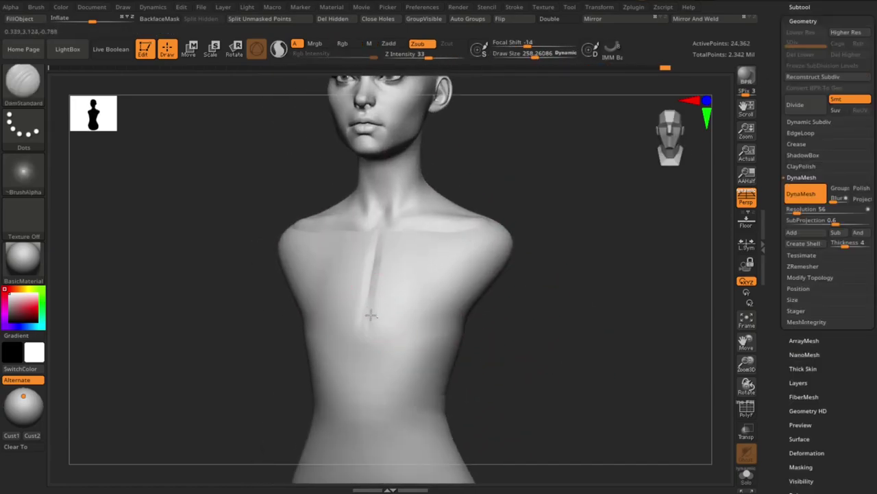
left_click_drag(507, 310, 537, 352)
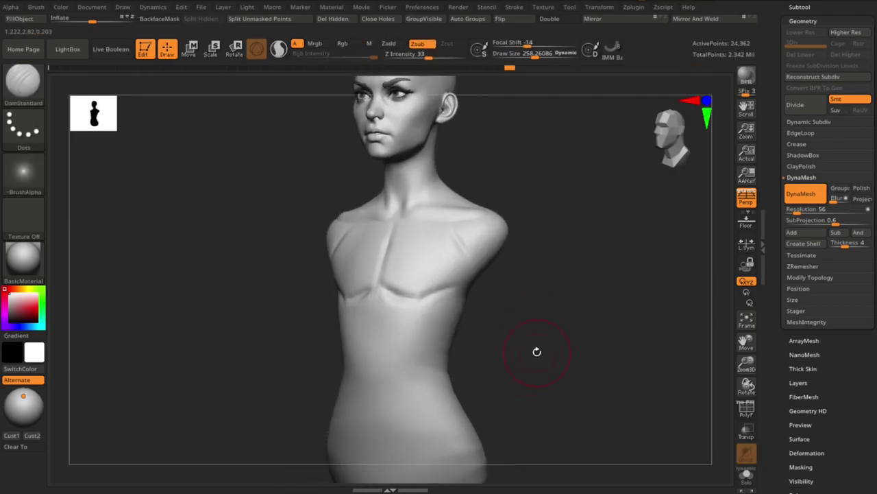
mouse_move(389, 324)
left_mouse_down()
mouse_move(382, 313)
mouse_move(386, 347)
mouse_move(430, 333)
mouse_move(391, 274)
mouse_move(489, 308)
mouse_move(460, 290)
mouse_move(504, 313)
mouse_move(429, 274)
mouse_move(454, 239)
mouse_move(436, 230)
left_mouse_up()
Step: Push the torso's side profile into shape with the Move brush
key("b")
key("m")
key("v")
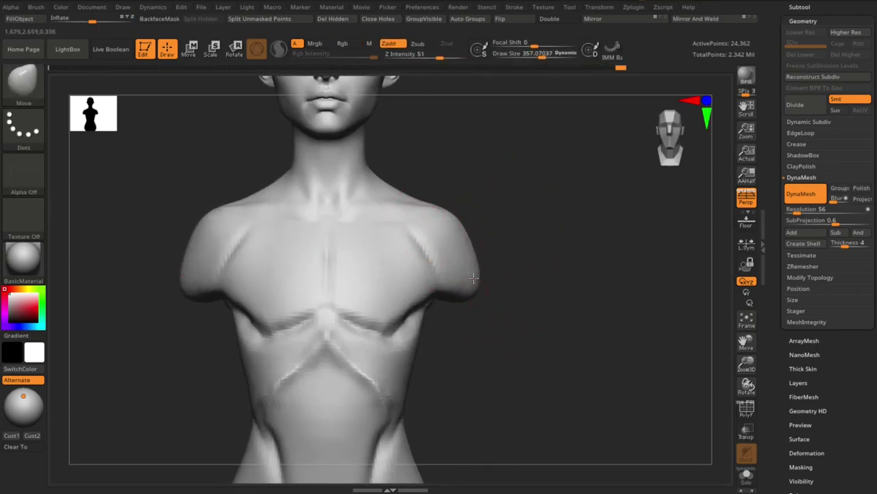
mouse_move(550, 341)
left_mouse_down()
mouse_move(500, 302)
mouse_move(583, 290)
left_mouse_up()
mouse_move(515, 217)
left_mouse_down()
mouse_move(619, 315)
mouse_move(542, 268)
mouse_move(495, 258)
mouse_move(577, 377)
mouse_move(401, 363)
mouse_move(480, 345)
mouse_move(446, 340)
mouse_move(479, 327)
left_mouse_up()
Step: Cut spine and back muscle lines with a smaller DamStandard brush
key("b")
key("d")
key("s")
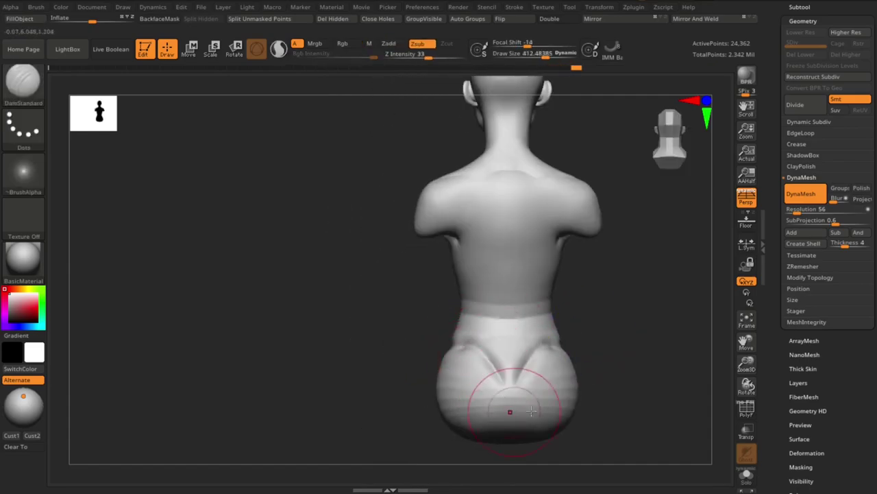
mouse_move(531, 410)
left_mouse_down()
mouse_move(613, 337)
mouse_move(500, 231)
mouse_move(486, 164)
mouse_move(478, 321)
left_mouse_up()
mouse_move(567, 341)
left_mouse_down()
mouse_move(591, 333)
mouse_move(416, 309)
mouse_move(444, 228)
left_mouse_up()
mouse_move(472, 352)
left_mouse_down()
mouse_move(480, 329)
mouse_move(432, 337)
mouse_move(496, 326)
mouse_move(515, 290)
mouse_move(593, 348)
mouse_move(488, 244)
mouse_move(402, 192)
mouse_move(603, 357)
mouse_move(386, 255)
left_mouse_up()
key("s")
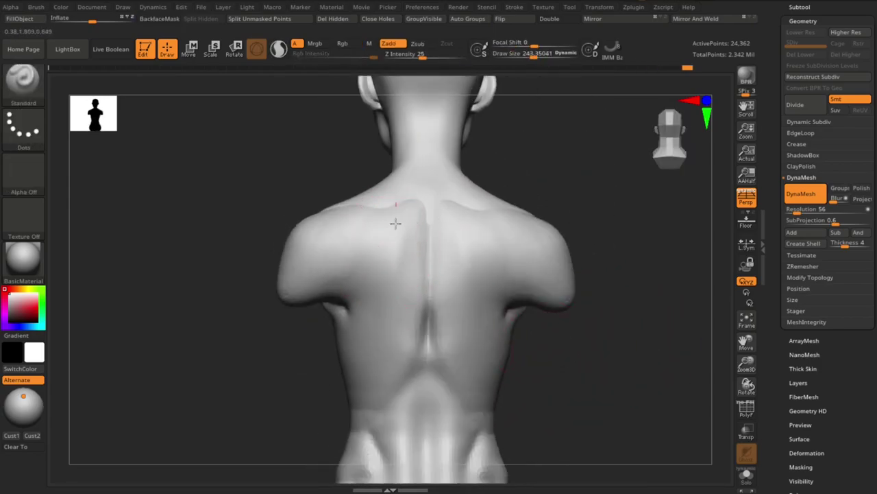
Step: Refine the shoulder tops, shoulder blades and back forms, checking front, sides and back
mouse_move(489, 255)
left_mouse_down()
mouse_move(513, 294)
mouse_move(505, 271)
left_mouse_up()
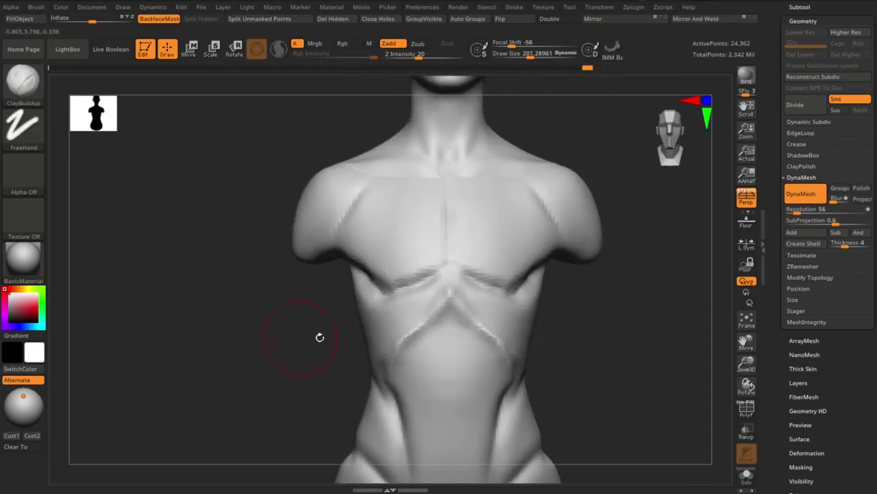
mouse_move(319, 336)
left_mouse_down()
mouse_move(434, 274)
mouse_move(468, 226)
left_mouse_up()
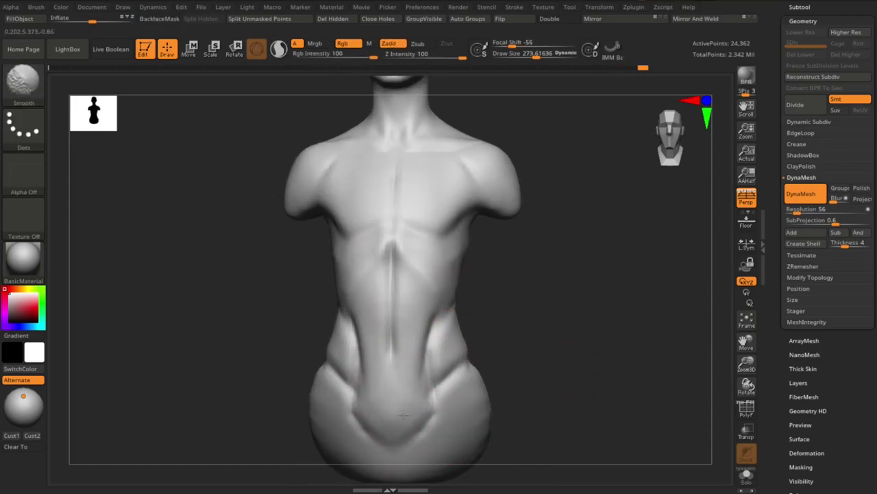
left_click_drag(573, 293, 436, 295)
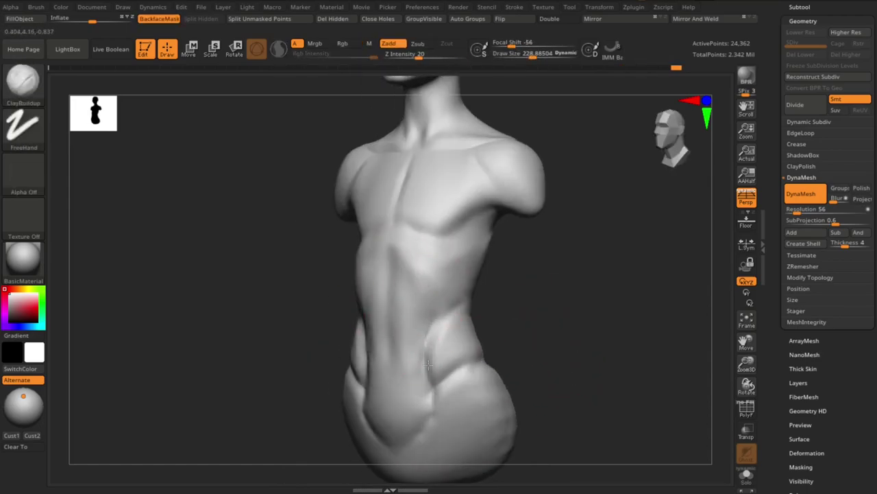
mouse_move(428, 365)
left_mouse_down()
mouse_move(549, 348)
mouse_move(457, 393)
left_mouse_up()
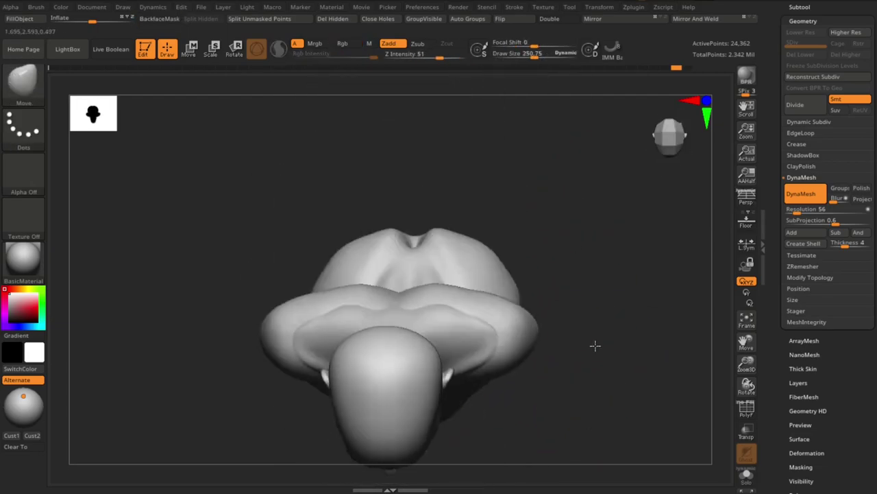
left_click_drag(595, 345, 575, 298)
left_click(516, 316)
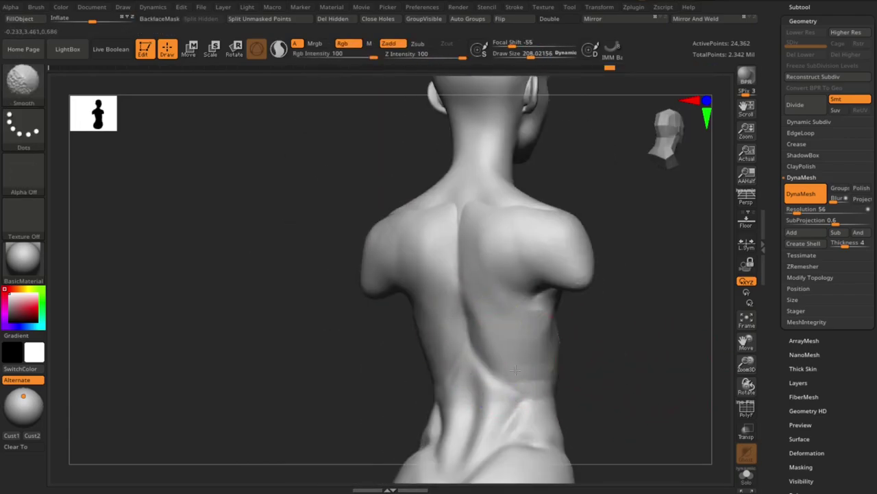
left_click_drag(516, 371, 578, 369, "shift")
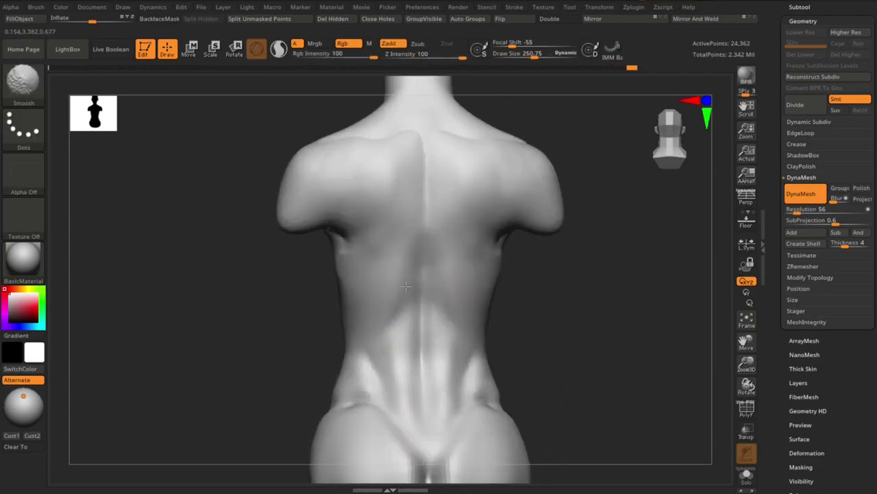
left_click_drag(406, 286, 358, 302)
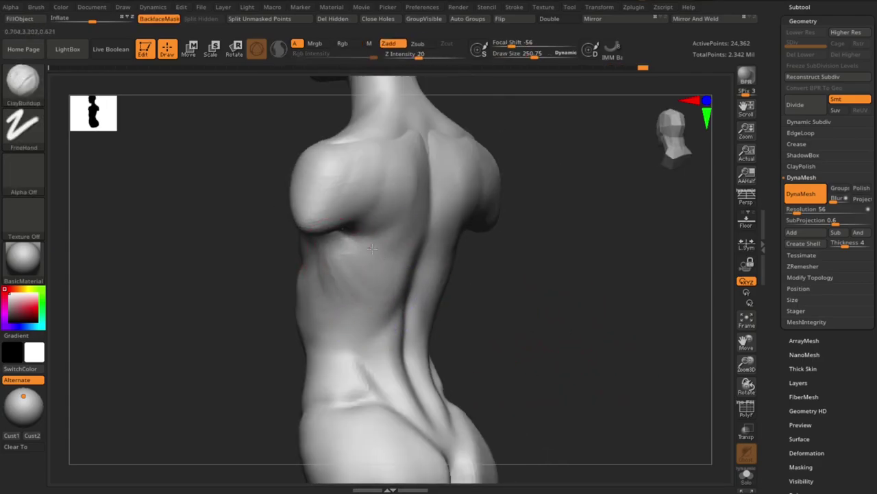
mouse_move(370, 248)
left_mouse_down()
mouse_move(607, 339)
mouse_move(411, 265)
mouse_move(572, 366)
mouse_move(542, 340)
left_mouse_up()
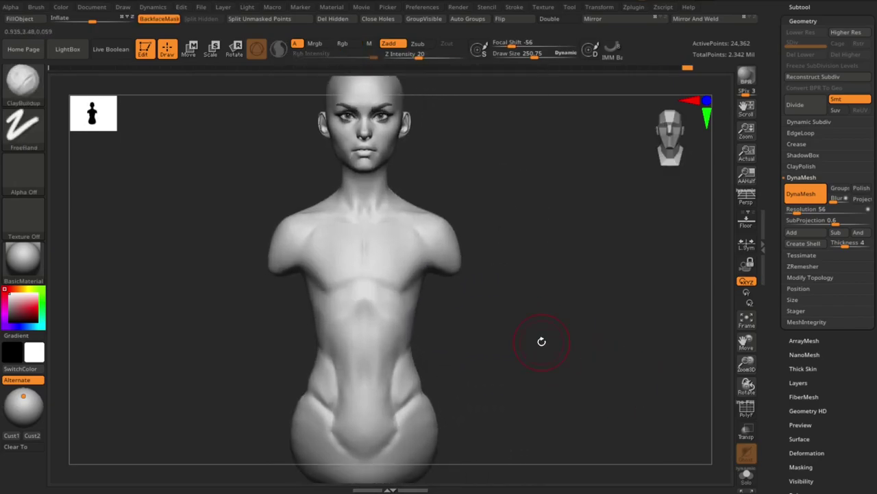
mouse_move(437, 418)
left_mouse_down()
mouse_move(492, 349)
mouse_move(510, 378)
mouse_move(526, 374)
left_mouse_up()
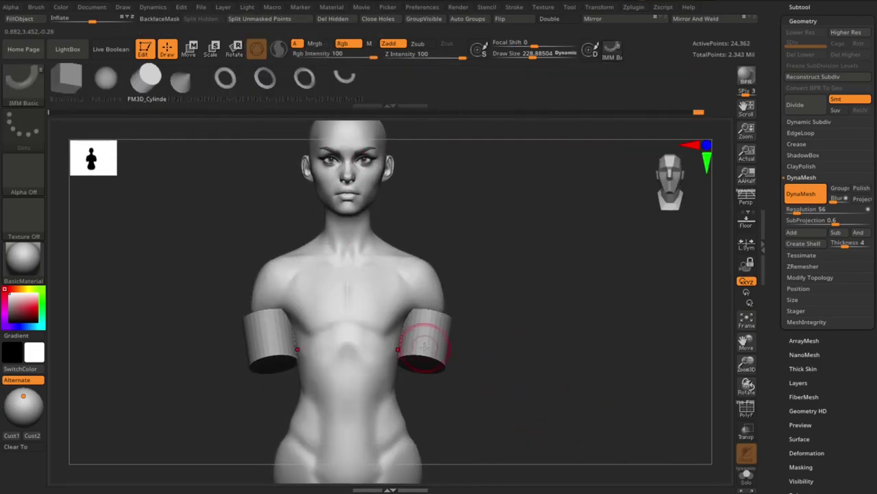
Step: Bring the two chest spheres into a close front view
left_click(799, 7)
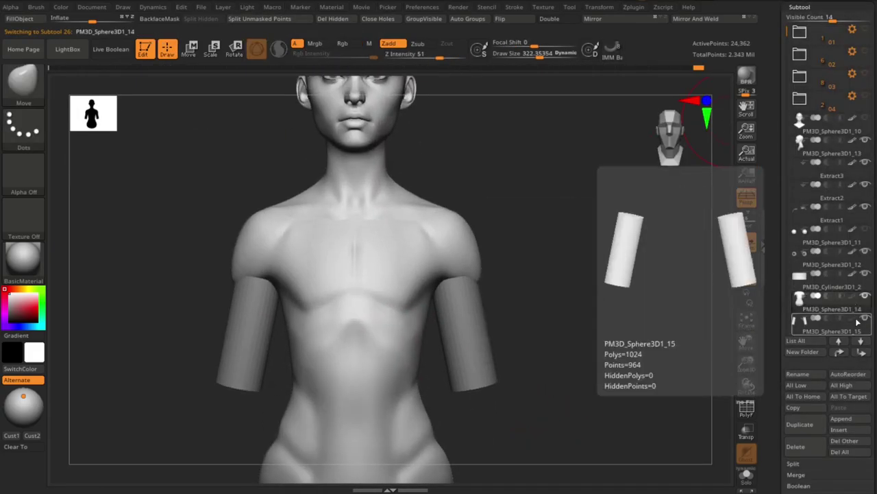
mouse_move(510, 368)
left_mouse_down()
mouse_move(599, 300)
mouse_move(638, 362)
left_mouse_up()
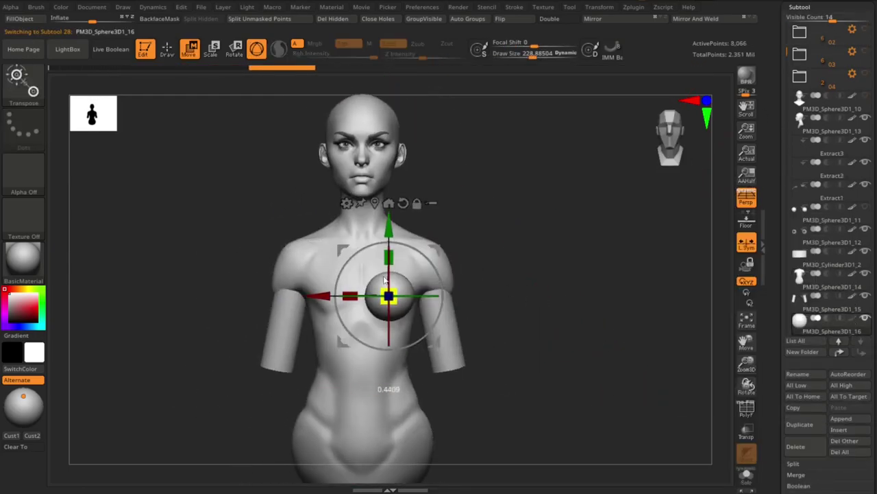
scroll(616, 348, "up", 3)
mouse_move(617, 348)
left_mouse_down()
mouse_move(509, 270)
mouse_move(685, 274)
left_mouse_up()
Step: Pull both chest spheres into teardrop shapes with Move, then select the torso subtool
key("q")
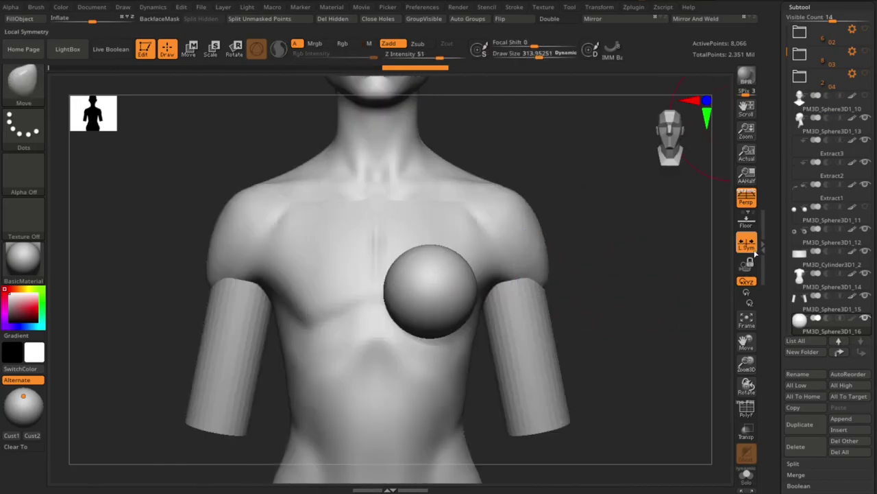
mouse_move(659, 312)
left_mouse_down()
mouse_move(286, 384)
mouse_move(464, 290)
mouse_move(447, 286)
mouse_move(622, 260)
mouse_move(449, 277)
mouse_move(513, 382)
mouse_move(528, 352)
left_mouse_up()
key("s")
mouse_move(650, 348)
left_mouse_down()
mouse_move(665, 356)
mouse_move(457, 348)
mouse_move(480, 255)
mouse_move(640, 333)
mouse_move(691, 337)
mouse_move(491, 291)
mouse_move(652, 308)
mouse_move(507, 284)
mouse_move(686, 319)
left_mouse_up()
key("s")
left_click(445, 358, "alt")
mouse_move(446, 358)
left_mouse_down()
mouse_move(455, 317)
mouse_move(603, 288)
mouse_move(654, 368)
left_mouse_up()
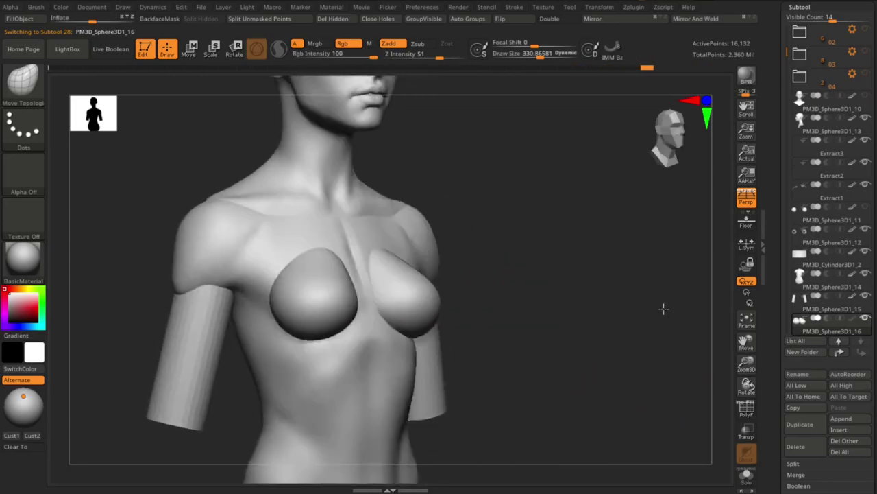
Step: DynaMesh the torso to 27,097 points, fusing in the breasts, then shape them with Move
left_click(806, 194)
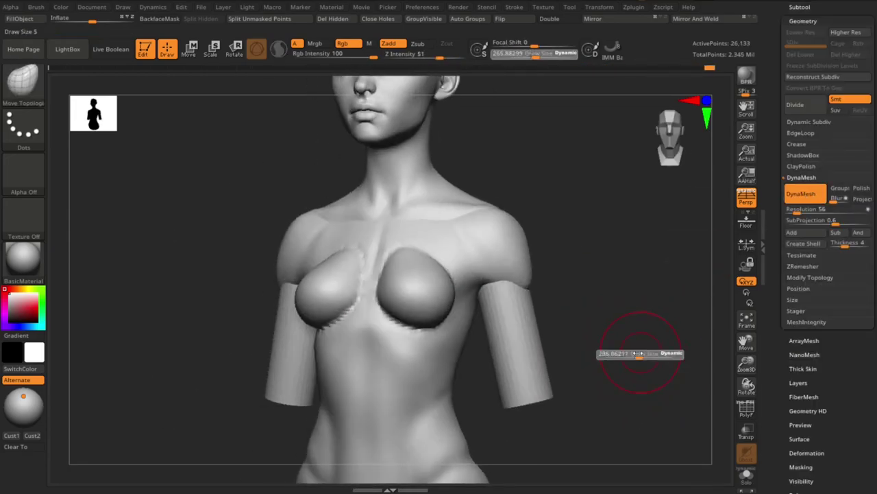
left_click_drag(659, 318, 544, 279)
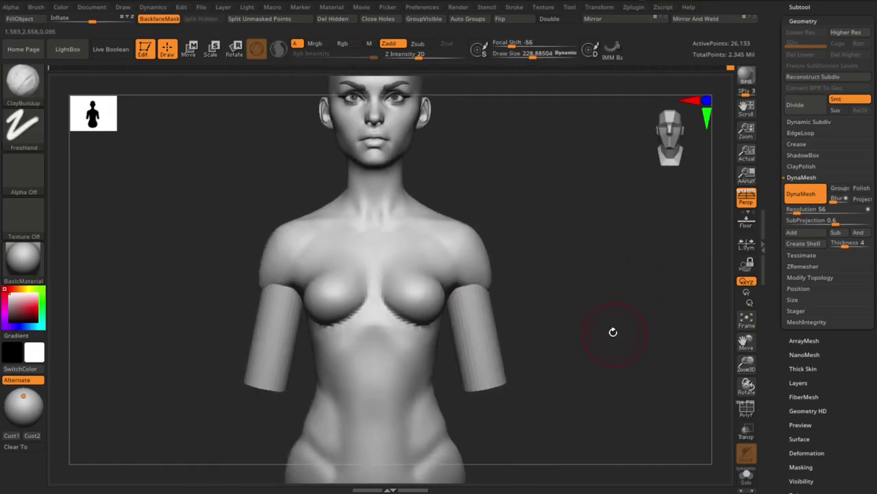
left_click_drag(613, 333, 333, 274, "shift")
key("b")
key("m")
key("v")
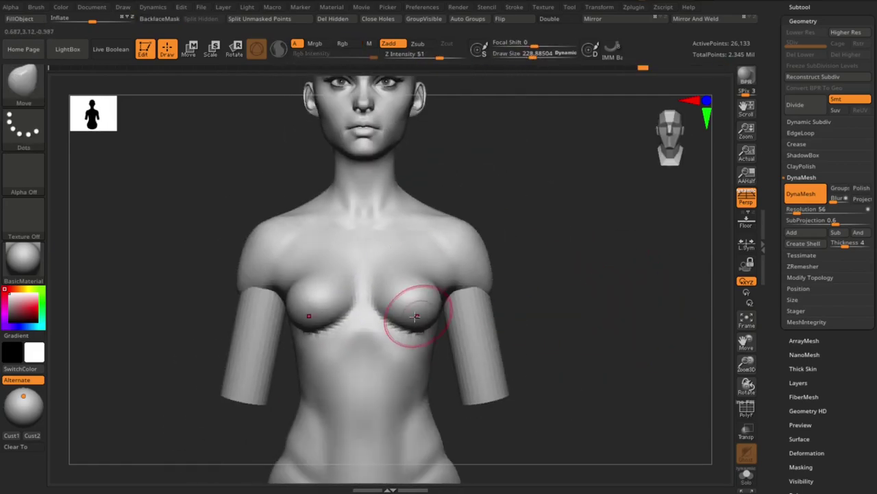
mouse_move(417, 312)
left_mouse_down("shift")
mouse_move(368, 372)
mouse_move(490, 268)
left_mouse_up("shift")
Step: Smooth the jagged seam under the breasts using ClayBuildup and Standard strokes
key("b")
key("c")
key("b")
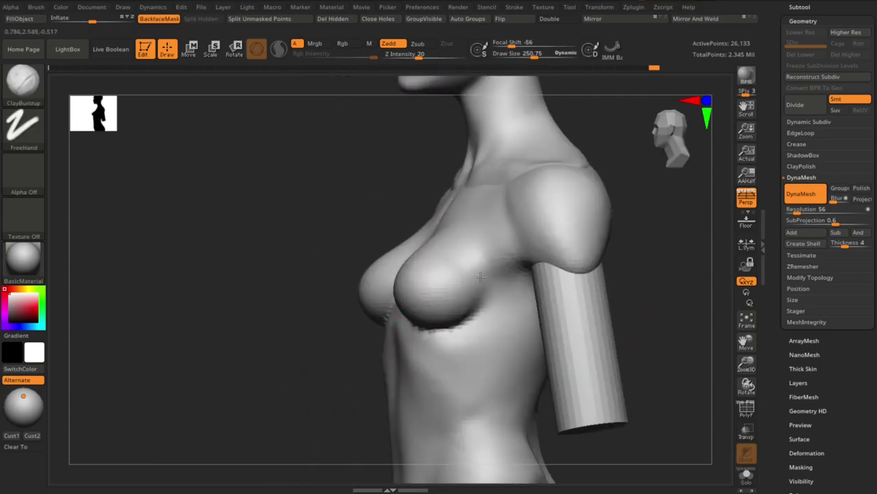
key("b")
key("s")
key("t")
left_click_drag(473, 320, 641, 314, "shift")
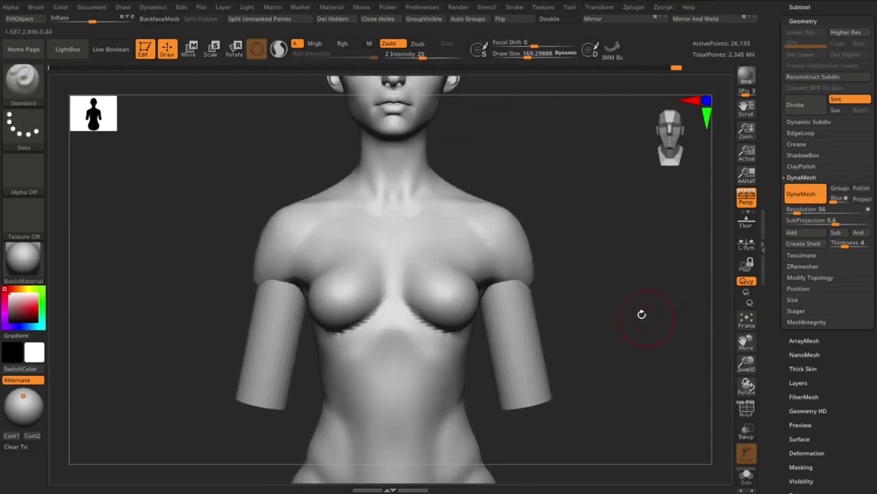
left_click_drag(651, 239, 662, 353)
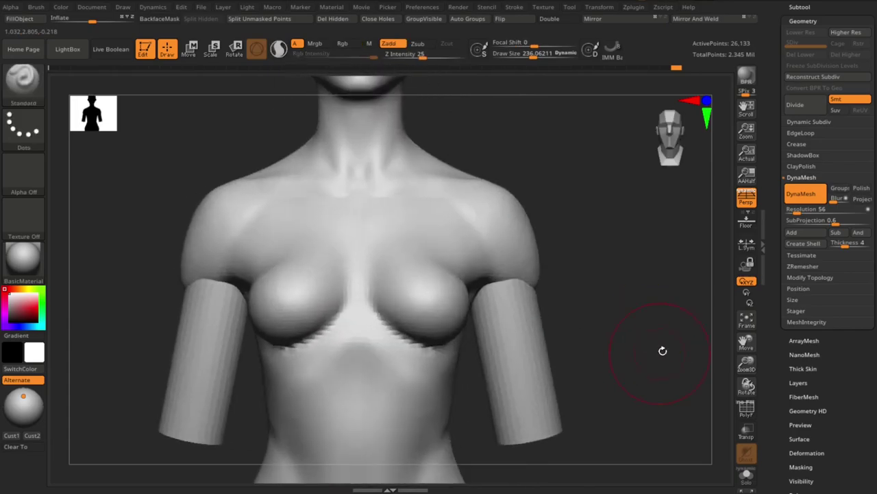
mouse_move(476, 306)
left_mouse_down()
mouse_move(457, 308)
mouse_move(422, 229)
left_mouse_up()
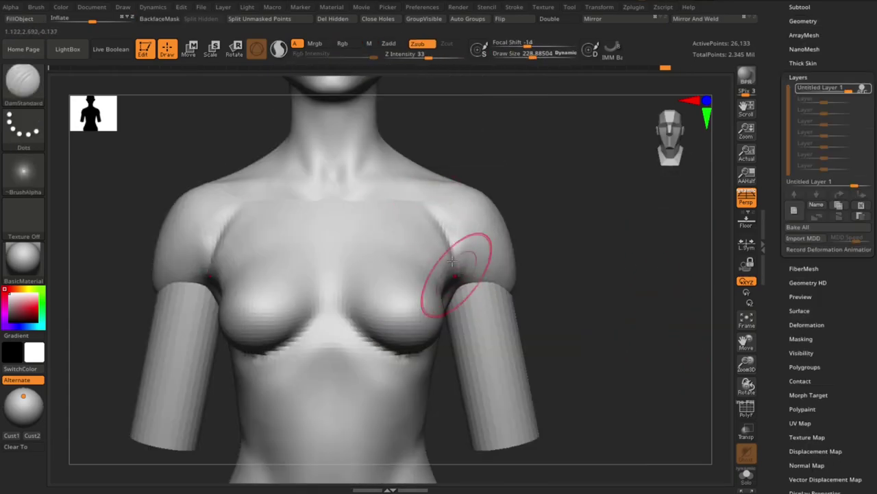
mouse_move(471, 279)
left_mouse_down("shift")
mouse_move(634, 319)
mouse_move(444, 297)
left_mouse_up("shift")
Step: Blend the opposite breast into the chest, alternating Move, ClayBuildup and lower-strength Standard
key("b")
key("m")
key("v")
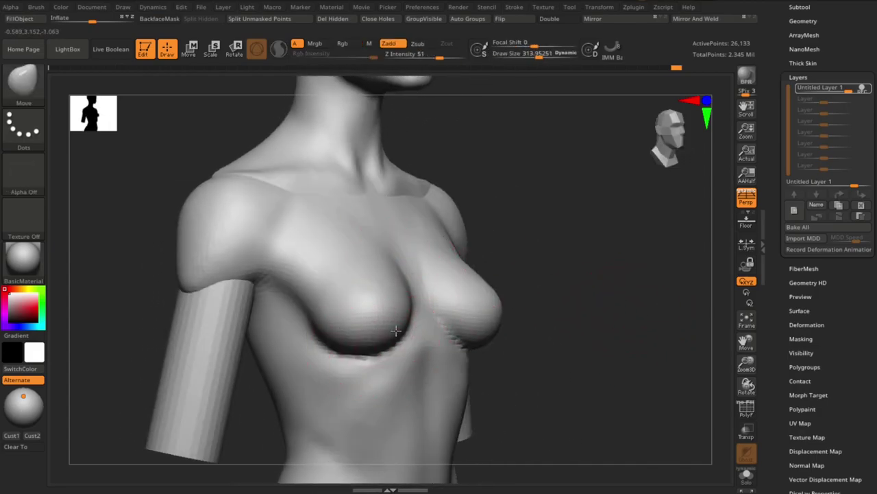
key("b")
key("c")
key("b")
mouse_move(578, 372)
left_mouse_down()
mouse_move(434, 305)
mouse_move(396, 334)
mouse_move(389, 312)
left_mouse_up()
key("b")
key("m")
key("v")
Step: Carve the ribcage crease below the breasts with DamStandard
key("b")
key("s")
key("t")
key("s")
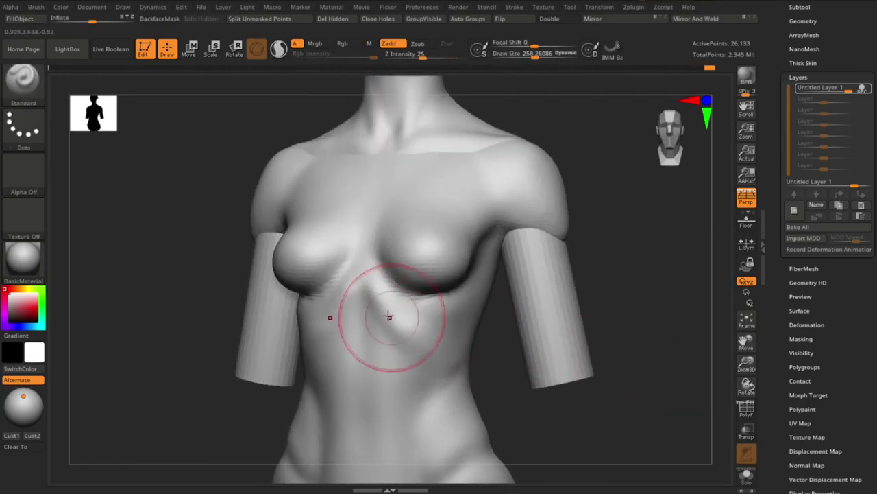
mouse_move(440, 357)
left_mouse_down()
mouse_move(623, 333)
mouse_move(479, 329)
left_mouse_up()
key("b")
key("d")
key("s")
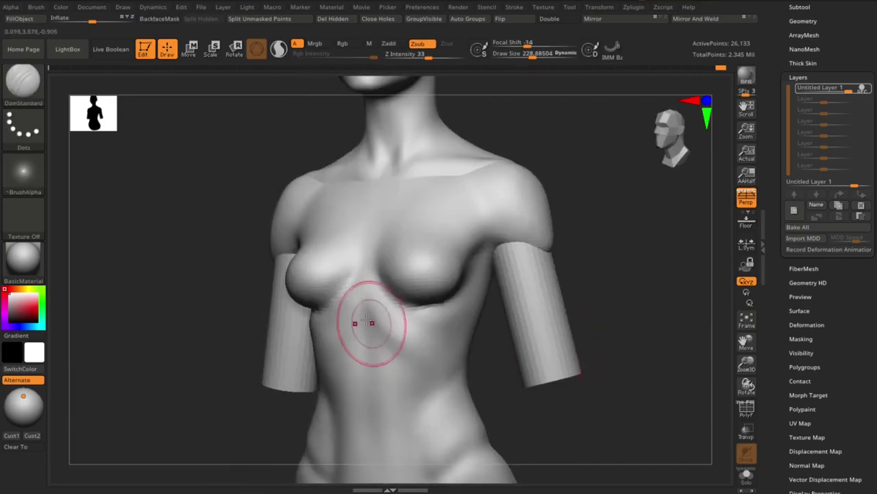
mouse_move(358, 323)
left_mouse_down()
mouse_move(661, 353)
mouse_move(622, 314)
mouse_move(411, 352)
left_mouse_up()
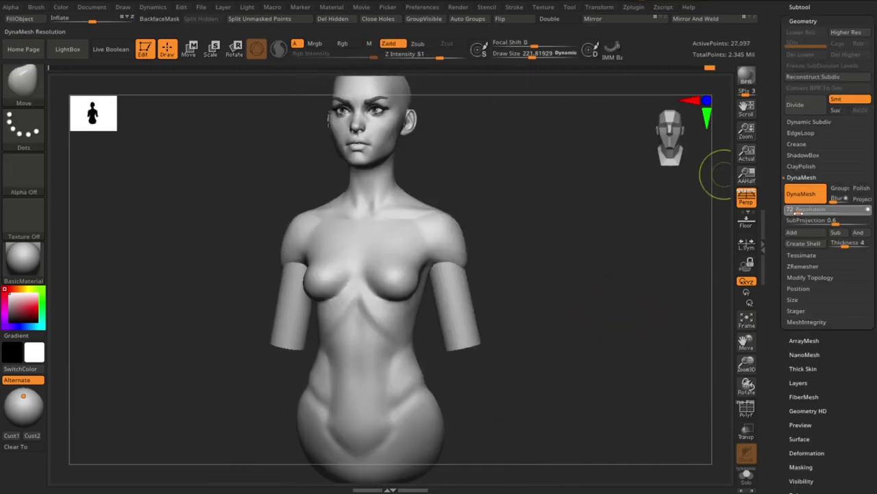
Step: Carve a crease along the shoulder blade and pull the back surface with Move
key("b")
key("m")
key("v")
mouse_move(632, 345)
left_mouse_down()
mouse_move(525, 280)
mouse_move(587, 316)
mouse_move(517, 288)
left_mouse_up()
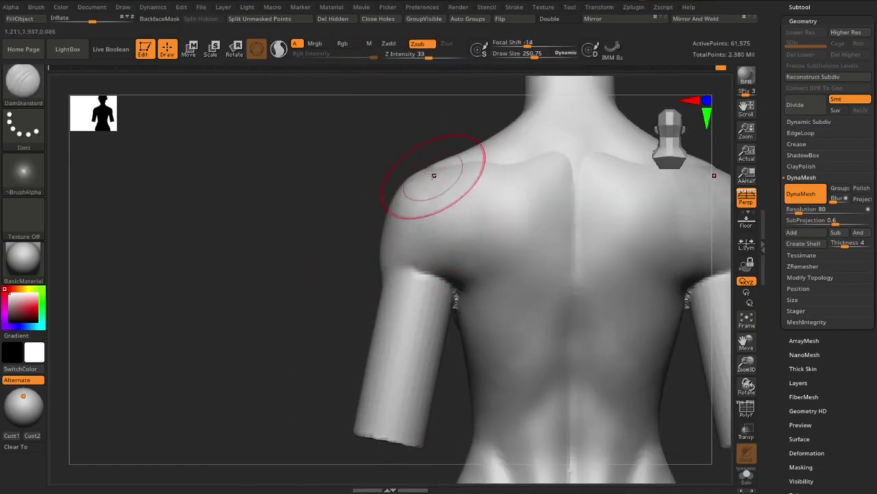
mouse_move(493, 215)
left_mouse_down()
mouse_move(413, 268)
mouse_move(313, 310)
mouse_move(419, 284)
mouse_move(549, 337)
mouse_move(450, 251)
mouse_move(484, 268)
mouse_move(421, 261)
mouse_move(475, 314)
left_mouse_up()
key("b")
key("m")
key("v")
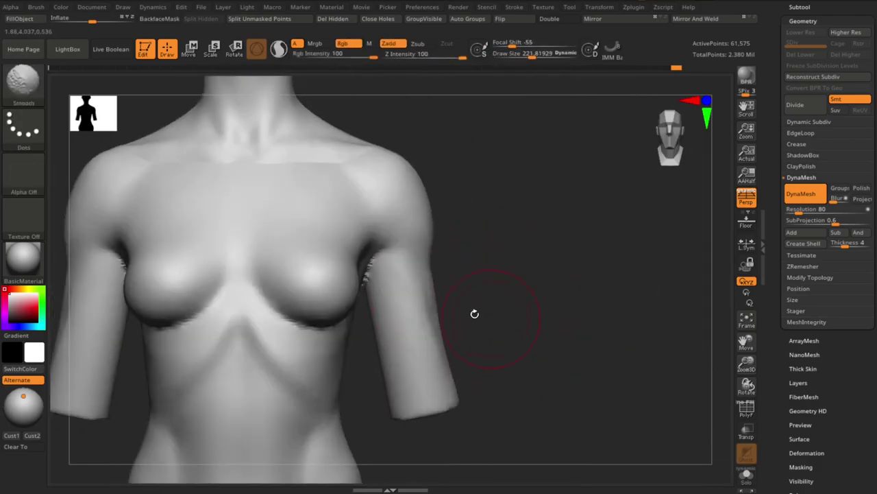
left_click_drag(516, 359, 393, 362, "alt")
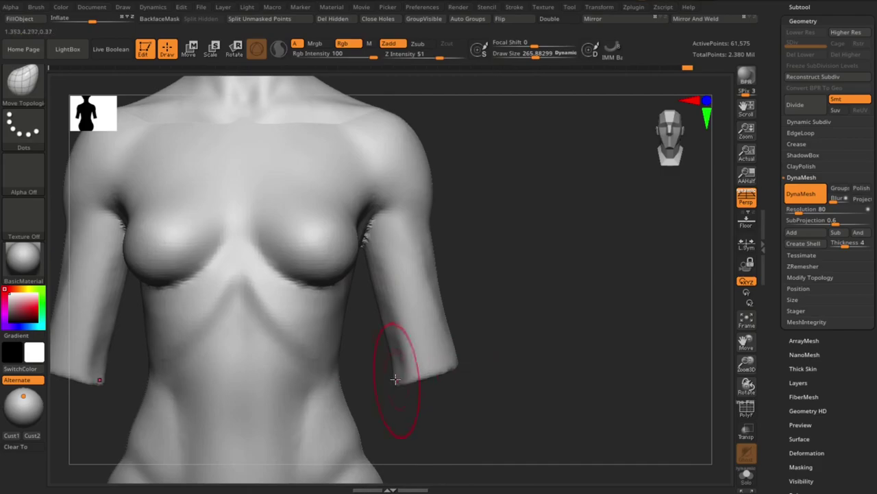
Step: Raise the shoulder from behind with gentle strokes, then reshape the back with Move
key("b")
key("s")
key("t")
left_click_drag(421, 277, 446, 226)
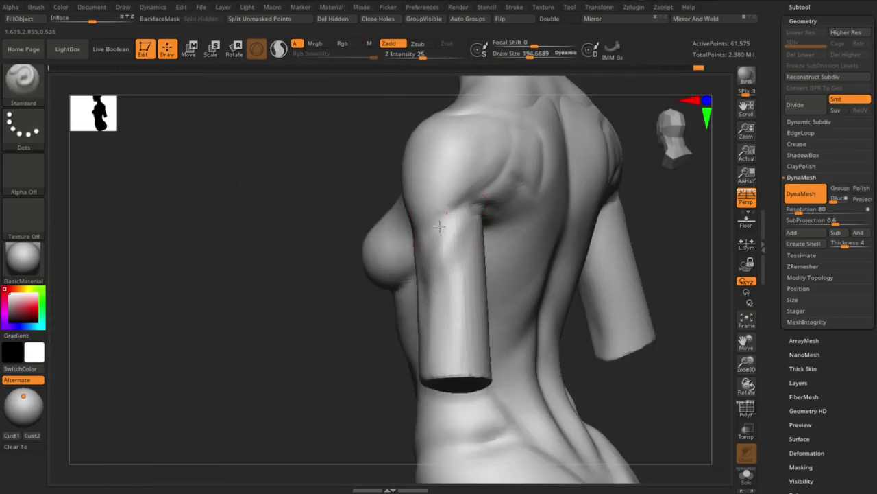
mouse_move(442, 294)
left_mouse_down("shift")
mouse_move(435, 298)
mouse_move(451, 255)
mouse_move(444, 245)
mouse_move(470, 265)
mouse_move(447, 354)
mouse_move(447, 308)
mouse_move(545, 290)
left_mouse_up("shift")
key("b")
key("m")
key("v")
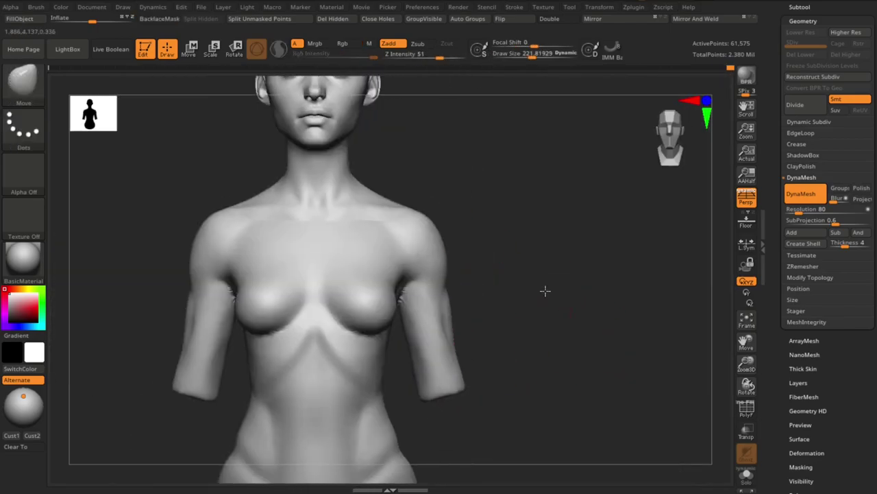
mouse_move(436, 238)
left_mouse_down("shift")
mouse_move(384, 288)
mouse_move(338, 297)
mouse_move(474, 255)
left_mouse_up("shift")
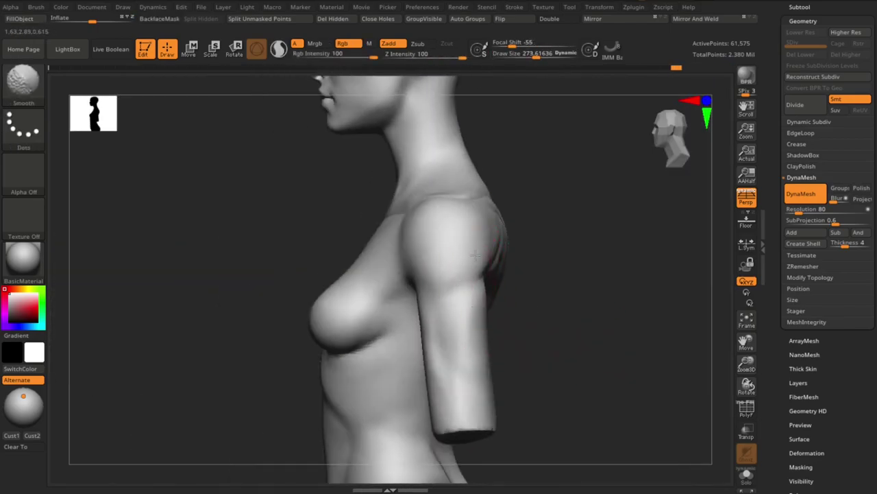
mouse_move(565, 343)
left_mouse_down()
mouse_move(427, 333)
mouse_move(480, 253)
mouse_move(488, 299)
mouse_move(445, 233)
left_mouse_up()
Step: Refine the shoulder with DamStandard creases and ClayBuildup, smoothing its forms
key("b")
key("d")
key("s")
mouse_move(427, 365)
left_mouse_down()
mouse_move(494, 372)
mouse_move(480, 356)
mouse_move(498, 354)
mouse_move(428, 273)
left_mouse_up()
key("b")
key("c")
key("b")
mouse_move(444, 333)
right_mouse_down("shift")
mouse_move(398, 275)
mouse_move(399, 335)
right_mouse_up("shift")
key("b")
key("d")
key("s")
mouse_move(399, 335)
left_mouse_down()
mouse_move(466, 370)
mouse_move(362, 358)
mouse_move(521, 347)
mouse_move(437, 258)
left_mouse_up()
Step: Shape the upper arm and armpit with Move and ClayBuildup strokes
key("b")
key("m")
key("v")
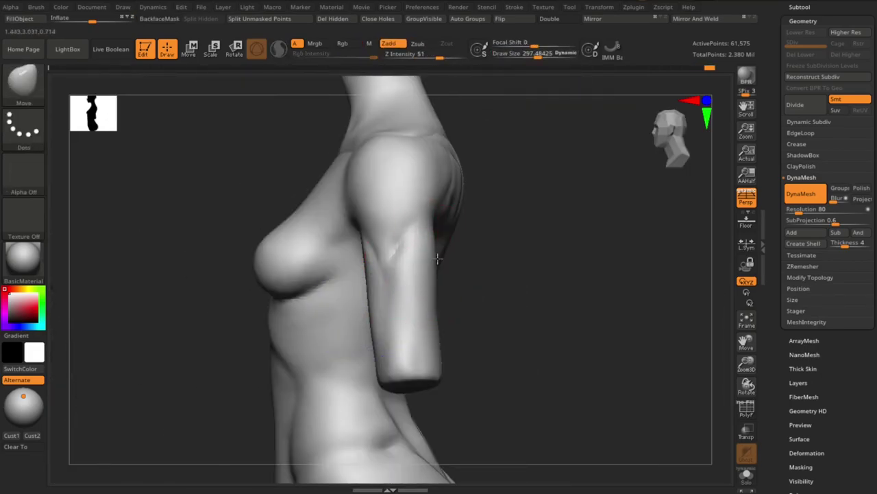
mouse_move(436, 298)
left_mouse_down()
mouse_move(466, 386)
mouse_move(548, 359)
mouse_move(563, 298)
mouse_move(430, 262)
left_mouse_up()
key("b")
key("c")
key("b")
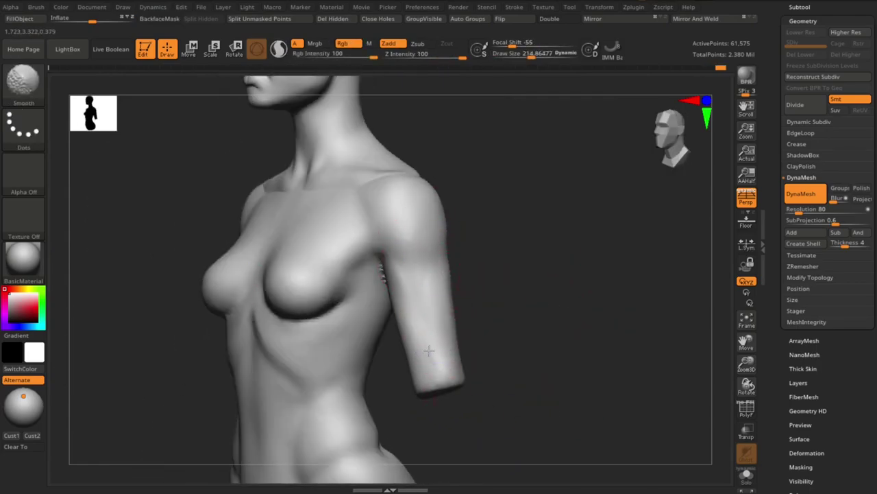
left_click_drag(429, 350, 421, 298)
key("b")
key("m")
key("v")
mouse_move(402, 352)
left_mouse_down()
mouse_move(455, 372)
mouse_move(454, 384)
mouse_move(368, 294)
mouse_move(513, 245)
left_mouse_up()
Step: Mask part of the arm with MaskLasso and adjust the shoulder joint with Move Topological
key("ctrl")
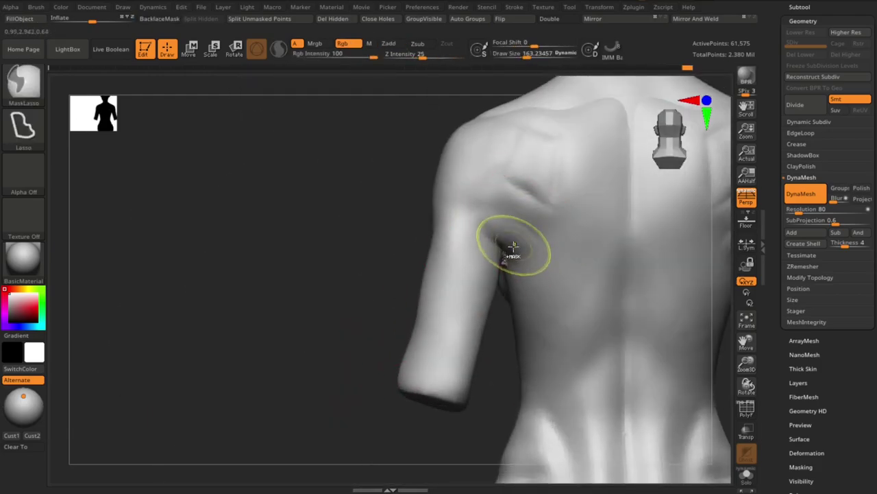
left_click_drag(396, 322, 488, 271)
key("s")
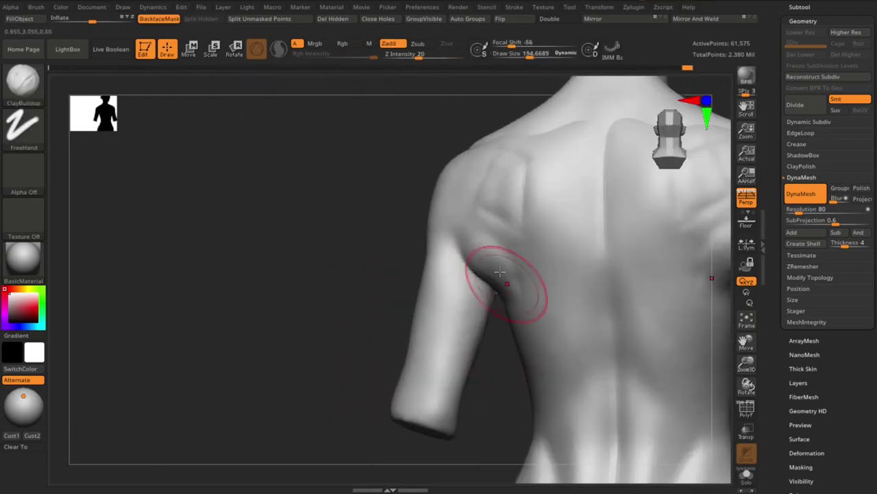
left_click_drag(384, 288, 353, 264)
key("b")
key("m")
key("t")
left_click_drag(416, 280, 643, 250)
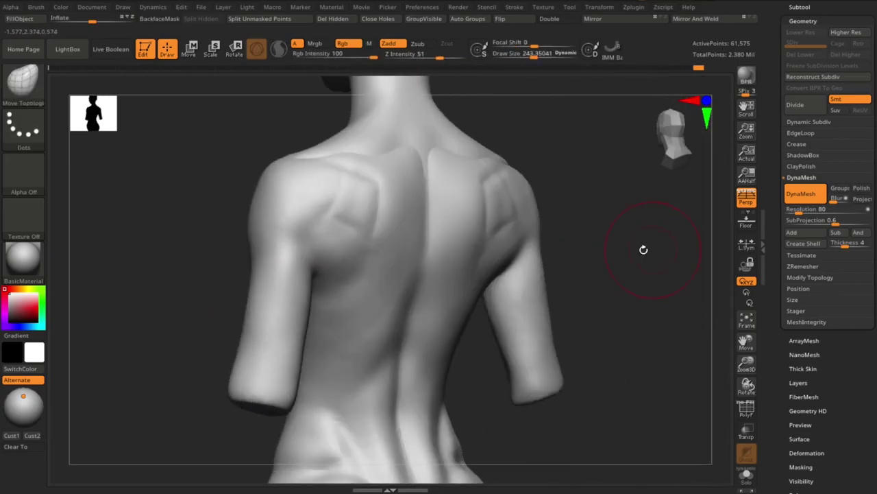
mouse_move(502, 214)
left_mouse_down()
mouse_move(437, 182)
mouse_move(599, 307)
mouse_move(513, 381)
mouse_move(489, 237)
mouse_move(450, 283)
mouse_move(315, 352)
mouse_move(442, 366)
left_mouse_up()
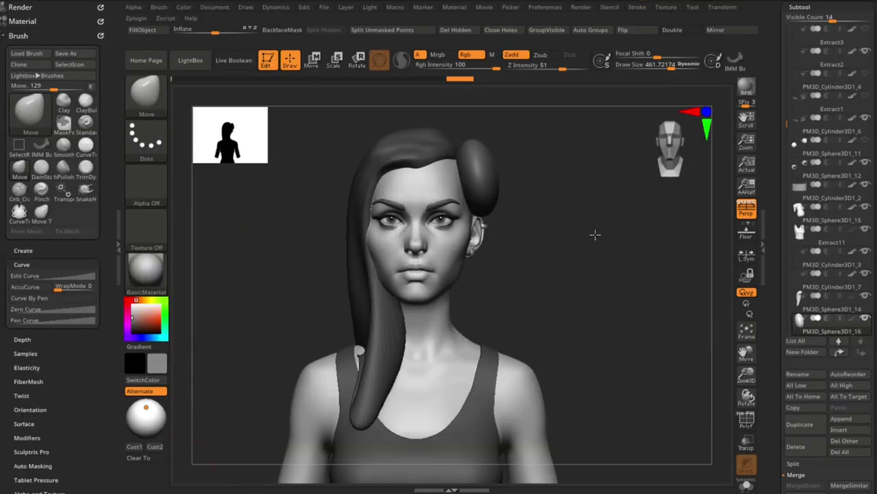
Step: Check the hair silhouette from side profile and three-quarter back views of the head
left_click_drag(596, 235, 523, 233)
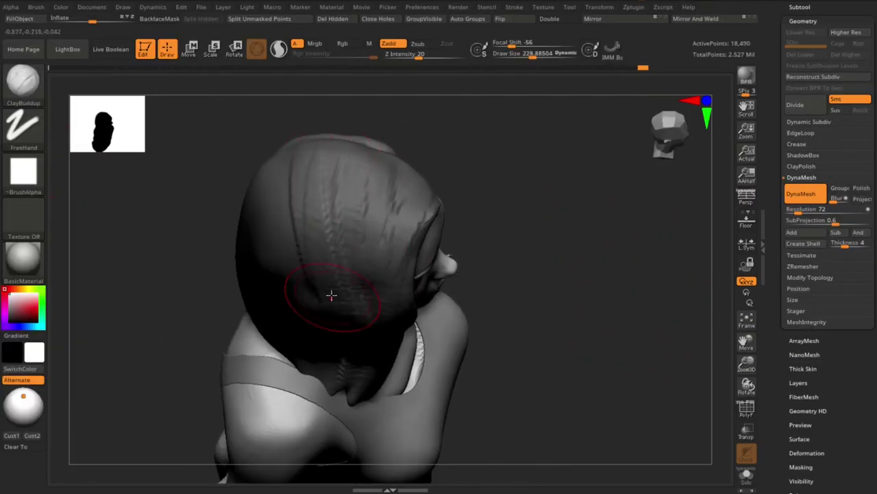
left_click_drag(332, 295, 559, 270)
left_click_drag(340, 259, 262, 183)
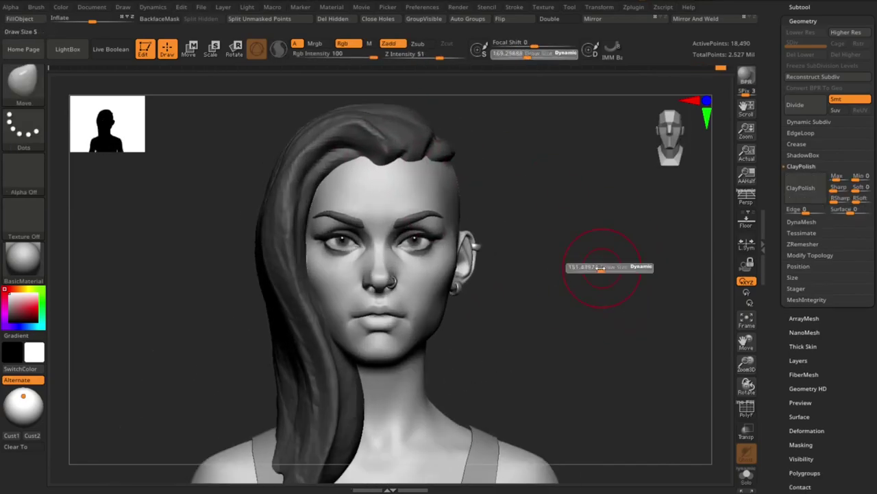
left_click_drag(590, 274, 666, 329)
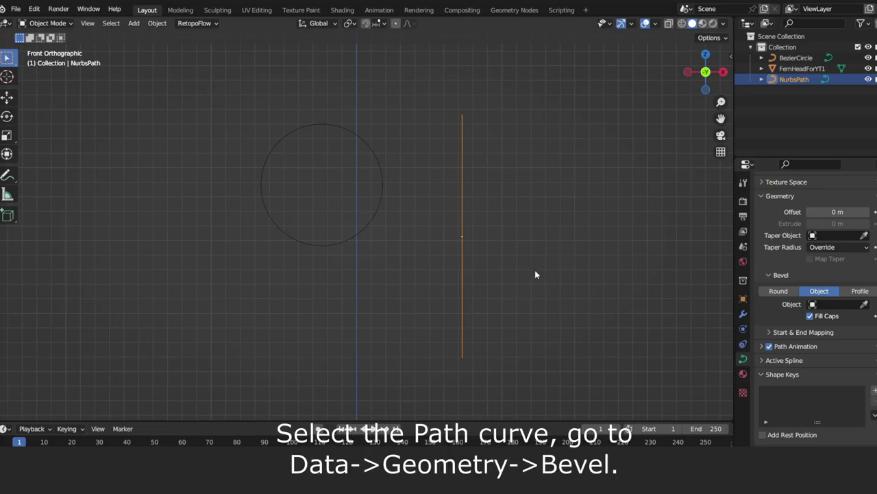
Step: Select the NurbsPath and bring up its Geometry settings in the curve Data properties
left_click(462, 199)
left_click(765, 274)
scroll(793, 290, "up", 3)
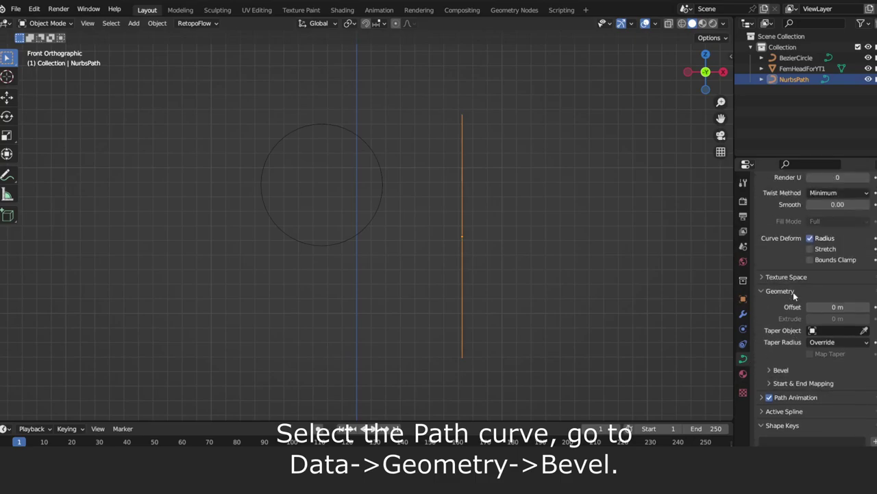
scroll(793, 292, "up", 3)
scroll(789, 240, "down", 1)
scroll(795, 261, "down", 3)
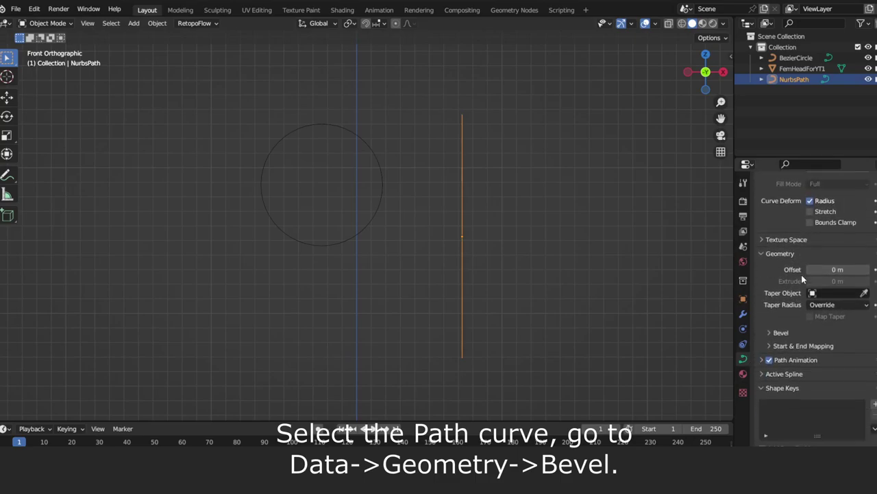
scroll(801, 274, "down", 1)
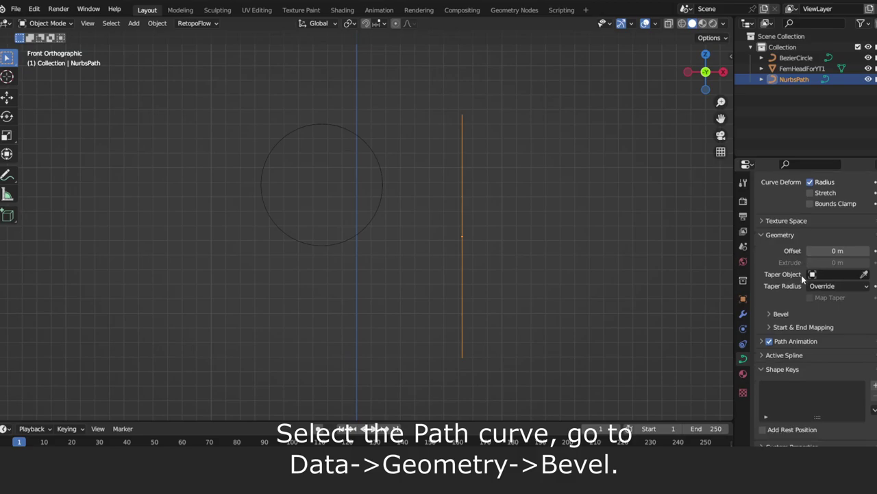
left_click(765, 236)
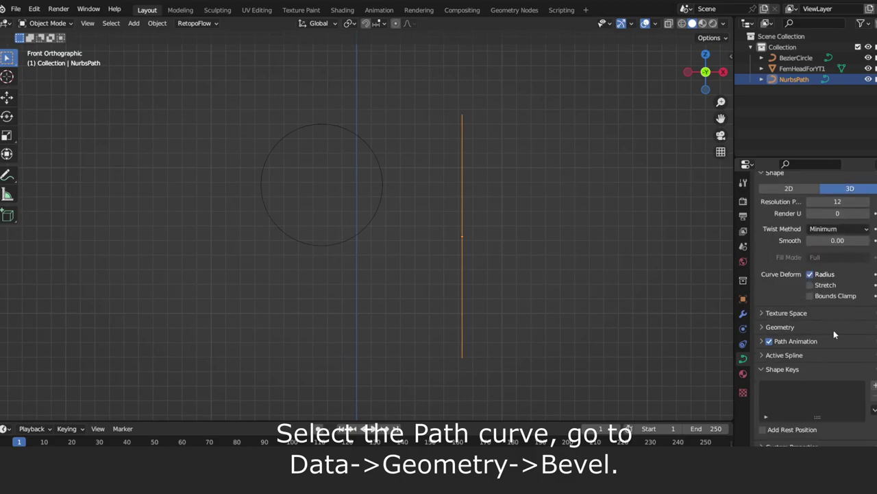
left_click(763, 328)
scroll(789, 281, "down", 2)
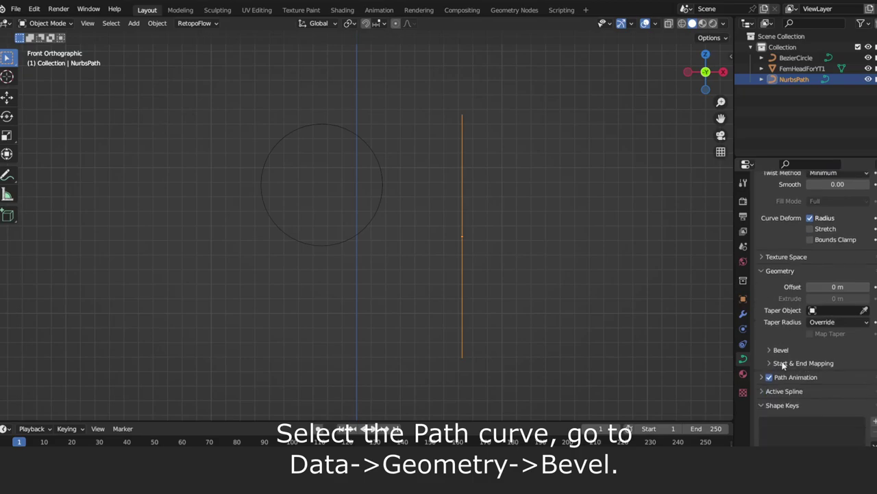
Step: Set the bevel type to Object and pick BezierCircle as the profile
left_click(772, 350)
scroll(795, 320, "down", 2)
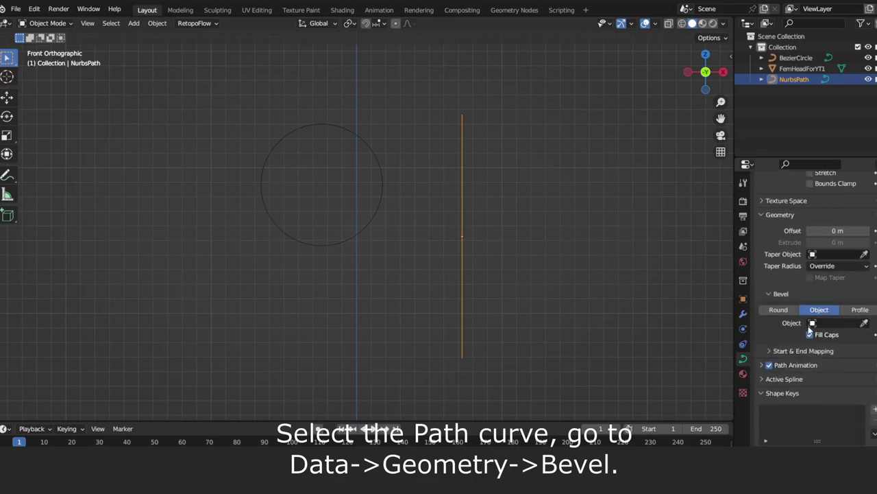
left_click(817, 310)
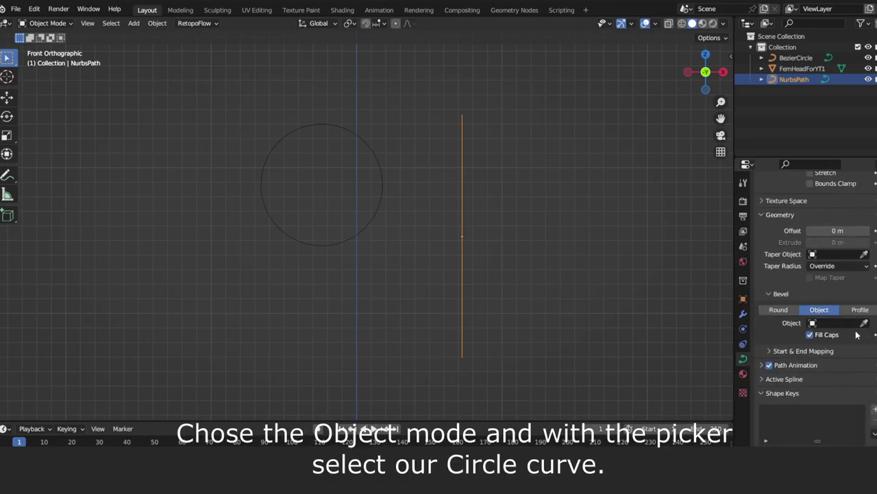
left_click(391, 179)
left_click(353, 235)
Step: Flatten the BezierCircle by moving its bottom point up and top point down
key("Tab")
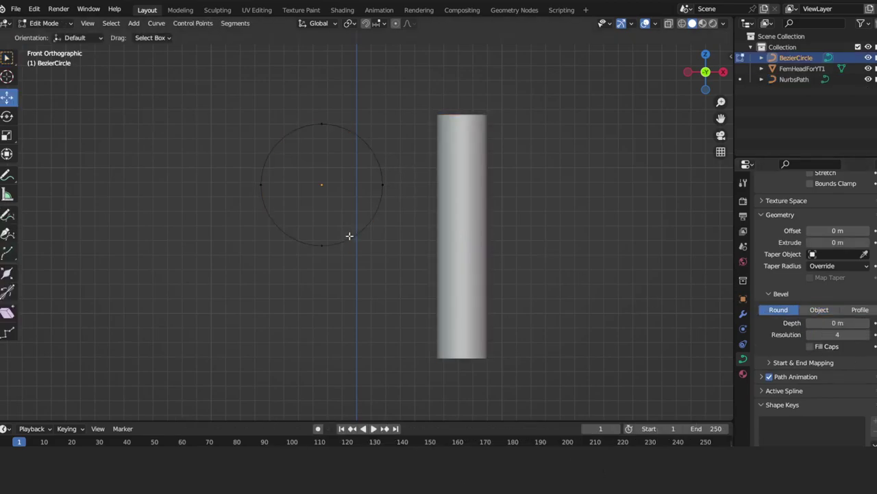
scroll(349, 235, "up", 1)
scroll(372, 244, "up", 1)
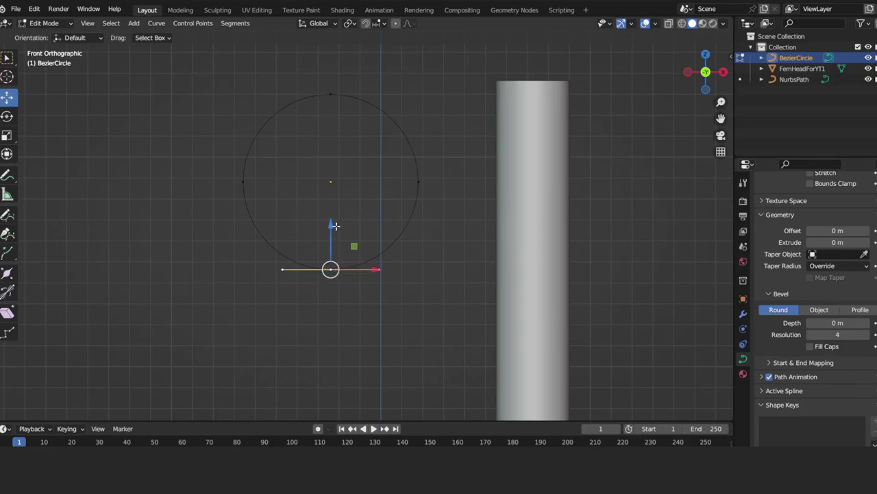
mouse_move(335, 225)
left_mouse_down()
mouse_move(337, 149)
mouse_move(337, 157)
left_mouse_up()
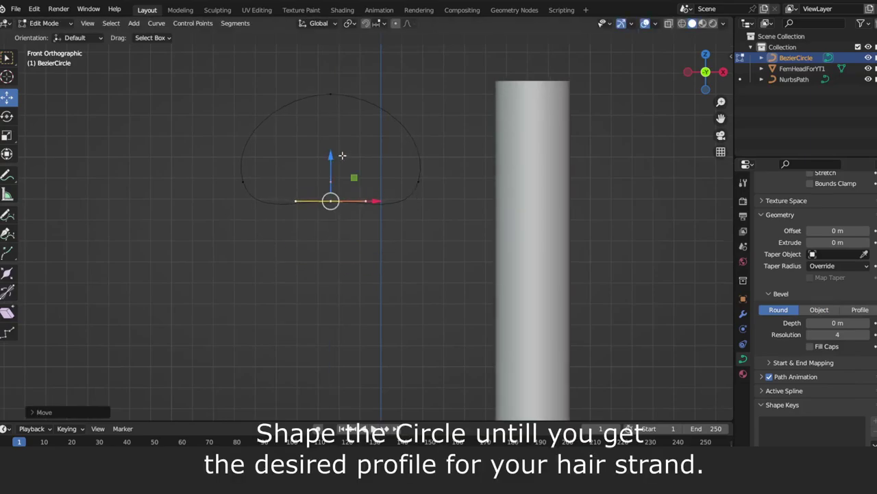
scroll(342, 136, "up", 2, "shift")
left_click_drag(337, 93, 340, 141)
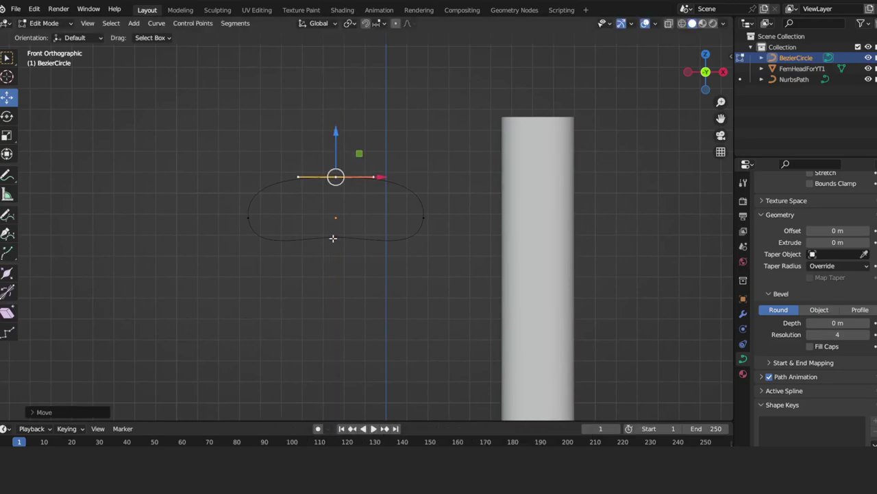
left_click_drag(339, 198, 337, 203)
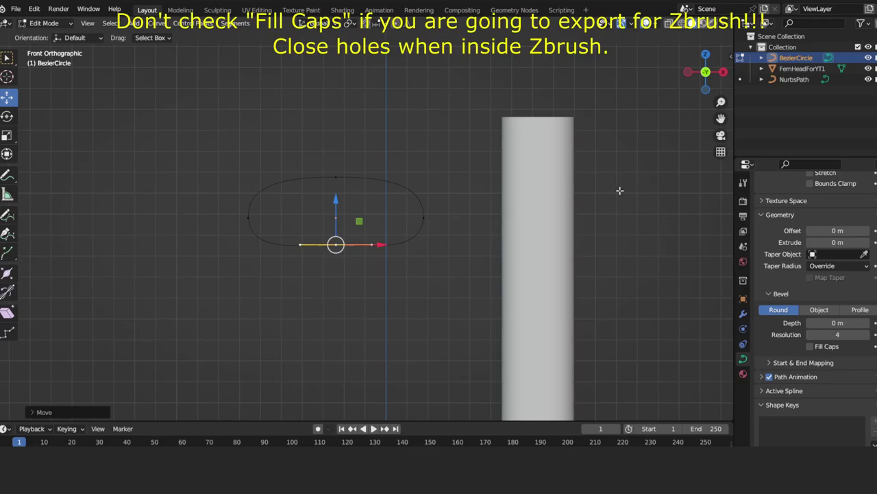
middle_click_drag(620, 191, 565, 249)
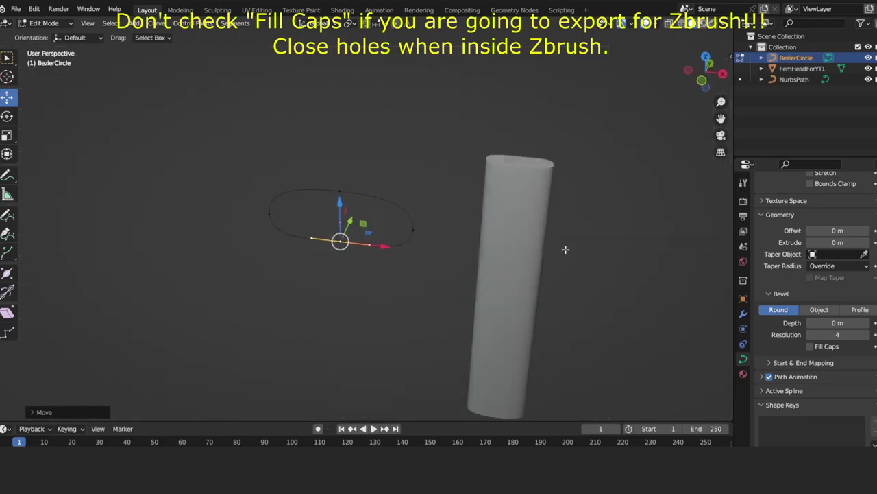
key("KP_1")
Step: Move the bottom profile points vertically along Z and rotate their handles upright
key("g")
key("z")
left_click(323, 159)
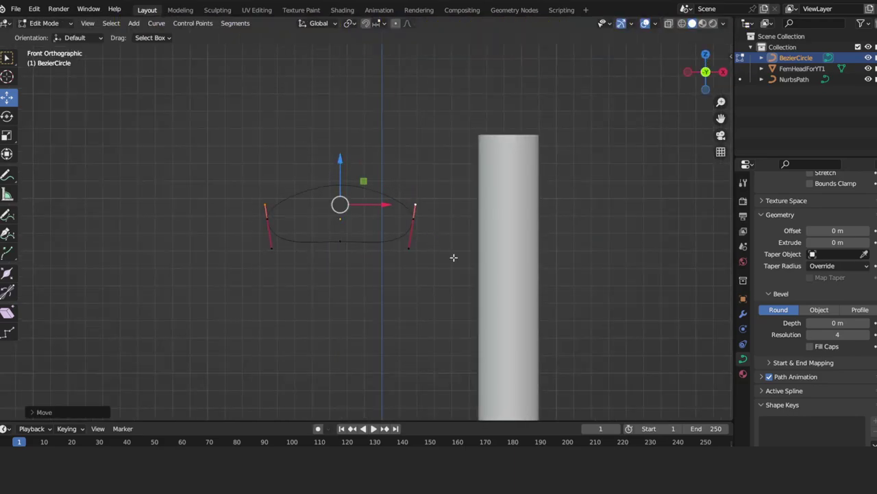
left_click_drag(440, 236, 264, 277)
left_click_drag(246, 237, 376, 267)
key("g")
key("z")
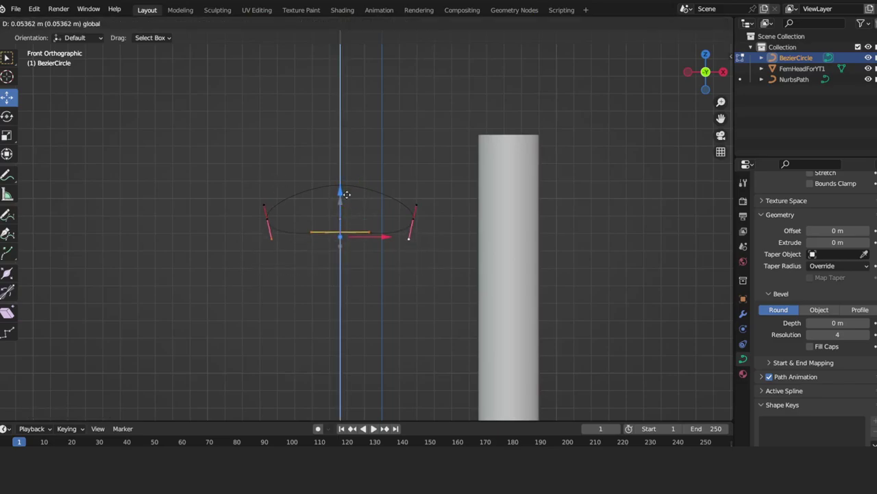
left_click(316, 219)
key("g")
key("z")
left_click(316, 220)
key("r")
key("Return")
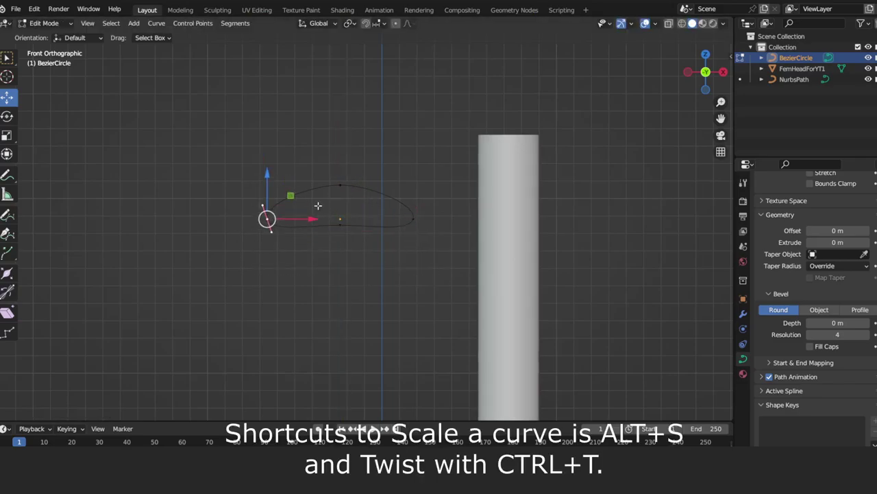
Step: Scale the whole profile flat along Z to zero for a thin oval strand
key("a")
key("s")
key("z")
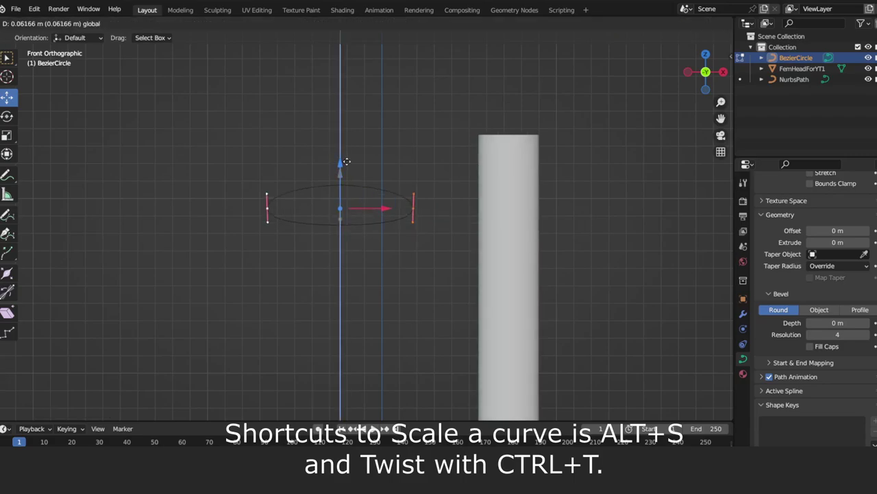
key("0")
key("Return")
middle_click_drag(553, 196, 508, 218)
Step: Leave the profile and start editing the NurbsPath's control points in front view
key("Tab")
key("KP_1")
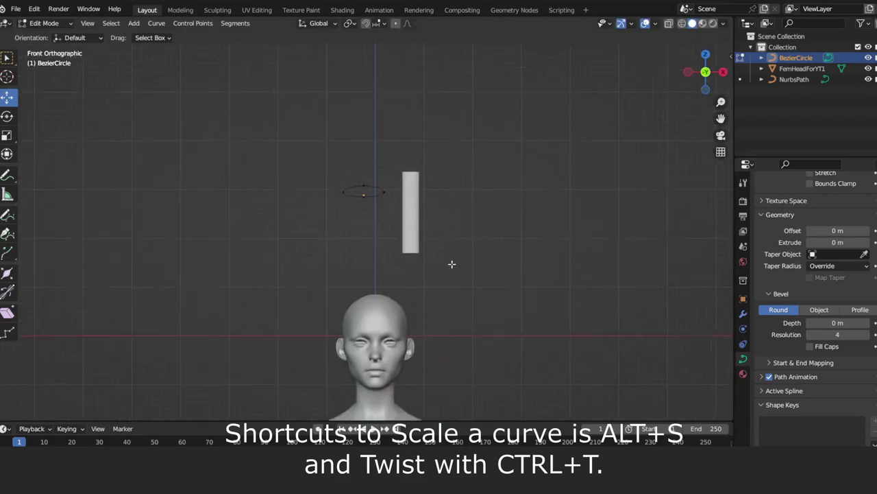
left_click(418, 236)
scroll(451, 261, "up", 3)
key("Tab")
Step: Shrink the strand's bottom end to a point with Alt+S and taper its top end
key("alt+s")
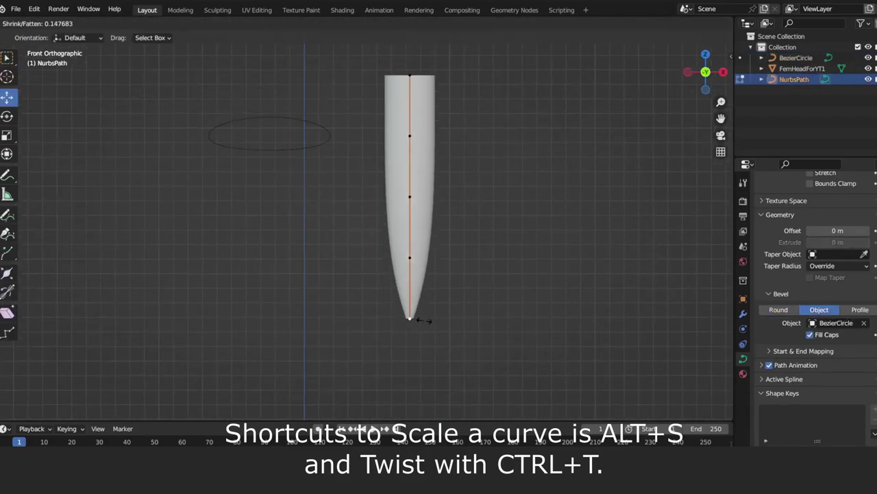
left_click(409, 317)
middle_click_drag(432, 298, 416, 373, "shift")
left_click(395, 152)
key("alt+s")
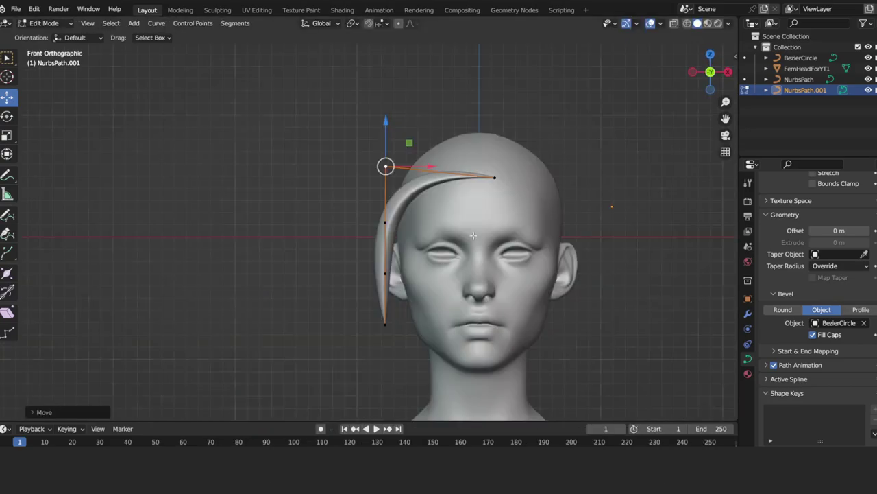
Step: Move the strand's control points so it sweeps from the crown over the scalp
middle_click_drag(473, 236, 613, 205)
key("g")
left_click(443, 141)
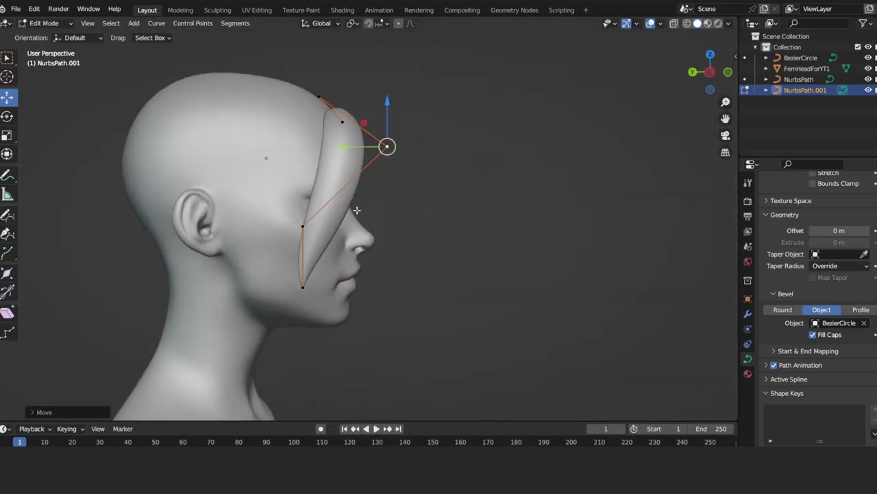
key("g")
left_click(357, 318)
key("KP_1")
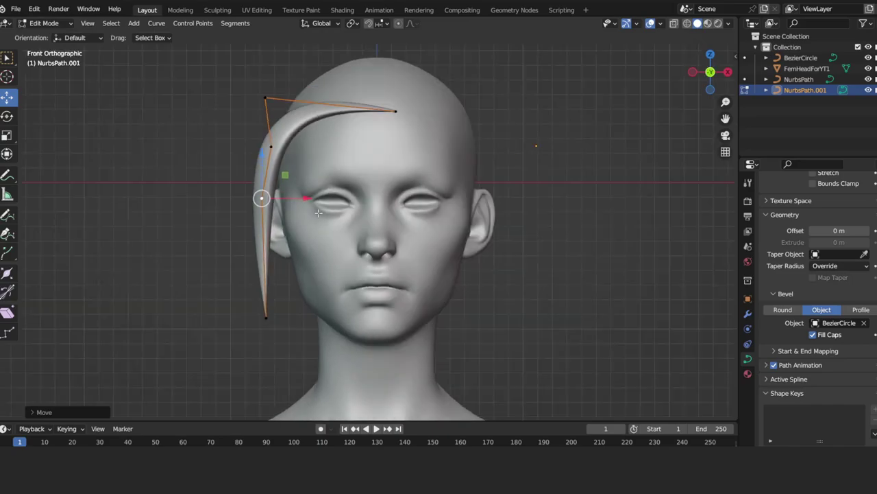
middle_click_drag(318, 213, 237, 87)
left_click(237, 86)
key("g")
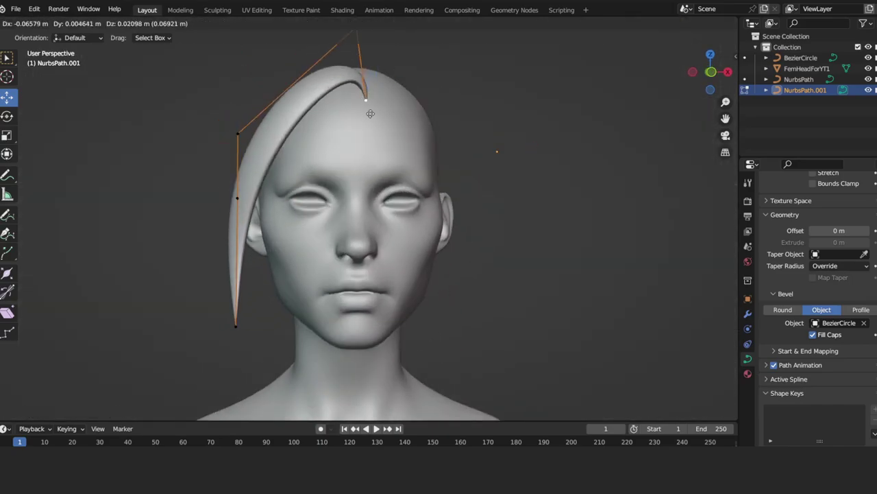
left_click(370, 113)
Step: Pull the strand down beside the face and adjust its thickness with Alt+S
middle_click_drag(370, 113, 343, 124)
left_click(256, 121)
left_click_drag(295, 121, 310, 137)
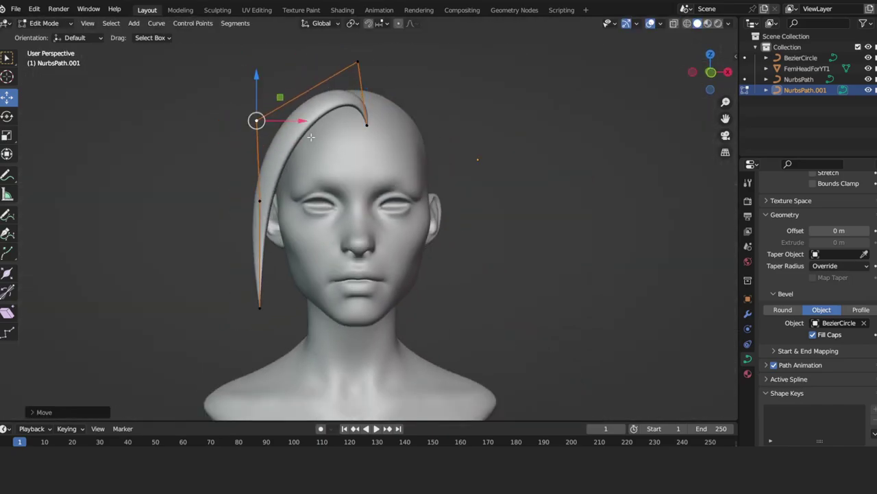
left_click_drag(260, 201, 303, 215)
key("g")
left_click(245, 298)
mouse_move(245, 297)
middle_mouse_down()
mouse_move(464, 194)
mouse_move(459, 228)
mouse_move(277, 191)
mouse_move(414, 154)
middle_mouse_up()
key("alt+s")
left_click(446, 225)
key("g")
scroll(221, 210, "down", 2)
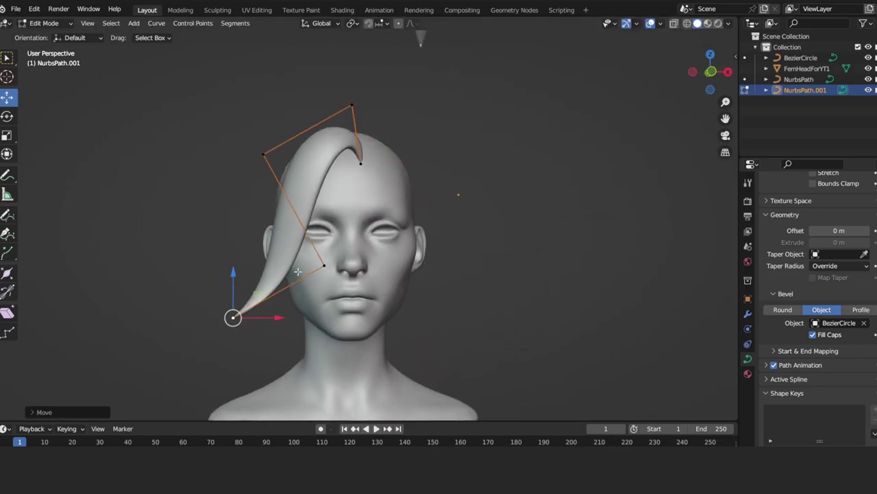
middle_click_drag(297, 272, 384, 192)
Step: Duplicate the hair strand with Shift+D and drop the copy in place
key("Tab")
key("shift+d")
left_click(359, 221)
key("Tab")
Step: Reshape the new strand's control points, raising its top and twisting it with Ctrl+T
left_click_drag(391, 199, 391, 215)
mouse_move(392, 216)
middle_mouse_down()
mouse_move(437, 206)
mouse_move(627, 241)
middle_mouse_up()
left_click_drag(393, 202, 359, 133)
key("ctrl+t")
left_click(378, 129)
scroll(379, 281, "up", 2)
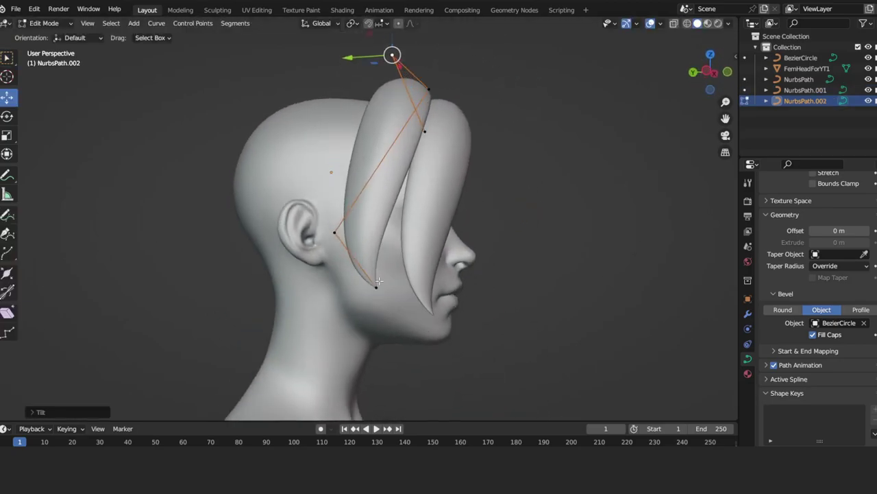
left_click_drag(379, 281, 411, 301)
mouse_move(412, 302)
middle_mouse_down()
mouse_move(304, 274)
mouse_move(384, 288)
mouse_move(396, 228)
mouse_move(447, 161)
middle_mouse_up()
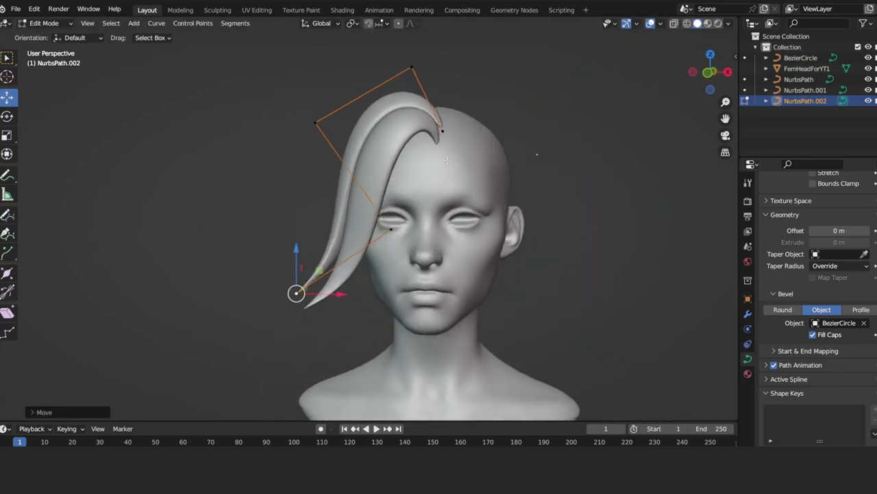
key("Tab")
Step: Reshape the first fringe strand by moving its top, left and lower control points
left_click(383, 145)
middle_click_drag(383, 146, 406, 184)
key("Tab")
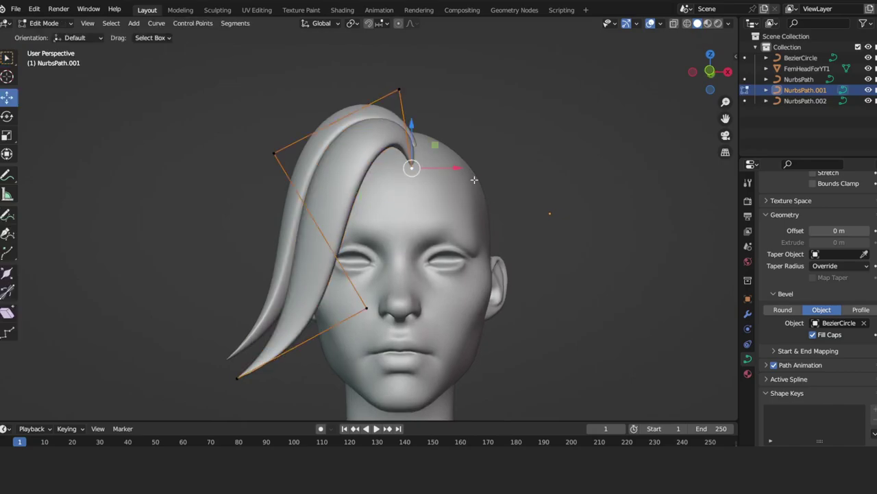
key("g")
middle_click_drag(508, 180, 443, 133)
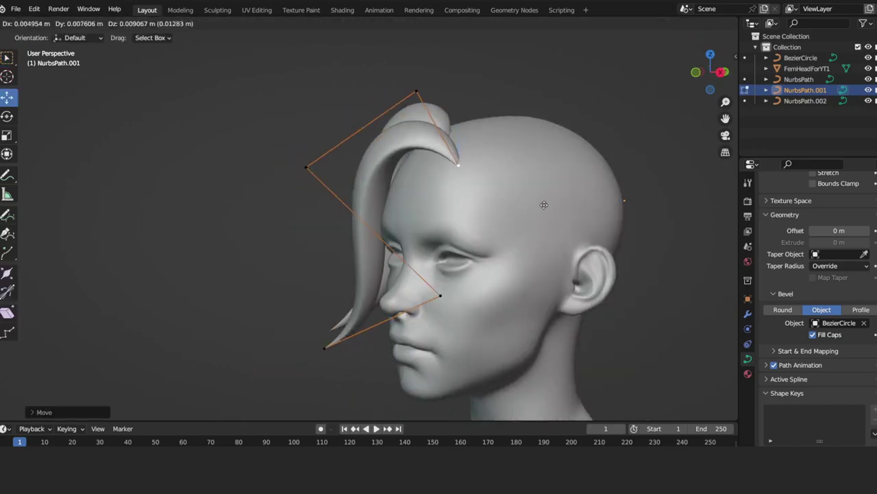
left_click(416, 84)
key("g")
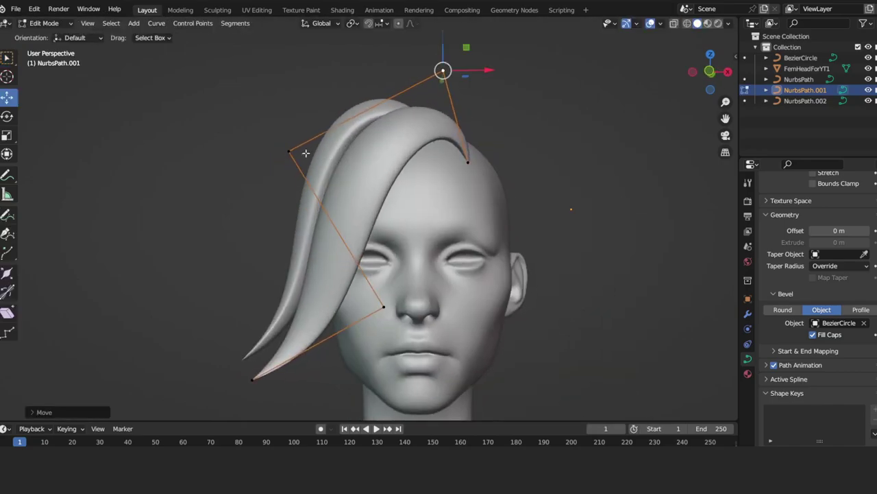
left_click(290, 150)
left_click(383, 306)
scroll(278, 388, "down", 2)
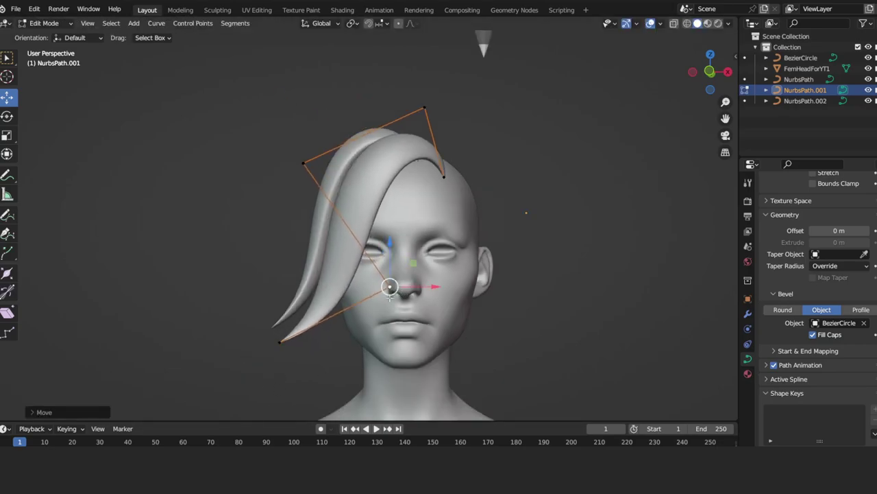
left_click(292, 330)
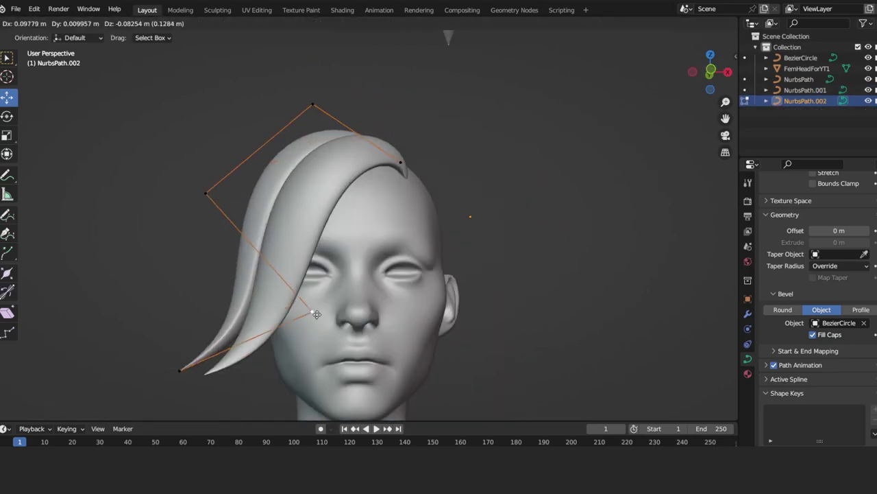
Step: Pull the next fringe strand's tip down beside the chin
left_click(271, 345)
key("ctrl+z")
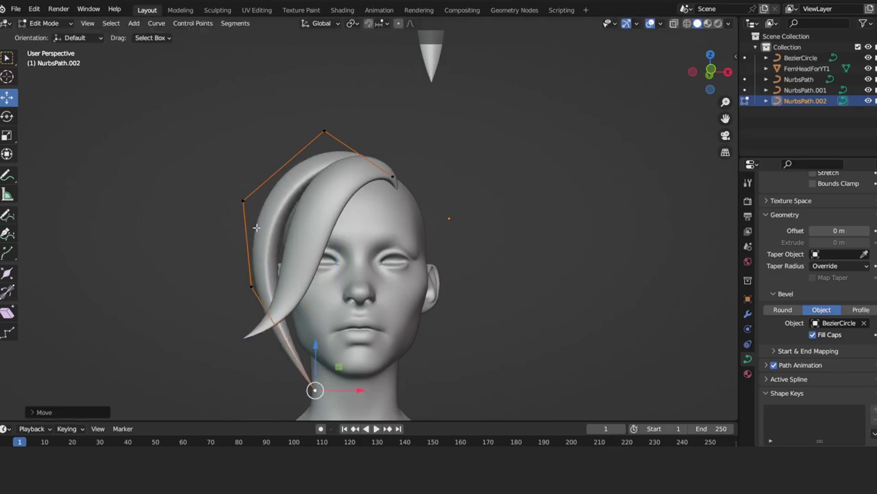
left_click_drag(274, 315, 288, 288)
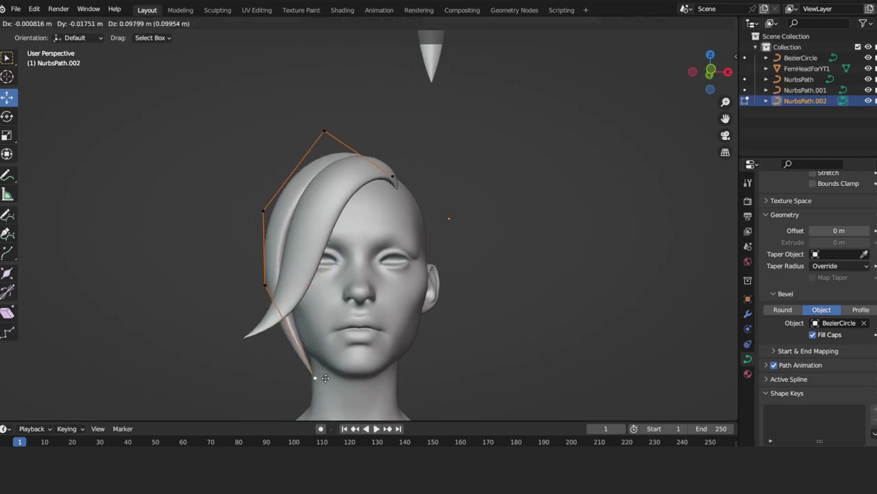
left_click(325, 378)
mouse_move(325, 377)
middle_mouse_down()
mouse_move(296, 219)
mouse_move(335, 282)
mouse_move(365, 295)
mouse_move(353, 249)
middle_mouse_up()
Step: Duplicate the reshaped fringe strand into NurbsPath.003 and select its tip point
left_click(280, 300)
key("Tab")
key("shift+d")
left_click(294, 215)
key("Tab")
left_click(352, 248)
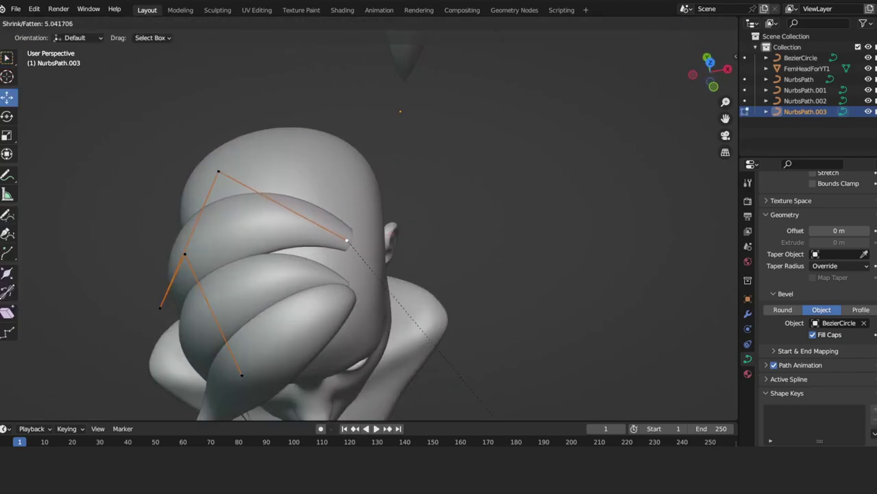
Step: Adjust the strand's point thickness with Alt+S and twist its tip with Ctrl+T
key("Tab")
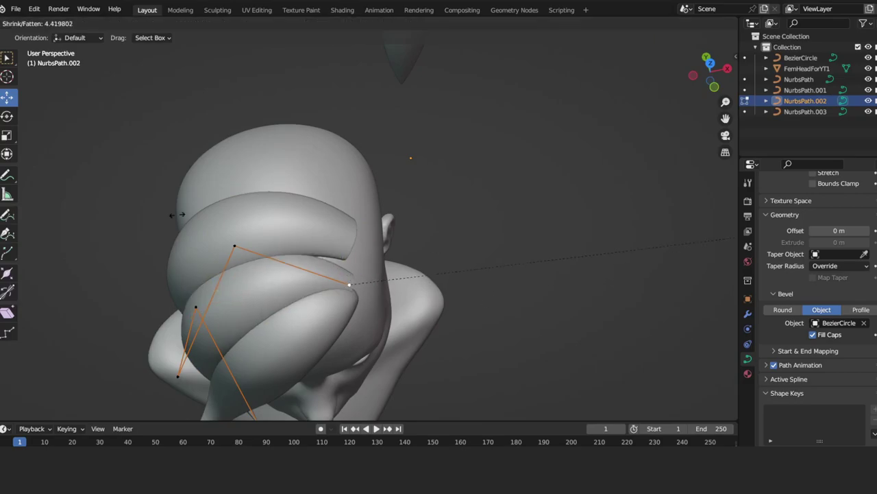
left_click(177, 213)
mouse_move(177, 213)
middle_mouse_down()
mouse_move(170, 167)
mouse_move(333, 243)
middle_mouse_up()
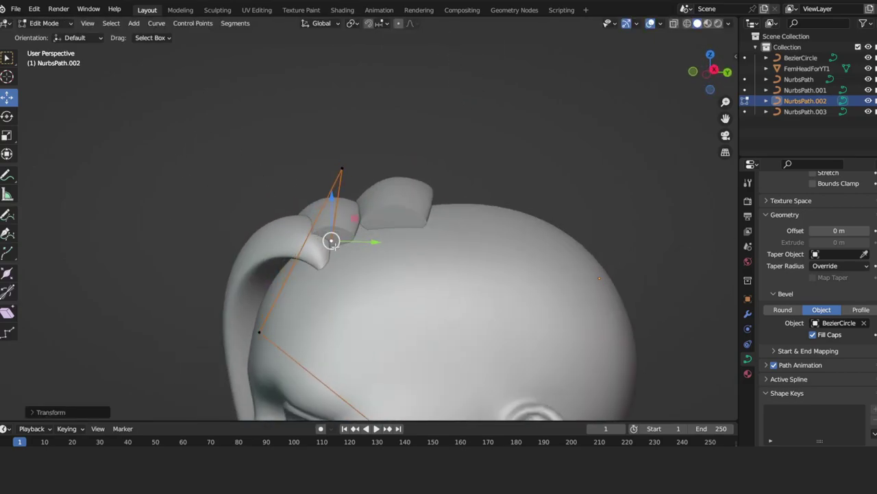
left_click(400, 240)
mouse_move(400, 240)
middle_mouse_down()
mouse_move(343, 205)
mouse_move(342, 238)
middle_mouse_up()
key("Tab")
Step: Twist and raise another strand's control points so it curves around the back of the head
left_click(405, 237)
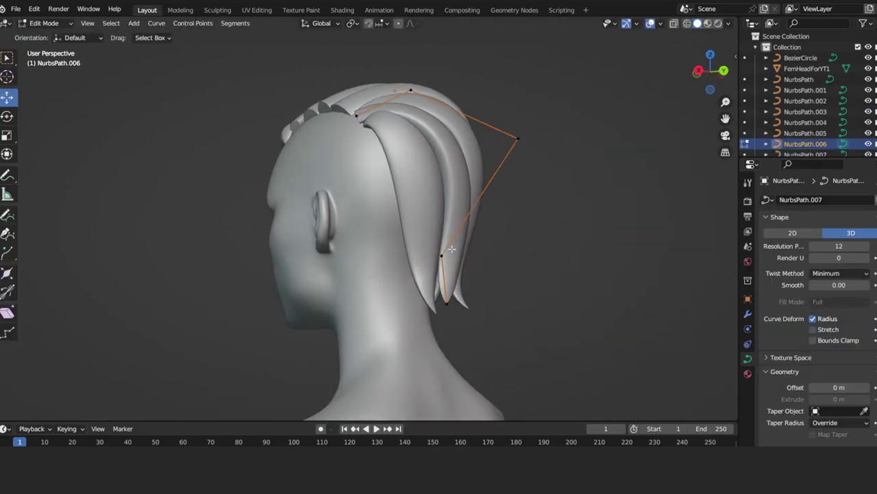
left_click(517, 139)
middle_click_drag(517, 139, 505, 219)
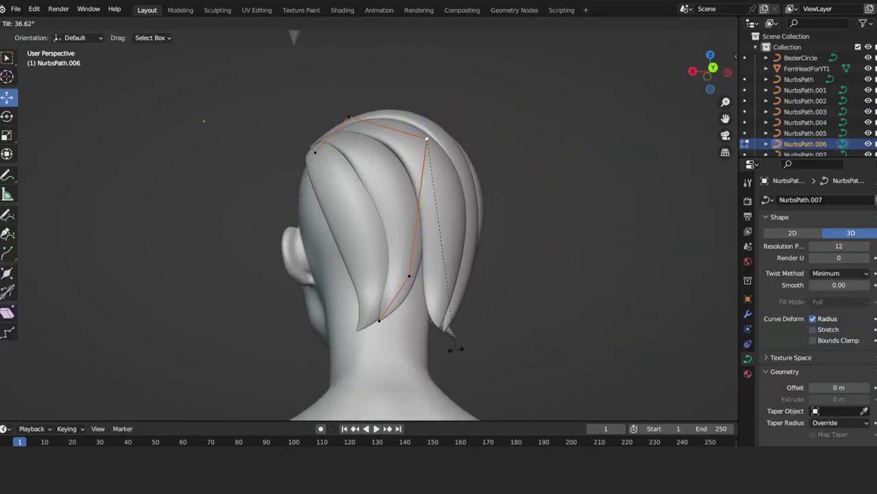
left_click(455, 349)
middle_click_drag(456, 349, 474, 187)
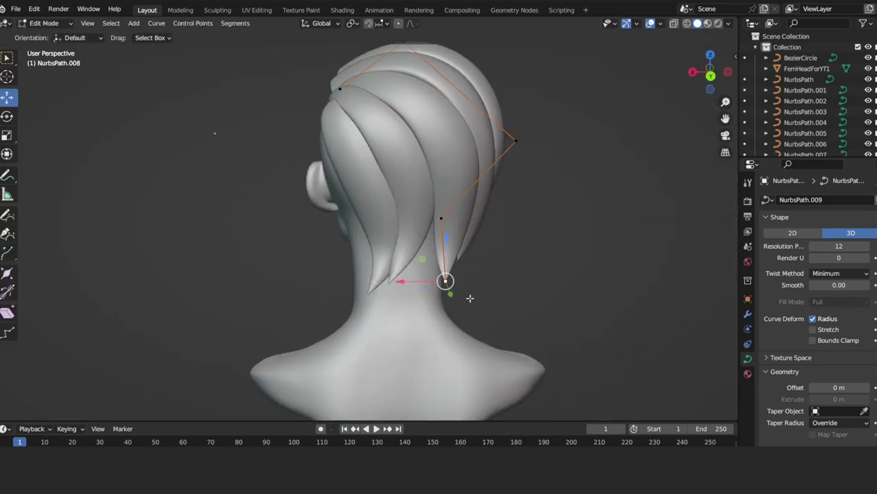
left_click_drag(446, 281, 454, 215)
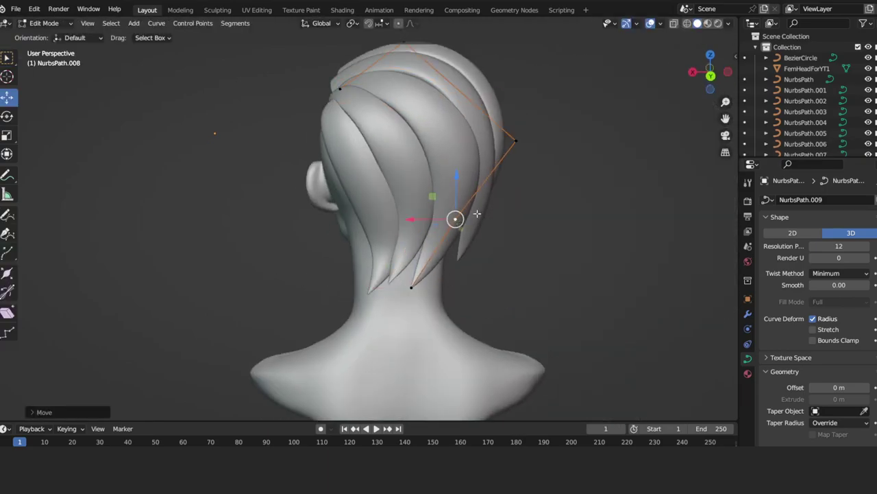
middle_click_drag(455, 216, 584, 187)
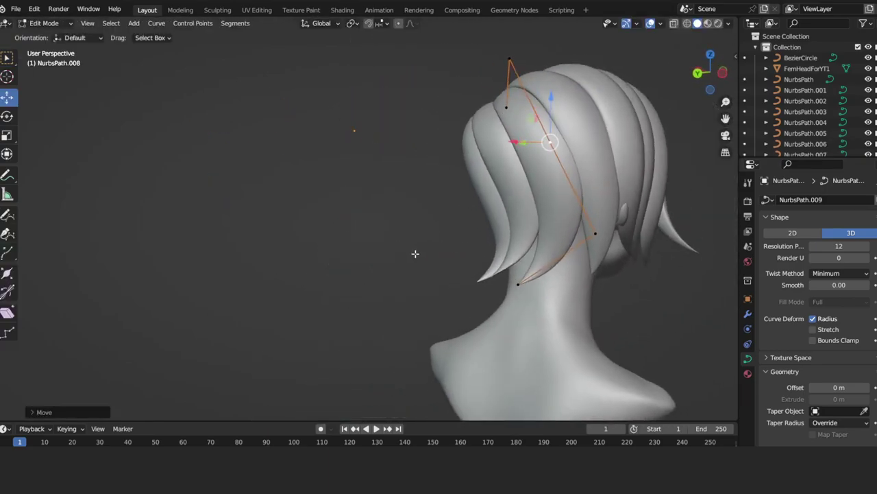
Step: Subdivide the BezierCircle profile's top edge twice and move the new points, with aligned handles
left_click(420, 195)
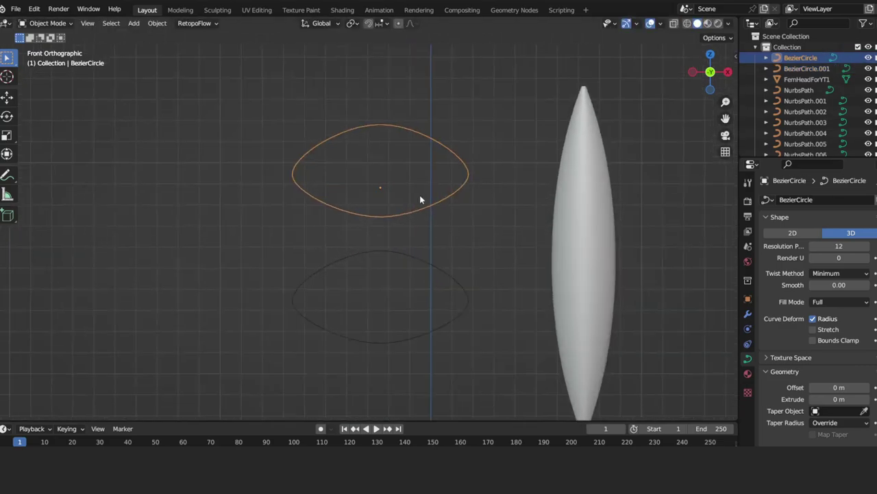
key("Tab")
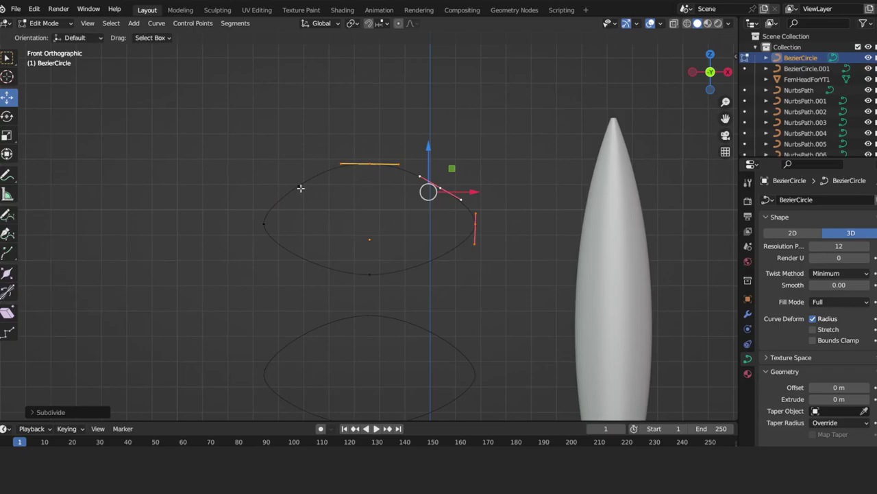
right_click(407, 167)
left_click(415, 121)
key("g")
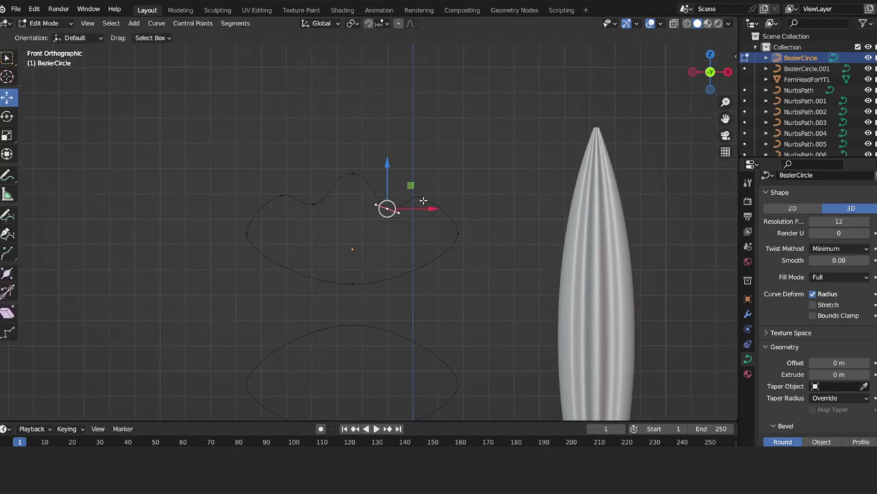
left_click(588, 197)
Step: Set two selected profile points to Vector handles so they form sharp corners
left_click(280, 196)
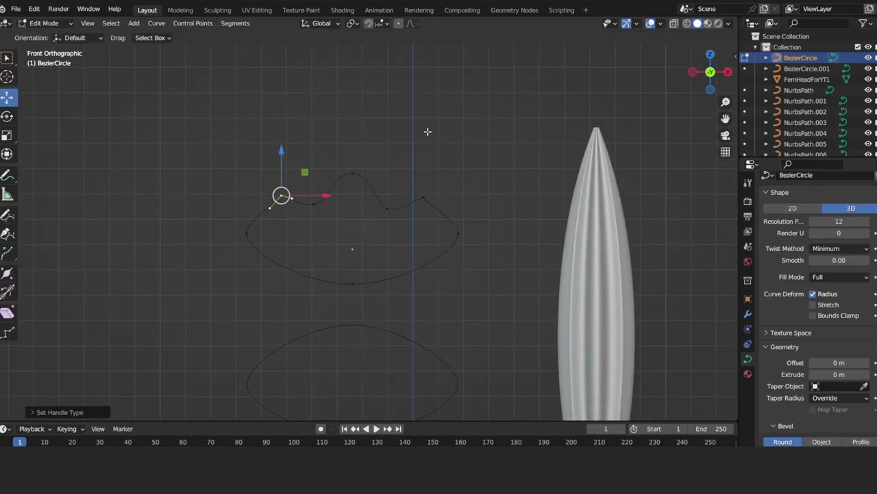
left_click(313, 204)
key("v")
left_click(425, 160)
left_click(387, 208)
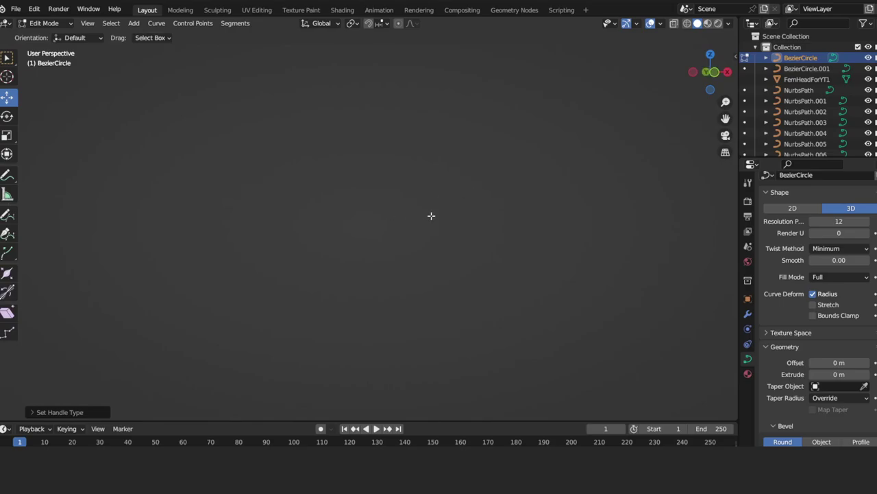
middle_click_drag(478, 186, 478, 263)
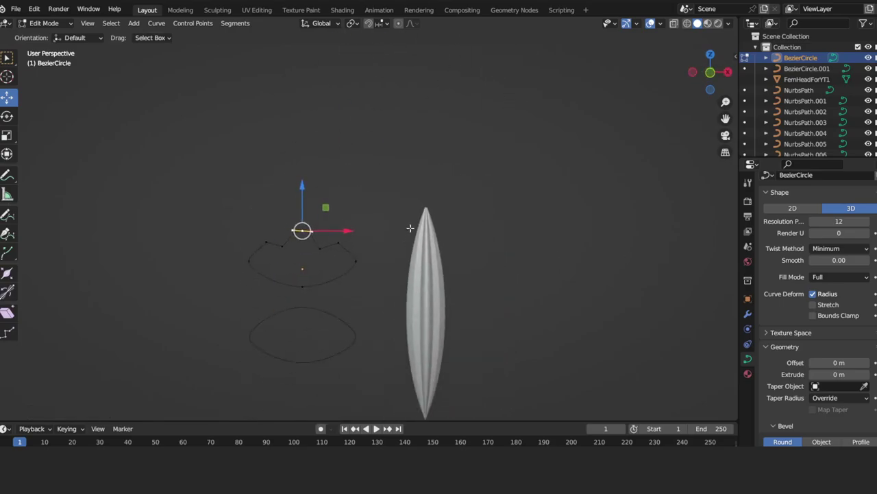
scroll(297, 133, "up", 5)
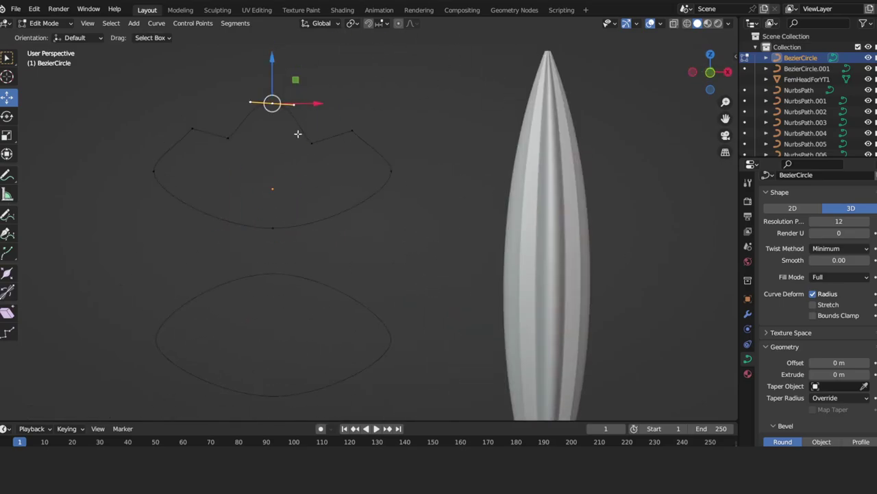
Step: Make the top profile point and its neighbours sharp corners for a wavy, pointed edge
left_click(228, 138)
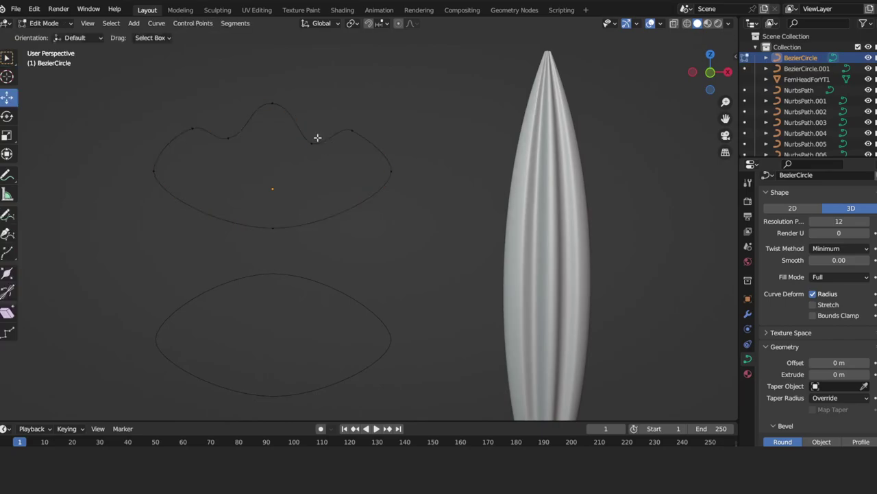
key("v")
left_click(380, 110)
left_click(212, 138)
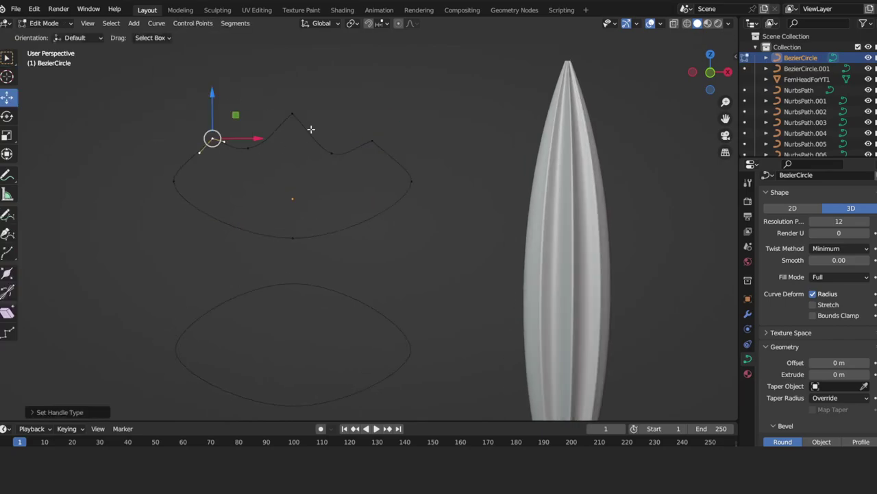
middle_click_drag(422, 190, 510, 273)
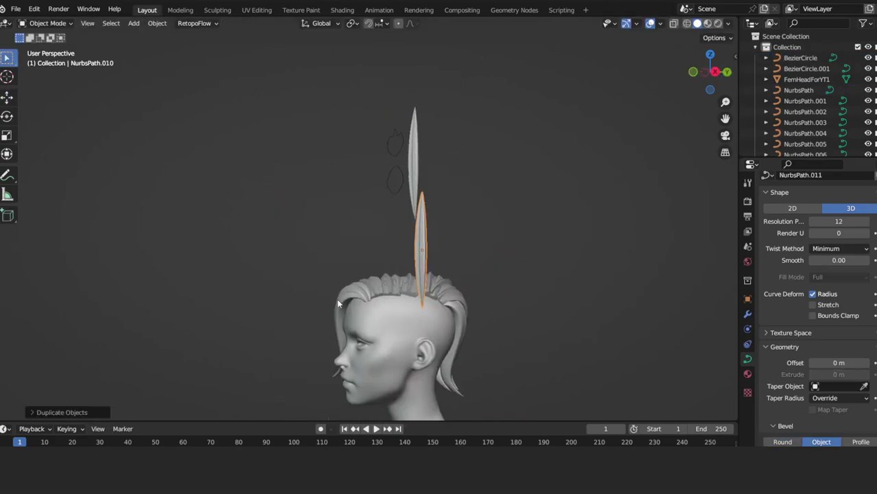
Step: Scale the new strand's thickness with Alt+S and start moving its control points over the scalp
scroll(480, 260, "up", 4)
scroll(535, 240, "down", 2)
key("alt+s")
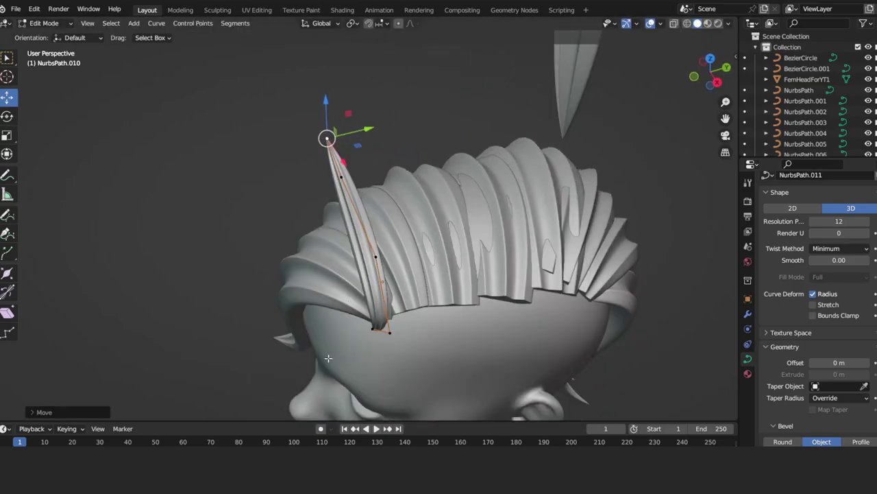
key("g")
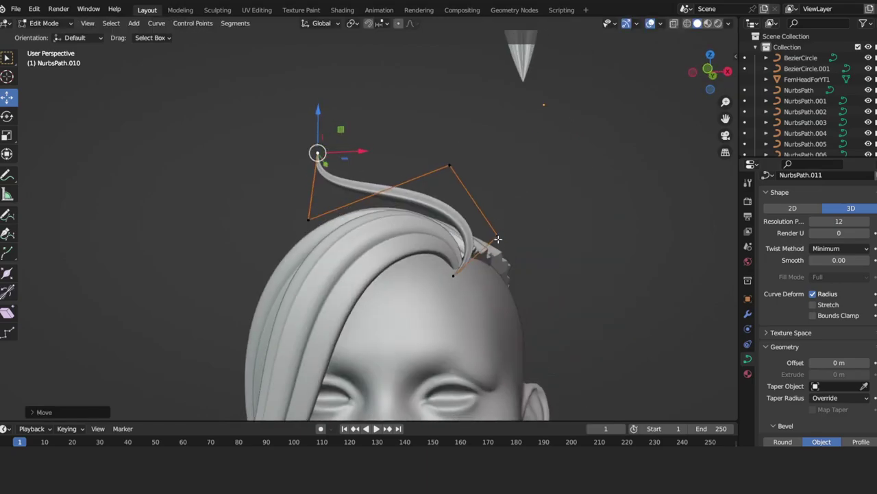
scroll(449, 226, "down", 3)
middle_click_drag(450, 288, 434, 400)
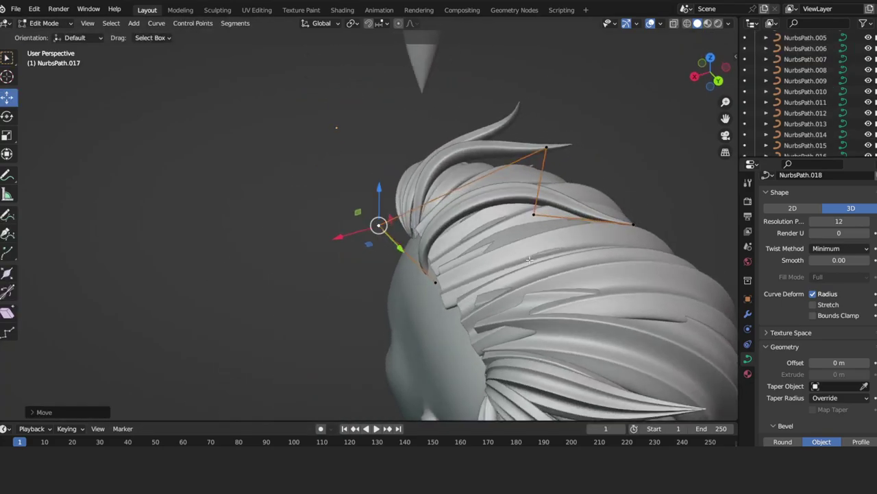
middle_click_drag(530, 259, 405, 107)
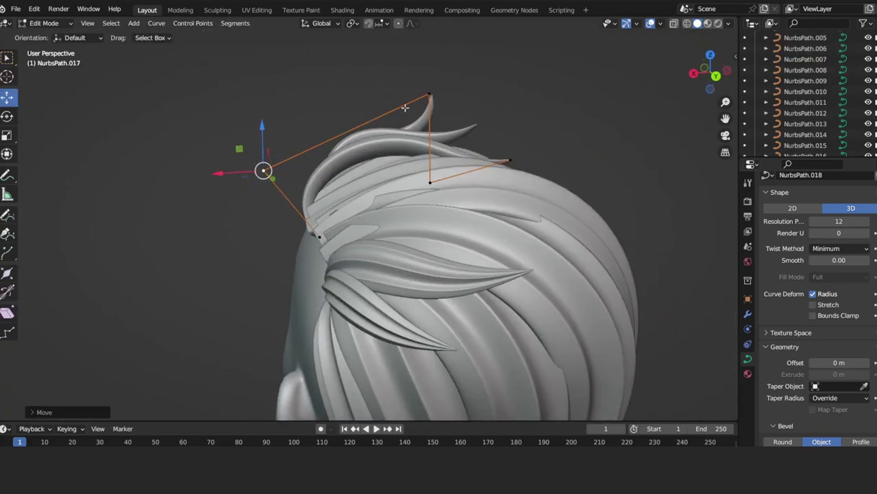
Step: Move more control points so the strand sweeps back over the top of the head
key("g")
left_click(416, 157)
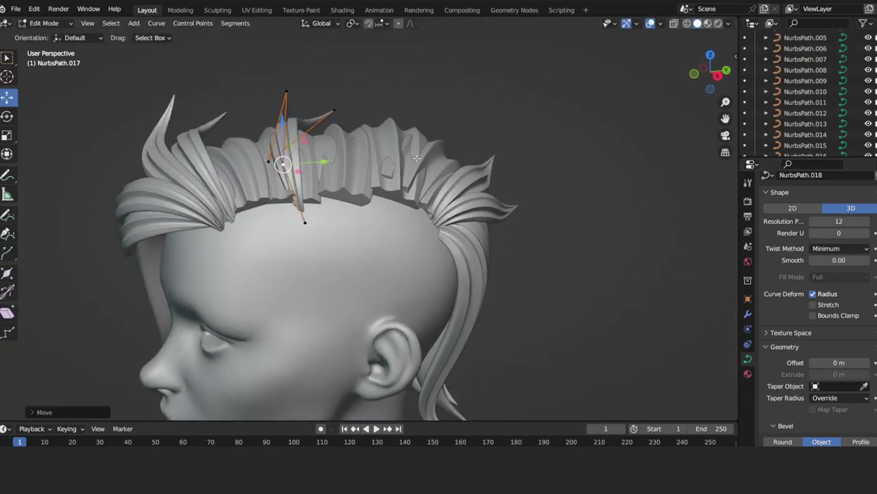
left_click(354, 108)
middle_click_drag(310, 224, 335, 150)
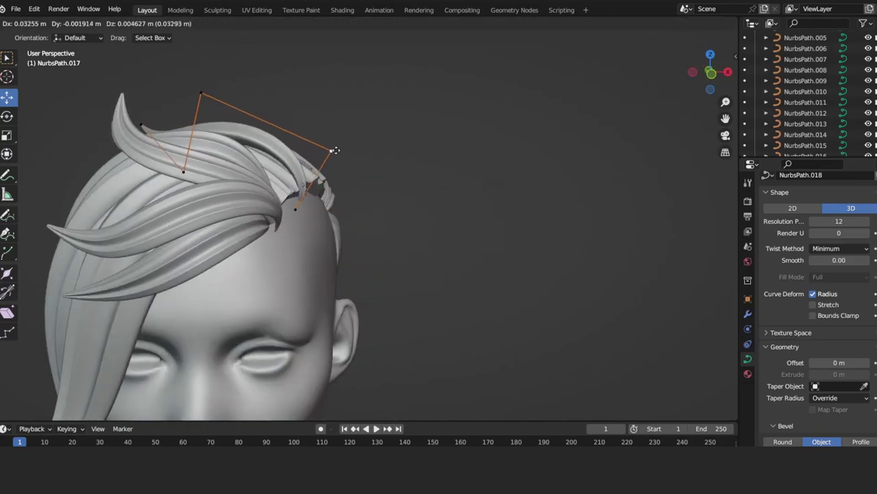
middle_click_drag(313, 227, 405, 196)
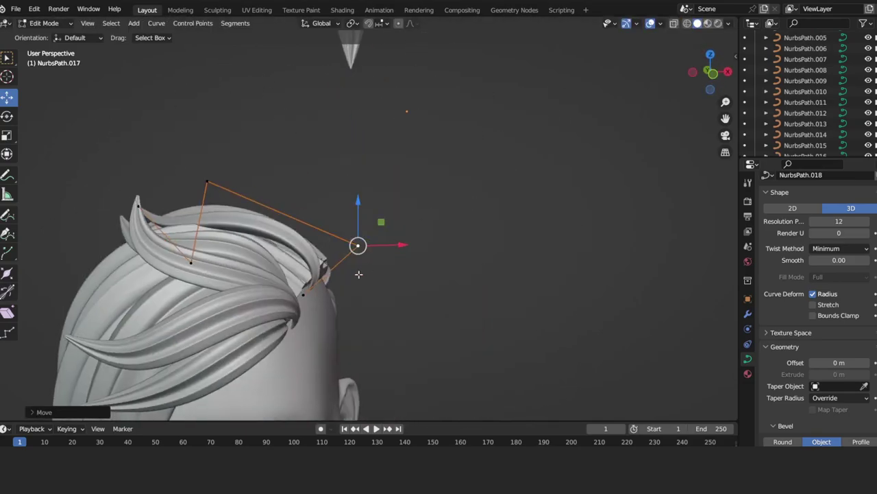
scroll(411, 194, "up", 2)
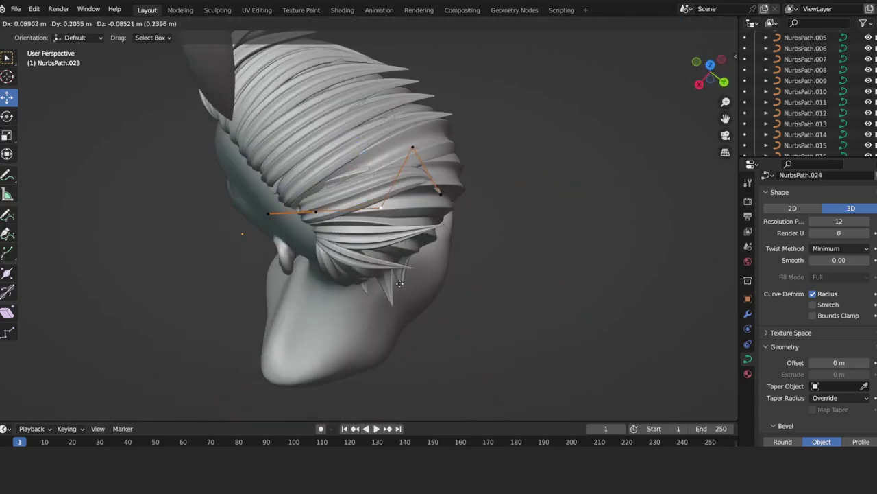
left_click(482, 217)
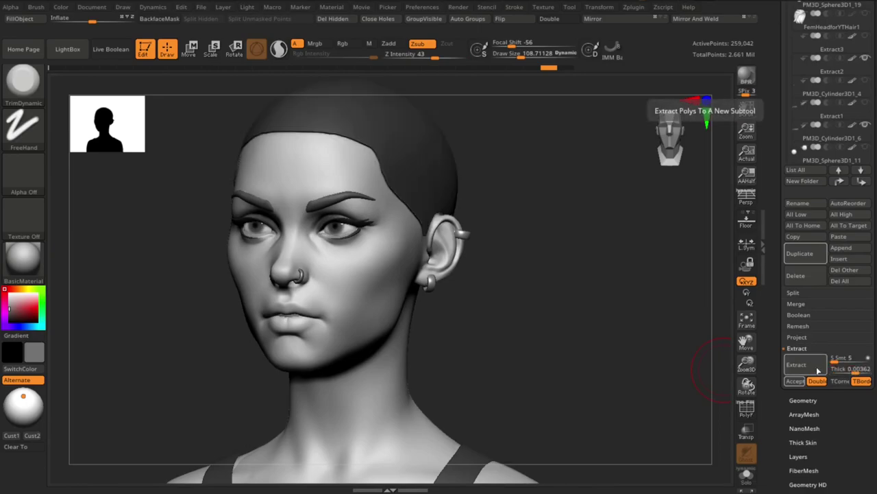
Step: Accept the extracted scalp shell as subtool Extract7, then expand and collapse the Deformation options
left_click(797, 382)
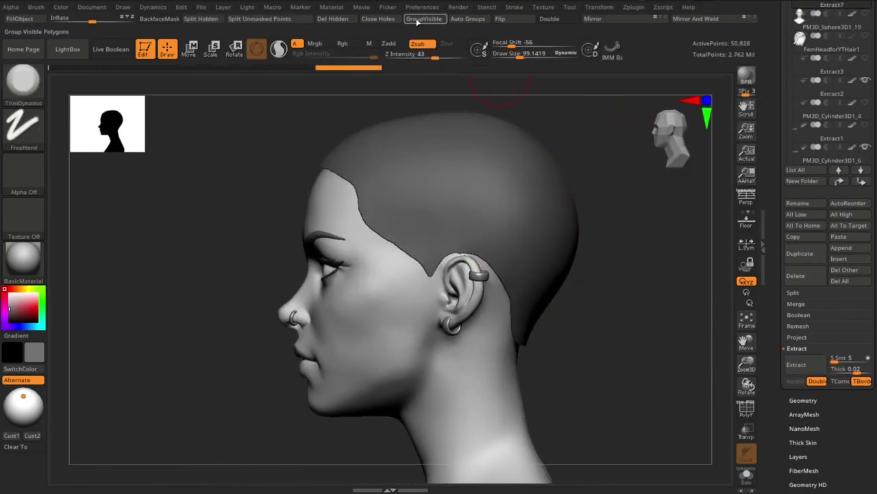
scroll(805, 186, "down", 5)
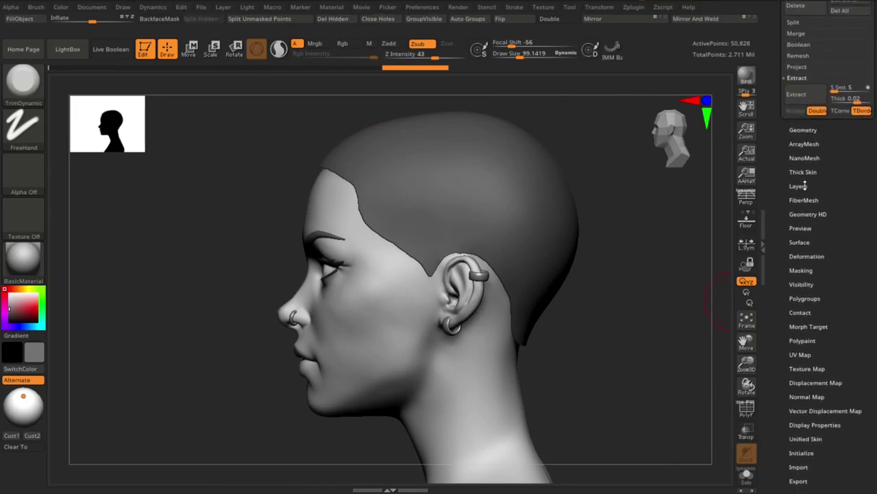
left_click(807, 256)
scroll(800, 116, "up", 1)
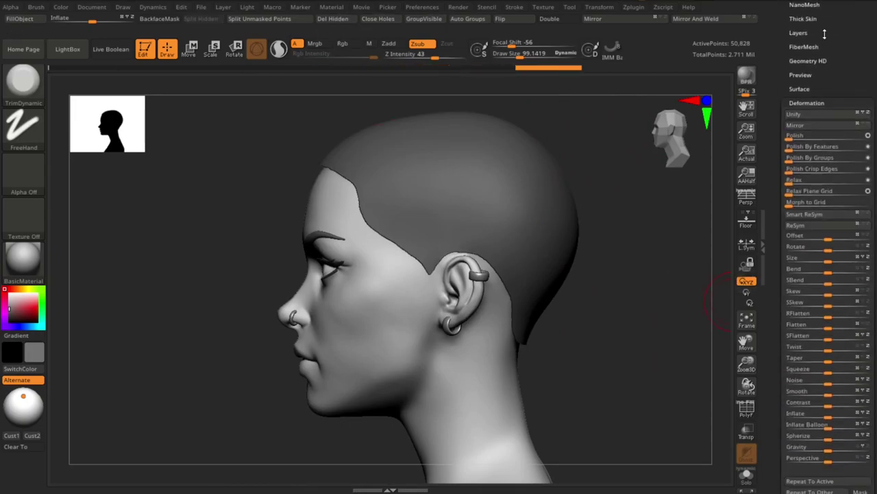
left_click(806, 104)
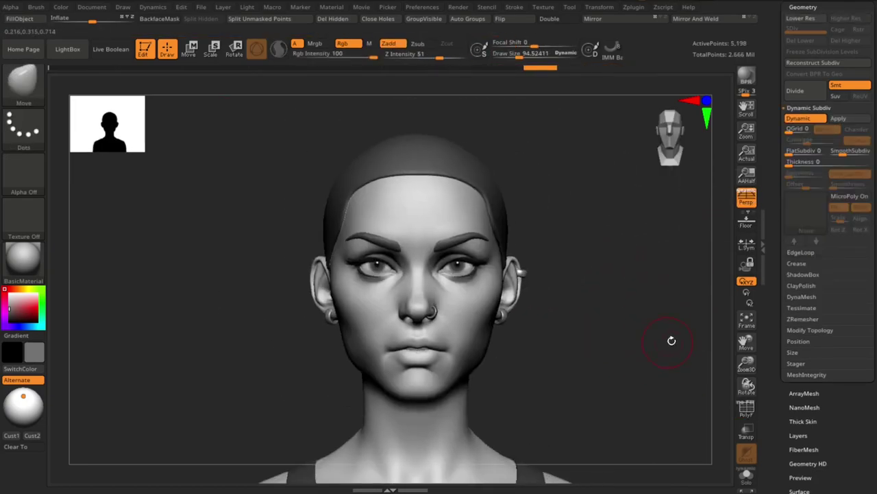
Step: Turn to a side view and rotate a hair lock to a new angle with the Transpose ring
mouse_move(665, 314)
left_mouse_down()
mouse_move(662, 340)
mouse_move(471, 269)
left_mouse_up()
key("s")
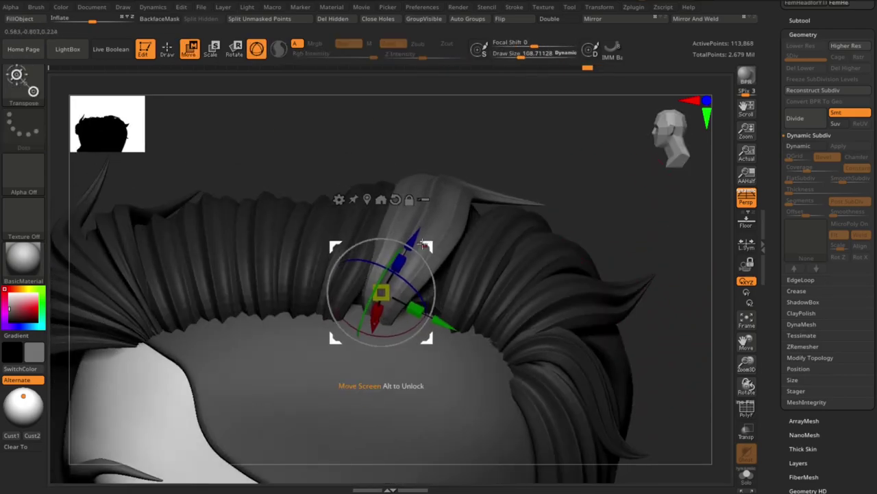
left_click_drag(423, 244, 417, 260)
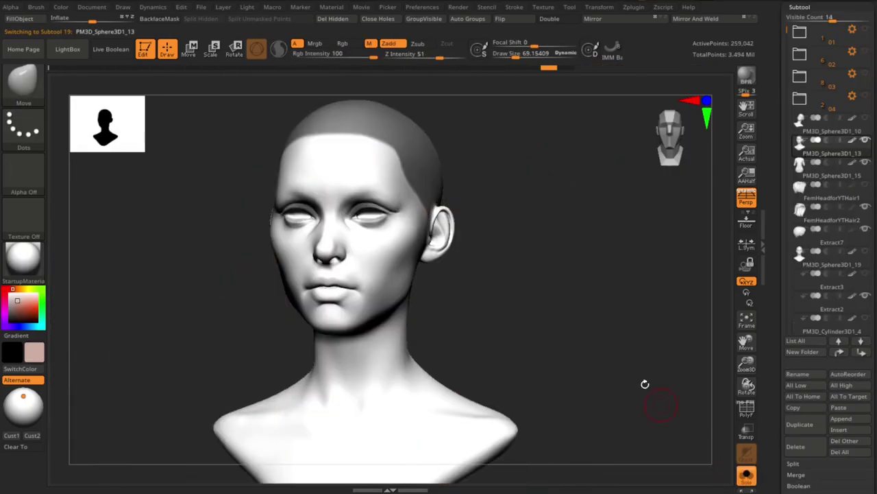
Step: Set the paint brush to a Spray stroke with Alpha 22
mouse_move(644, 384)
left_mouse_down()
mouse_move(572, 280)
mouse_move(489, 296)
left_mouse_up()
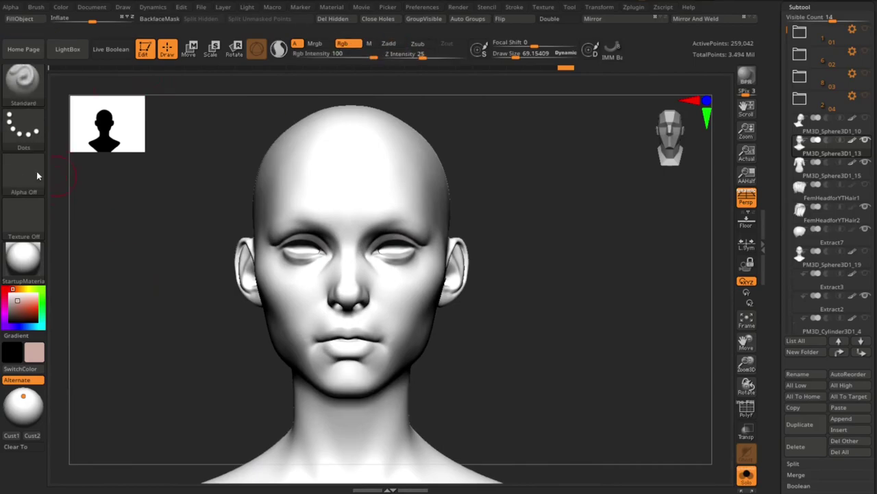
left_click(23, 127)
left_click(254, 142)
left_click(23, 175)
left_click(298, 307)
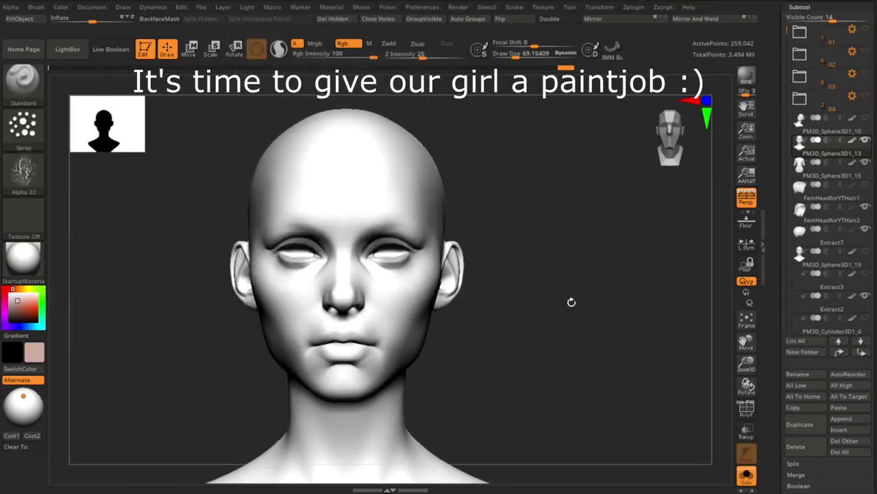
Step: Spray mottled red paint over the forehead, cheeks, jaw and the whole head
left_click_drag(572, 302, 508, 308)
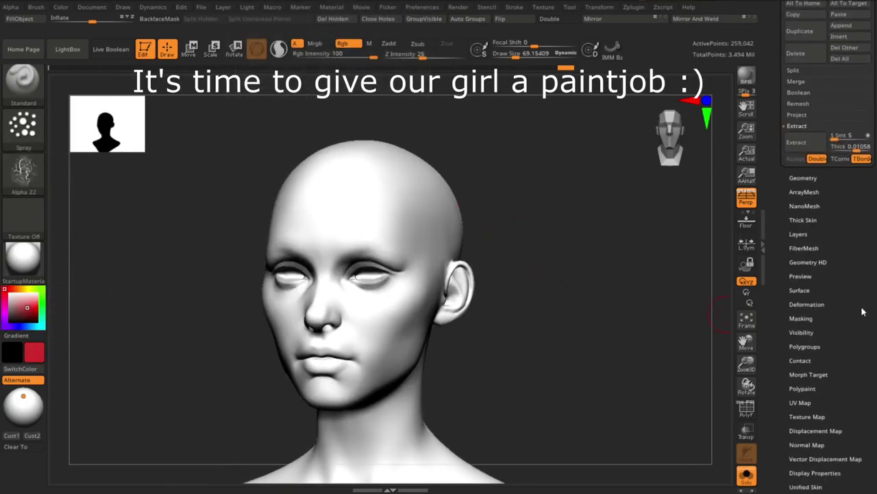
mouse_move(676, 206)
left_mouse_down()
mouse_move(569, 312)
mouse_move(492, 368)
left_mouse_up()
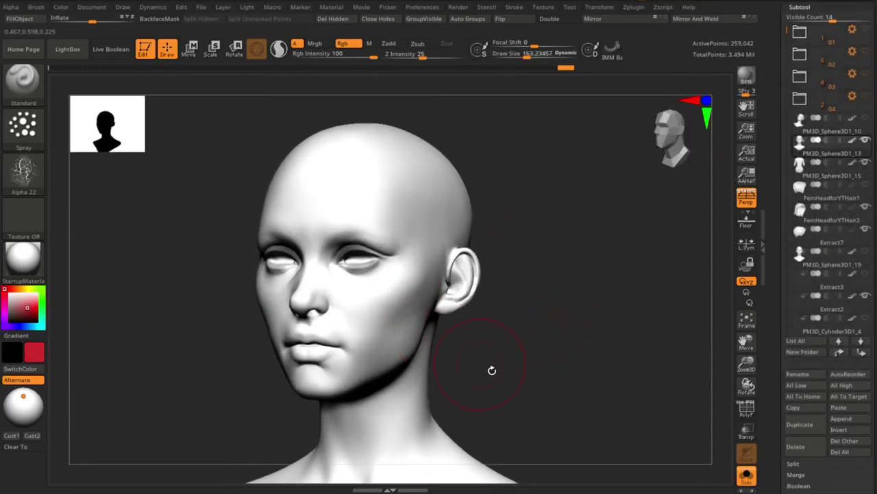
left_click_drag(336, 192, 397, 206)
left_click_drag(295, 308, 411, 322)
mouse_move(617, 329)
left_mouse_down()
mouse_move(500, 341)
mouse_move(603, 315)
mouse_move(391, 382)
left_mouse_up()
left_click_drag(329, 288, 370, 322)
left_click_drag(603, 322, 425, 320)
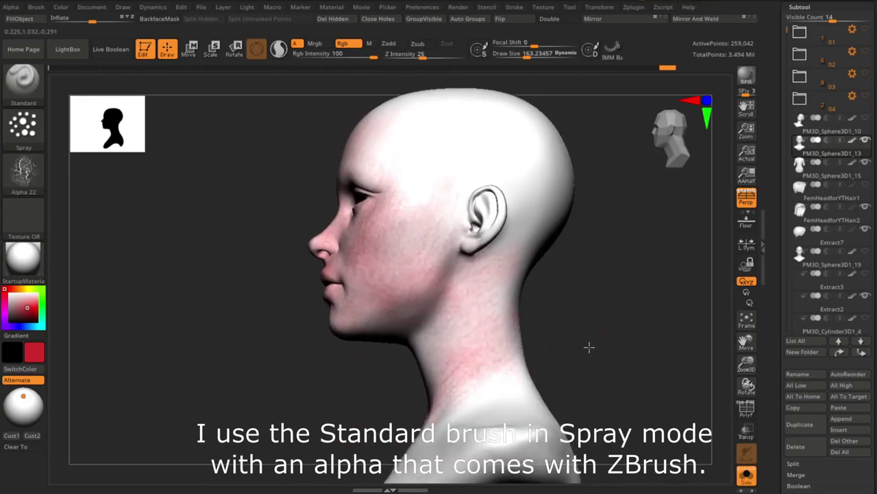
mouse_move(587, 347)
left_mouse_down()
mouse_move(486, 284)
mouse_move(619, 333)
left_mouse_up()
mouse_move(599, 271)
left_mouse_down()
mouse_move(499, 264)
mouse_move(471, 363)
mouse_move(626, 241)
mouse_move(334, 179)
left_mouse_up()
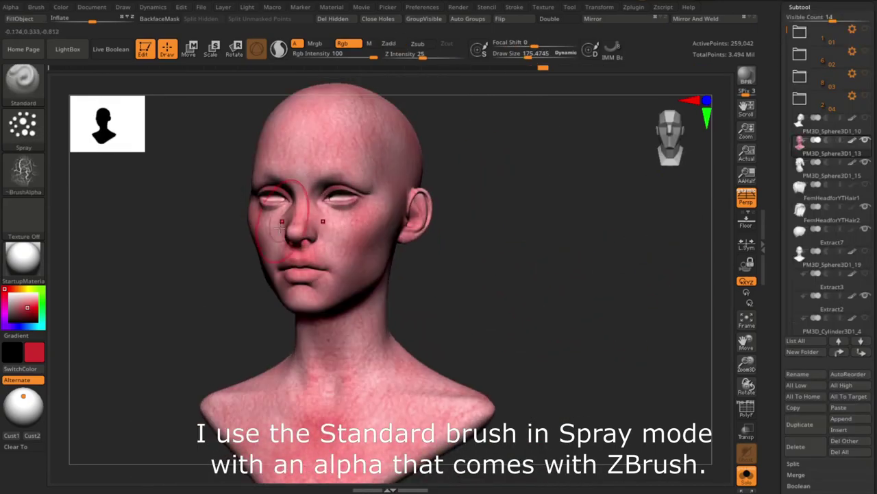
Step: Rotate the head through front, profile, top and back views to check the red coverage
mouse_move(281, 222)
left_mouse_down()
mouse_move(534, 327)
mouse_move(68, 332)
left_mouse_up()
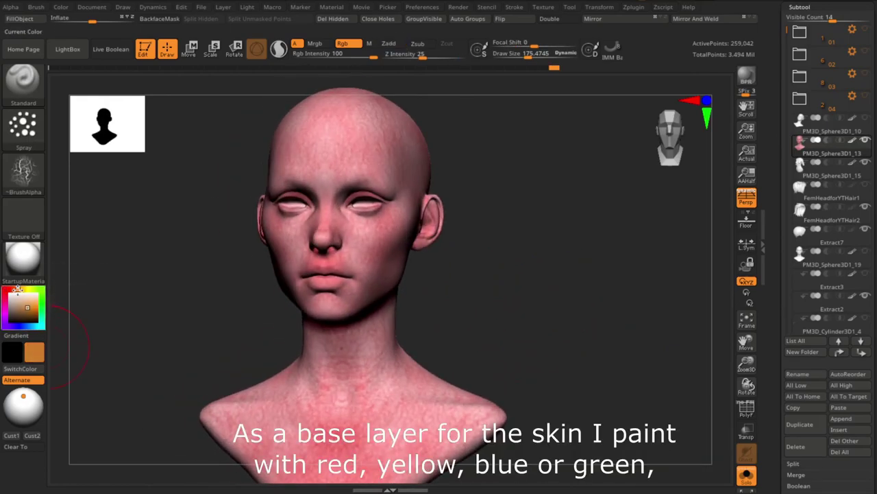
left_click_drag(535, 302, 545, 265)
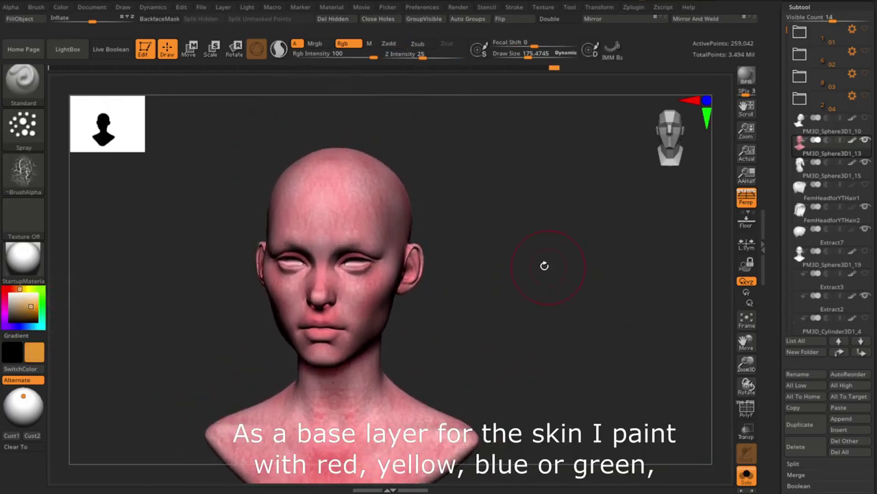
left_click_drag(340, 226, 346, 242)
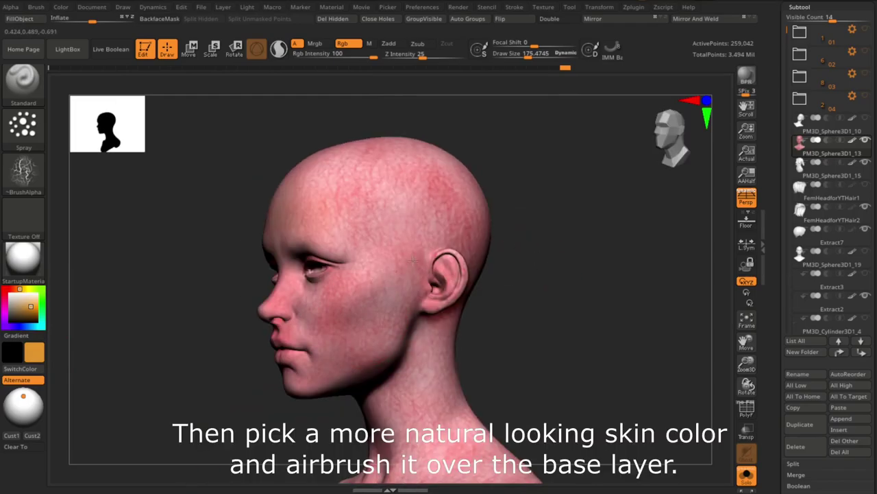
left_click_drag(288, 295, 334, 293)
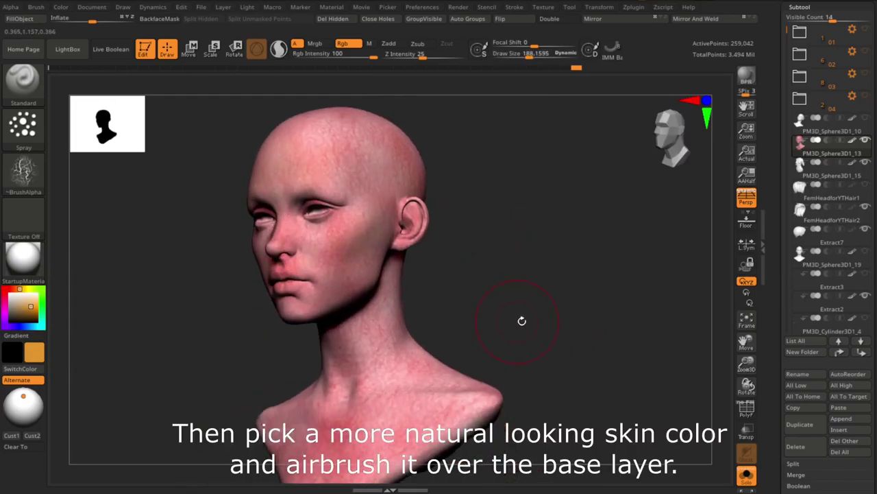
mouse_move(521, 318)
left_mouse_down()
mouse_move(541, 290)
mouse_move(550, 332)
left_mouse_up()
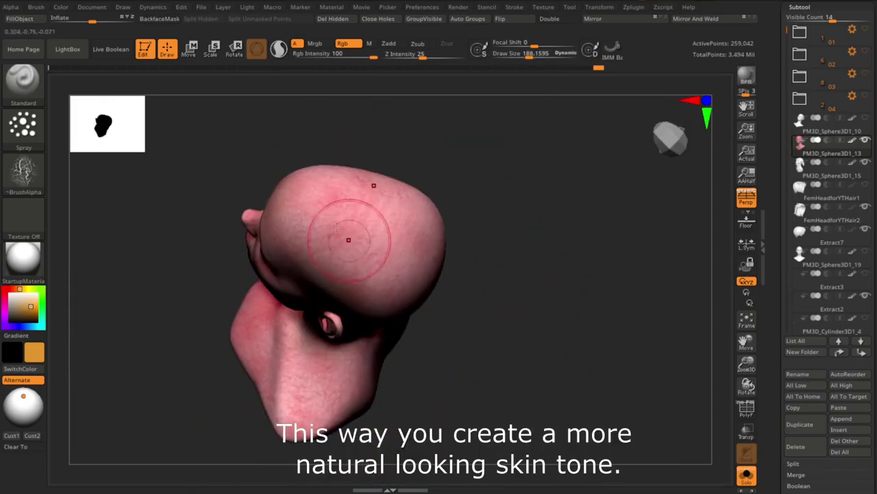
left_click_drag(453, 182, 531, 270)
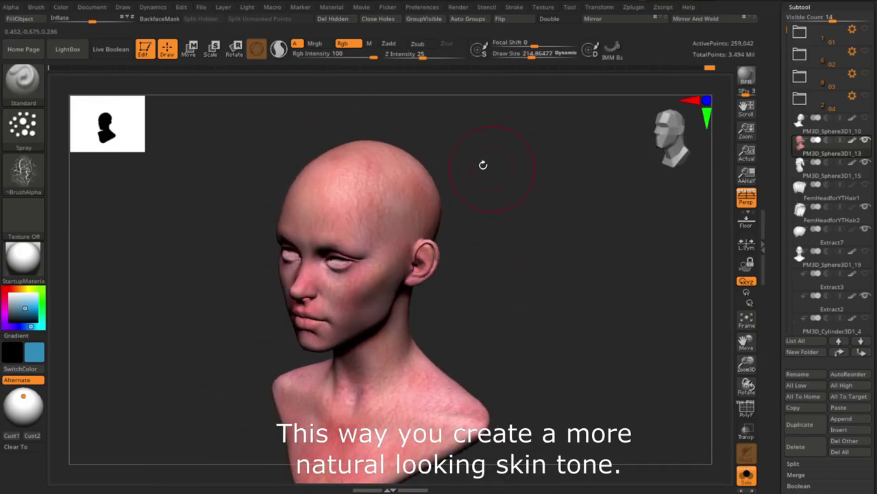
mouse_move(480, 166)
left_mouse_down()
mouse_move(405, 252)
mouse_move(572, 378)
mouse_move(580, 353)
mouse_move(375, 292)
mouse_move(411, 181)
mouse_move(425, 236)
mouse_move(582, 327)
mouse_move(516, 327)
left_mouse_up()
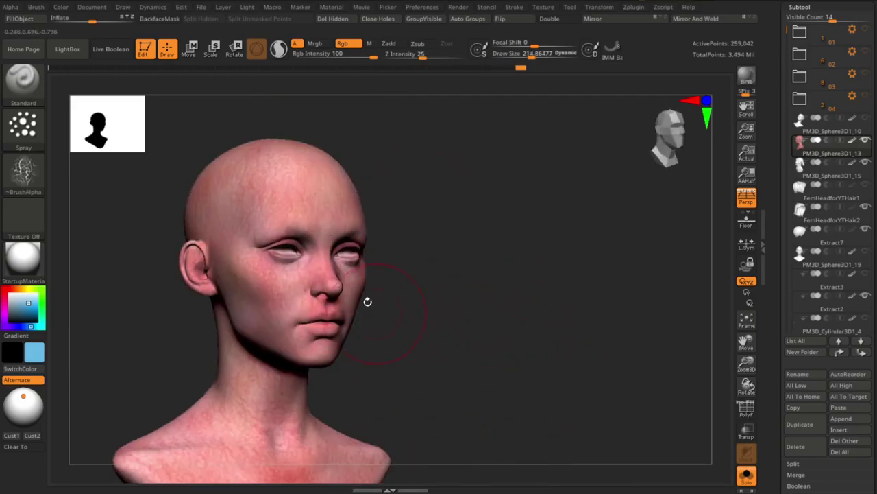
mouse_move(367, 301)
left_mouse_down()
mouse_move(596, 376)
mouse_move(307, 391)
left_mouse_up()
mouse_move(497, 331)
left_mouse_down()
mouse_move(445, 308)
mouse_move(562, 301)
mouse_move(460, 370)
left_mouse_up()
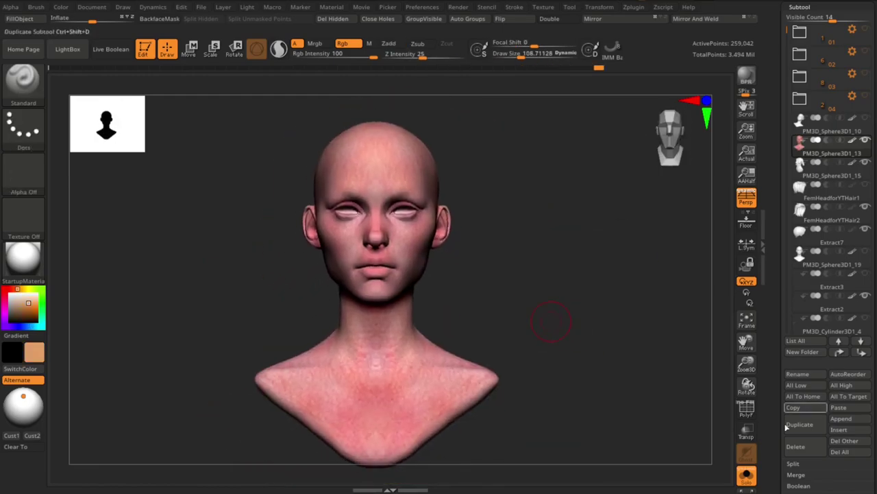
Step: Append a flat Plane subtool and move it beside the head
left_click(842, 418)
left_click(527, 308)
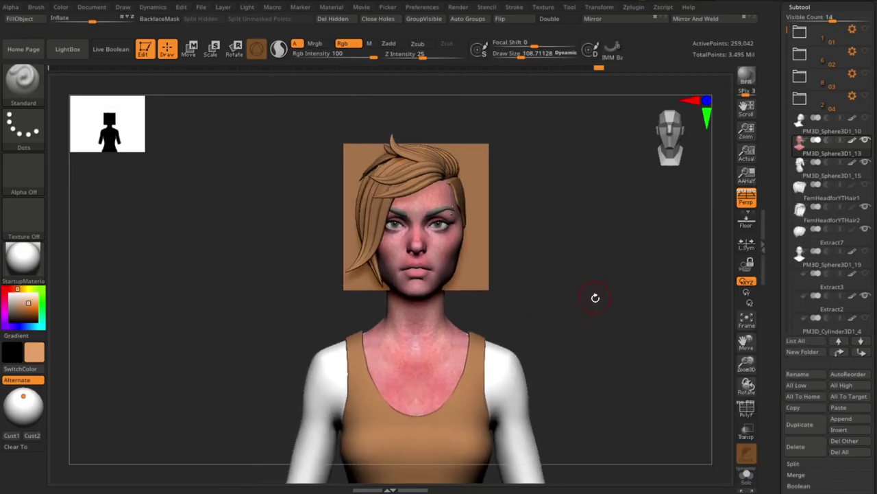
key("w")
left_click_drag(596, 297, 578, 284)
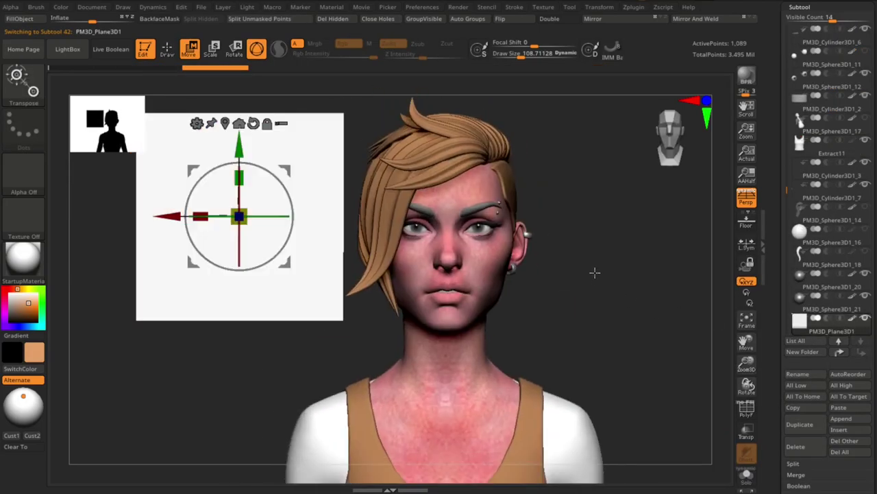
Step: Solo the bald head, brush lighter skin from forehead to cheek, and shrink the brush to about 188
left_click(746, 475)
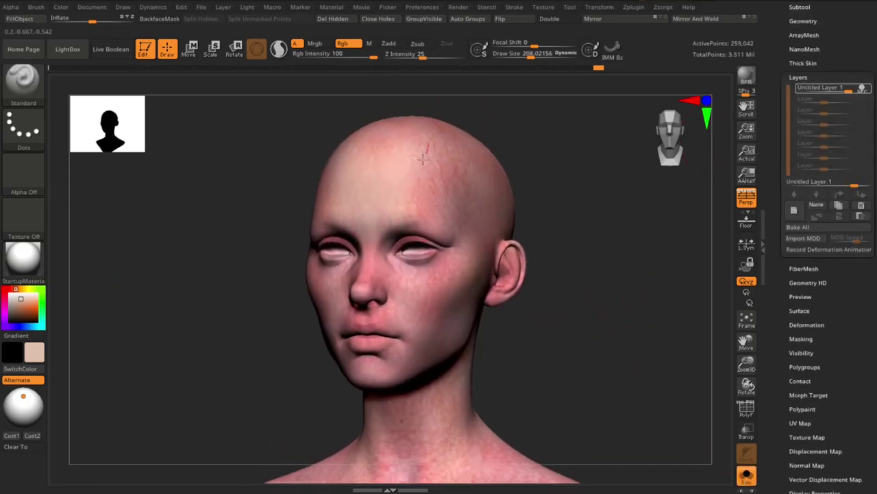
left_click_drag(423, 159, 462, 286)
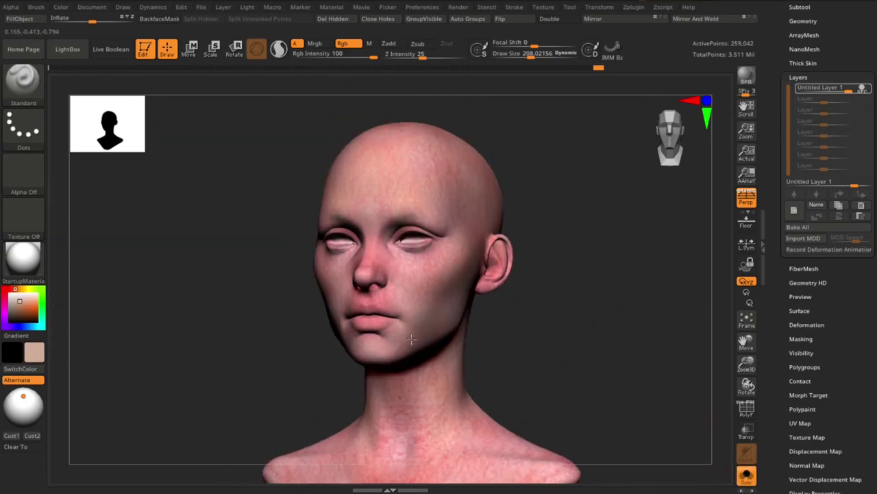
left_click_drag(597, 343, 647, 363)
key("s")
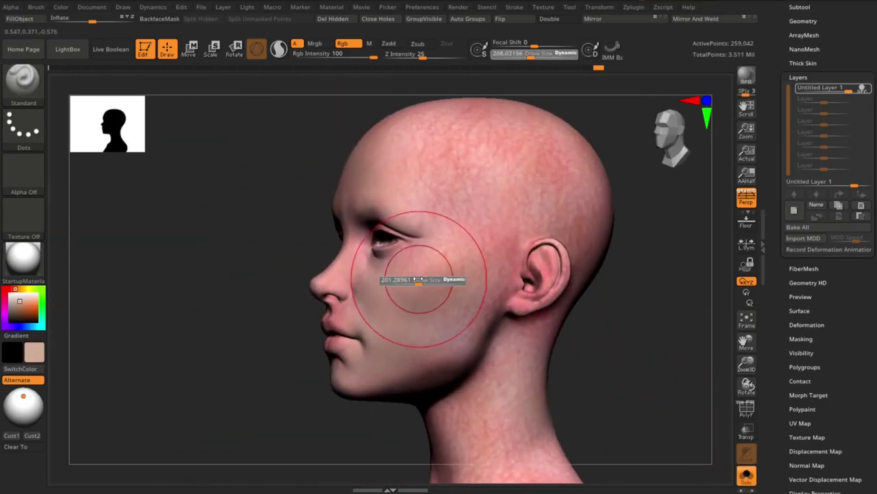
left_click_drag(439, 280, 425, 280)
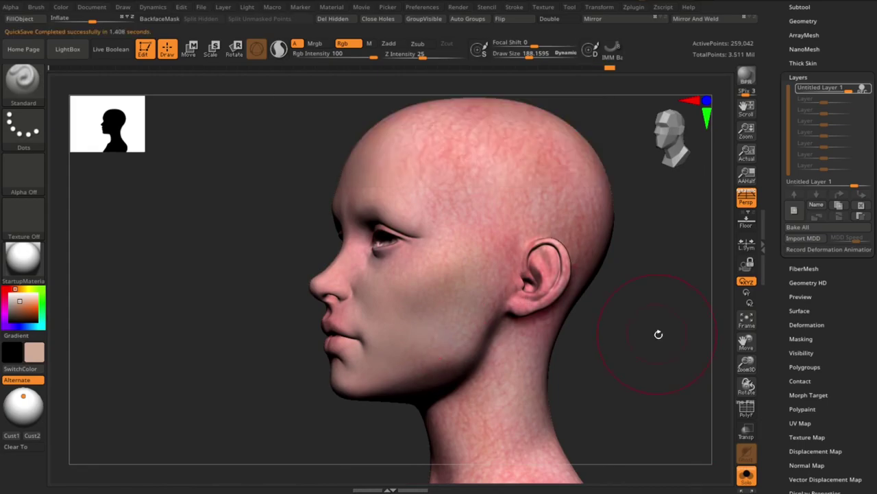
mouse_move(659, 333)
left_mouse_down()
mouse_move(336, 278)
mouse_move(315, 297)
left_mouse_up()
left_click_drag(411, 383, 603, 349)
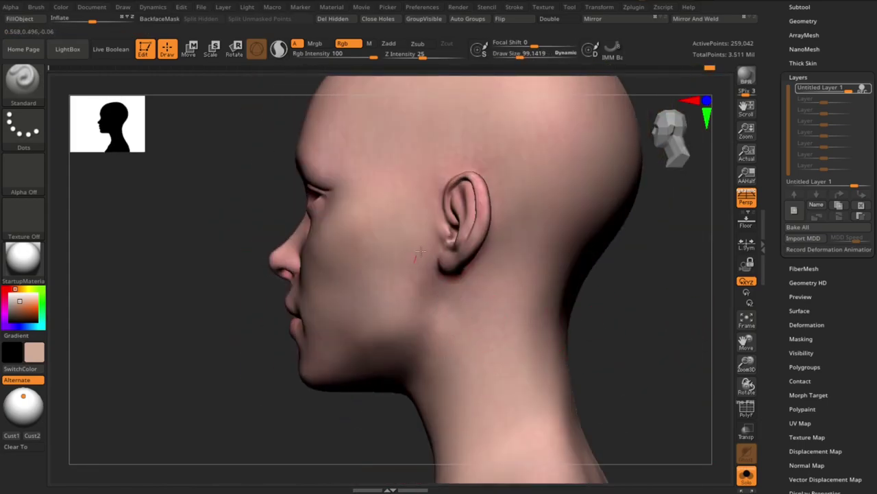
Step: Reduce the brush to about 145 and review the skin tone from front and three-quarter views
left_click_drag(411, 206, 456, 198)
left_click_drag(602, 343, 610, 372, "shift")
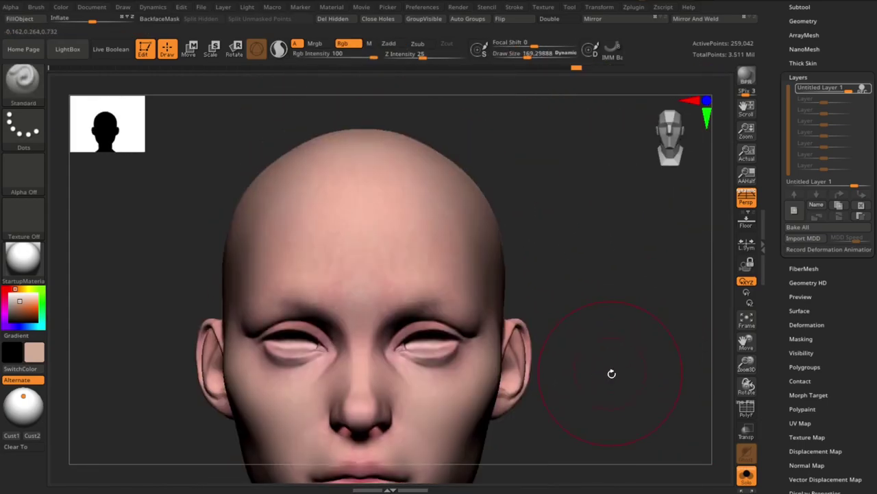
key("s")
left_click_drag(373, 196, 357, 196)
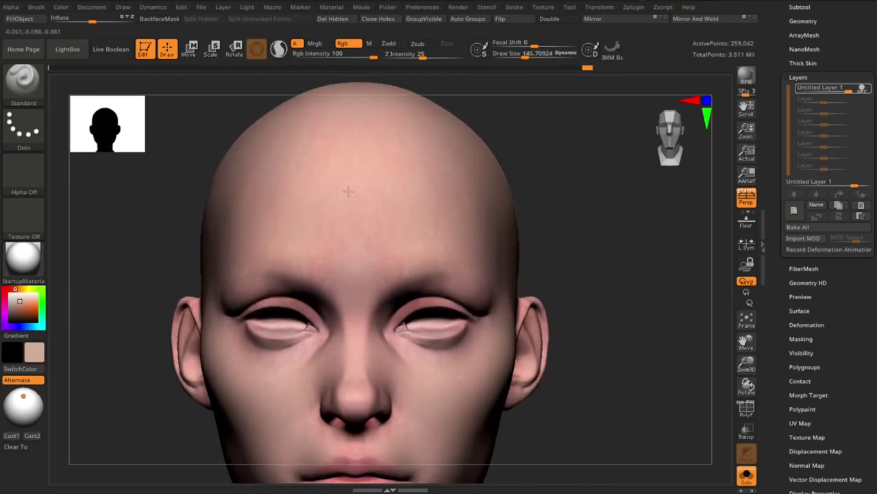
right_click_drag(348, 191, 374, 283)
right_click_drag(355, 242, 656, 272)
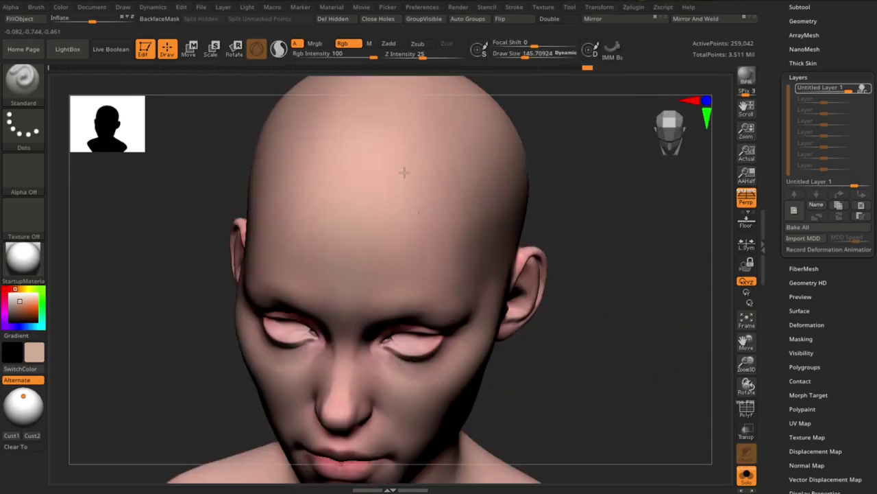
left_click_drag(656, 272, 608, 327)
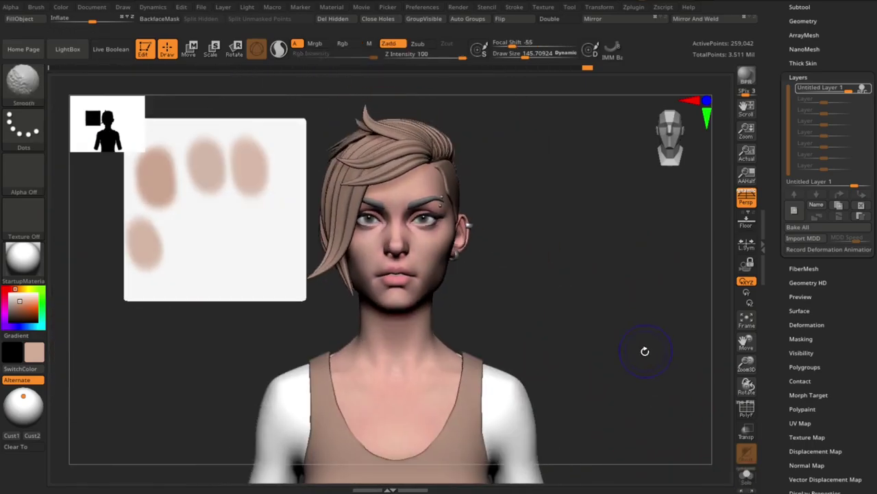
Step: Apply the SkinShade4 material and paint warm blush on the cheeks with brush size 42–48
left_click(26, 261)
left_click(350, 198)
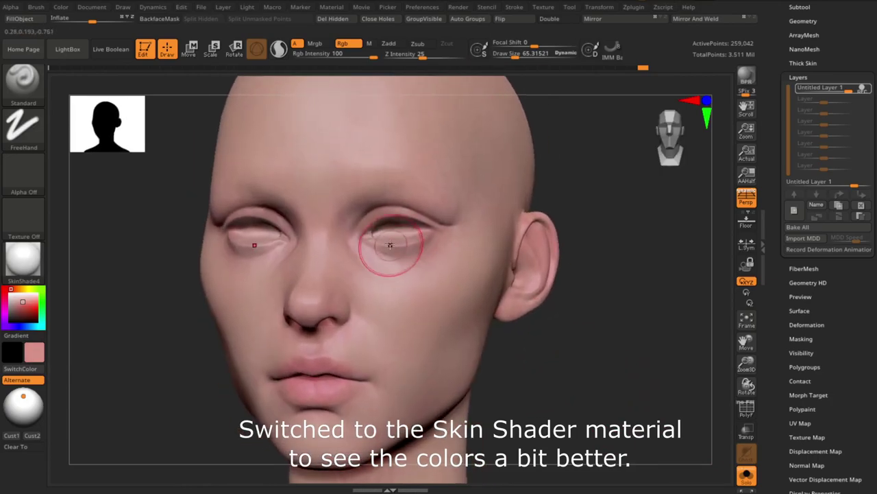
key("bracketleft")
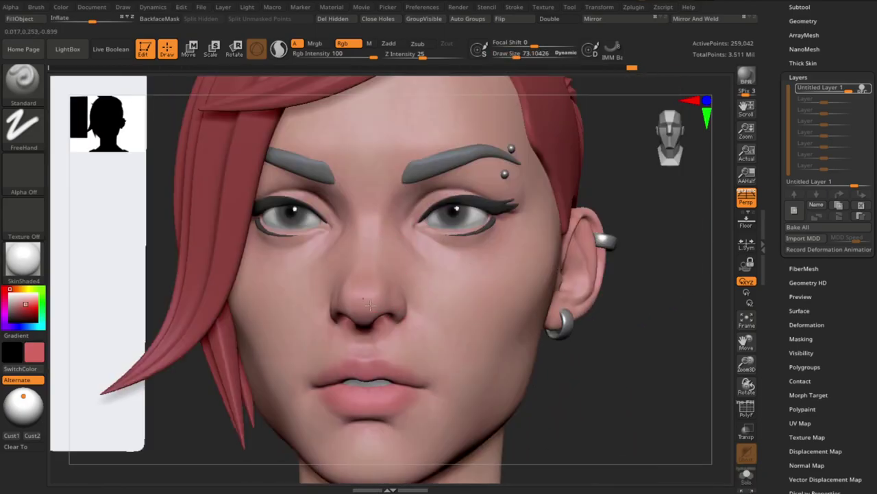
left_click_drag(642, 407, 410, 281)
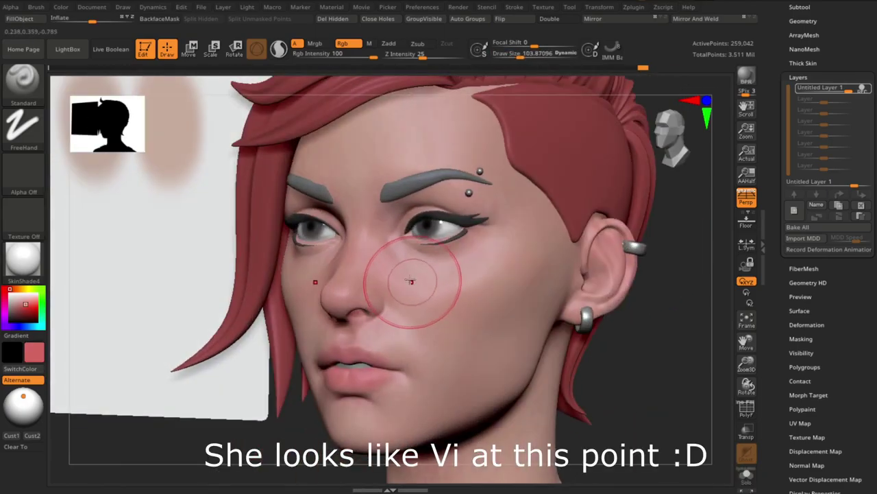
key("bracketright")
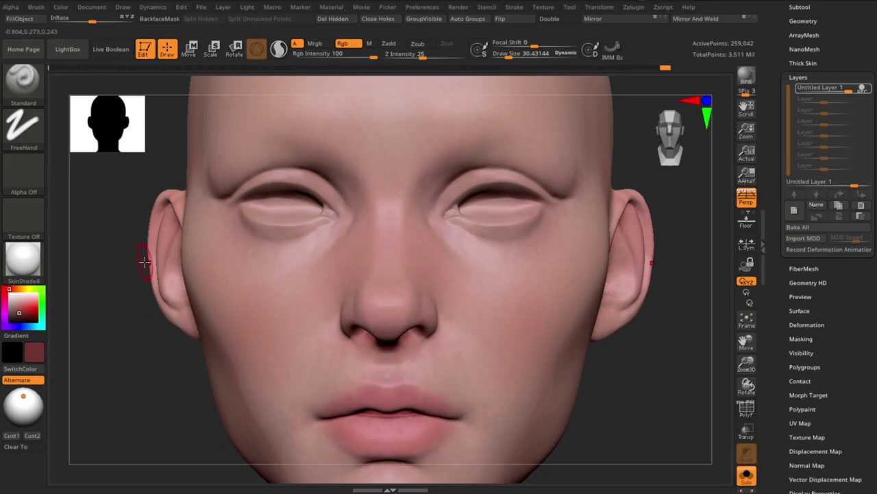
mouse_move(666, 415)
left_mouse_down()
mouse_move(667, 196)
mouse_move(641, 185)
mouse_move(685, 454)
mouse_move(438, 216)
left_mouse_up()
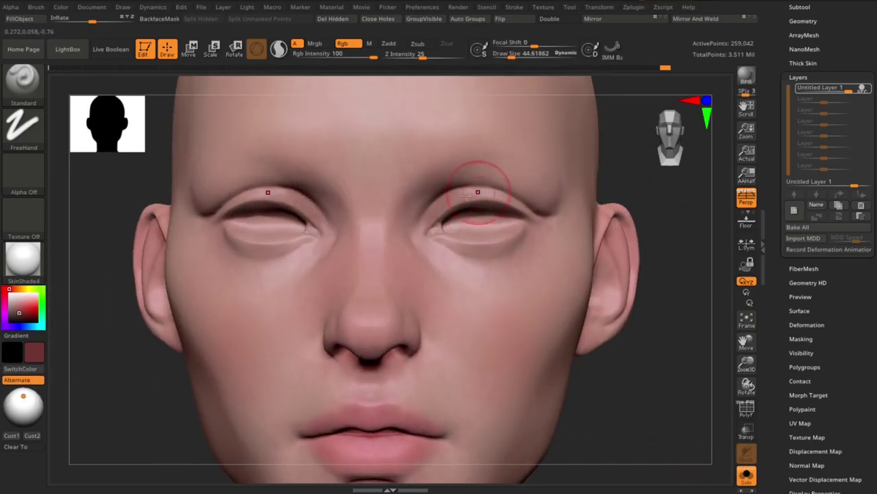
left_click_drag(651, 185, 493, 240)
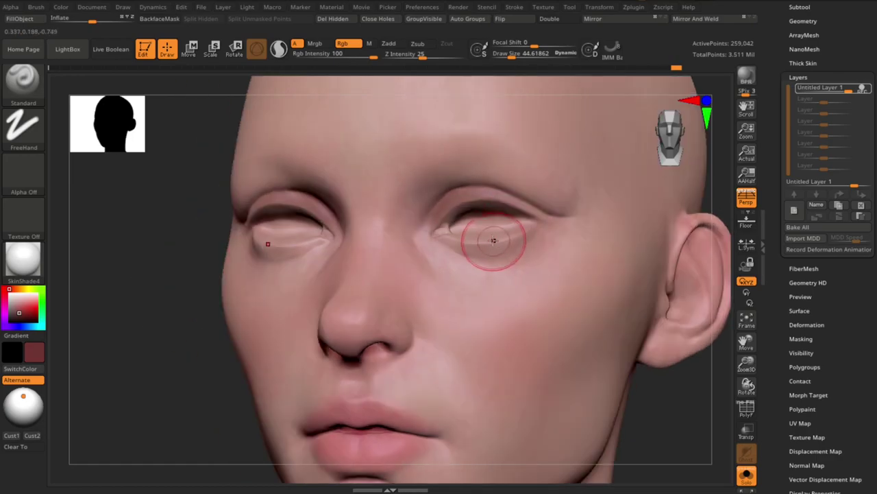
right_click_drag(463, 250, 446, 206)
key("s")
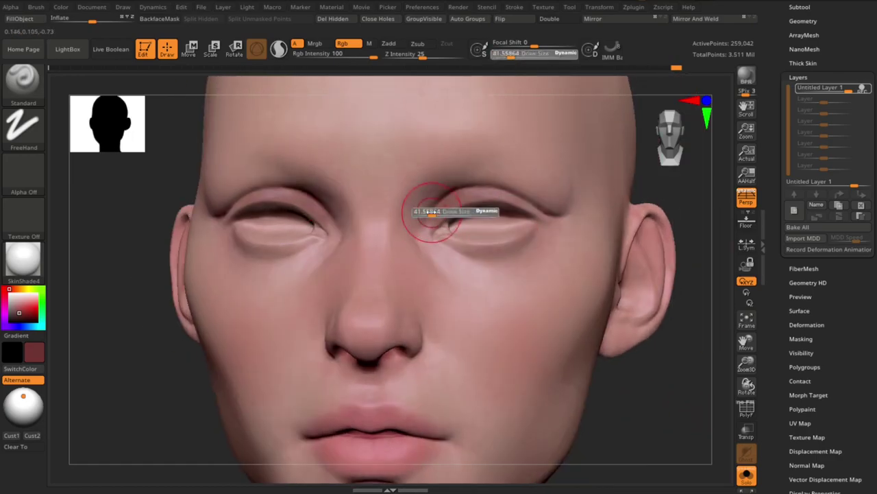
left_click_drag(446, 202, 417, 194)
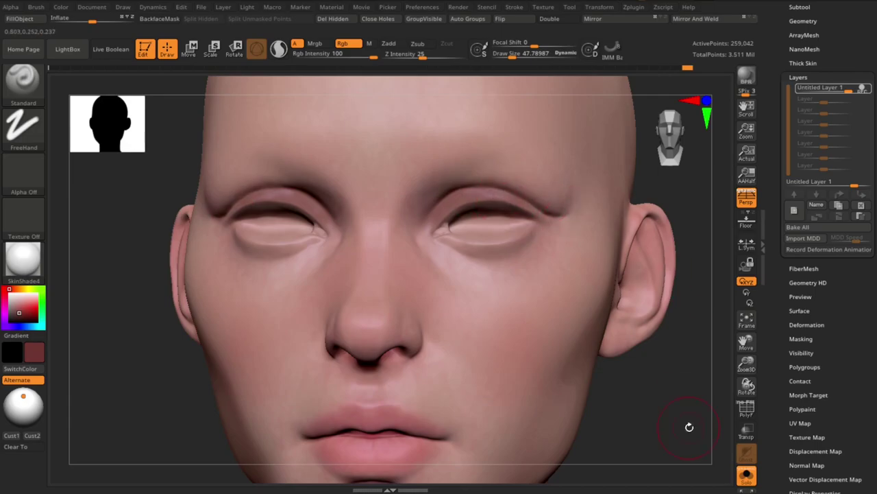
key("s")
mouse_move(690, 427)
left_mouse_down()
mouse_move(521, 233)
mouse_move(464, 253)
left_mouse_up()
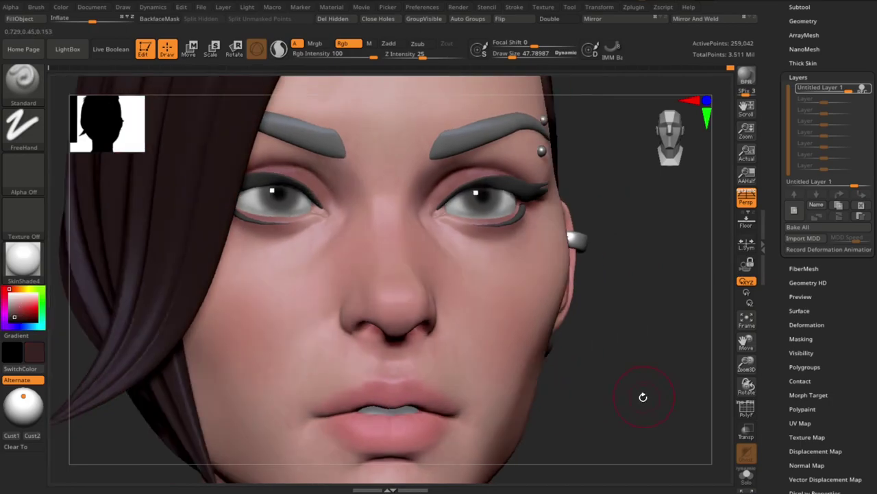
Step: Paint pink colour over both upper eyelids with a small brush
key("s")
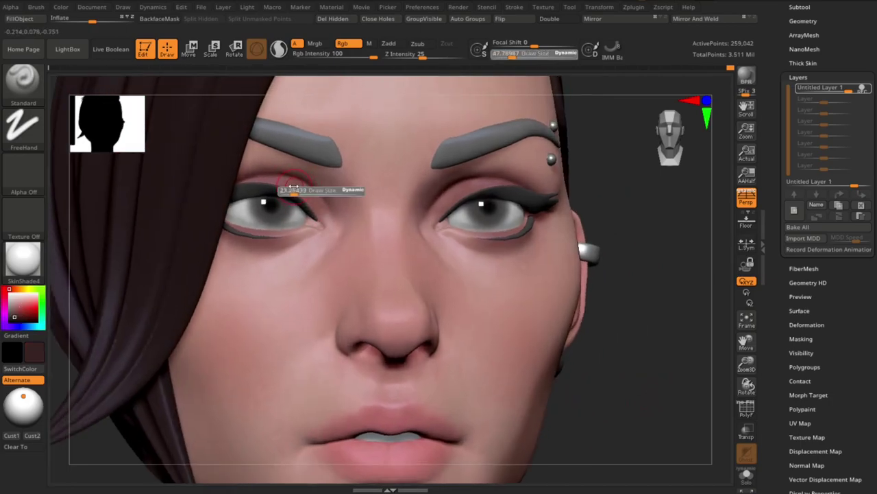
left_click_drag(322, 187, 293, 179)
left_click_drag(240, 189, 312, 198)
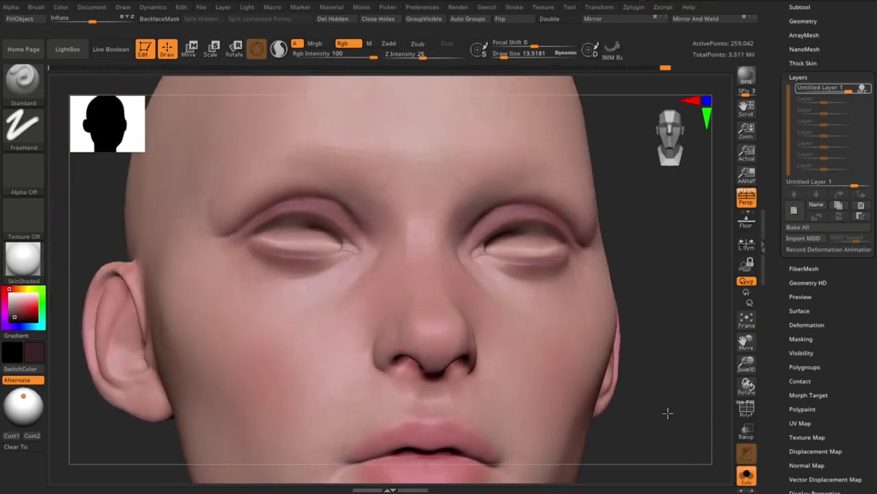
mouse_move(666, 412)
left_mouse_down()
mouse_move(253, 117)
mouse_move(355, 223)
left_mouse_up()
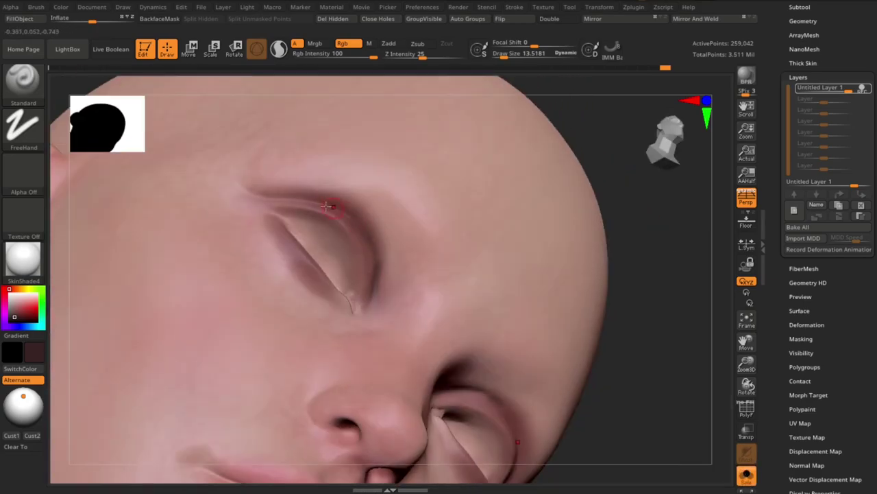
right_click_drag(327, 206, 351, 261)
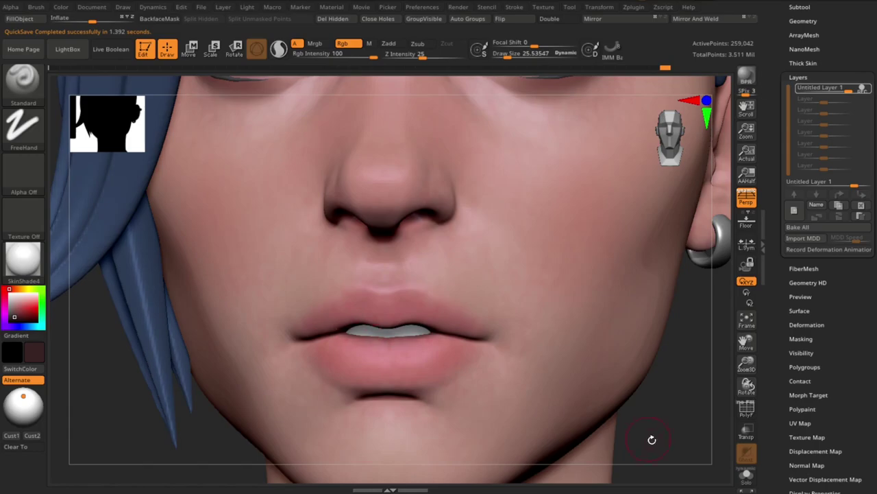
Step: Isolate the head with Solo and colour the lips with a smaller red brush
right_click_drag(652, 438, 367, 336)
right_click_drag(426, 330, 637, 258)
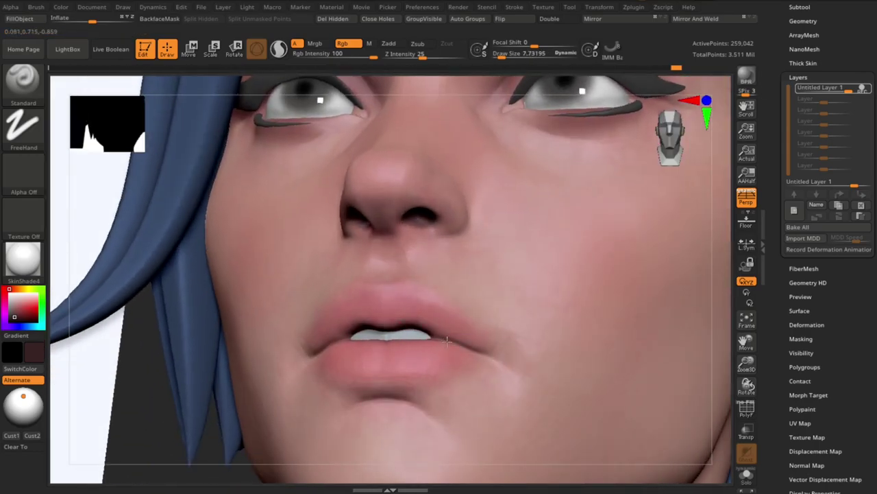
left_click(746, 473)
right_click_drag(141, 357, 372, 336)
key("bracketleft")
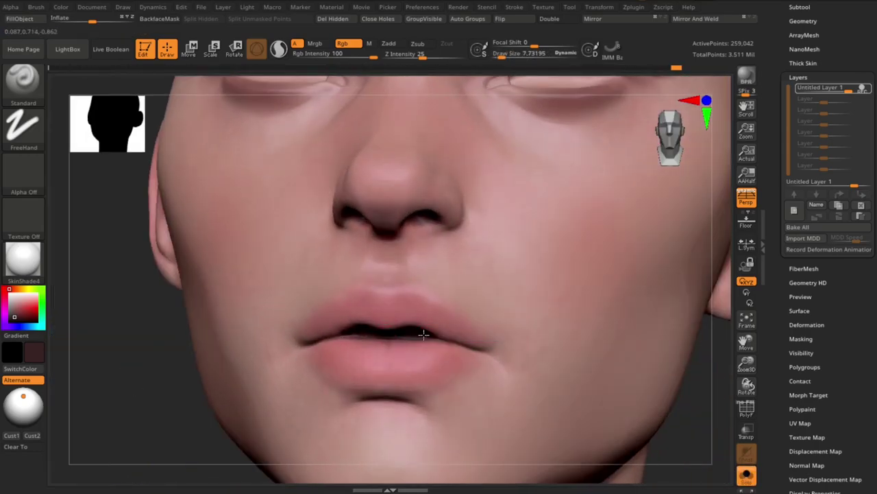
mouse_move(608, 370)
right_mouse_down()
mouse_move(679, 407)
mouse_move(644, 432)
mouse_move(663, 393)
mouse_move(386, 320)
right_mouse_up()
mouse_move(615, 366)
right_mouse_down()
mouse_move(597, 349)
mouse_move(623, 356)
mouse_move(647, 378)
right_mouse_up()
key("c")
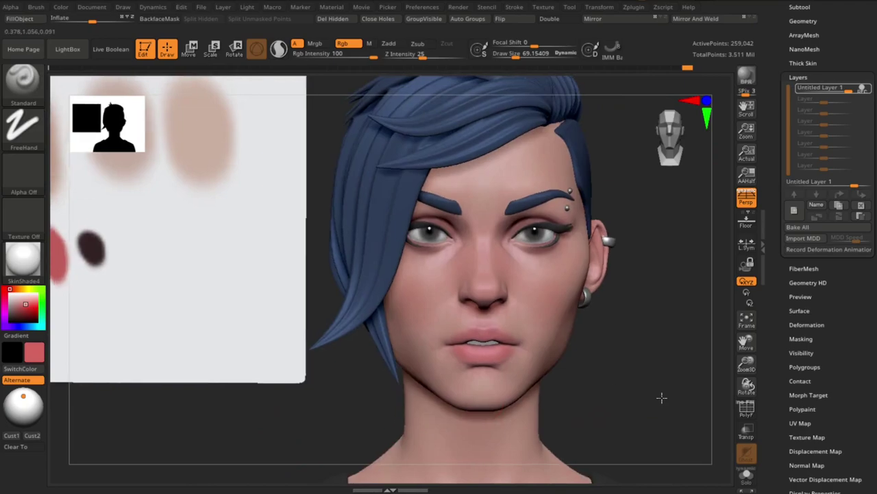
mouse_move(685, 356)
right_mouse_down("ctrl")
mouse_move(646, 386)
mouse_move(646, 345)
mouse_move(672, 326)
right_mouse_up("ctrl")
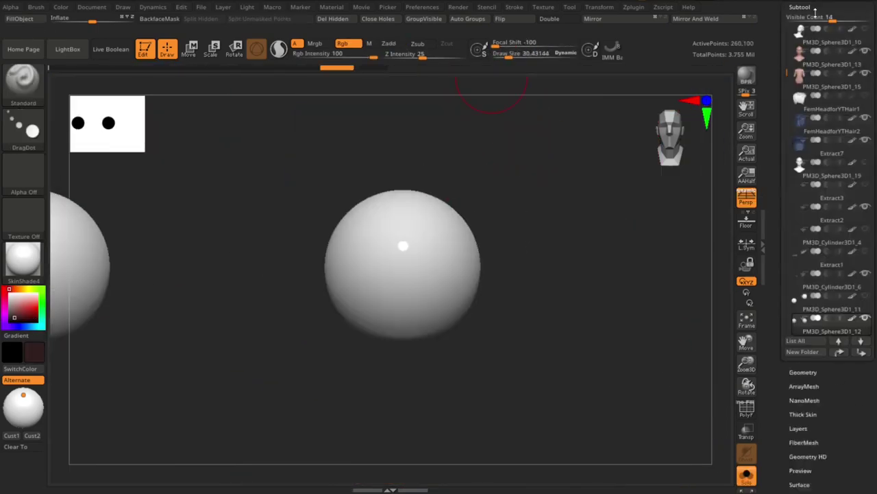
Step: With perspective off, paint a dark pupil and a lighter brown band at the iris bottom using a Dots stroke
left_click(403, 266)
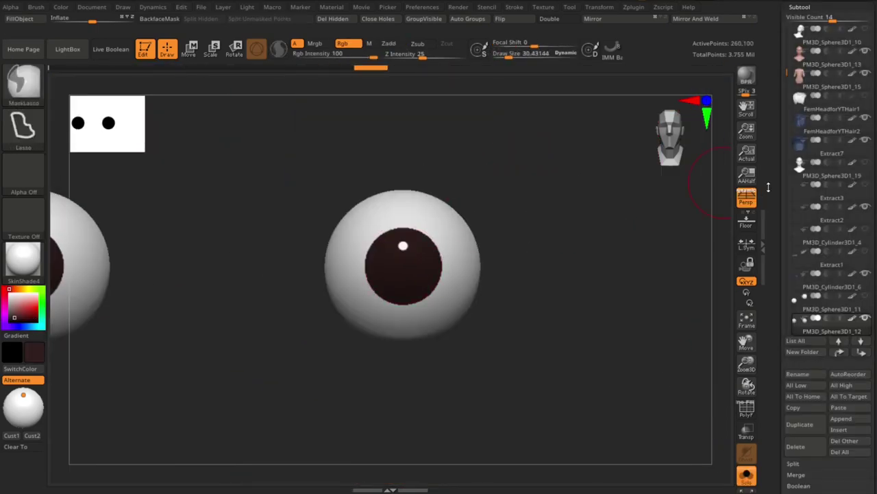
key("p")
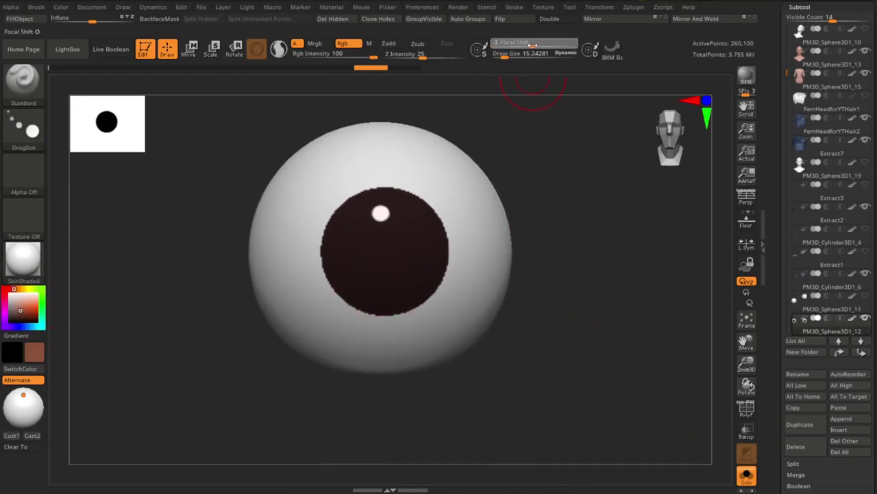
left_click(24, 127)
left_click(82, 137)
left_click_drag(363, 280, 410, 288)
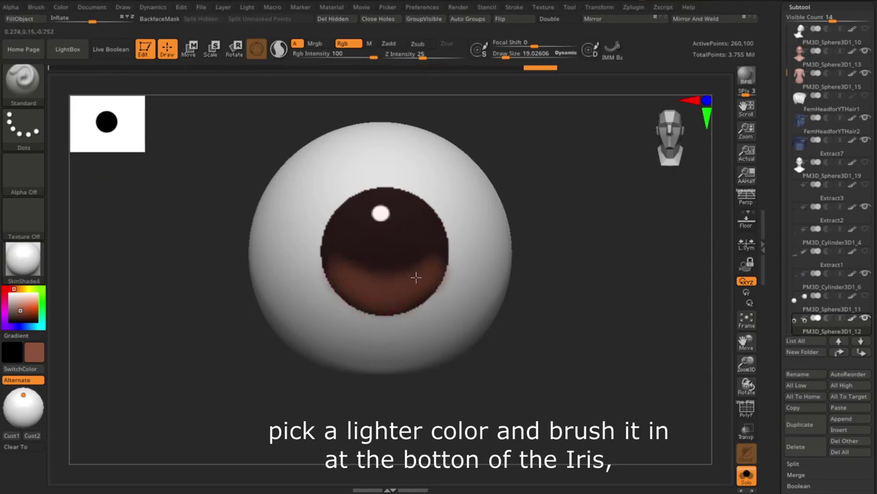
Step: Stamp the dark pupil at the iris centre with DragDot, then mask and invert a perfect circle over the iris
key("s")
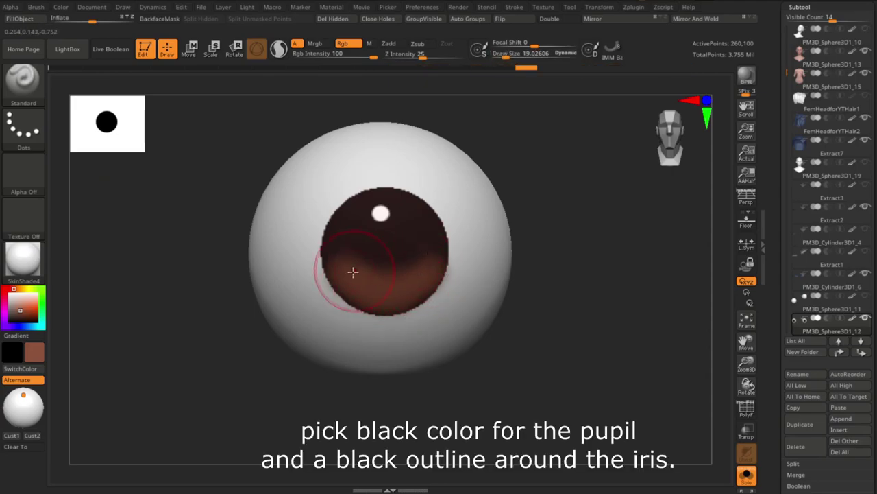
left_click(24, 127)
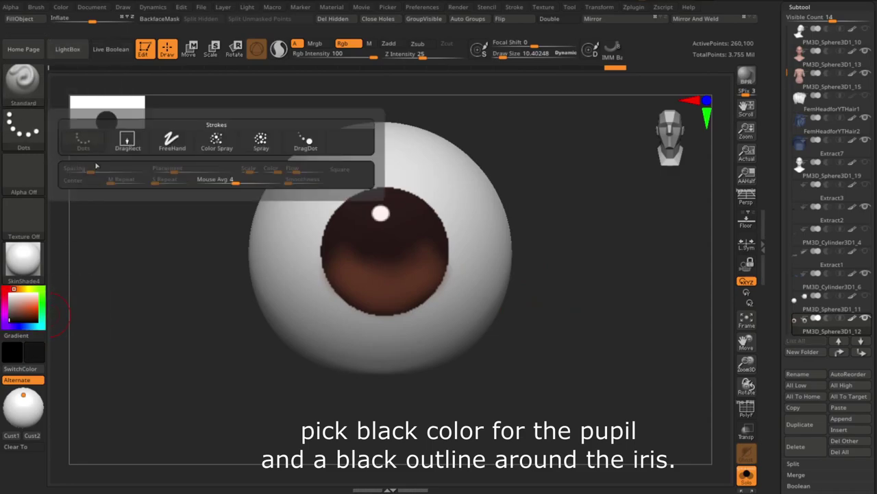
left_click(128, 137)
left_click_drag(561, 43, 541, 43)
left_click(381, 252)
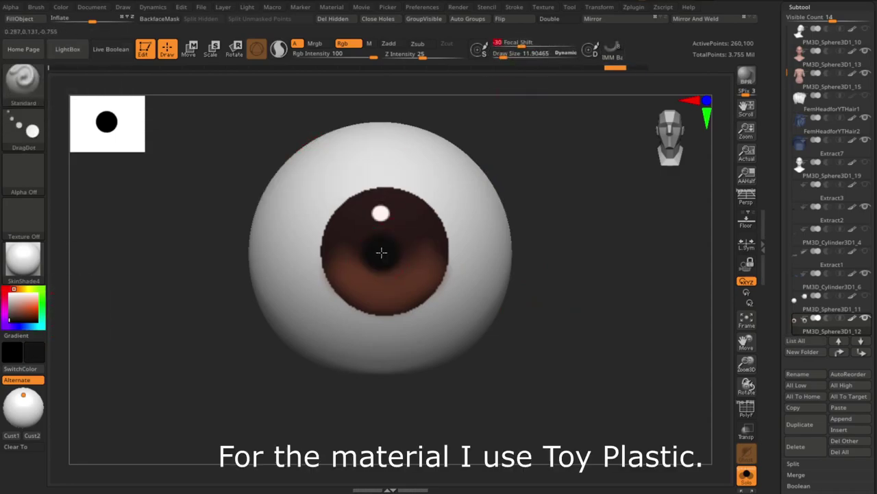
key("ctrl+z")
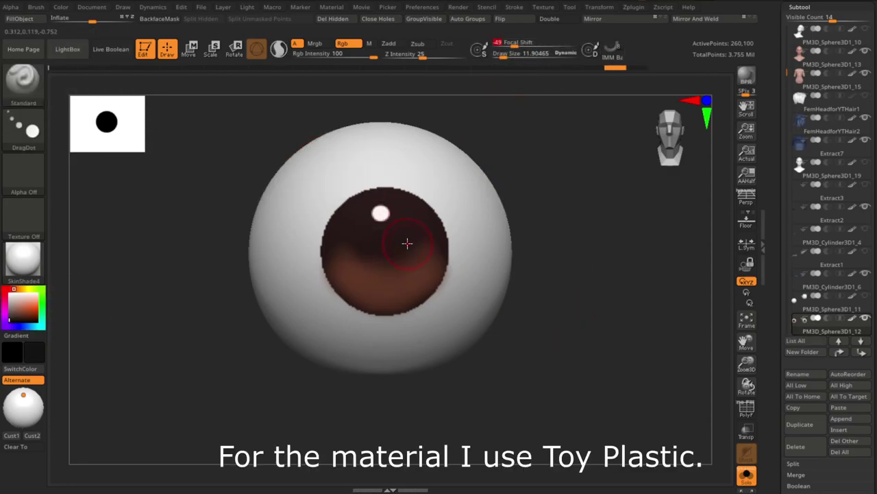
left_click_drag(386, 260, 386, 253)
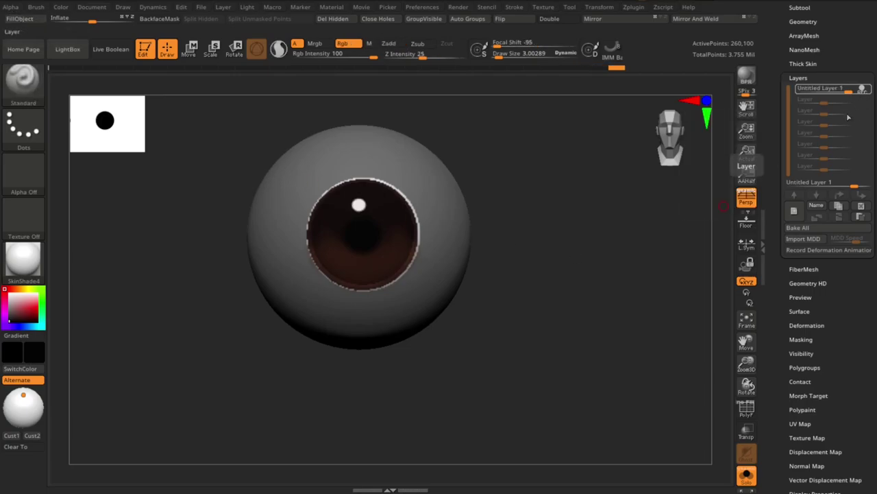
left_click_drag(313, 255, 447, 396, "ctrl")
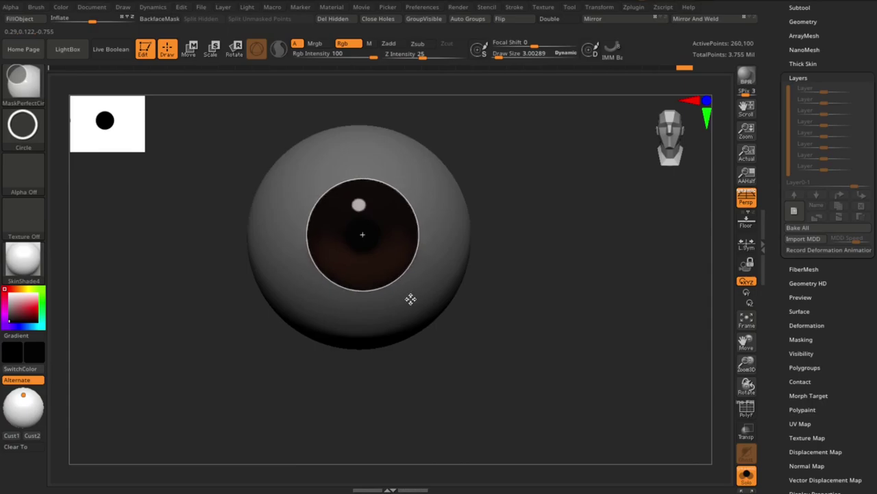
key("ctrl+z")
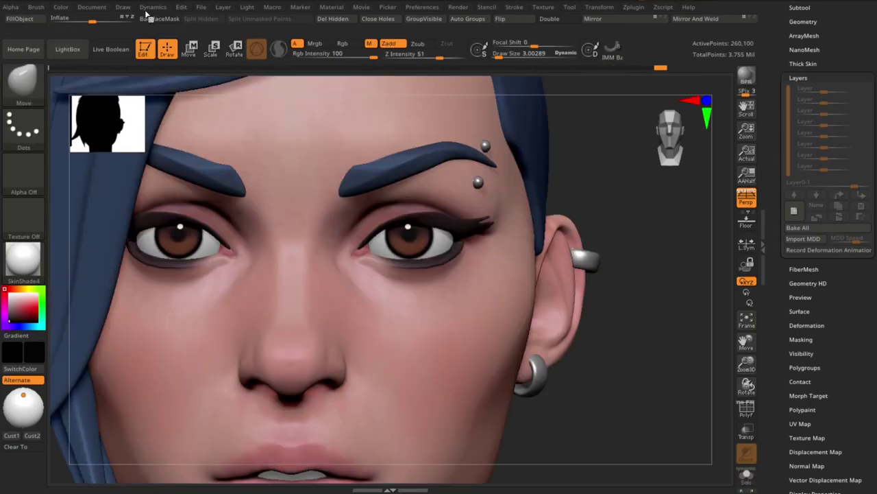
Step: Set the Light Distance slider to 66 and orbit round to the back of the hair
left_click(247, 7)
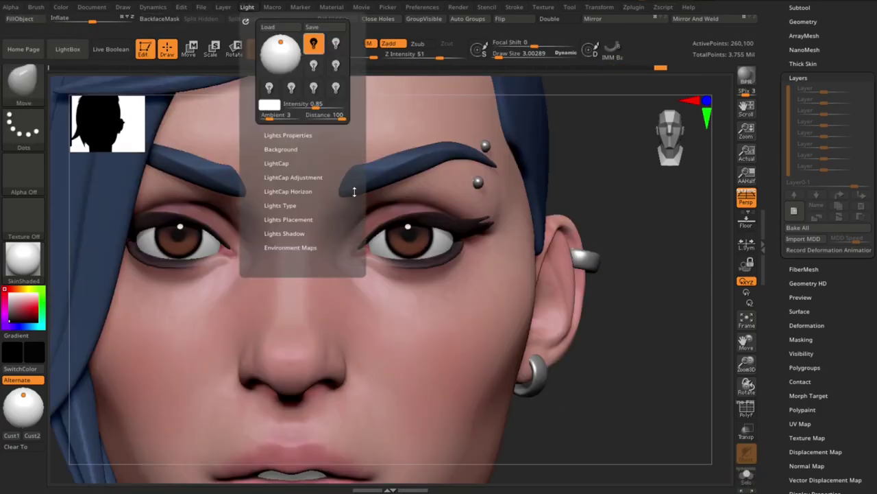
left_click_drag(328, 115, 334, 118)
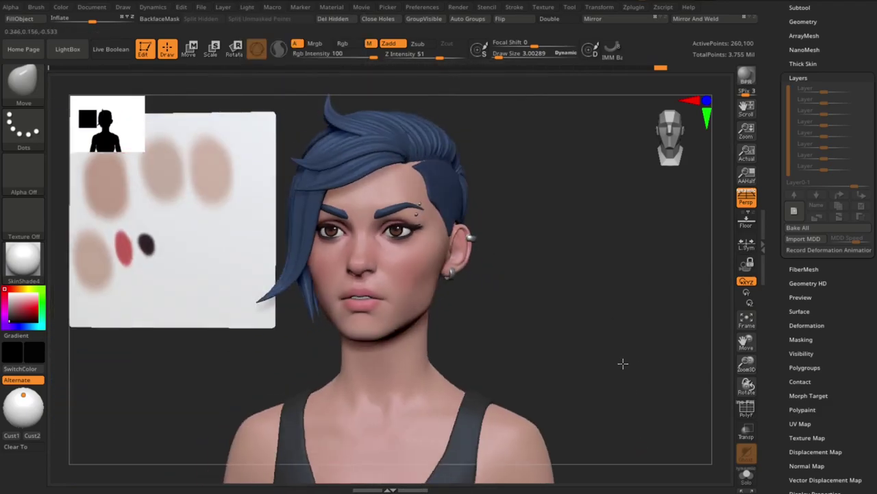
left_click_drag(623, 363, 622, 340)
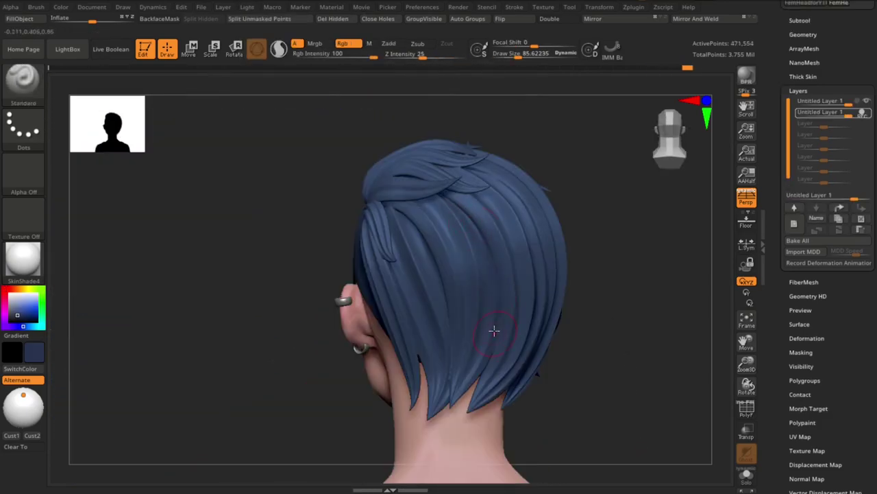
right_click_drag(494, 331, 578, 329)
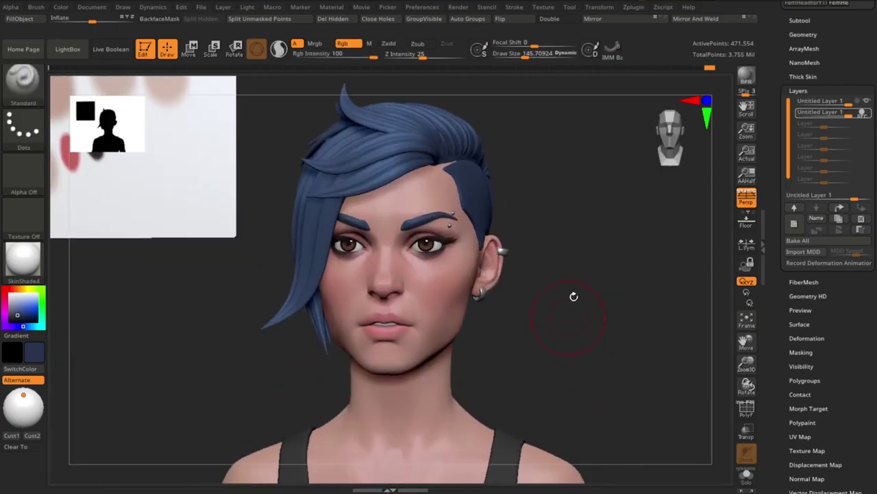
Step: BPR-render the bust, show the BPR Shadow settings, re-render, and reframe the head
left_click(747, 75)
left_click(458, 7)
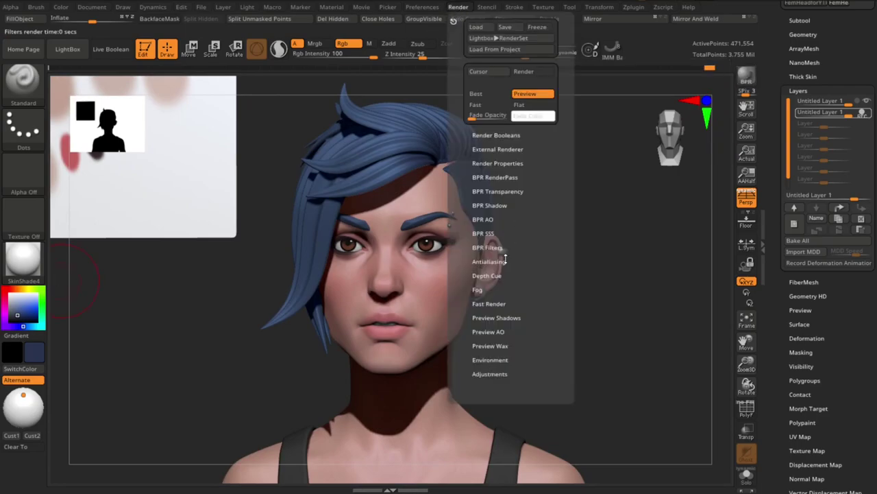
left_click(494, 207)
left_click(747, 76)
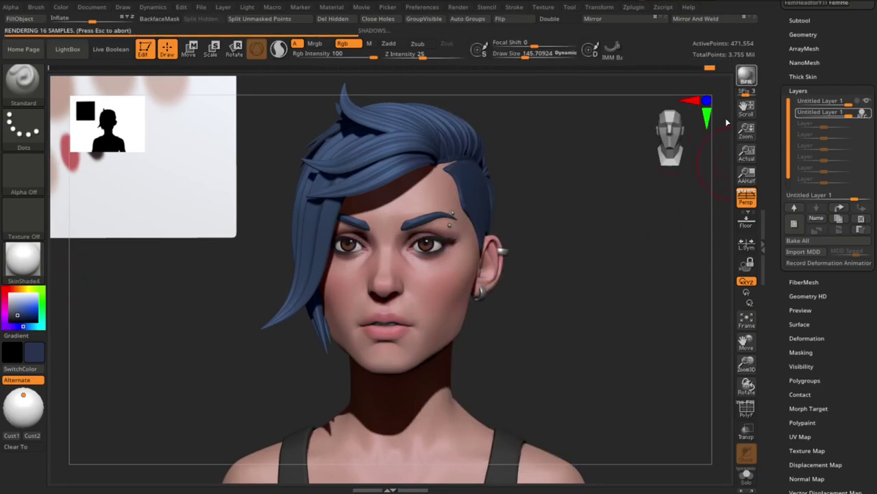
left_click_drag(598, 386, 603, 364, "alt")
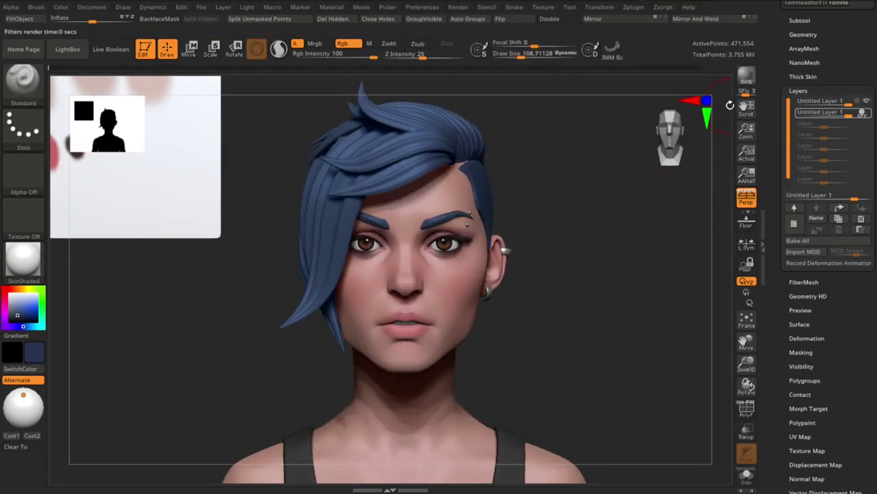
left_click_drag(590, 293, 627, 390, "alt")
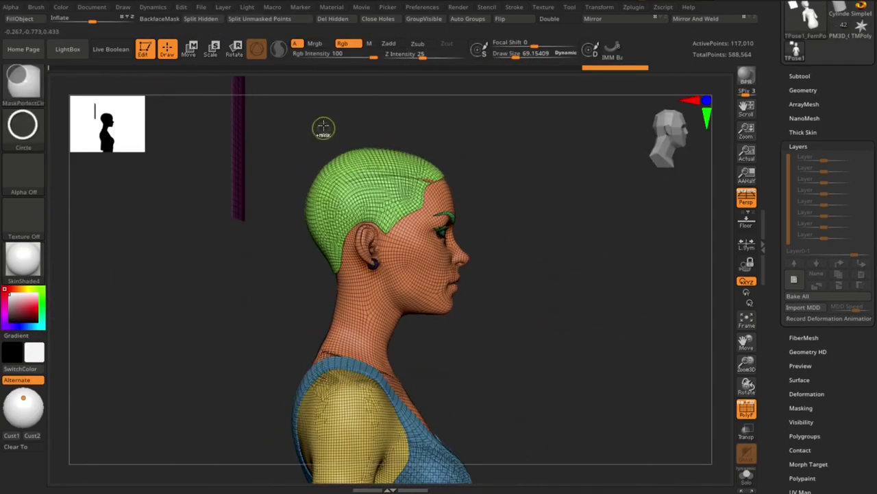
Step: Lasso-mask the back of the head, invert it, and tilt the face slightly with the Transpose rotate gizmo
key("ctrl")
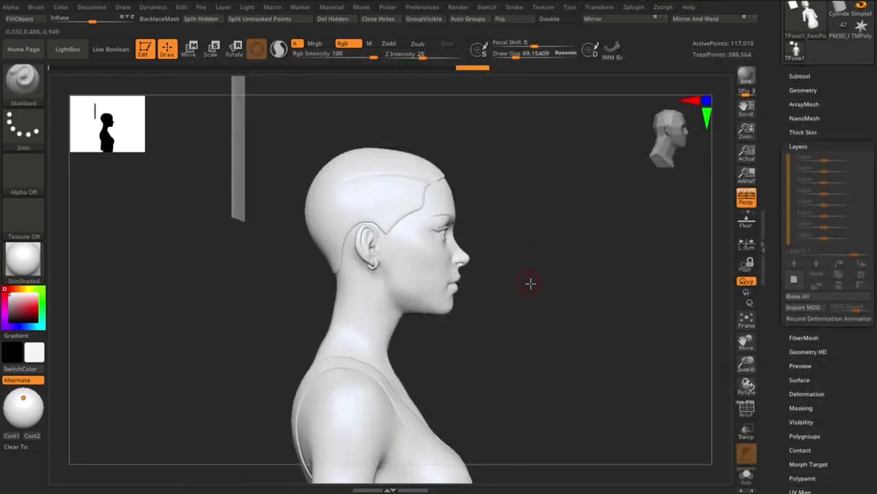
key("p")
key("ctrl")
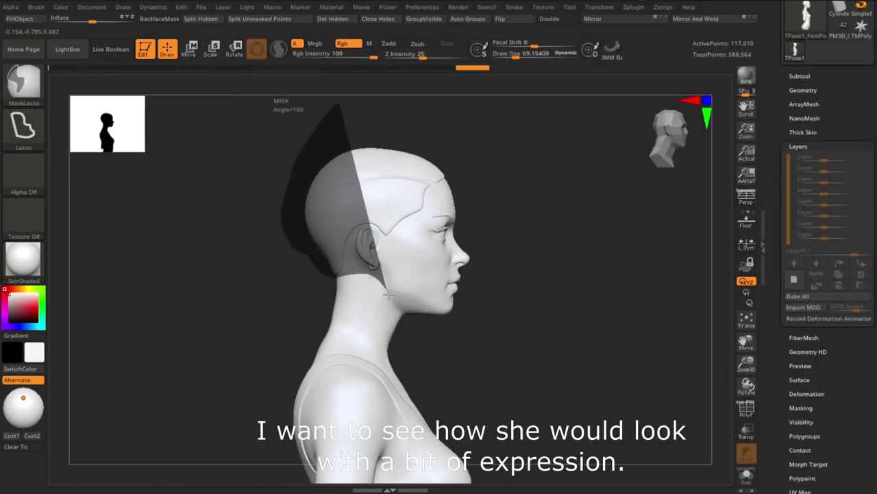
left_click_drag(339, 106, 358, 128, "ctrl")
left_click(359, 127, "ctrl")
key("w")
left_click_drag(423, 261, 420, 314, "alt")
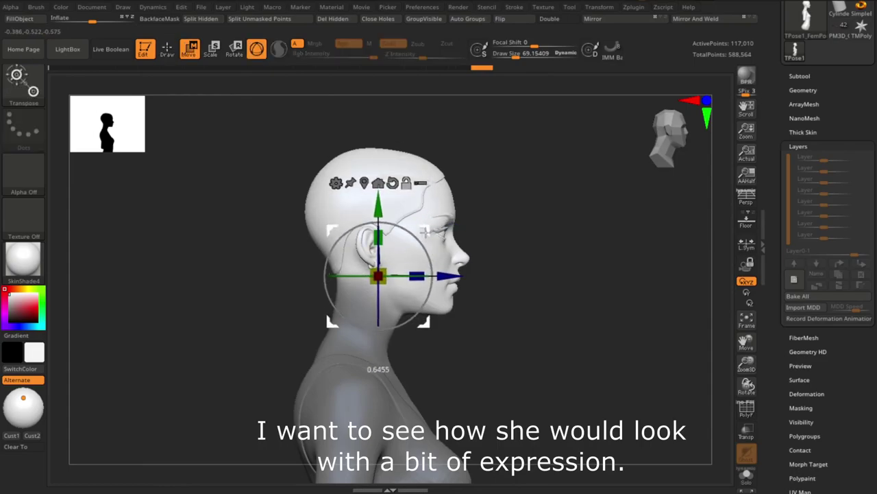
mouse_move(420, 234)
left_mouse_down("shift")
mouse_move(574, 320)
mouse_move(573, 286)
left_mouse_up("shift")
left_click_drag(419, 276, 396, 275)
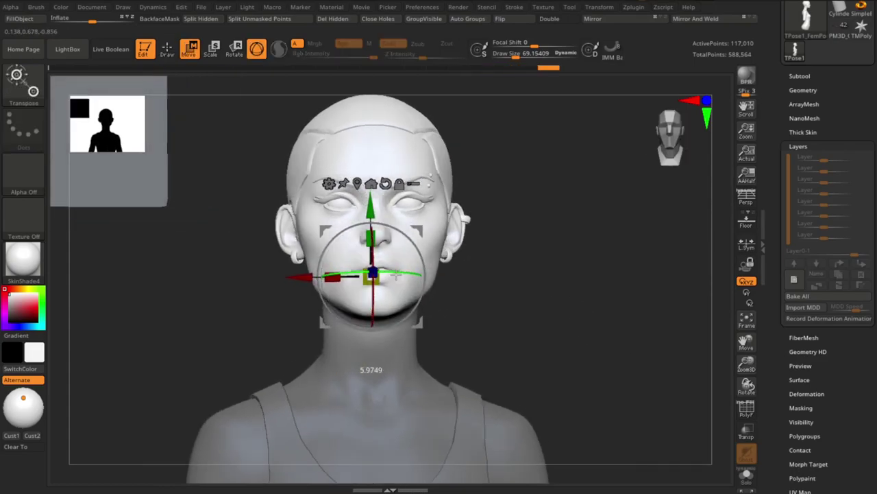
left_click_drag(507, 271, 524, 300)
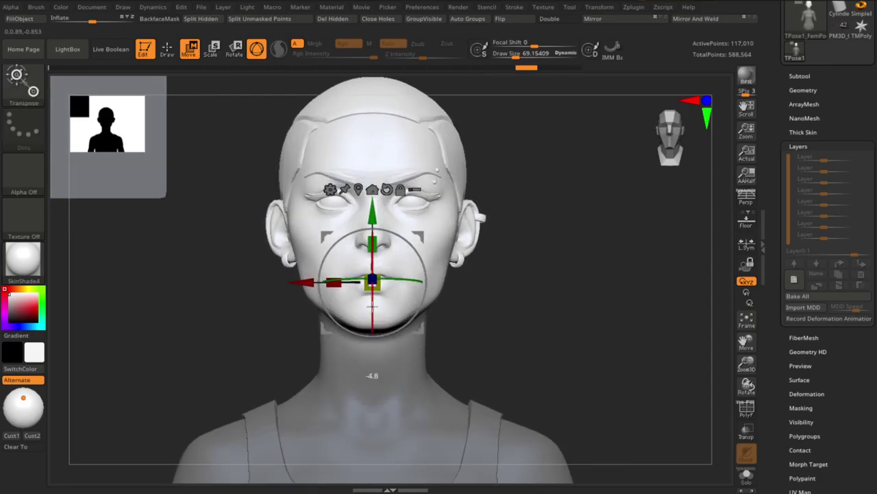
key("q")
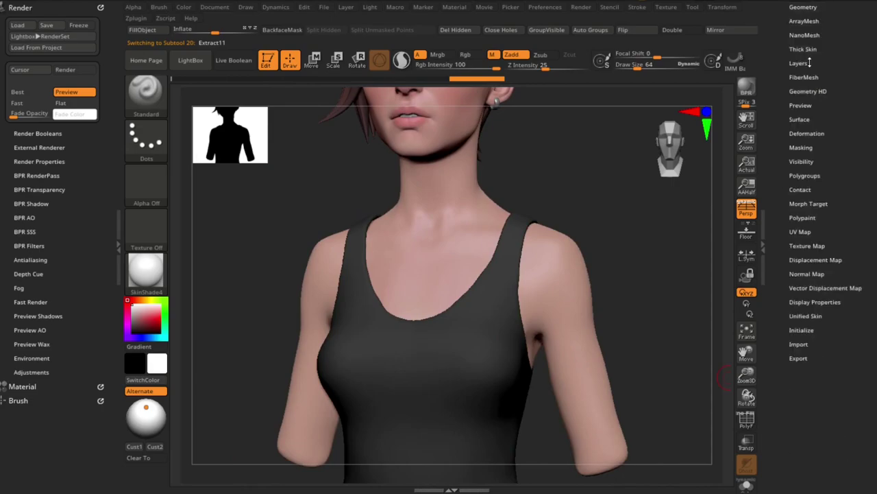
Step: Show Tool > Layers and orbit around the black tank top, ending on a front view
left_click(799, 62)
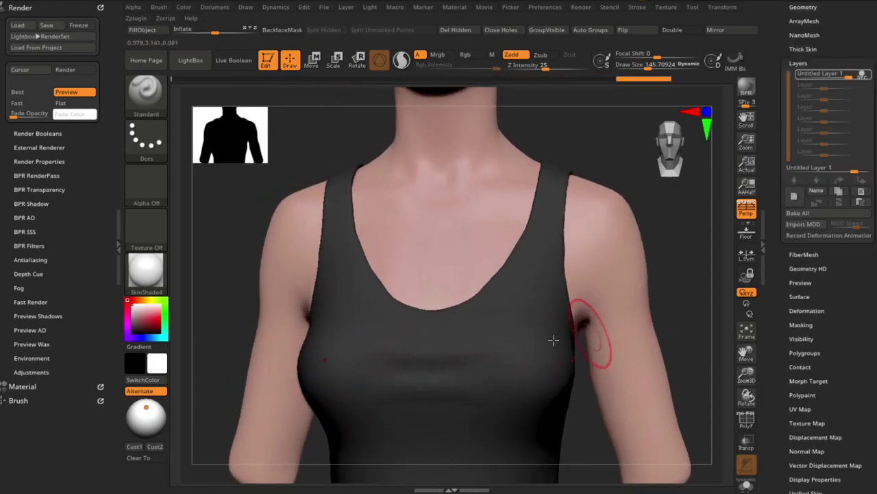
right_click_drag(619, 336, 515, 309)
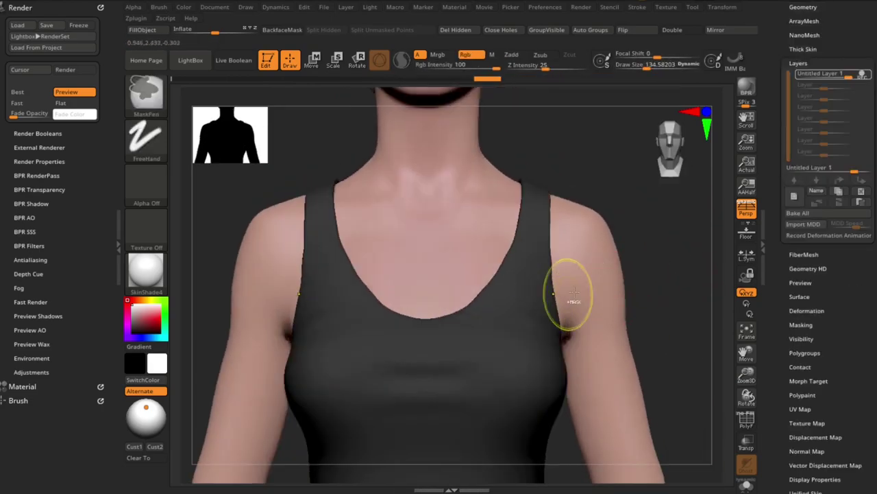
right_click_drag(569, 298, 443, 366)
mouse_move(544, 349)
right_mouse_down()
mouse_move(676, 296)
mouse_move(502, 427)
mouse_move(644, 309)
mouse_move(610, 329)
right_mouse_up()
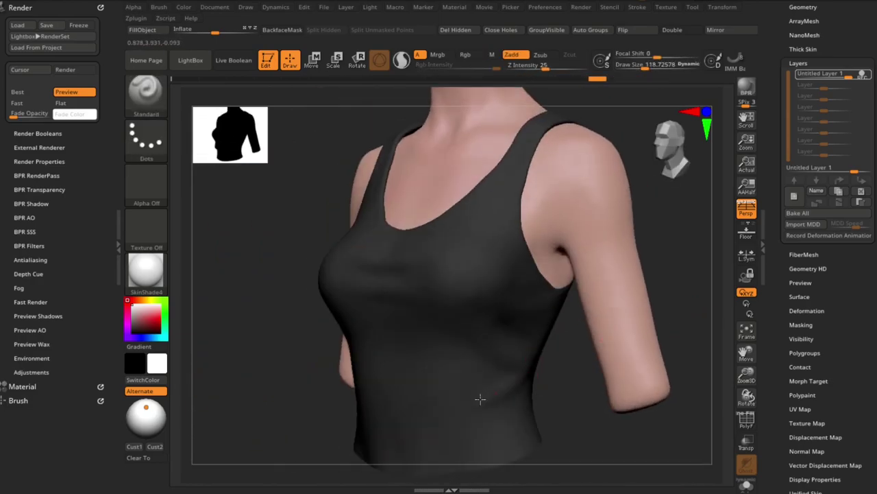
right_click_drag(480, 399, 357, 411)
right_click_drag(410, 434, 366, 388, "shift")
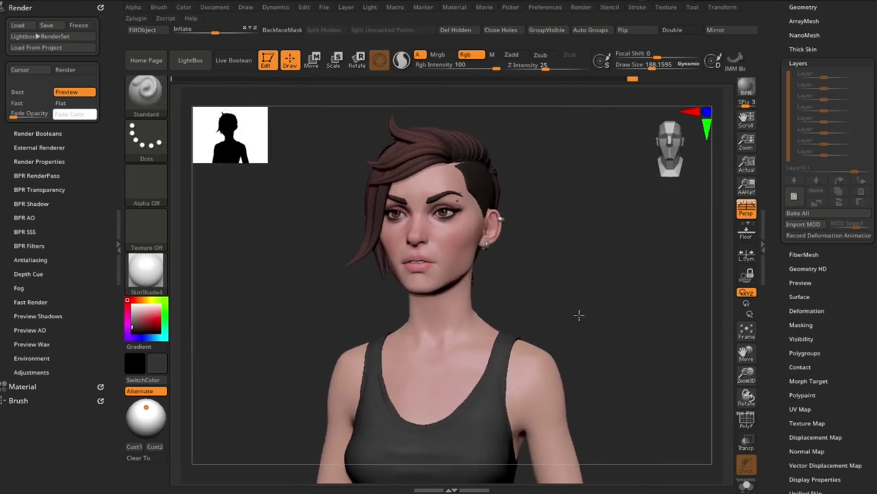
left_click_drag(586, 314, 582, 314)
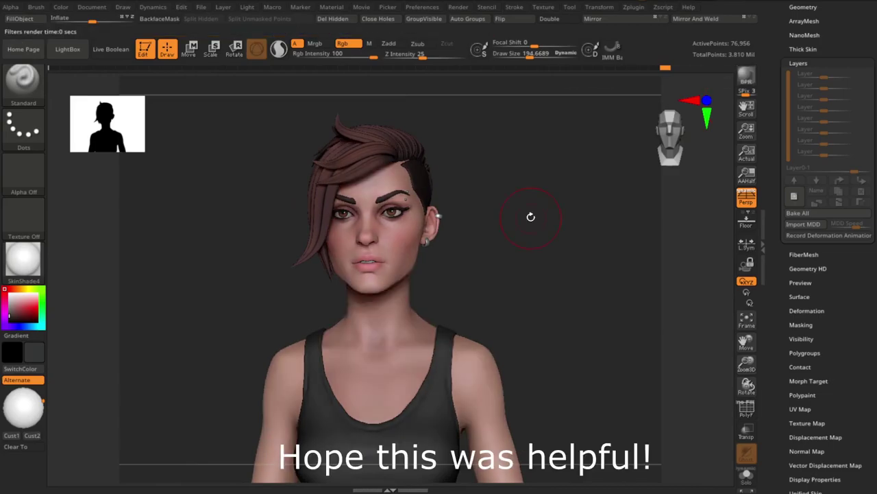
Step: Zoom in closer on the face for the final render
mouse_move(531, 221)
left_mouse_down()
mouse_move(549, 314)
mouse_move(556, 324)
mouse_move(569, 322)
mouse_move(551, 276)
mouse_move(578, 290)
mouse_move(545, 309)
mouse_move(456, 310)
mouse_move(478, 309)
mouse_move(569, 218)
left_mouse_up()
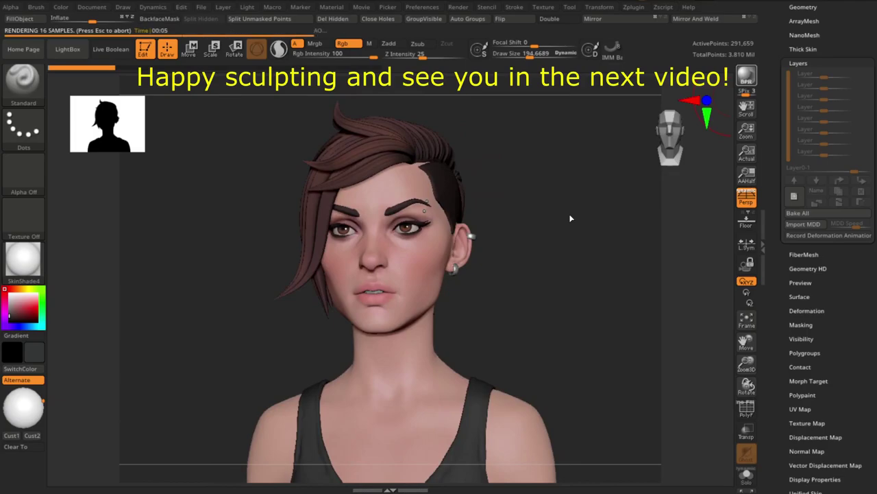